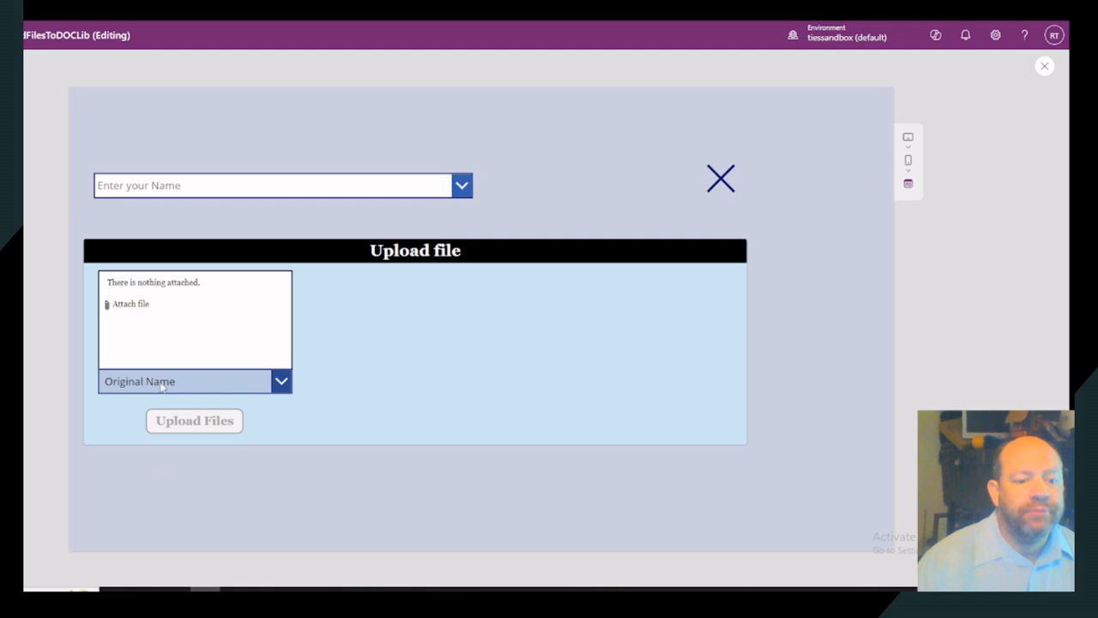
- Set the upload form's file naming option to Custom Name
left_click(281, 384)
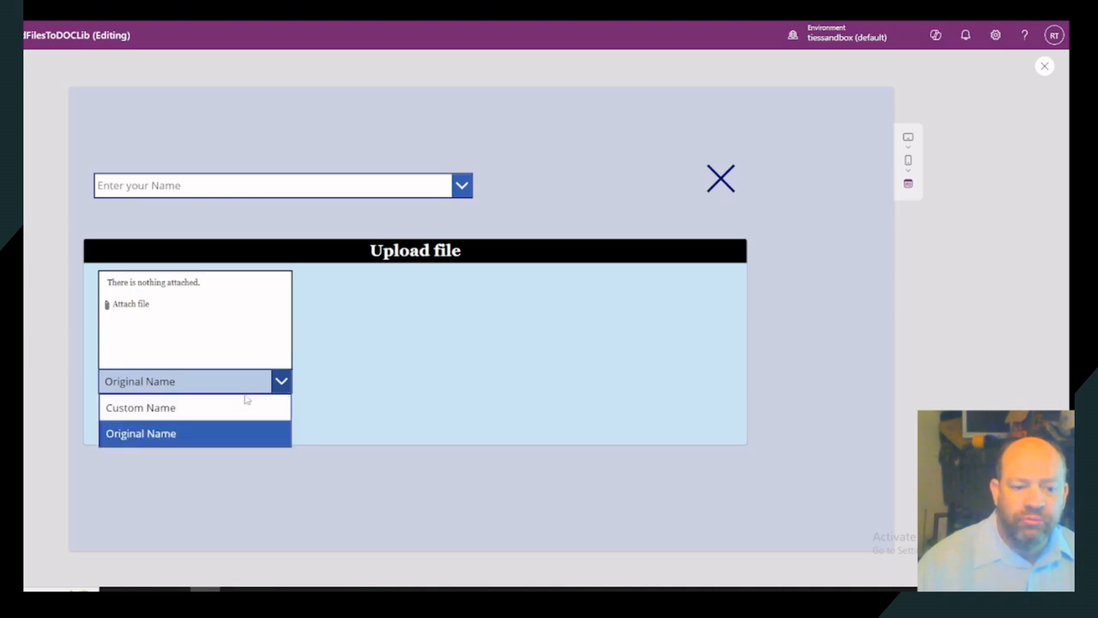
left_click(148, 436)
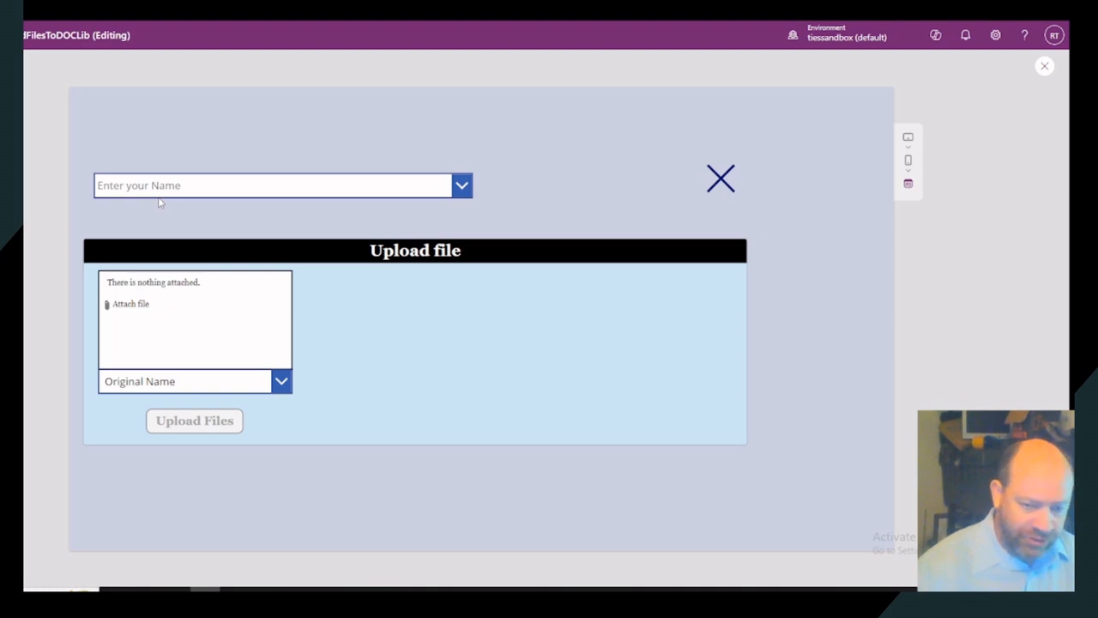
left_click(282, 383)
left_click(211, 407)
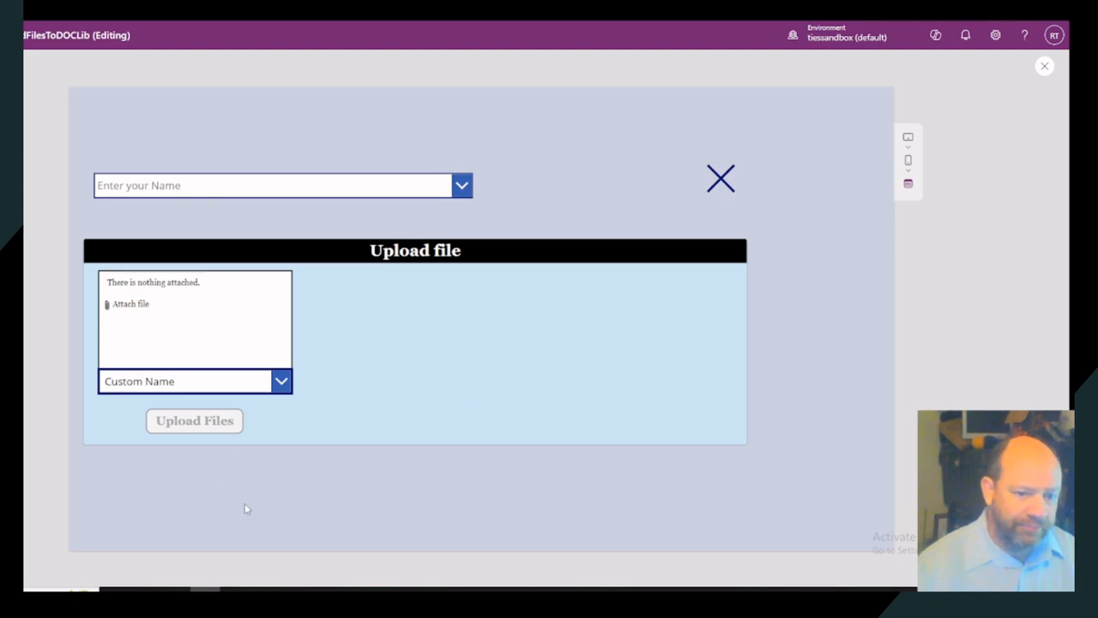
- Choose a person from the directory list in the name field of the upload form
left_click(185, 187)
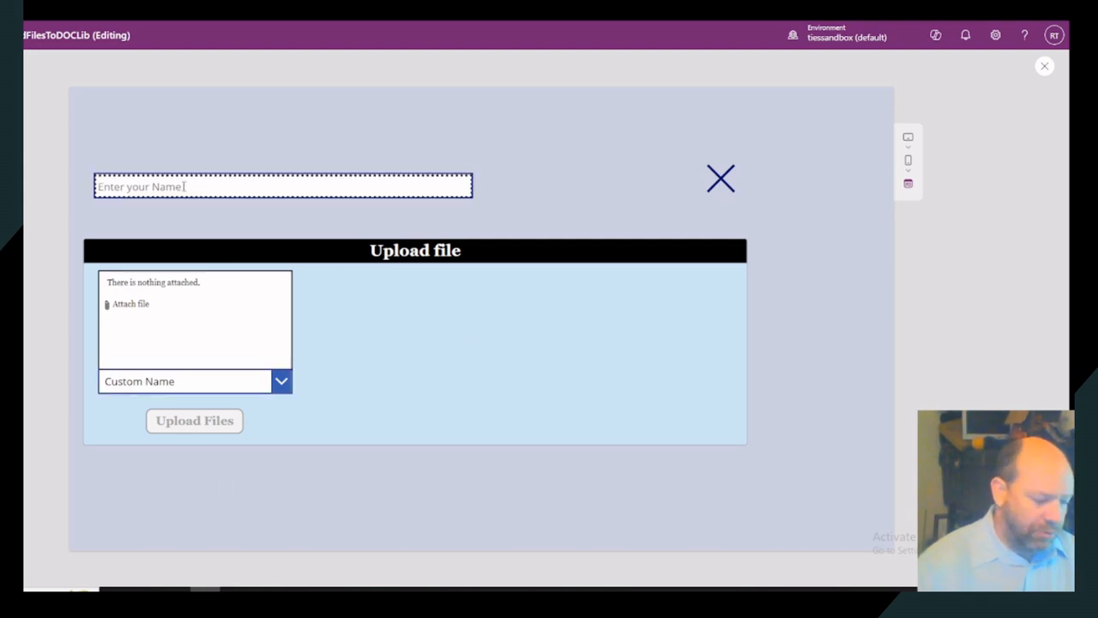
left_click(184, 187)
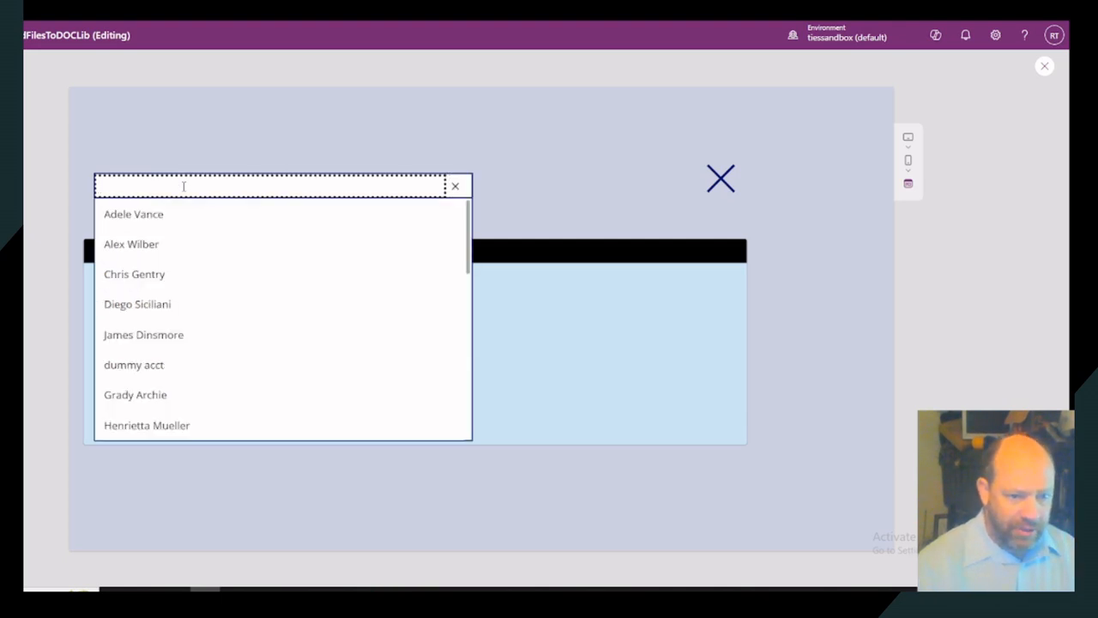
left_click(138, 304)
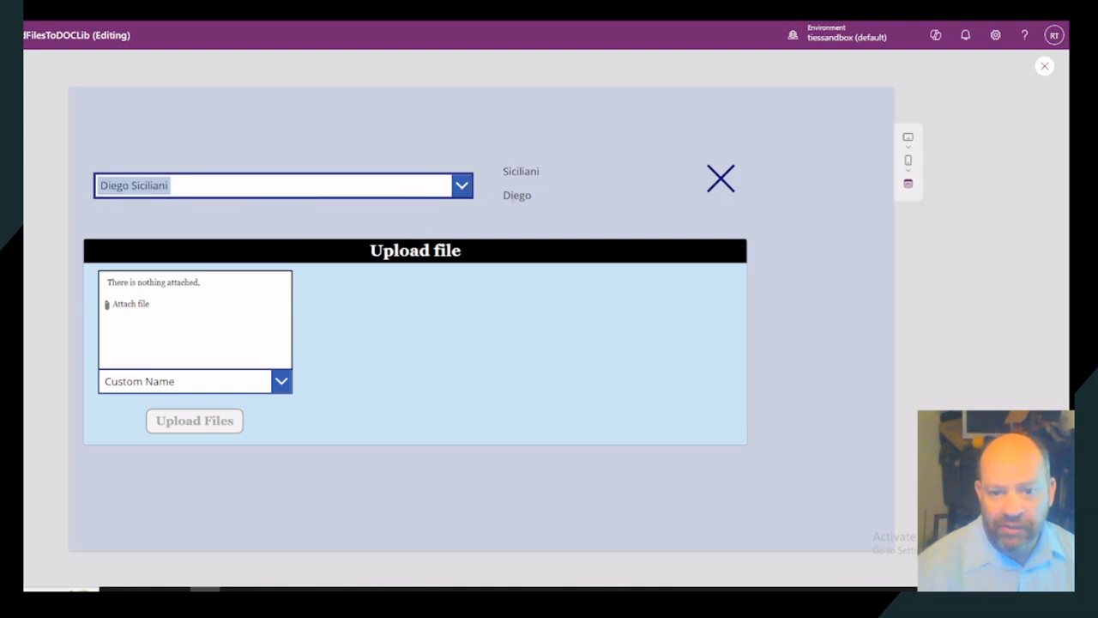
- Attach the PDF file 6f00332c-8d3b-4072-9521-c699c2ee27ae to the upload form
left_click(138, 305)
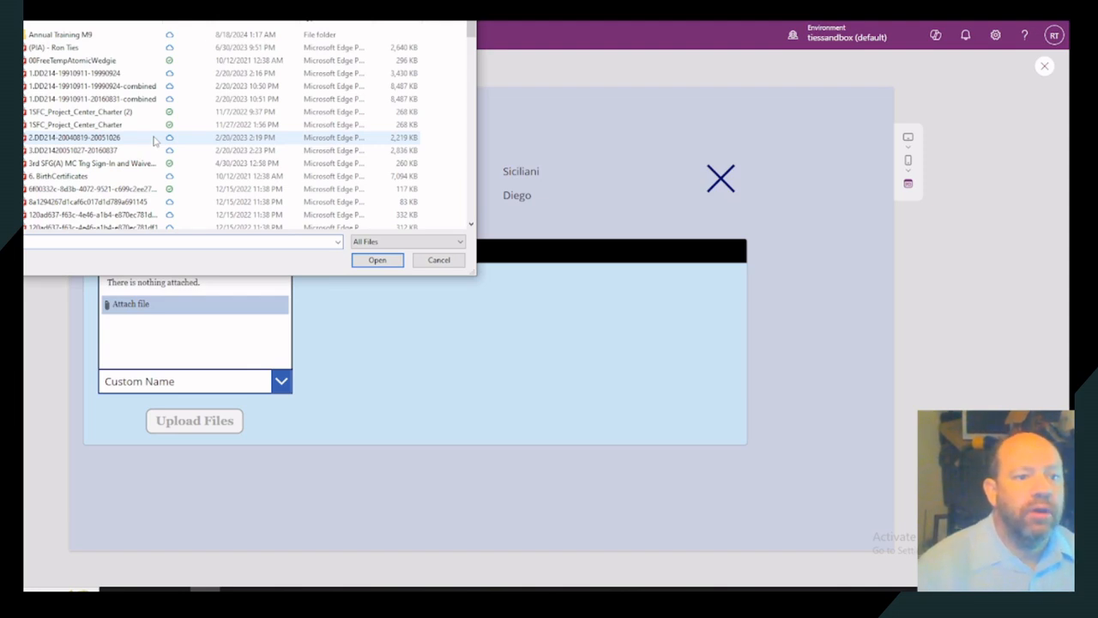
left_click(60, 188)
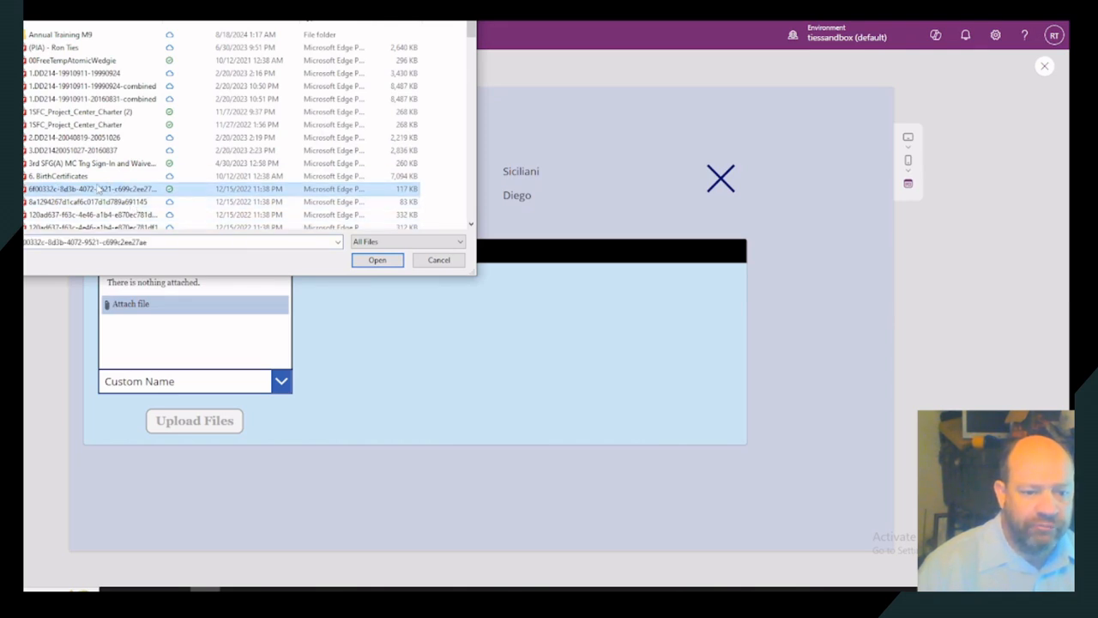
left_click(379, 260)
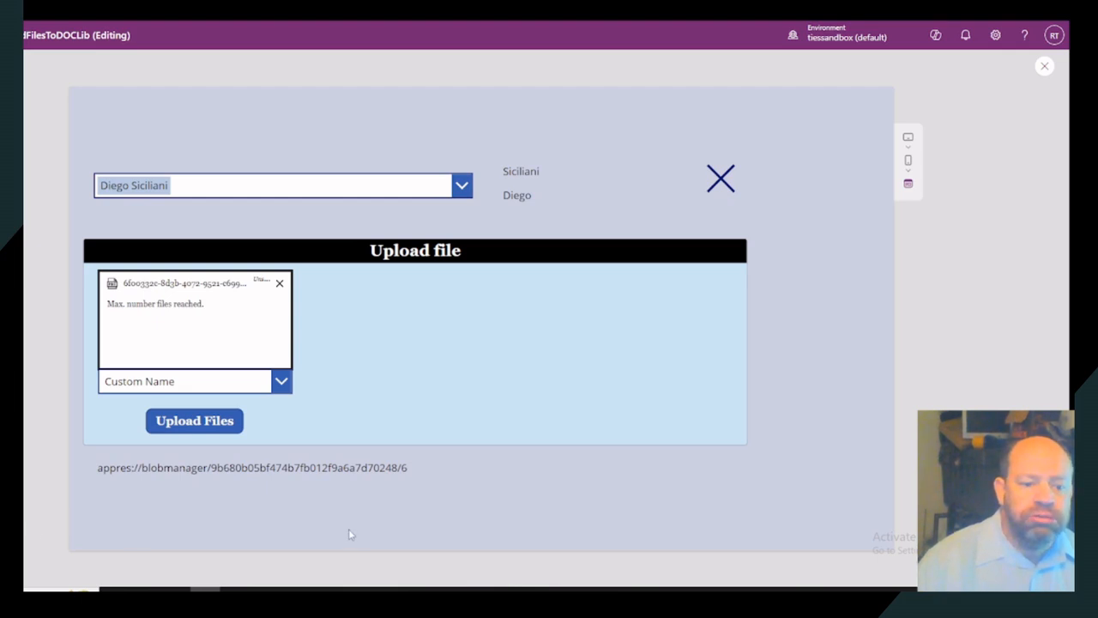
- Upload the attached file with the Custom Name naming option selected and dismiss the upload confirmation
left_click(282, 381)
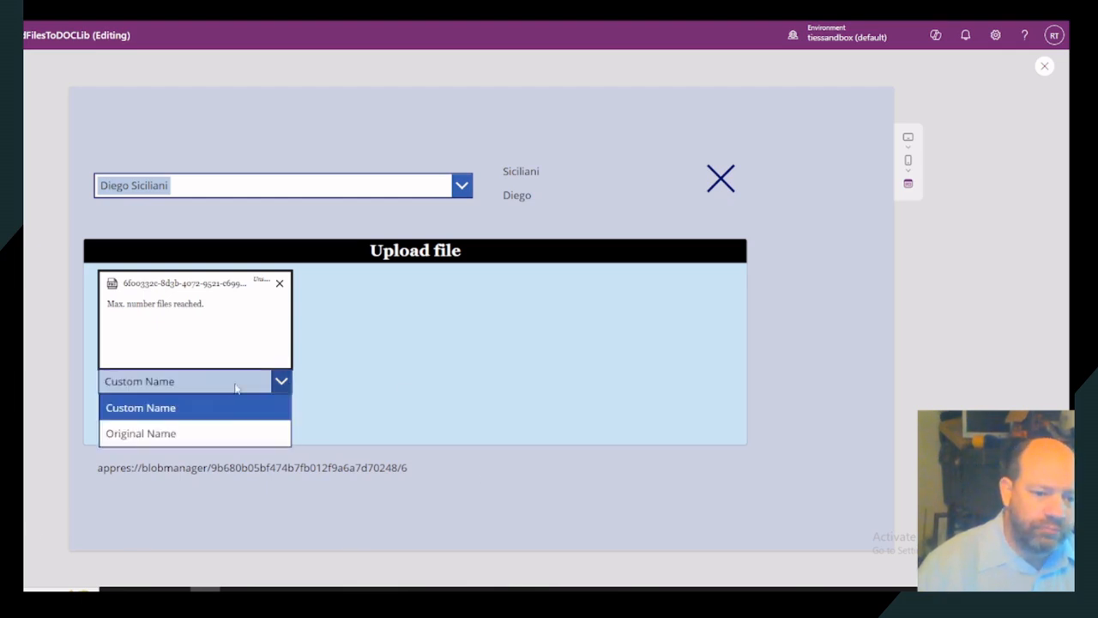
left_click(204, 402)
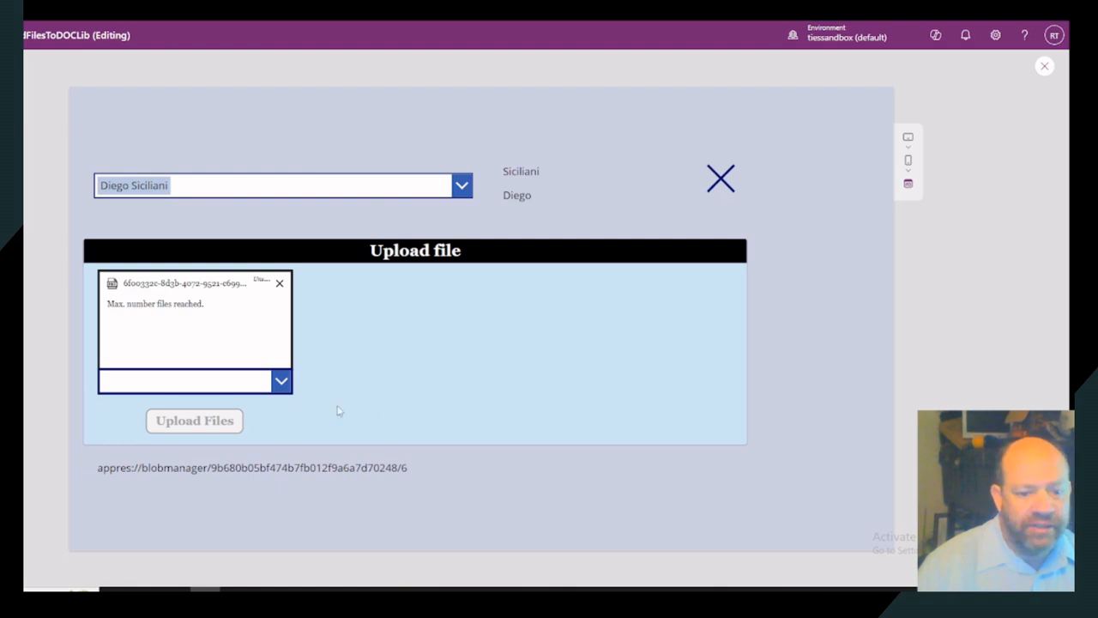
left_click(281, 381)
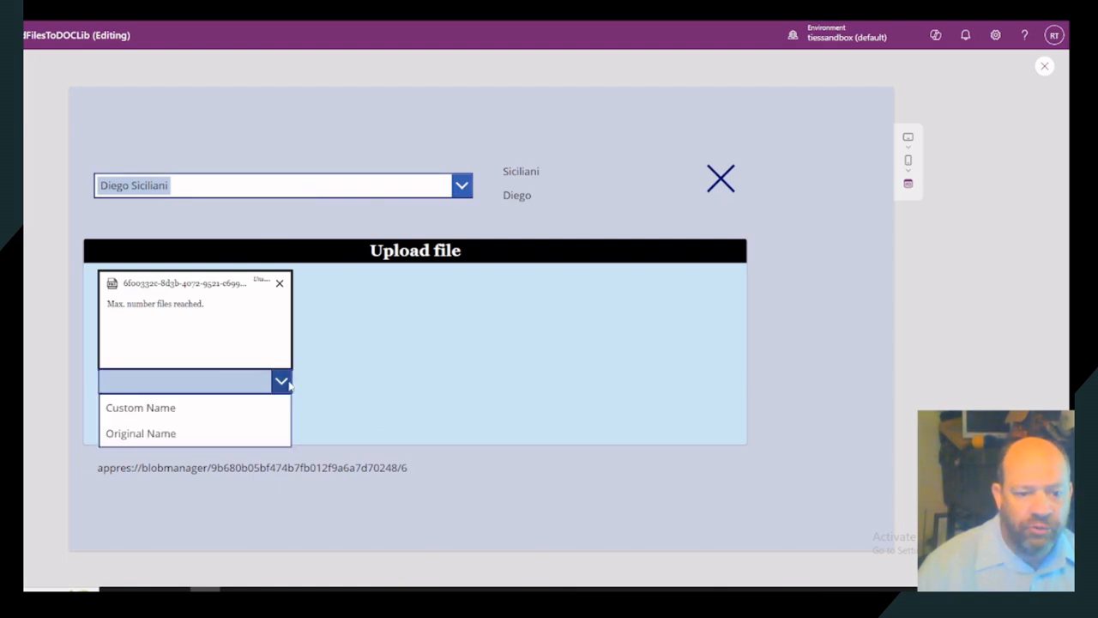
left_click(171, 407)
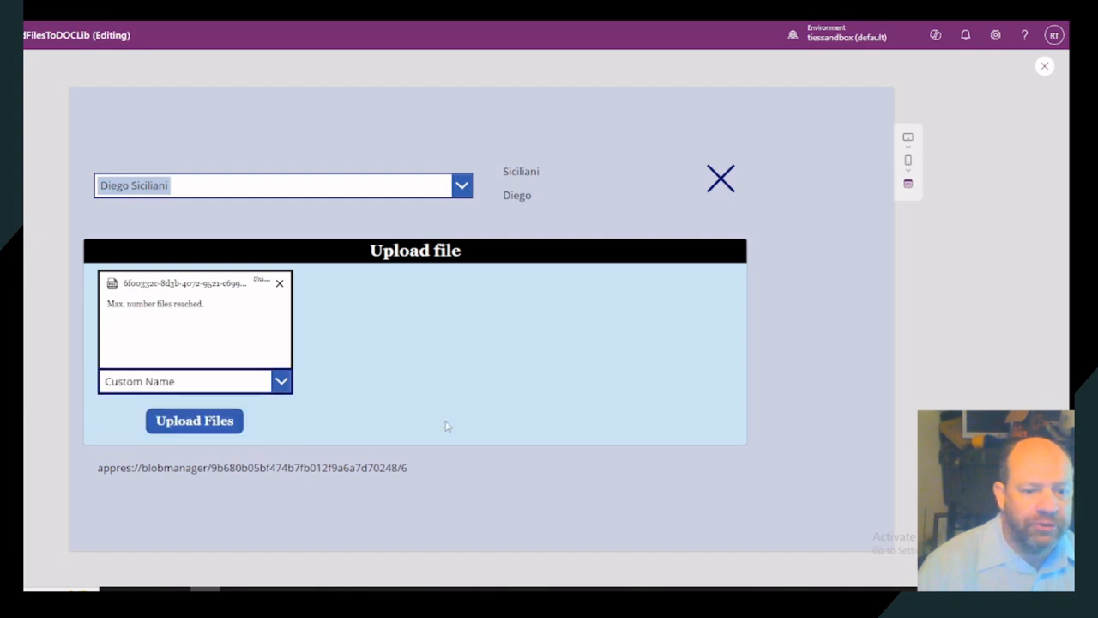
left_click(210, 427)
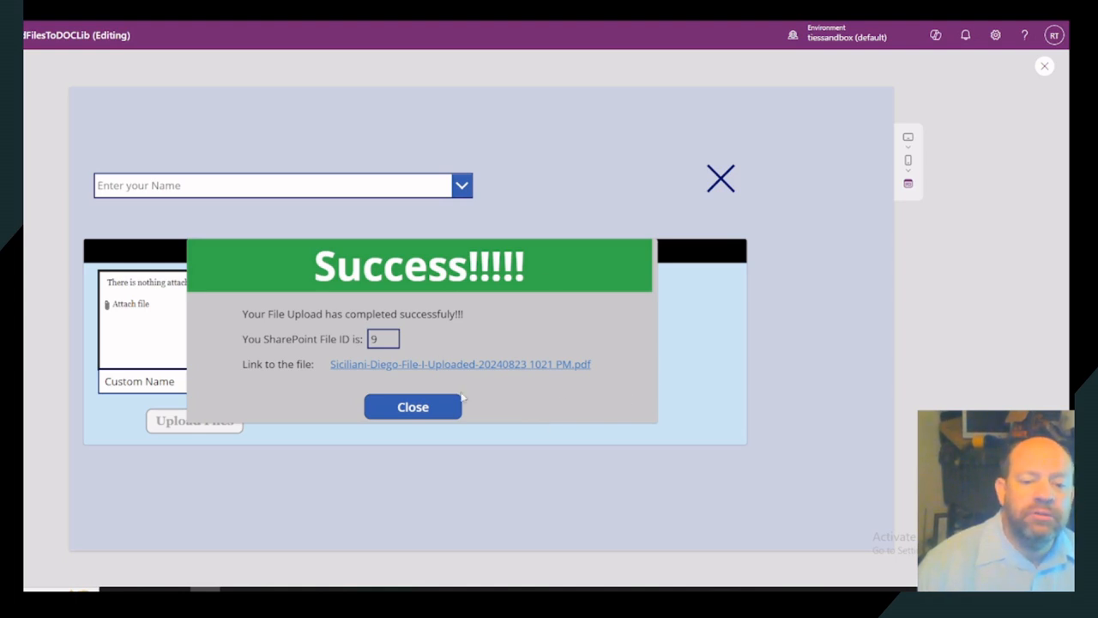
left_click(415, 410)
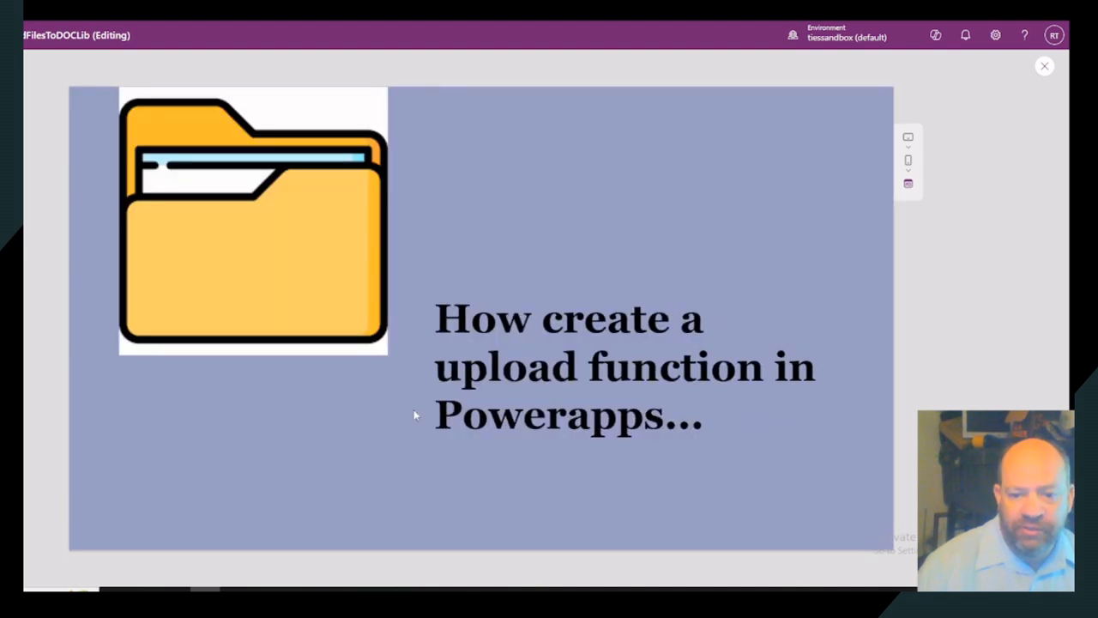
- Reopen the upload screen from the folder picture and set the file naming option to Original Name
left_click(297, 250)
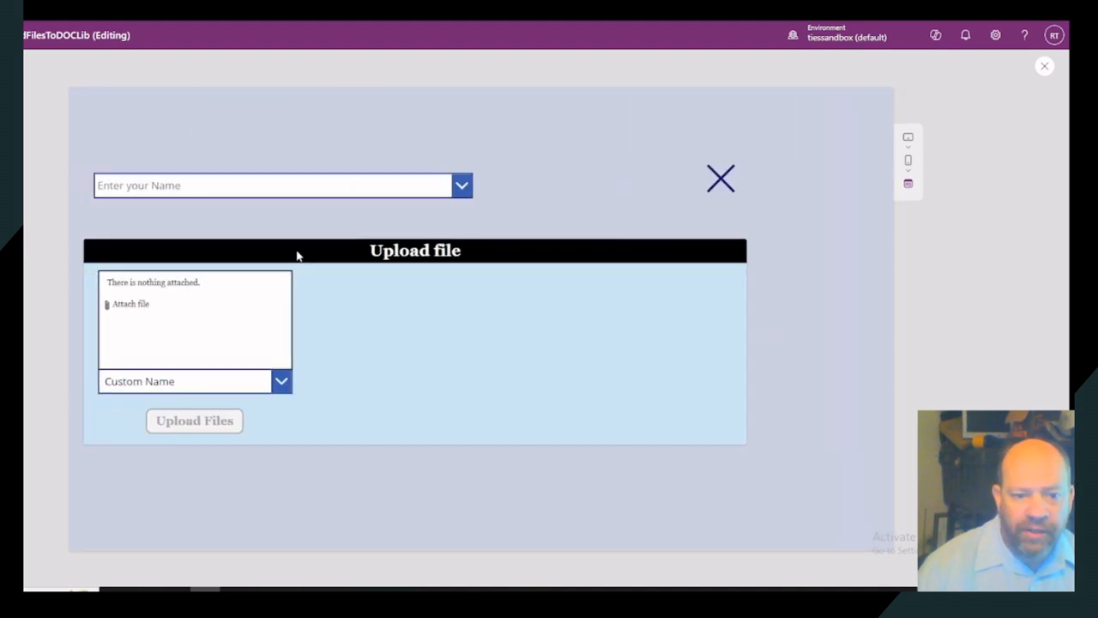
left_click(234, 382)
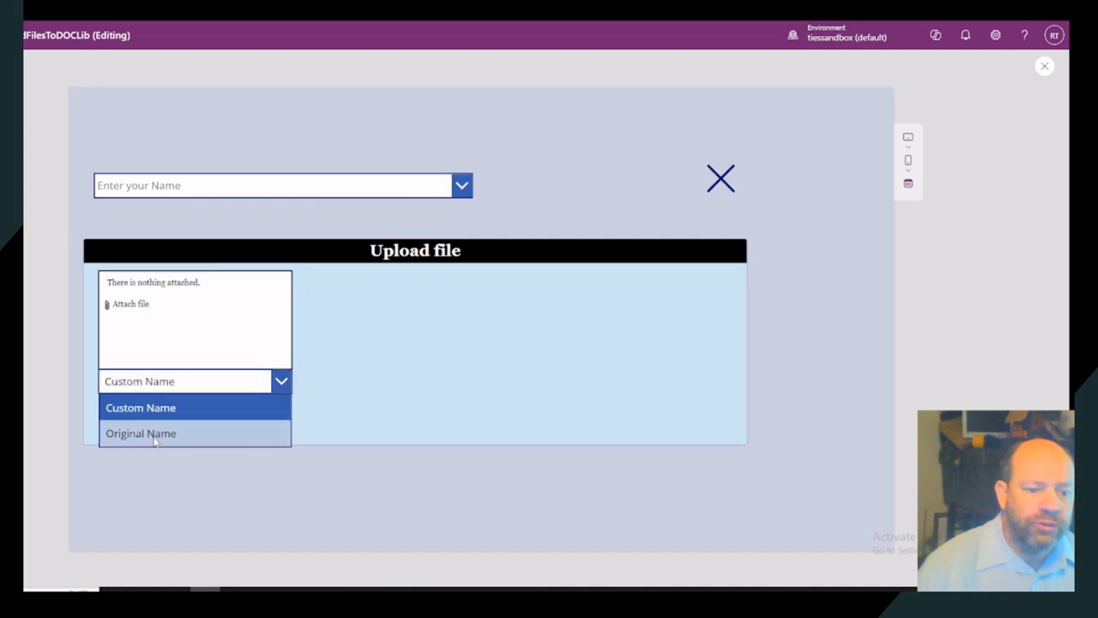
left_click(185, 433)
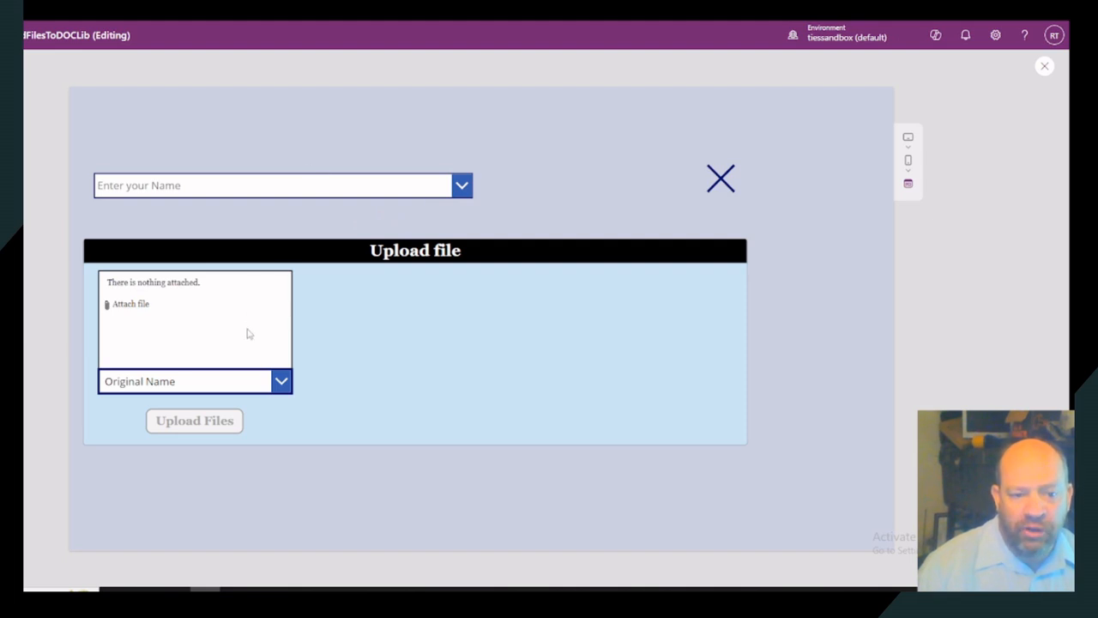
- Choose a different person from the directory list for the second upload
left_click(333, 190)
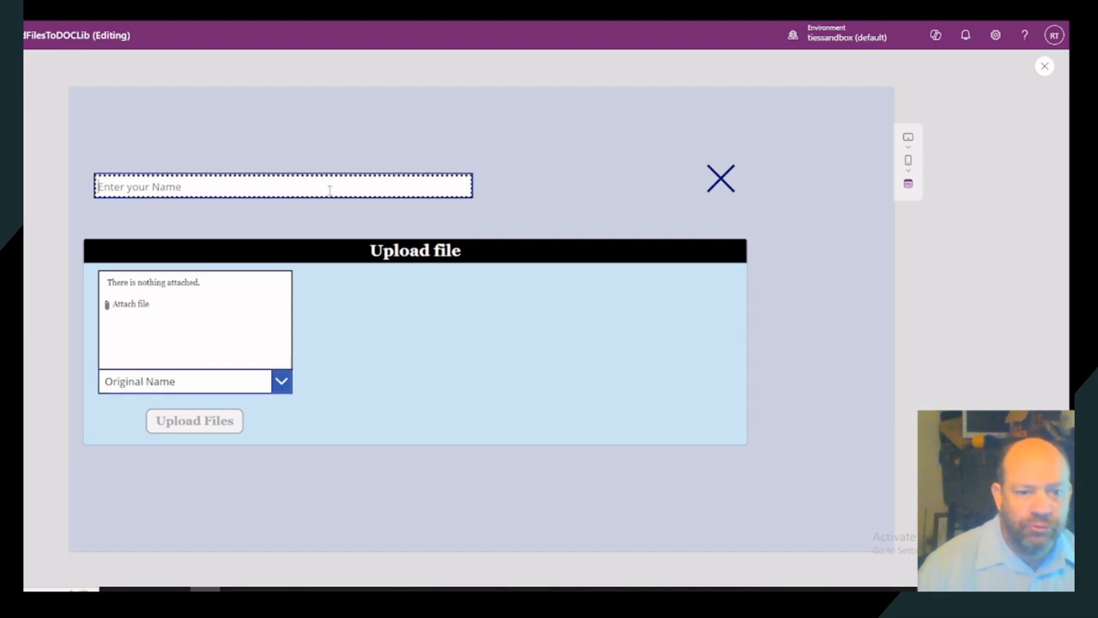
left_click(330, 191)
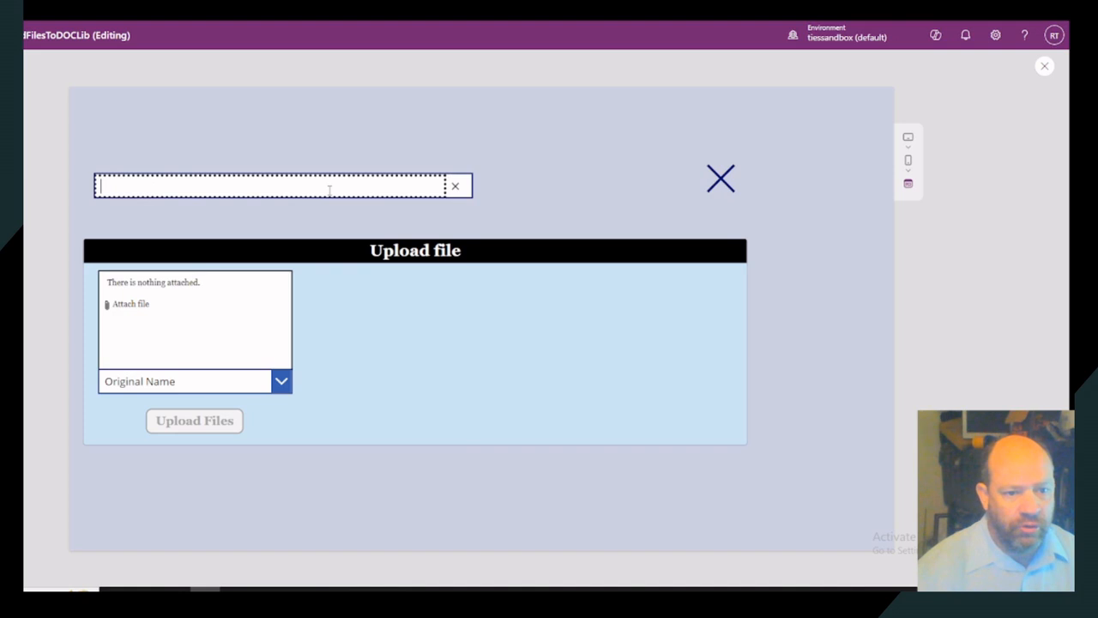
left_click(181, 250)
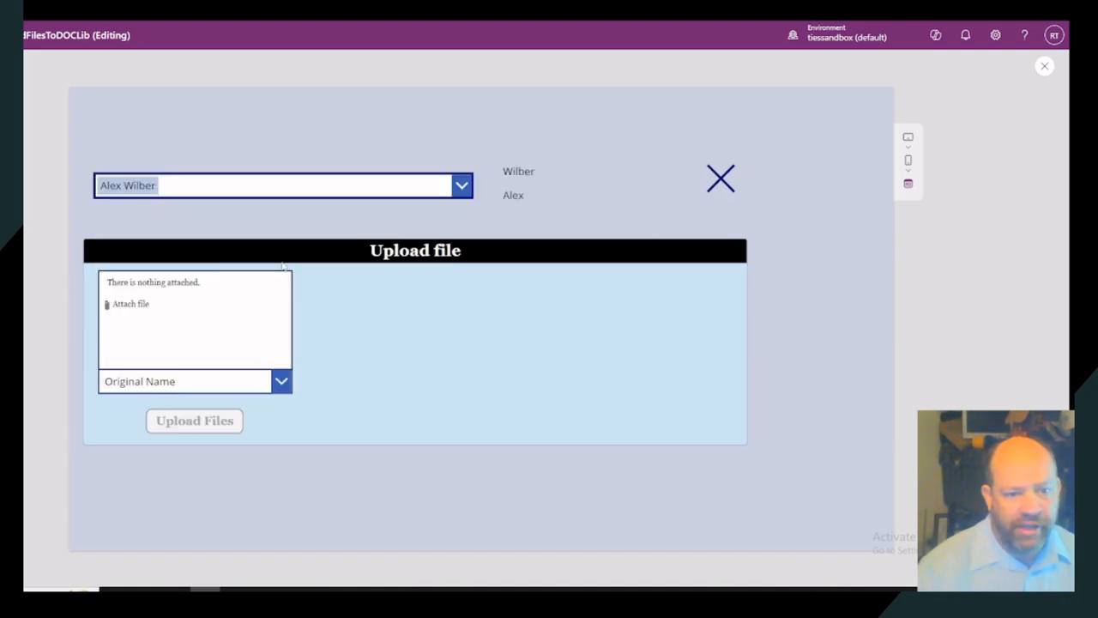
- Attach and upload the PDF file 6f00332c-8d3b-4072-9521-c699c2ee27ae under its original name, and dismiss the upload confirmation
left_click(142, 306)
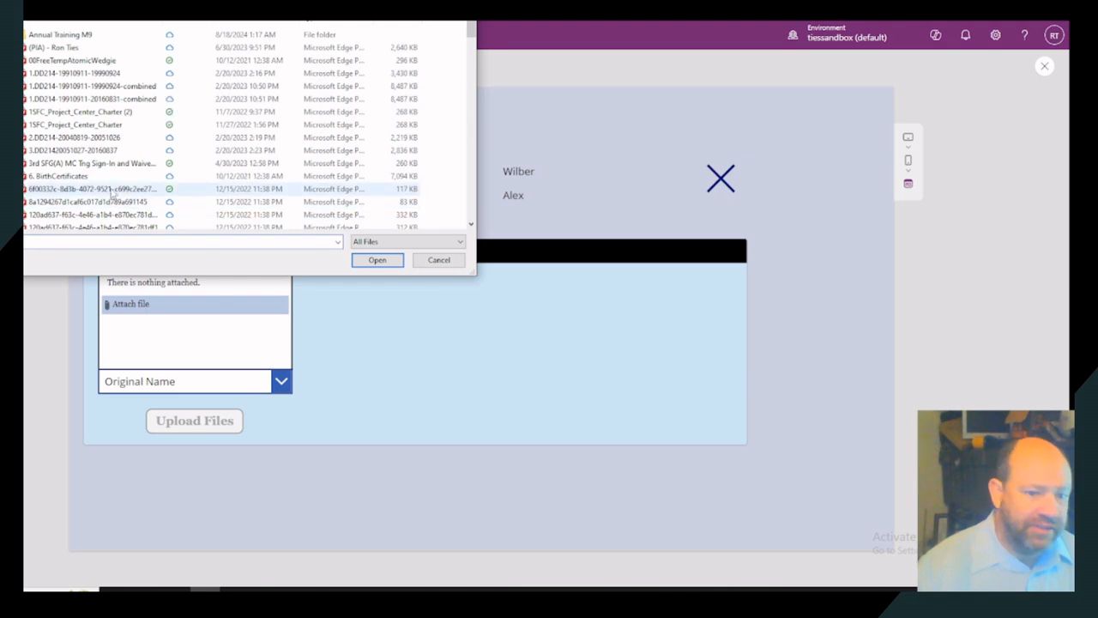
left_click(112, 191)
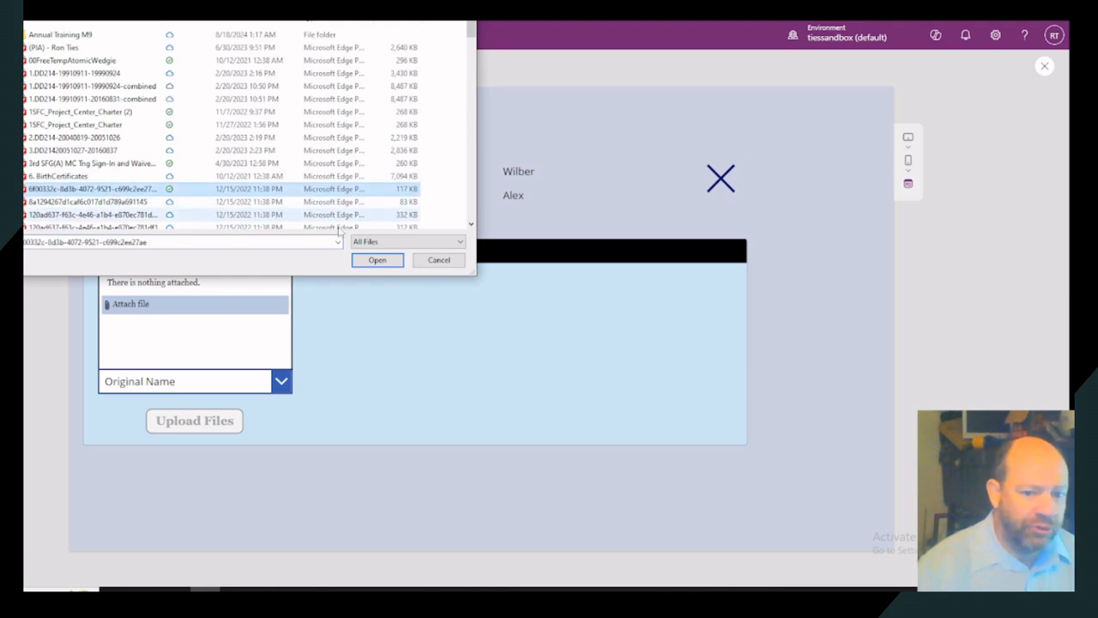
left_click(377, 260)
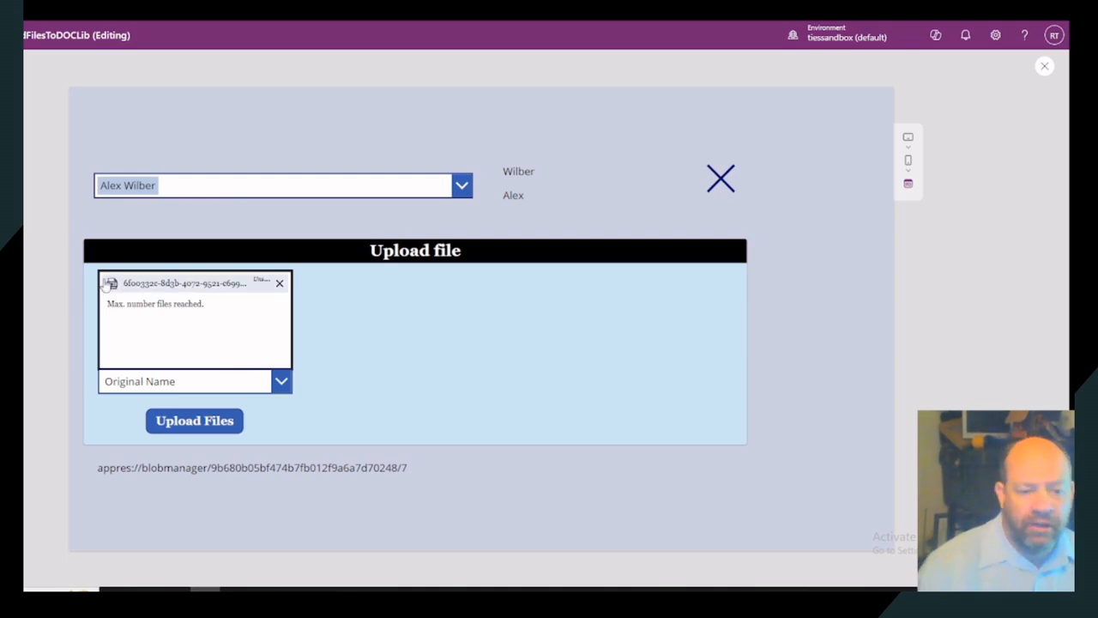
left_click(208, 428)
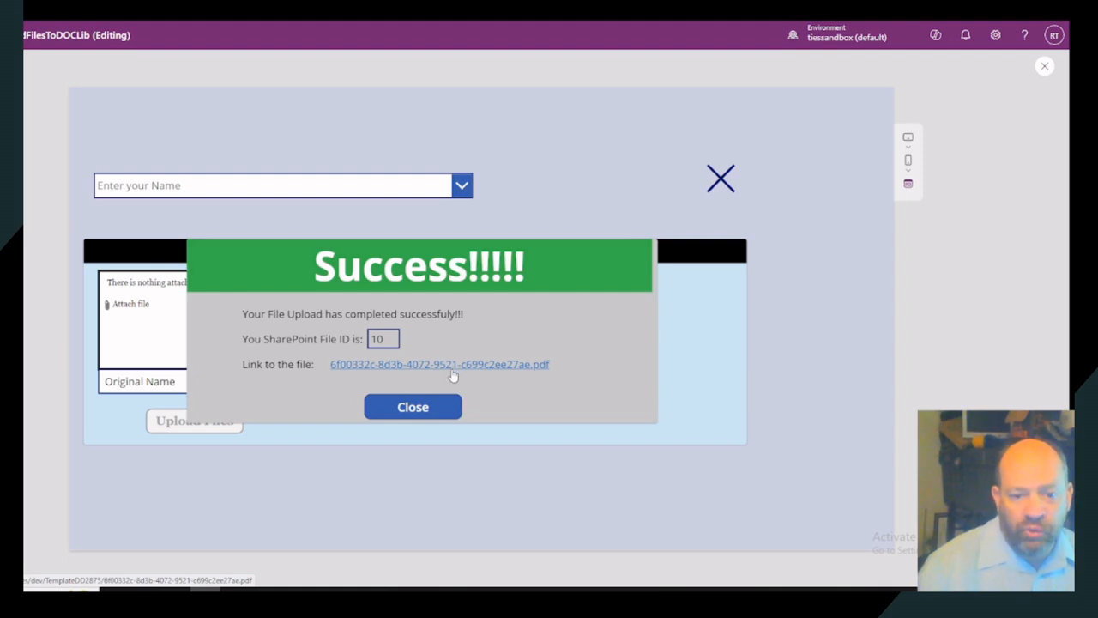
left_click(427, 415)
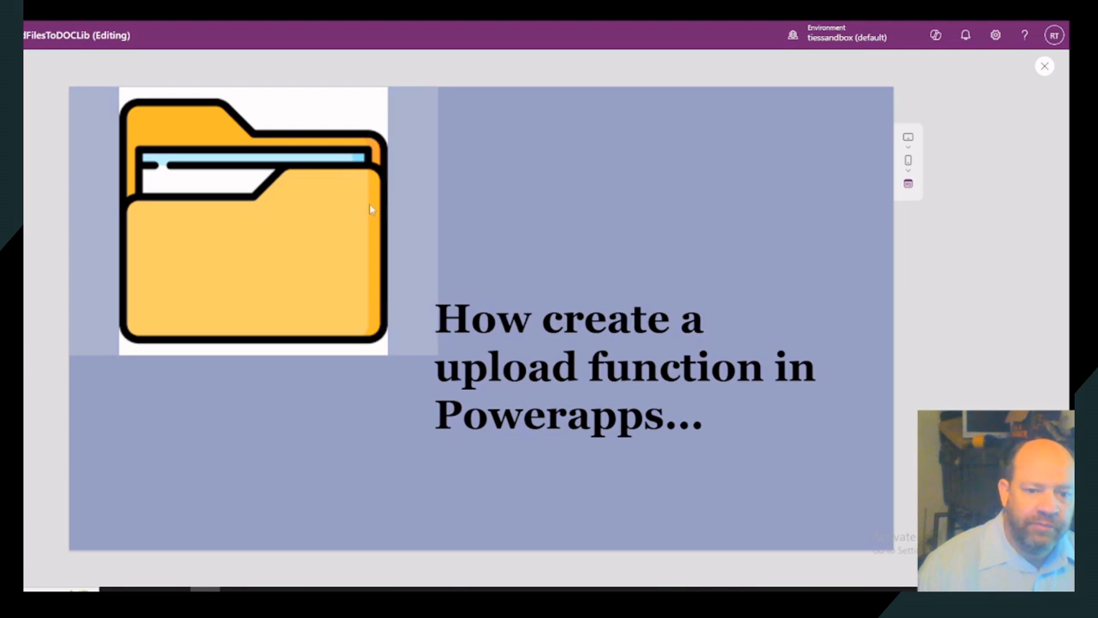
- Return to the upload screen from the folder picture and exit the app preview to the editor
left_click(306, 240)
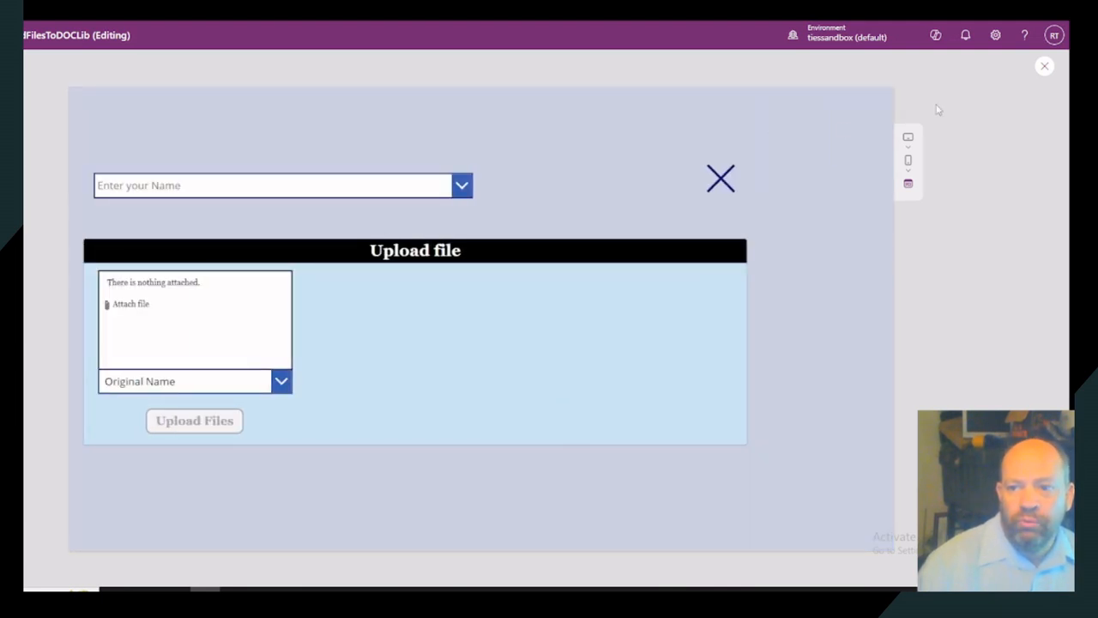
left_click(1045, 67)
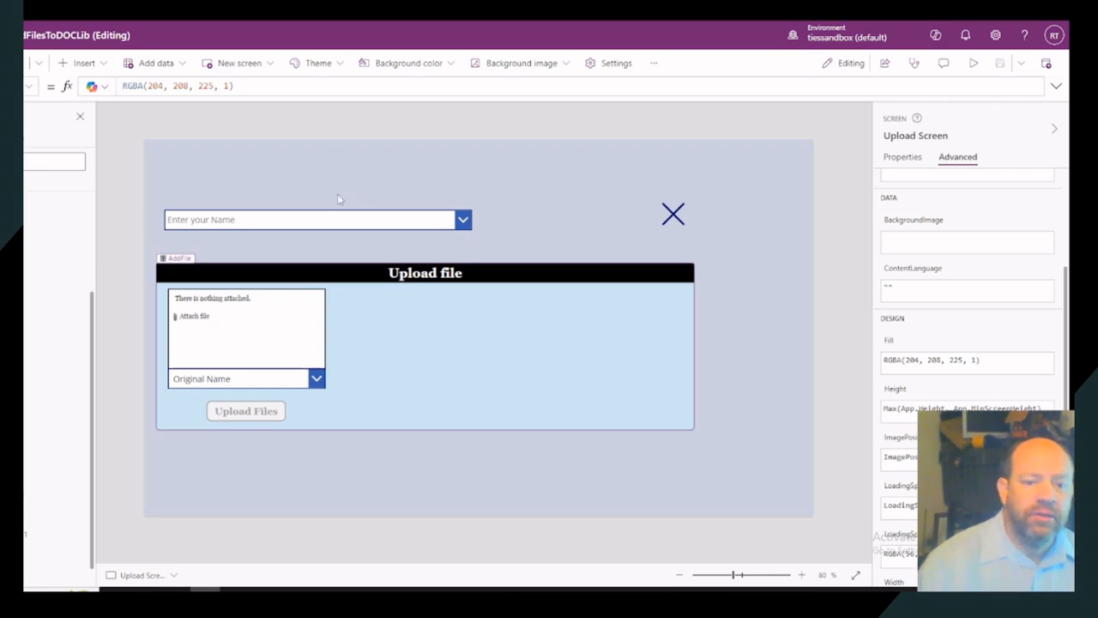
- Examine the Office365Users.SearchUser call in the Items formula of the cbName combo box
left_click(360, 225)
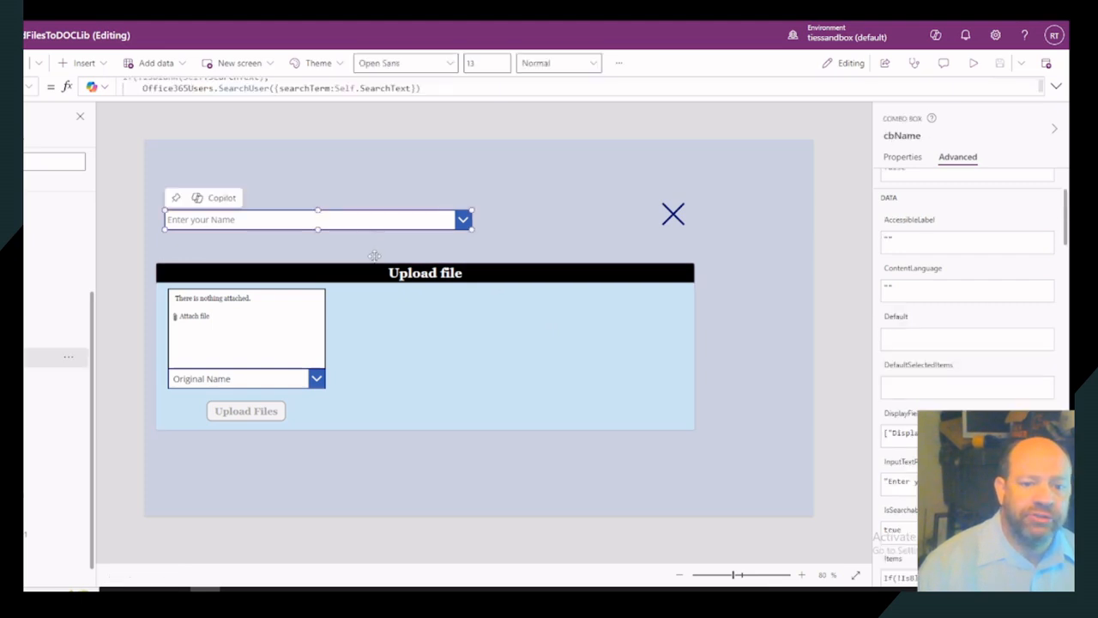
left_click(1056, 86)
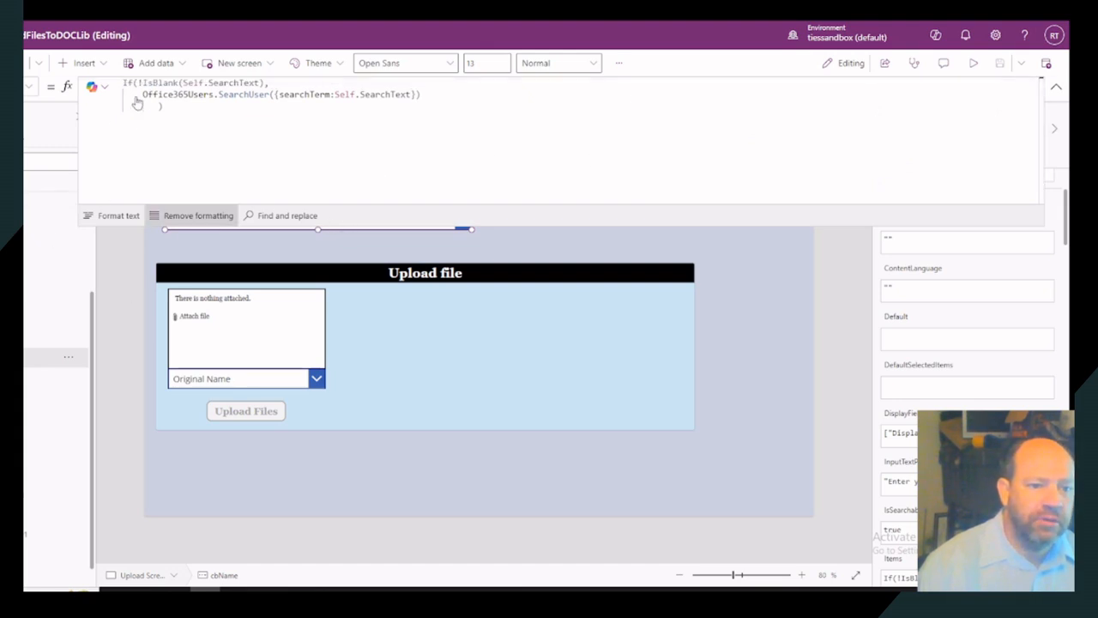
left_click_drag(143, 94, 420, 97)
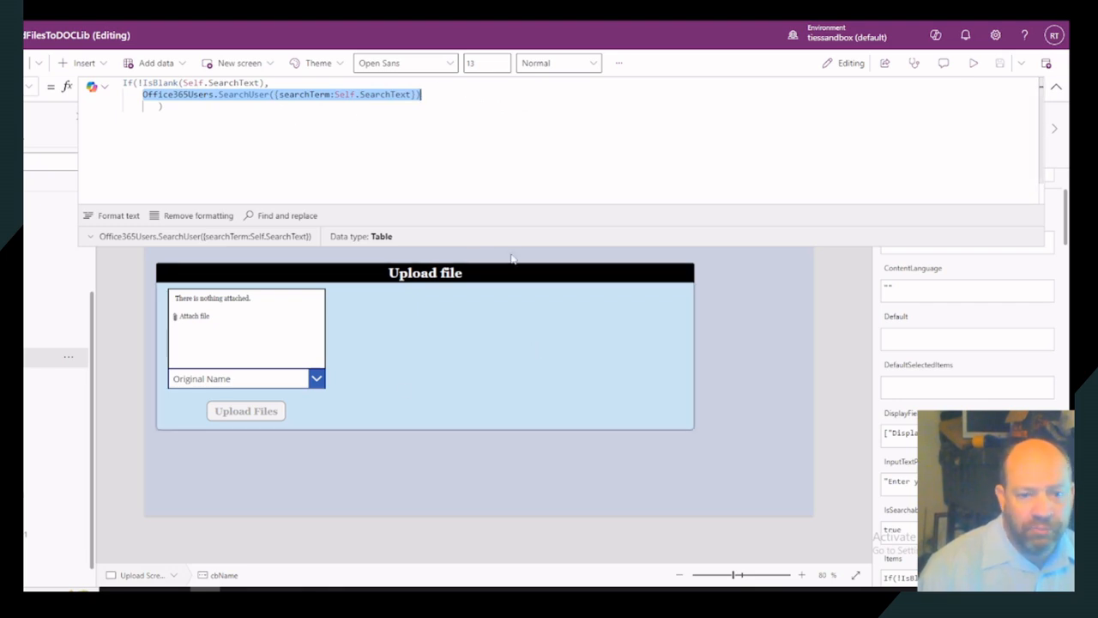
left_click(1055, 91)
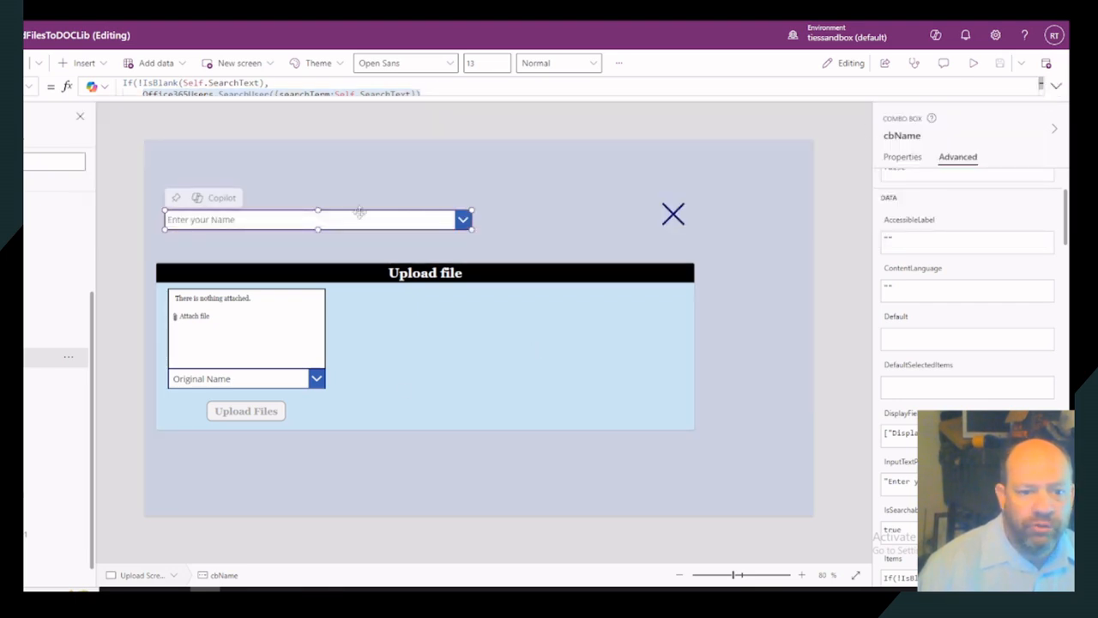
- View the input text placeholder formula of the cbName combo box in the expanded formula editor
left_click(245, 221)
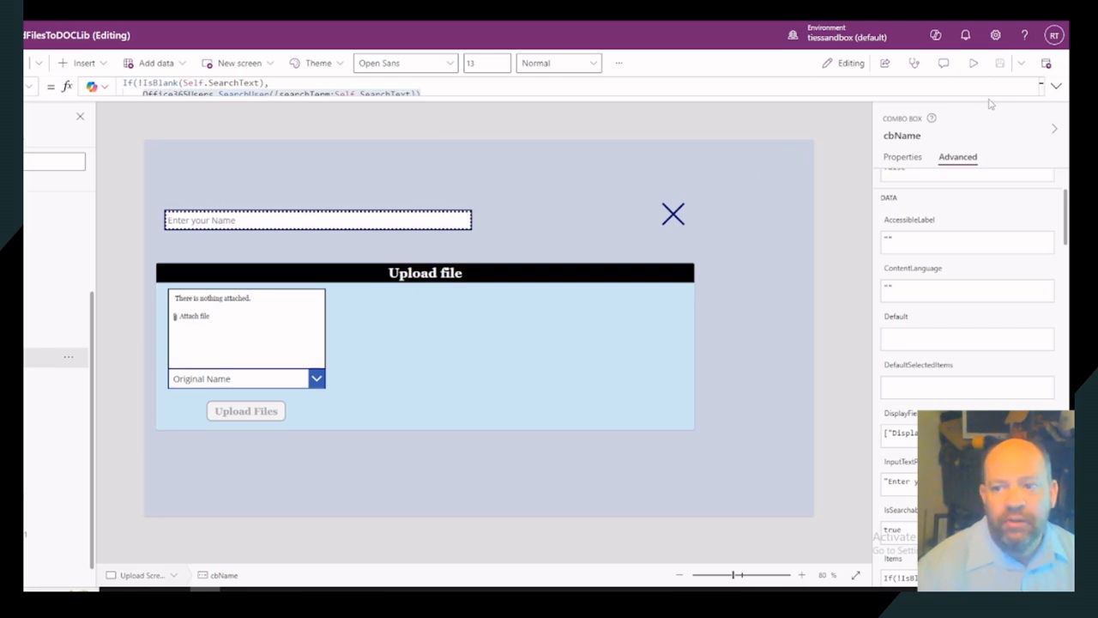
left_click(1055, 88)
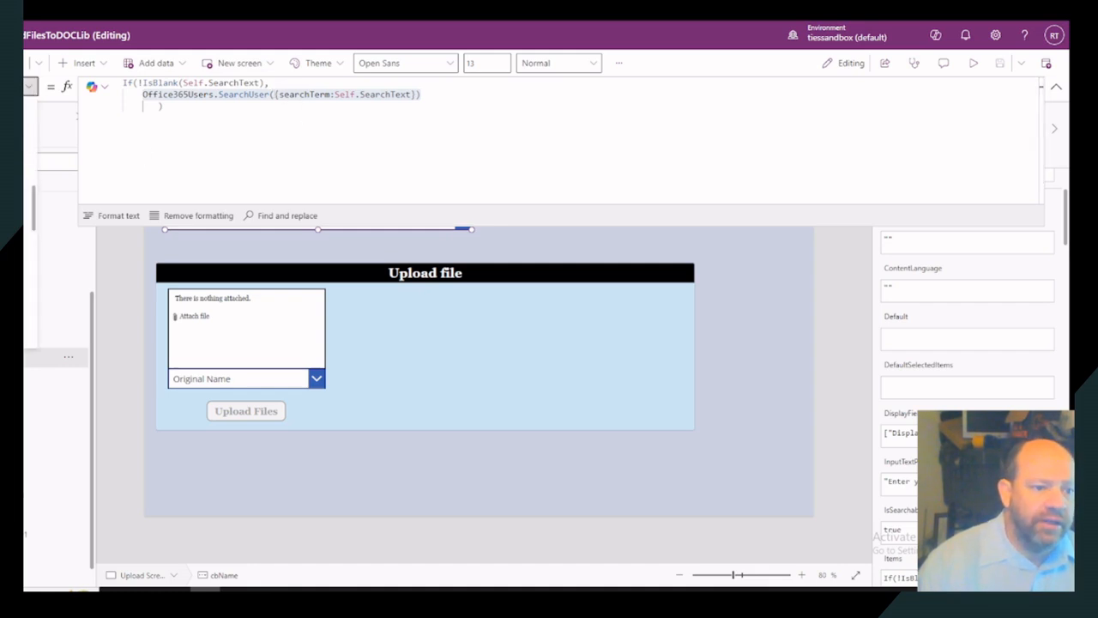
left_click(26, 266)
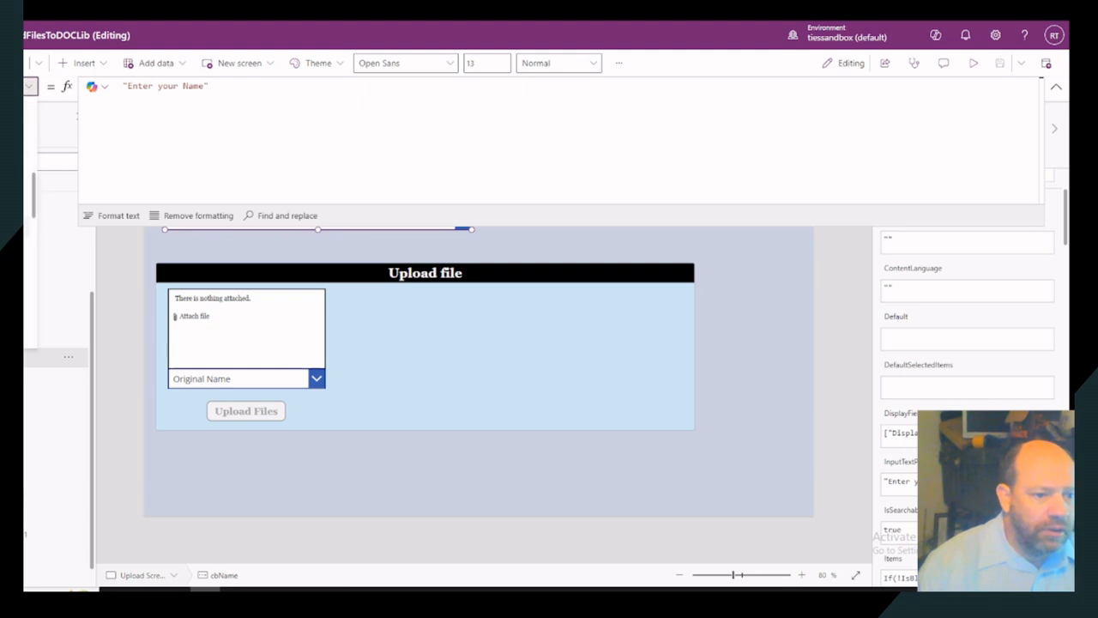
- Look through the remaining formula properties of the cbName combo box and collapse the expanded formula editor
scroll(29, 224, "down", 2)
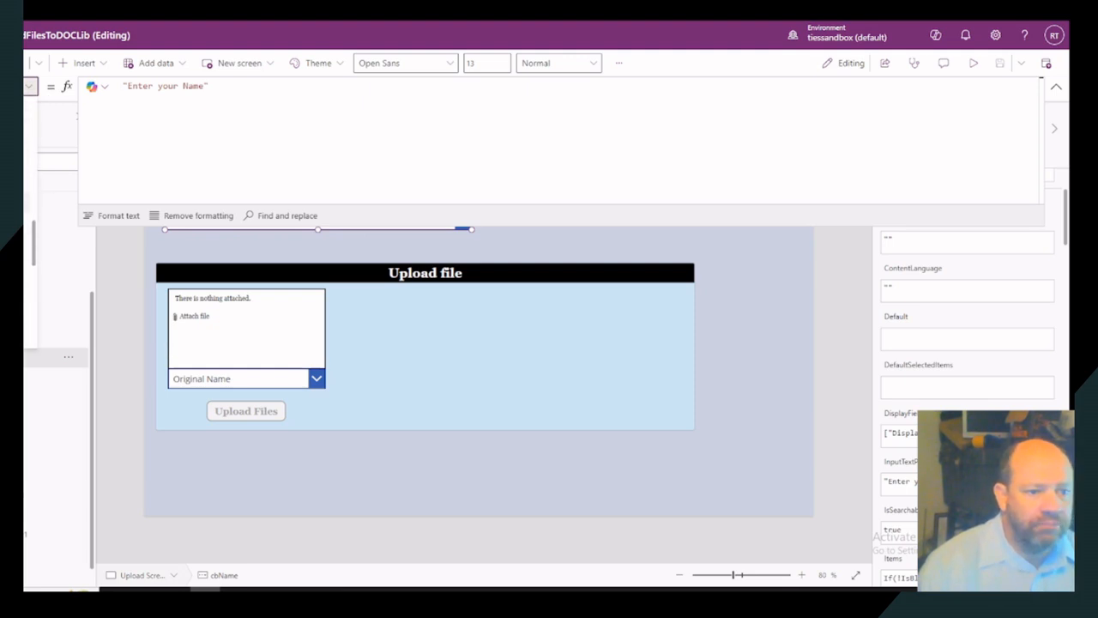
scroll(29, 225, "down", 2)
scroll(29, 225, "down", 2)
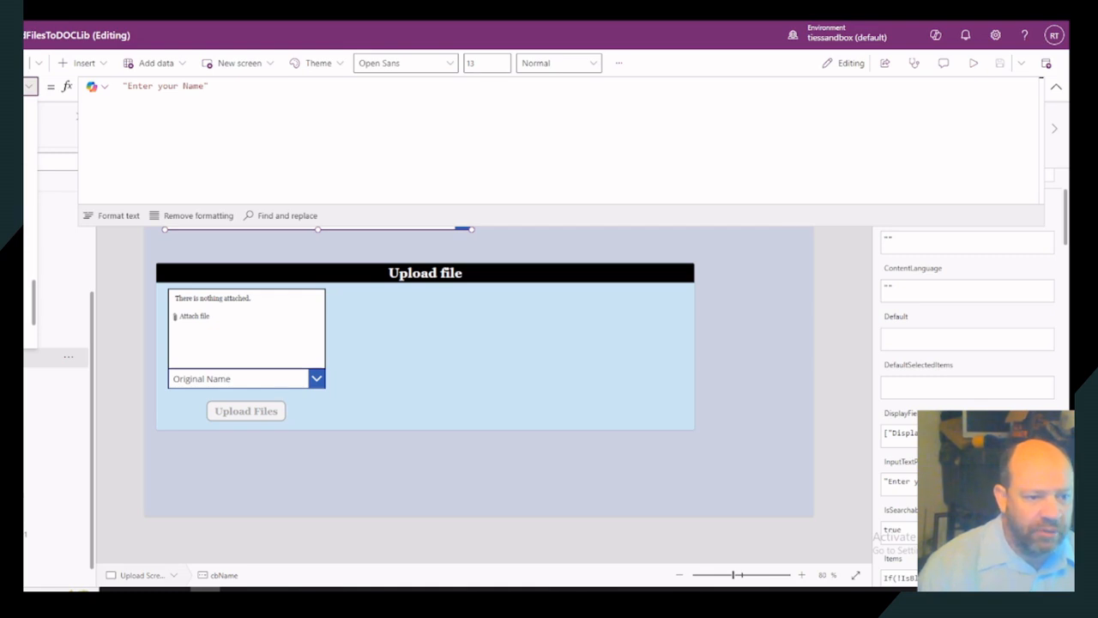
left_click(26, 251)
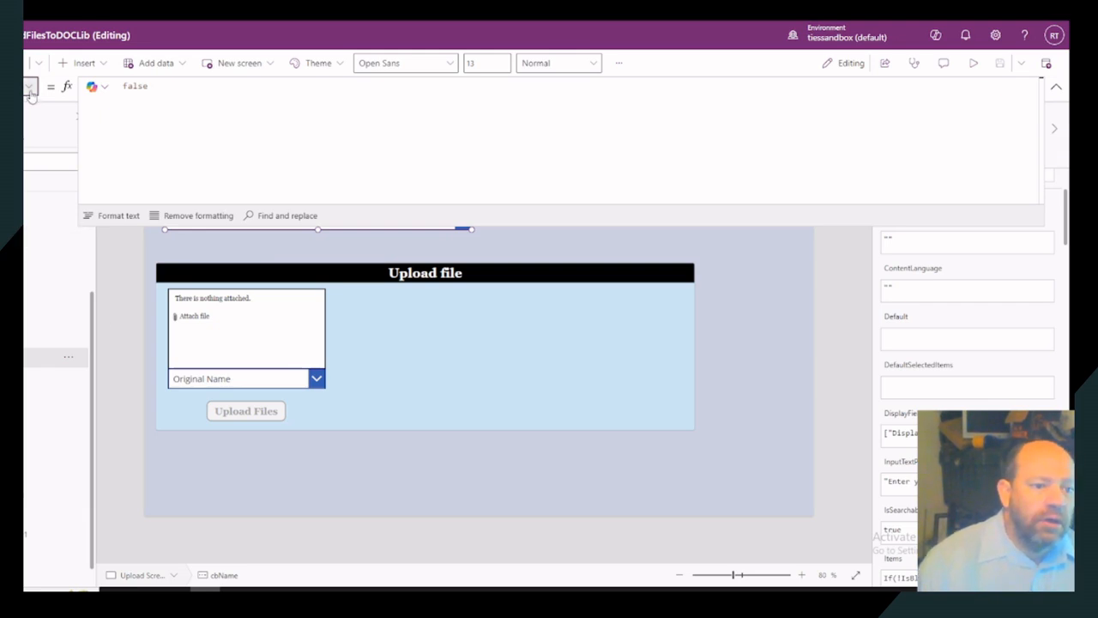
scroll(29, 223, "down", 3)
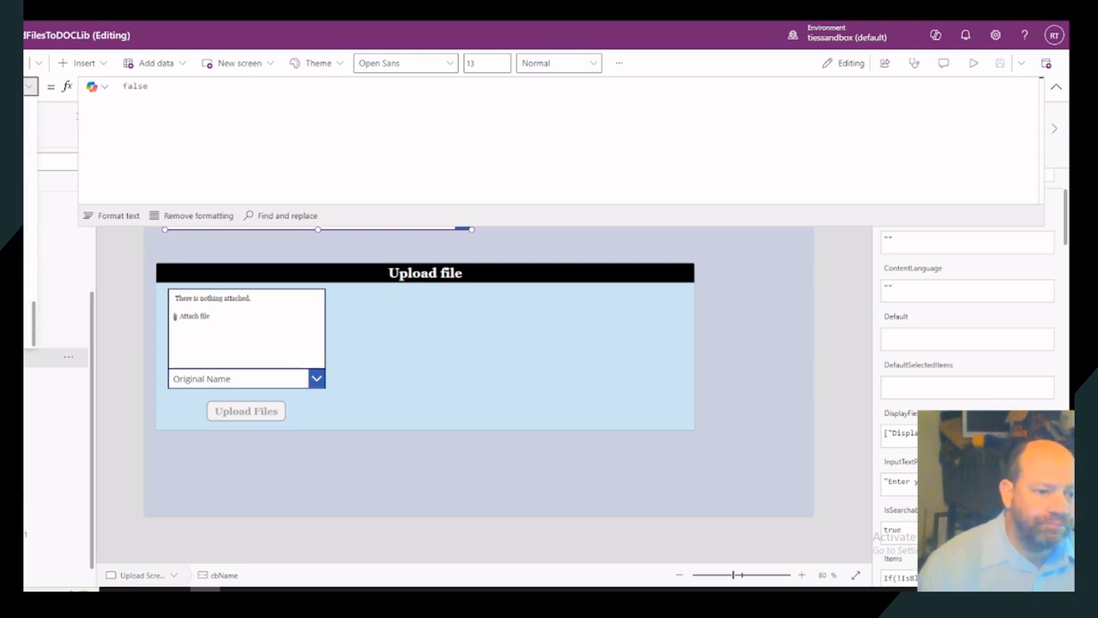
scroll(29, 223, "up", 5)
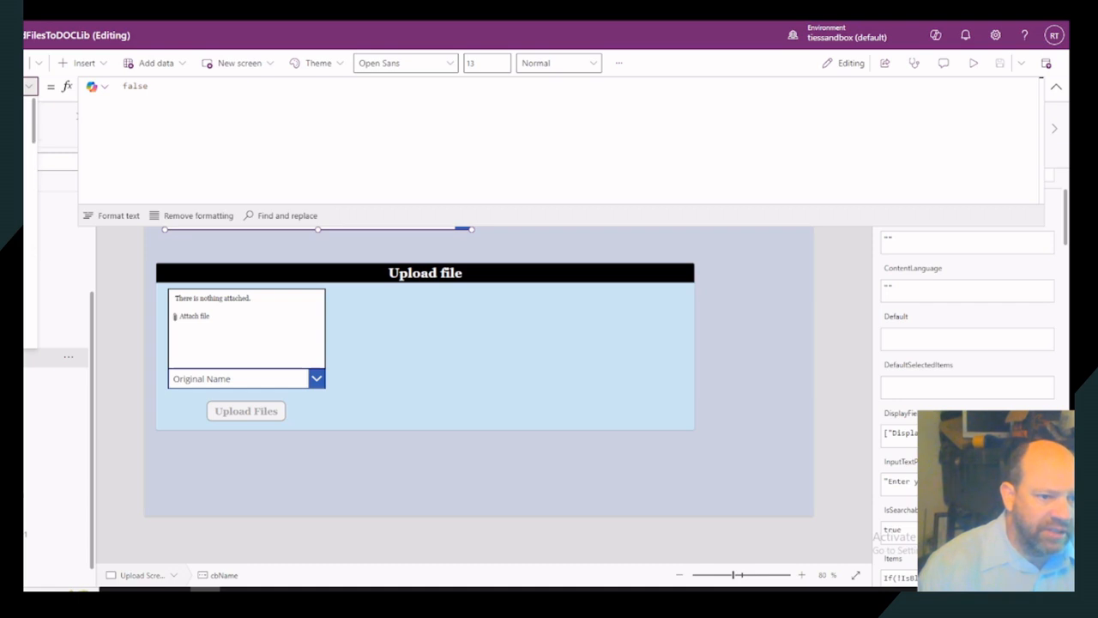
scroll(29, 171, "down", 3)
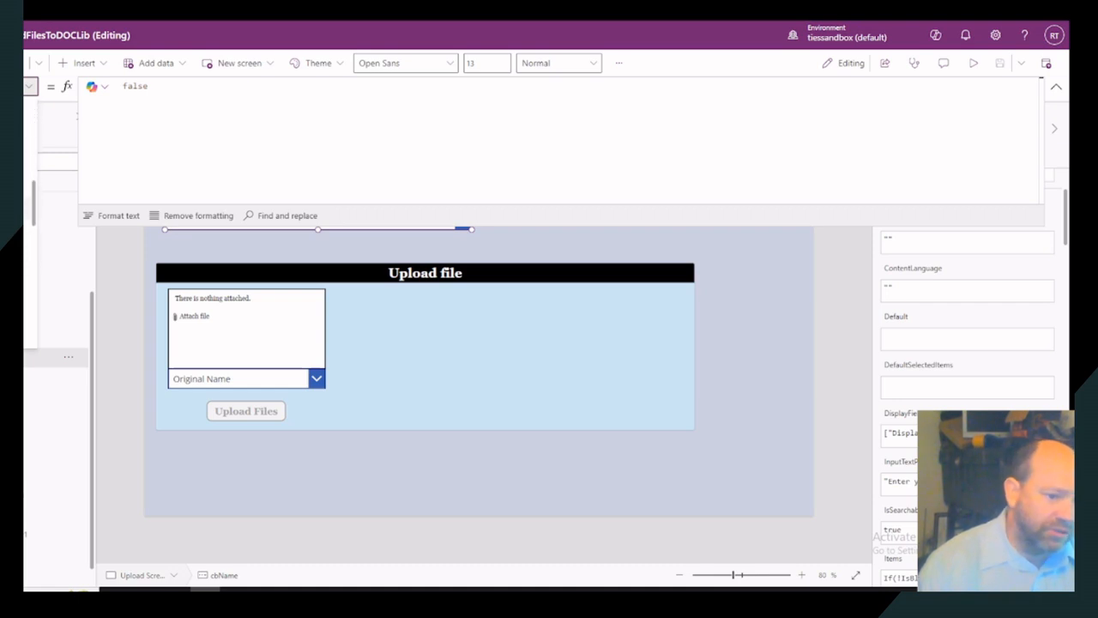
left_click(1056, 89)
- Examine the cbName combo box's layout, primary text and search field settings along with its multiple selection and searching options
left_click(902, 160)
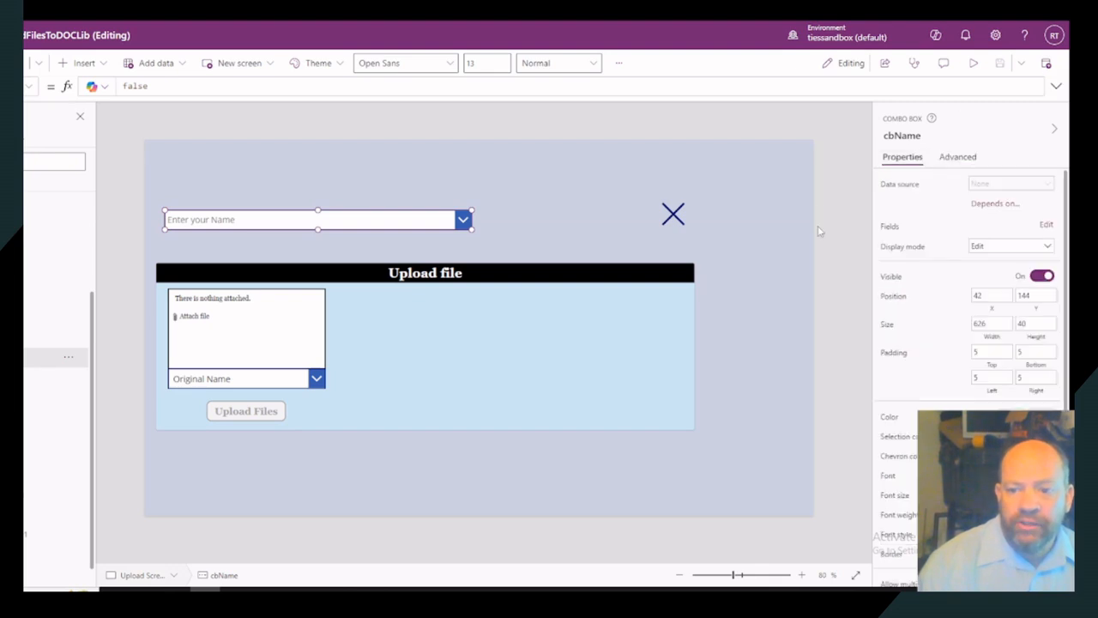
left_click(1047, 224)
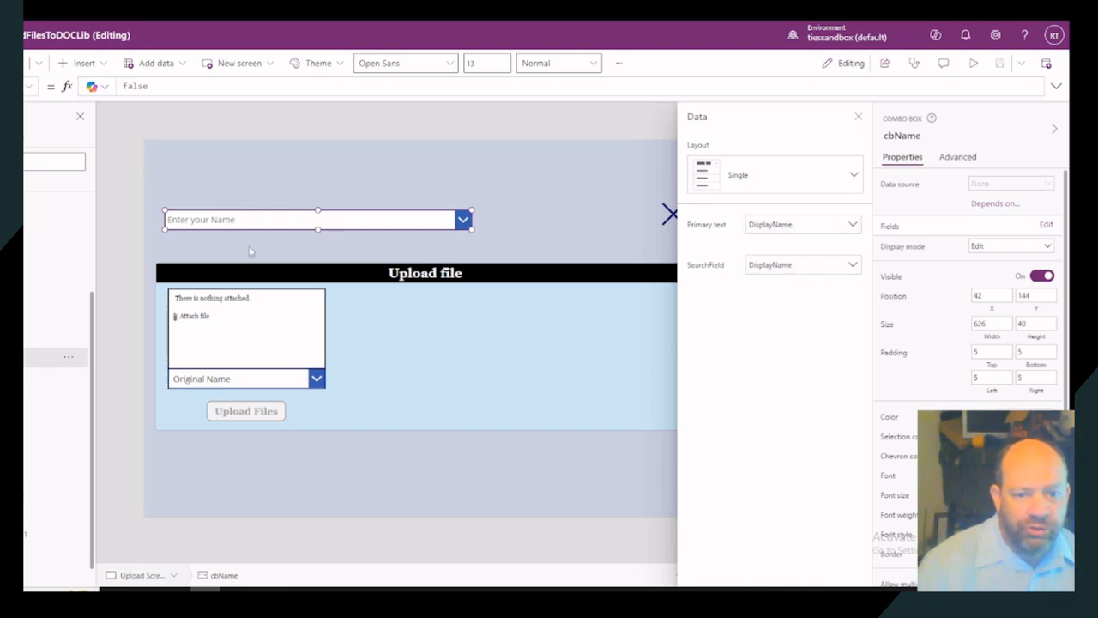
mouse_move(262, 217)
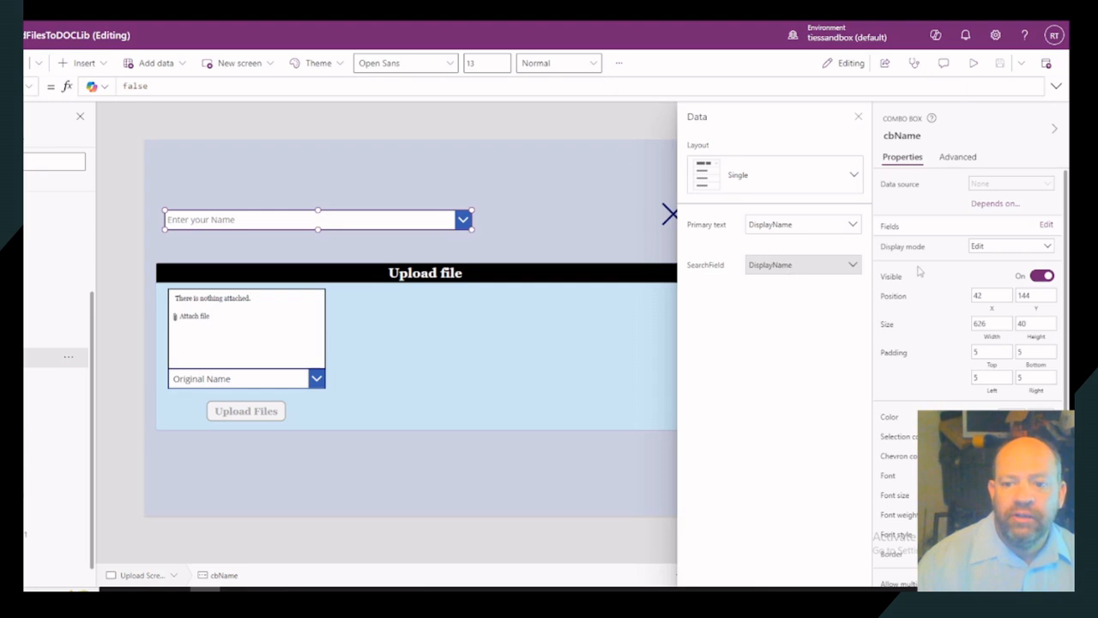
scroll(902, 375, "down", 5)
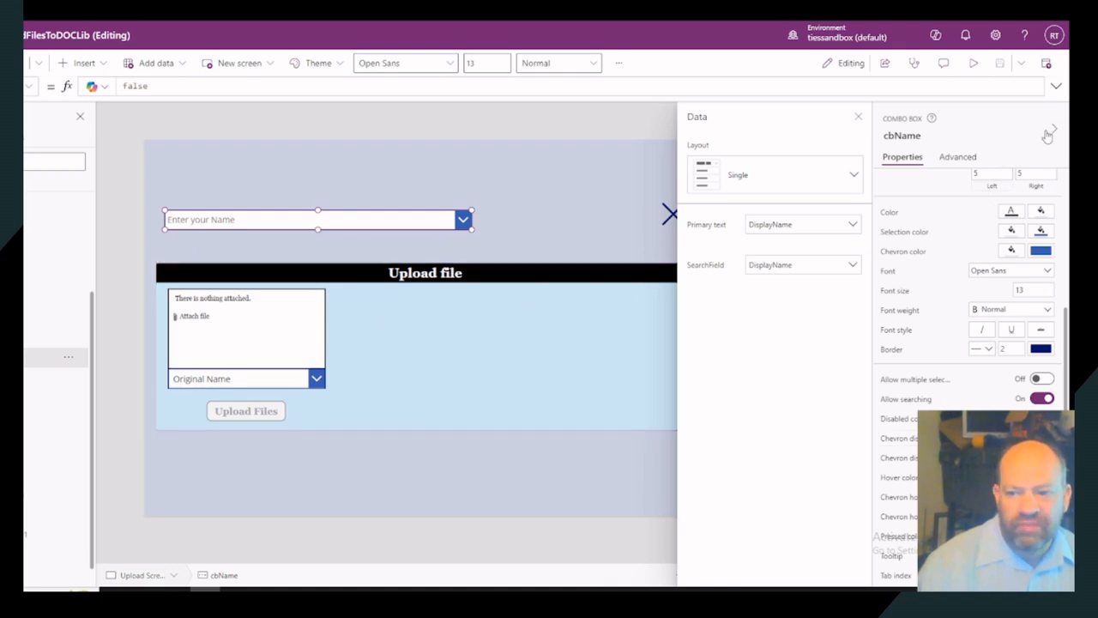
left_click(857, 116)
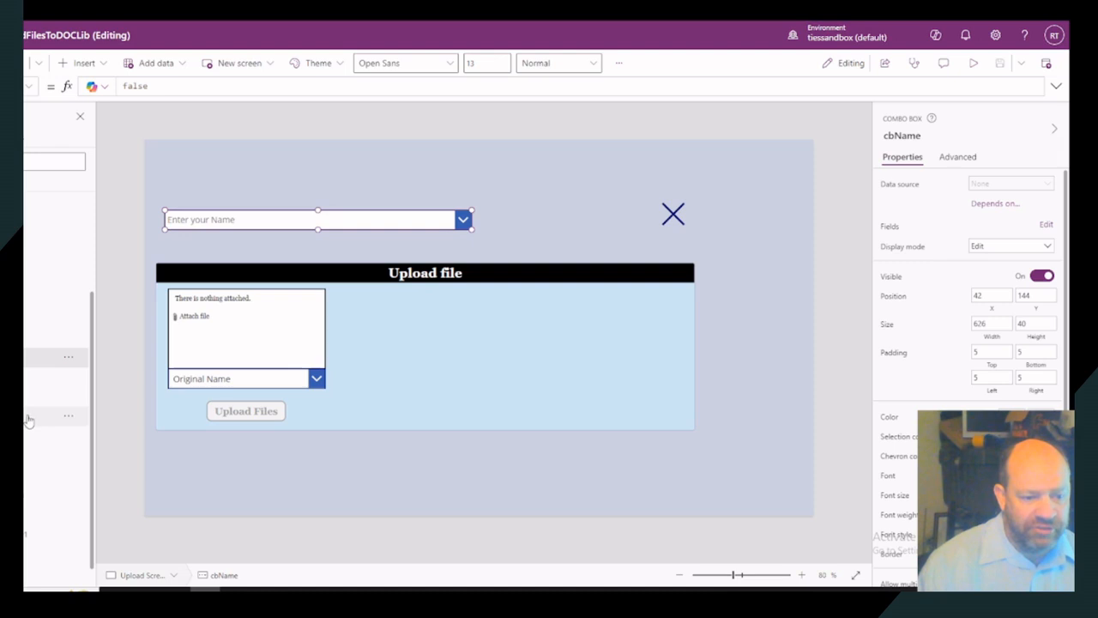
- Make Gallery2 visible and extend its upper edge to the Upload file header, giving Y 40 and height 301
scroll(28, 420, "down", 2)
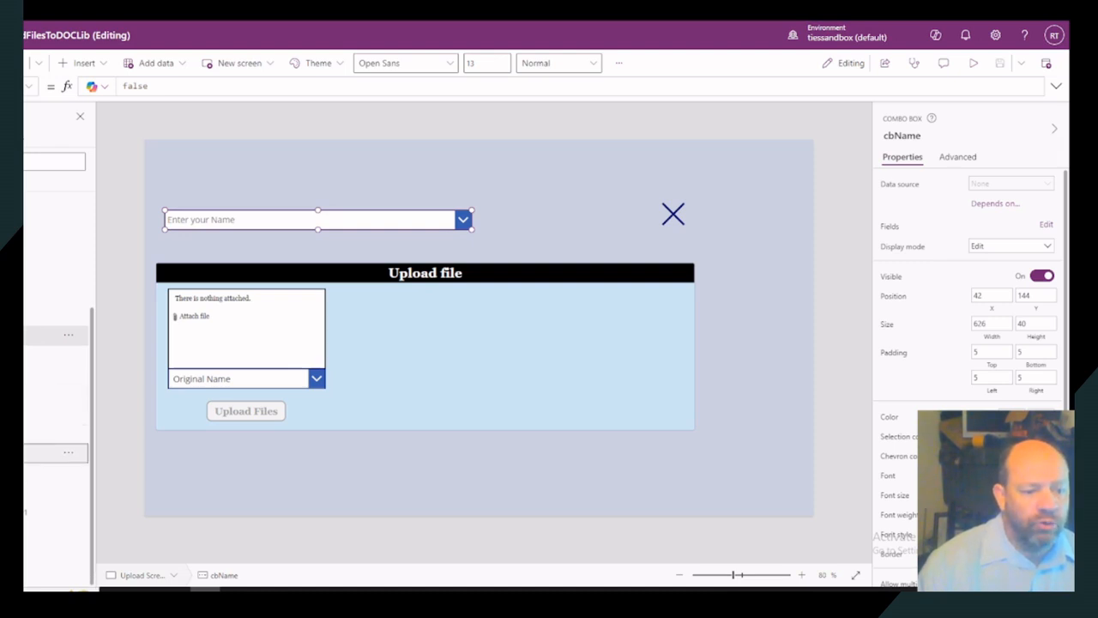
left_click(45, 452)
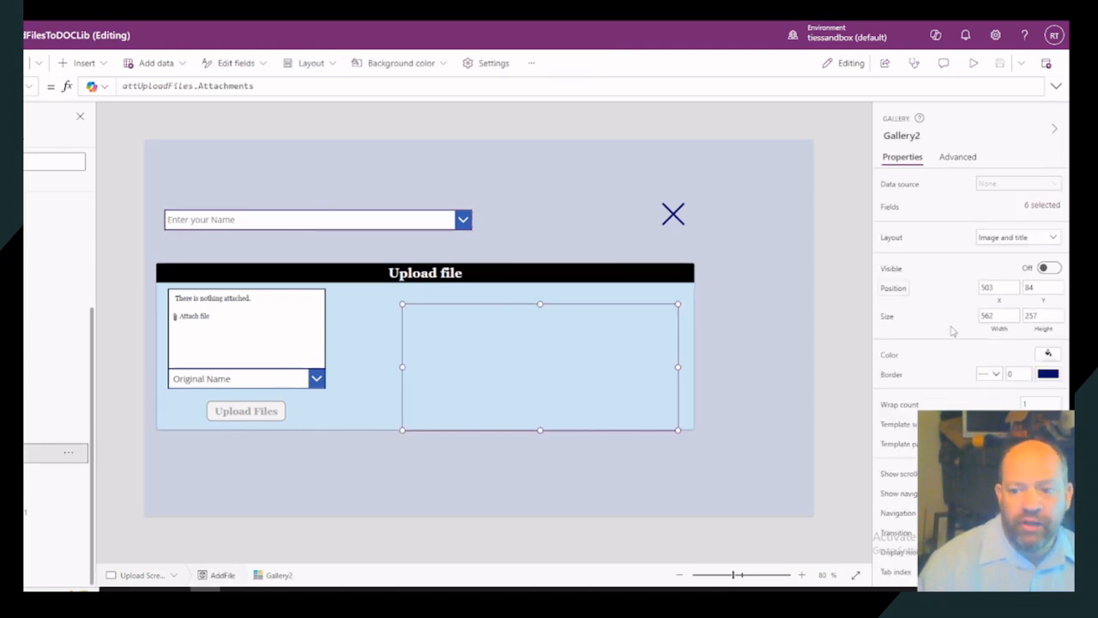
left_click(1050, 268)
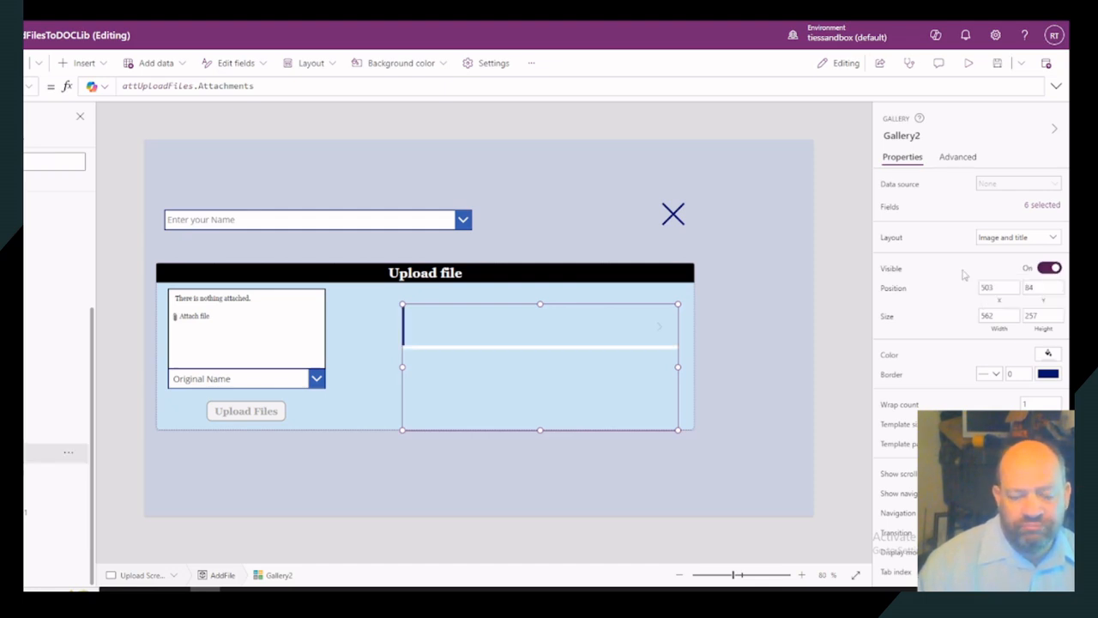
mouse_move(542, 307)
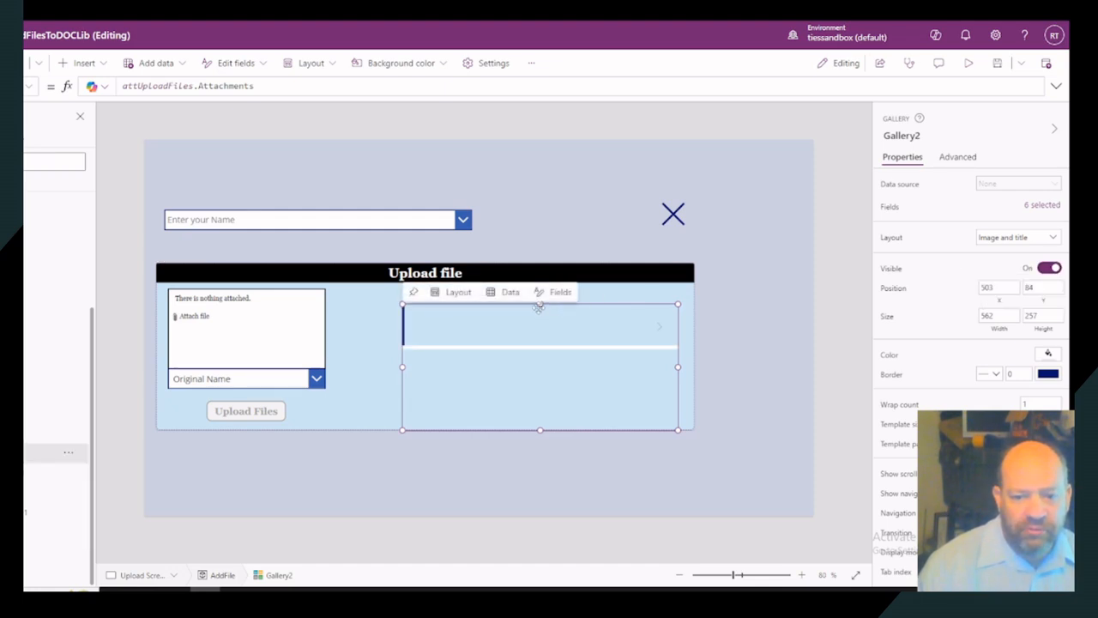
left_click_drag(541, 305, 540, 282)
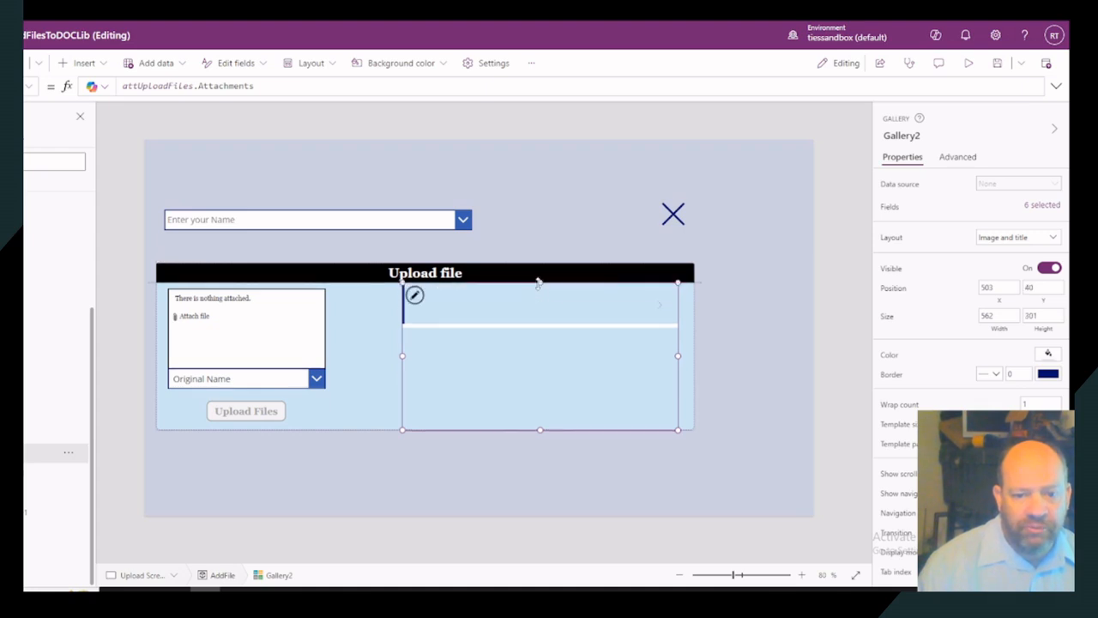
- Preview the app and attach adobe Image.jpg from the Pictures folder to the upload control
left_click(189, 315)
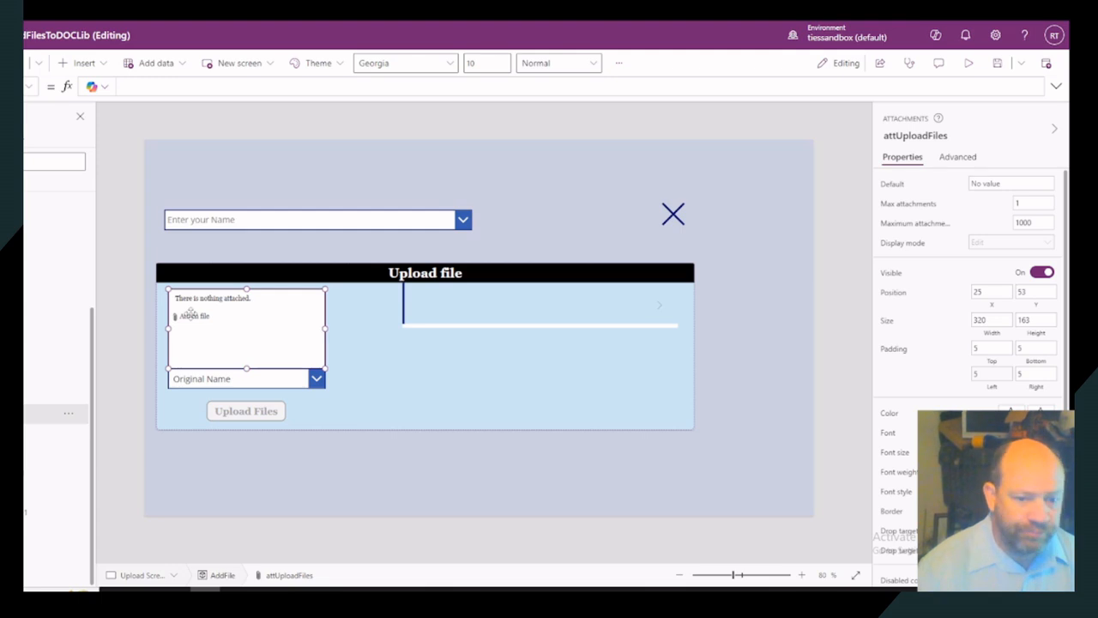
key("F5")
left_click(135, 307)
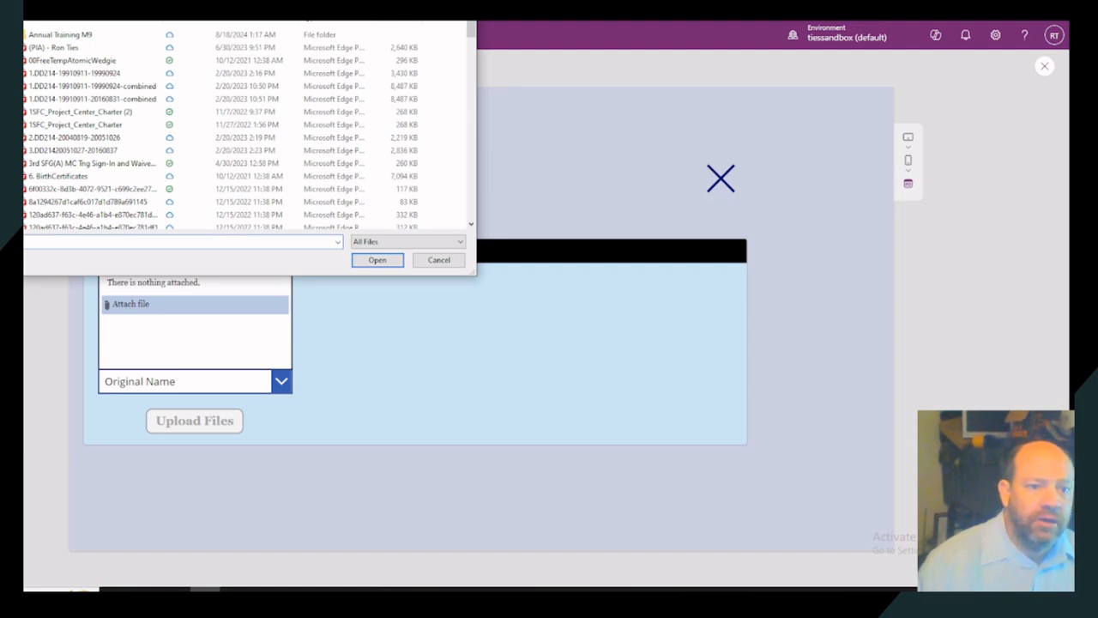
left_click(140, 21)
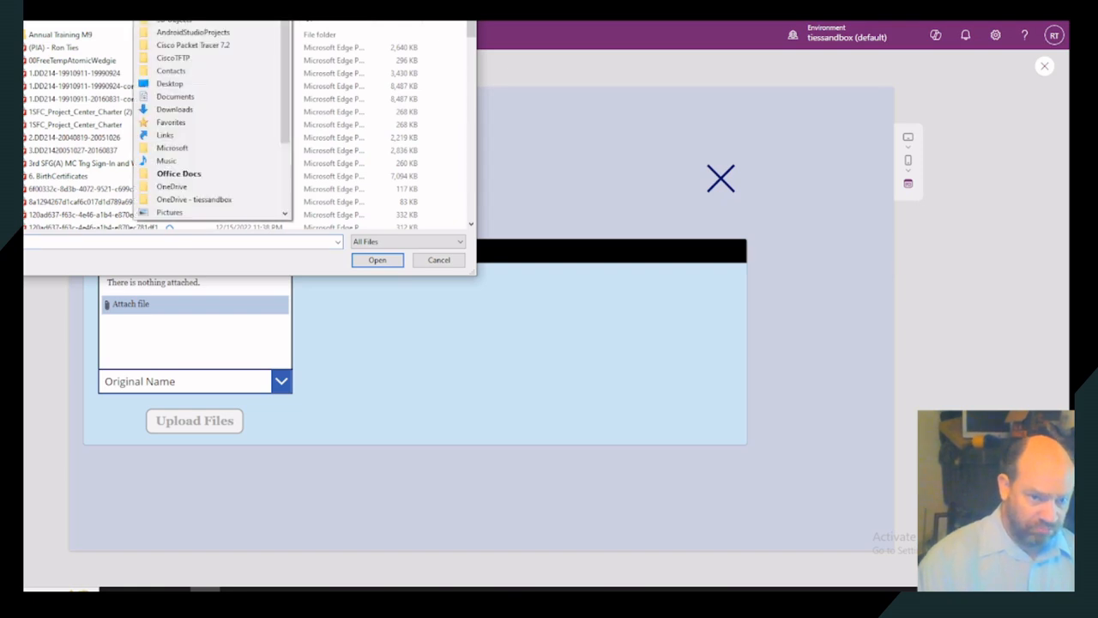
scroll(181, 150, "down", 2)
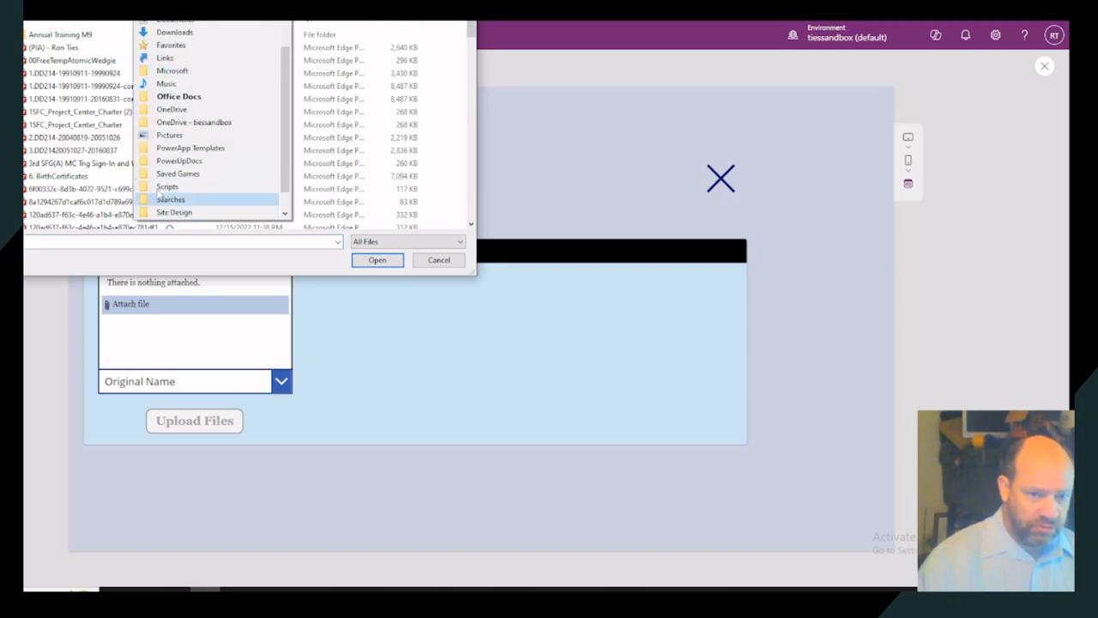
left_click(176, 148)
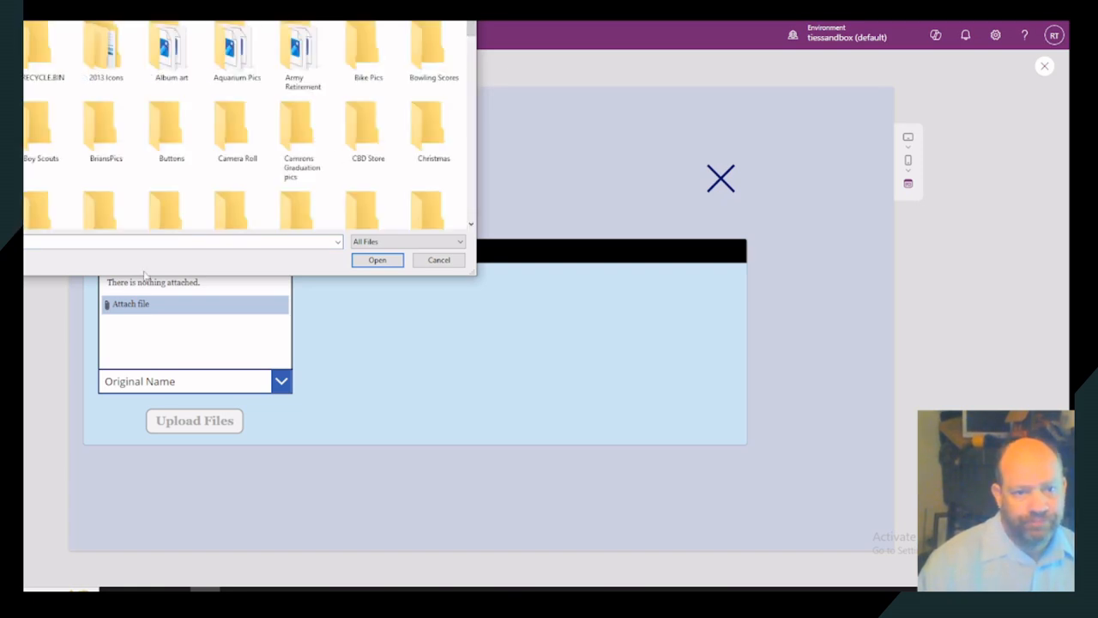
scroll(203, 216, "down", 2)
scroll(204, 186, "down", 5)
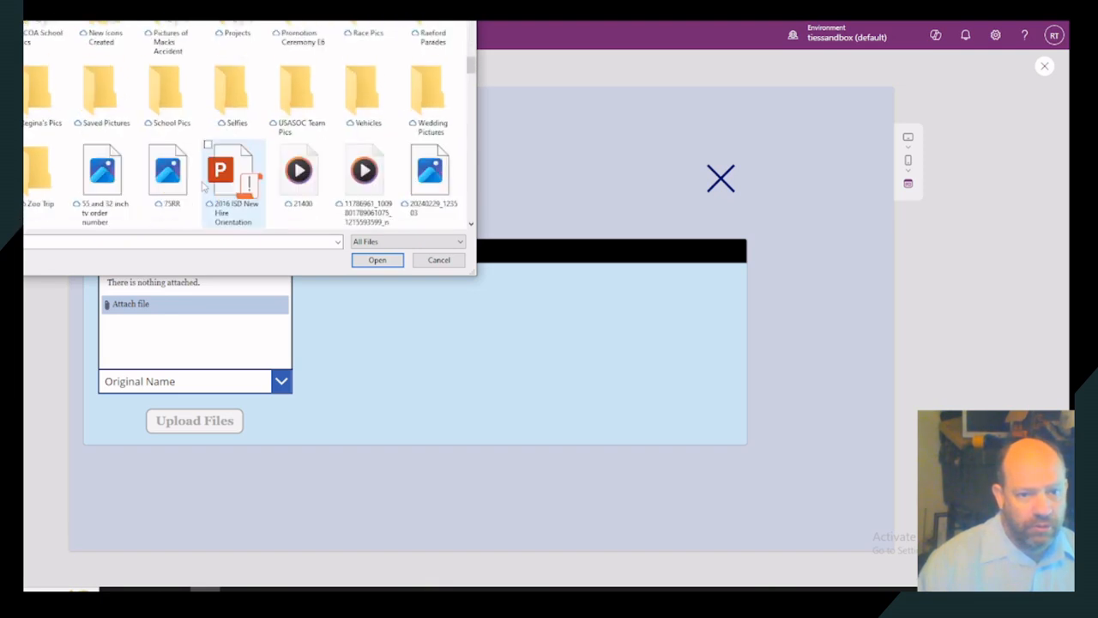
scroll(158, 232, "down", 4)
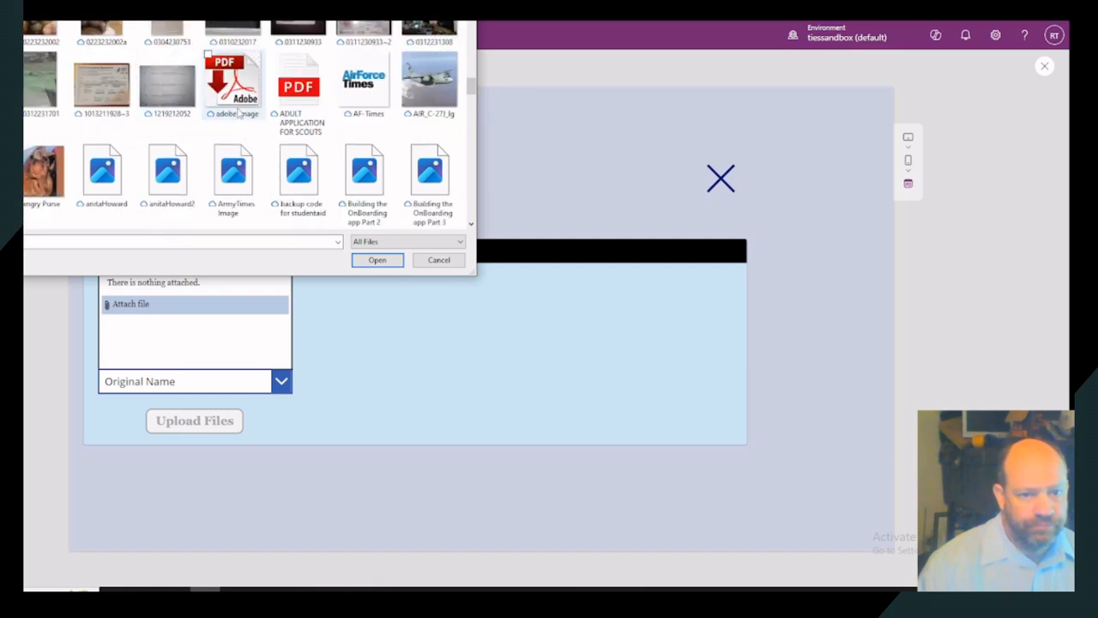
left_click(237, 81)
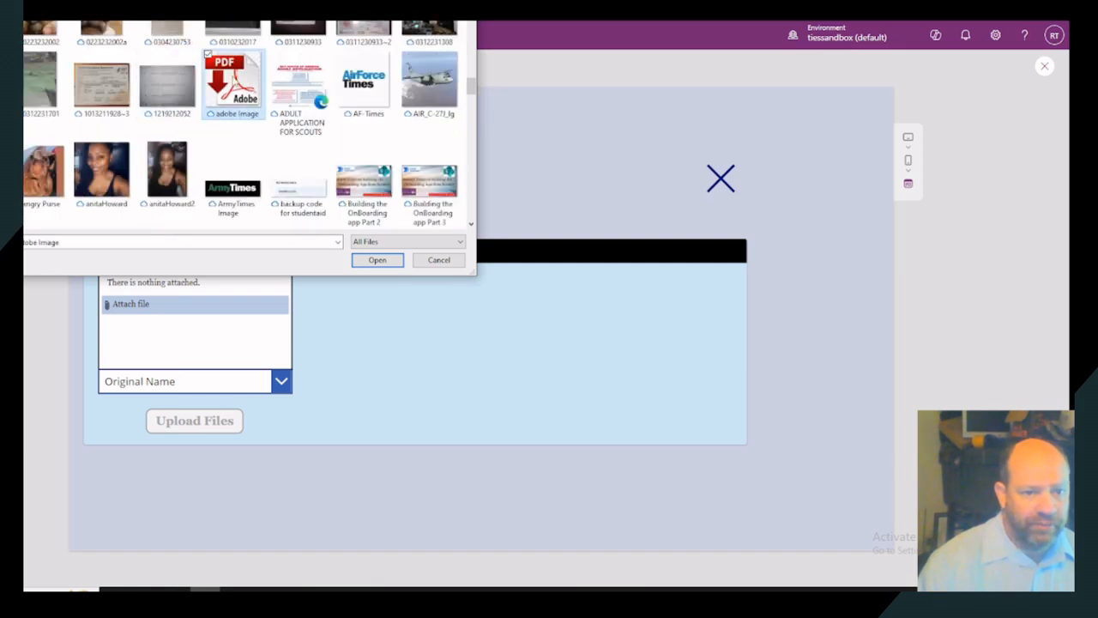
left_click(377, 260)
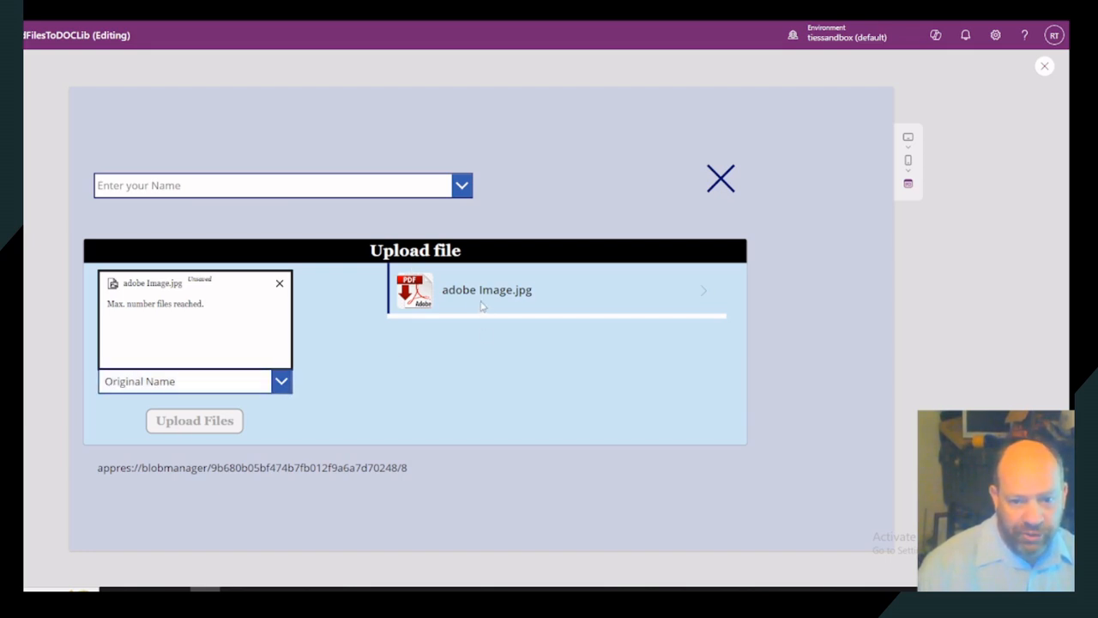
- Set the file naming option to Custom Name and select the uploader's name in the name combo box
left_click(283, 382)
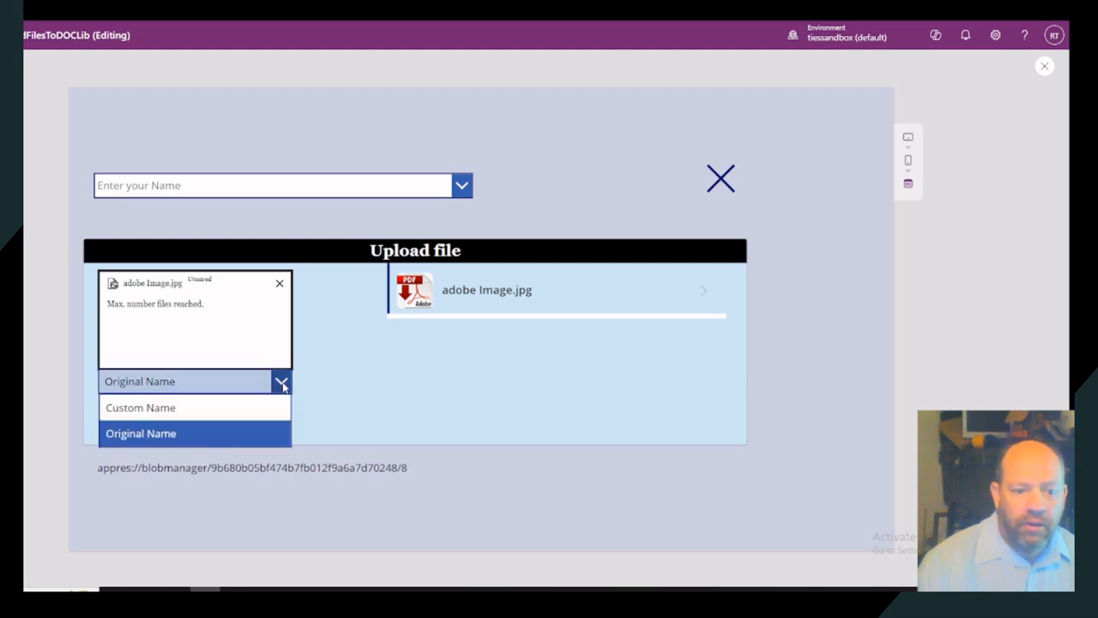
left_click(213, 409)
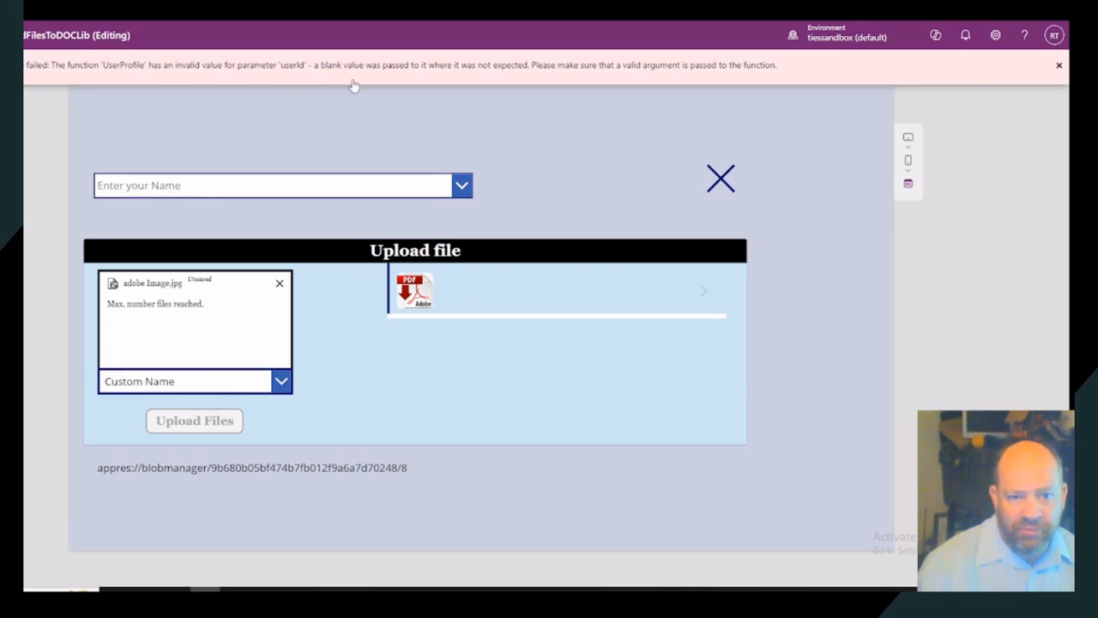
left_click(235, 193)
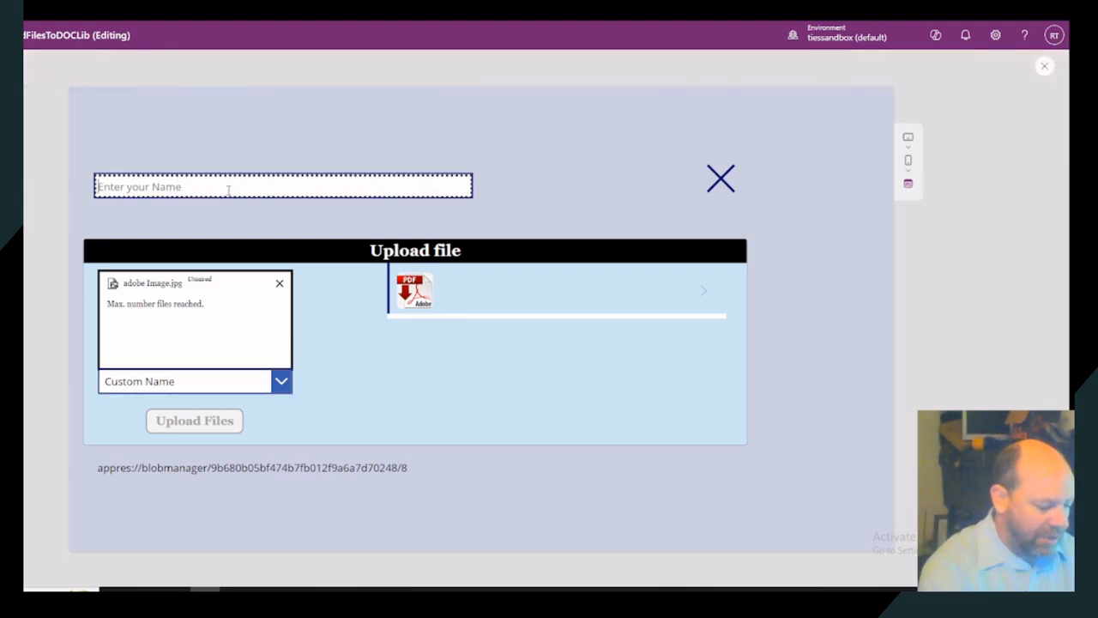
type("ron")
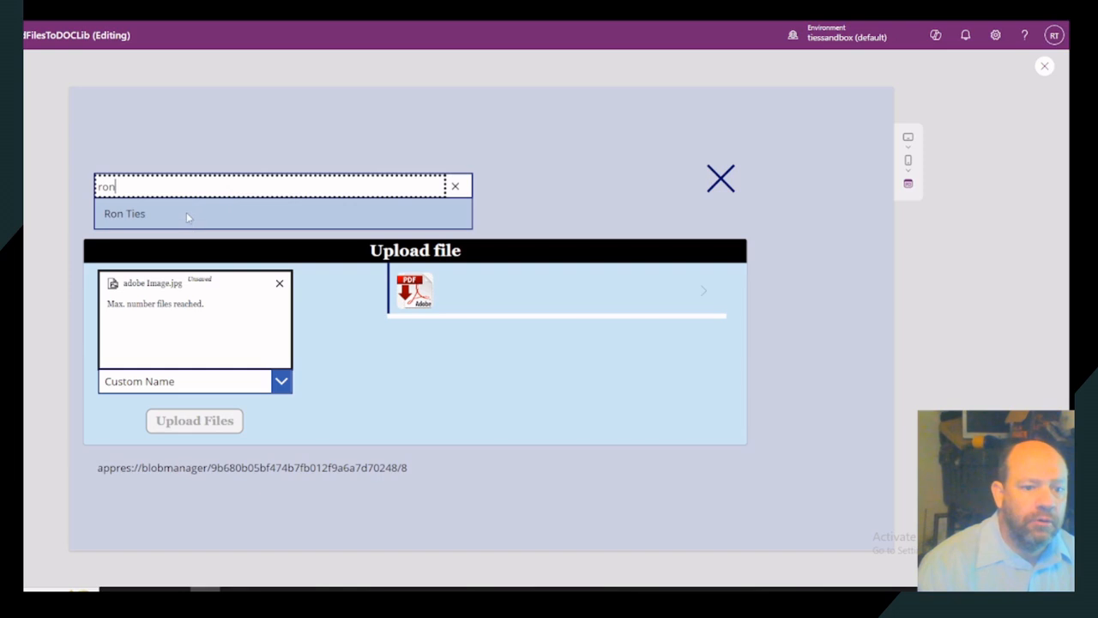
left_click(182, 212)
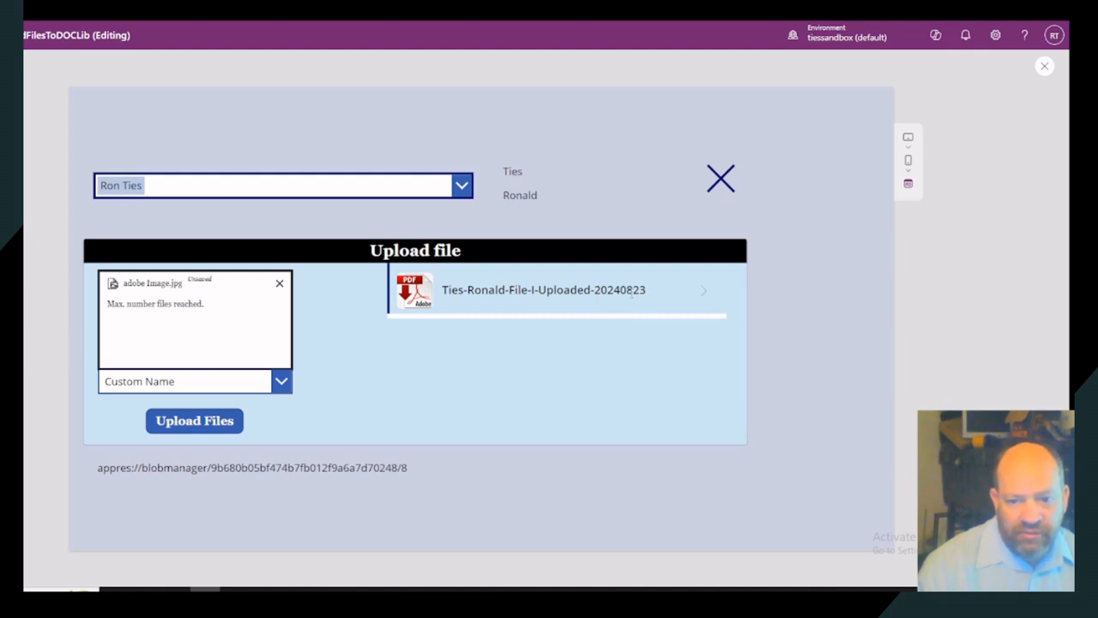
- Exit the preview and enlarge the gallery's Title1 label to fit the full custom file name, then select the gallery
left_click(1046, 68)
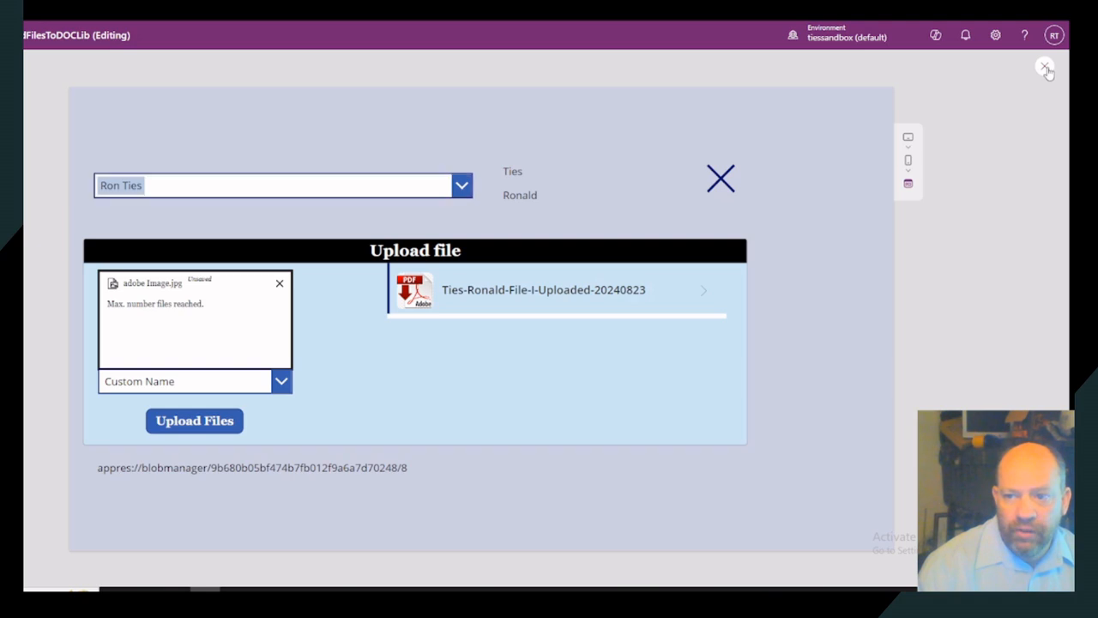
key("Escape")
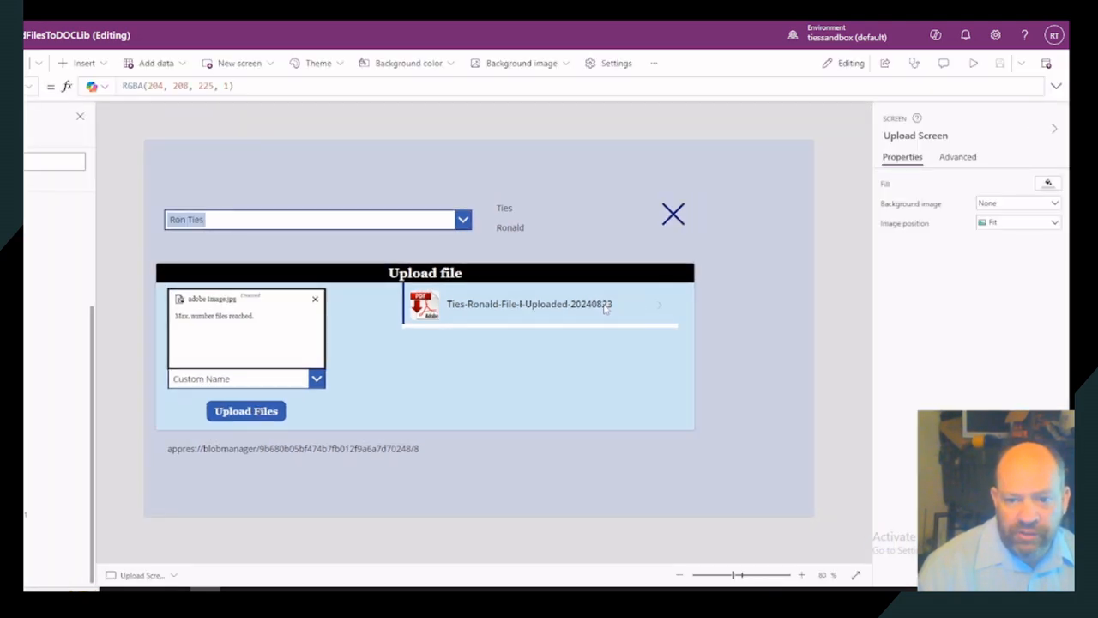
left_click(605, 307)
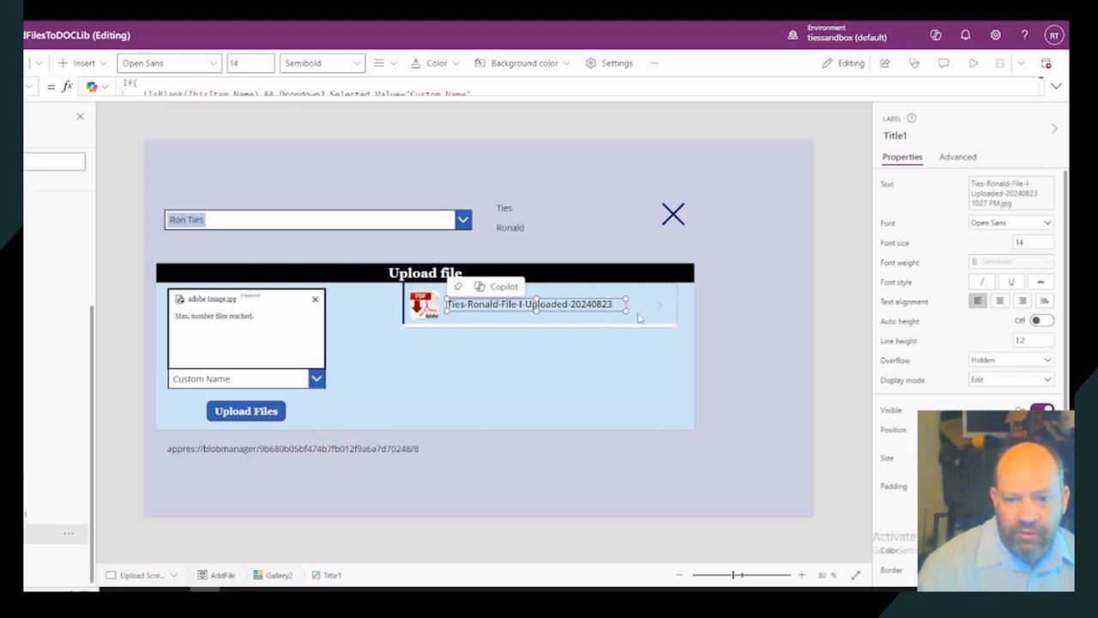
left_click_drag(638, 317, 673, 315)
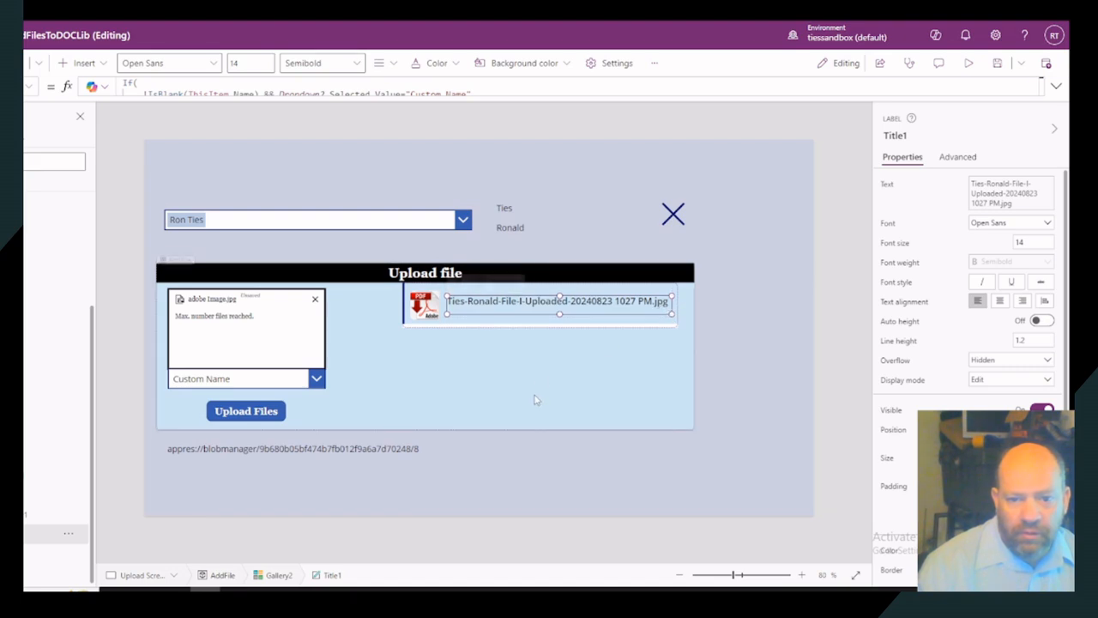
left_click(547, 369)
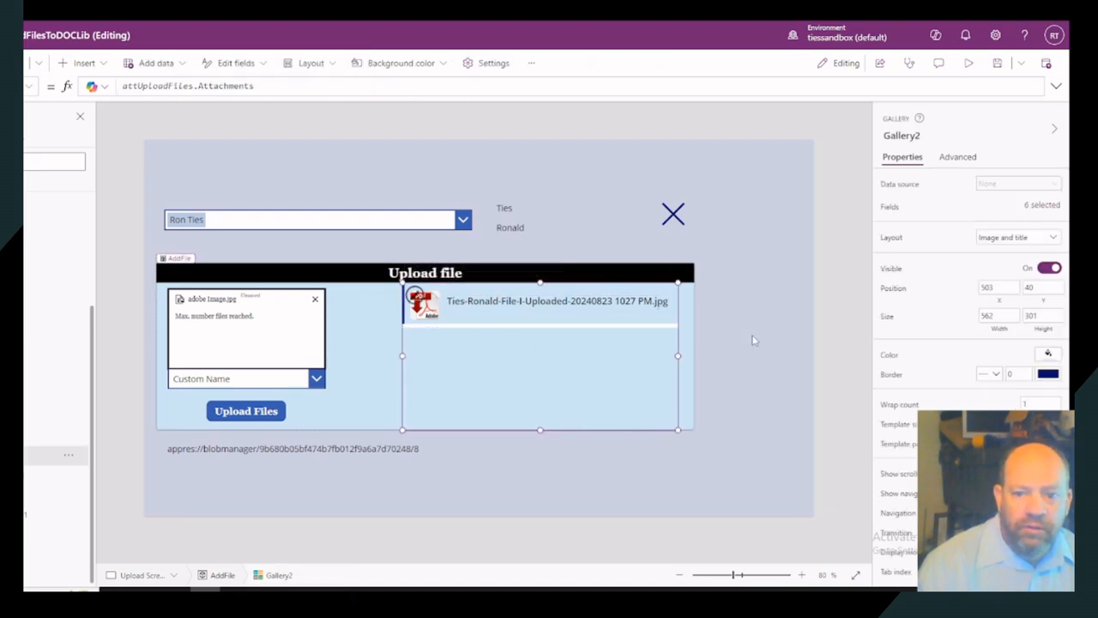
- Examine the Items formula of Gallery2 and the Image formula of the picture control inside it
left_click(761, 327)
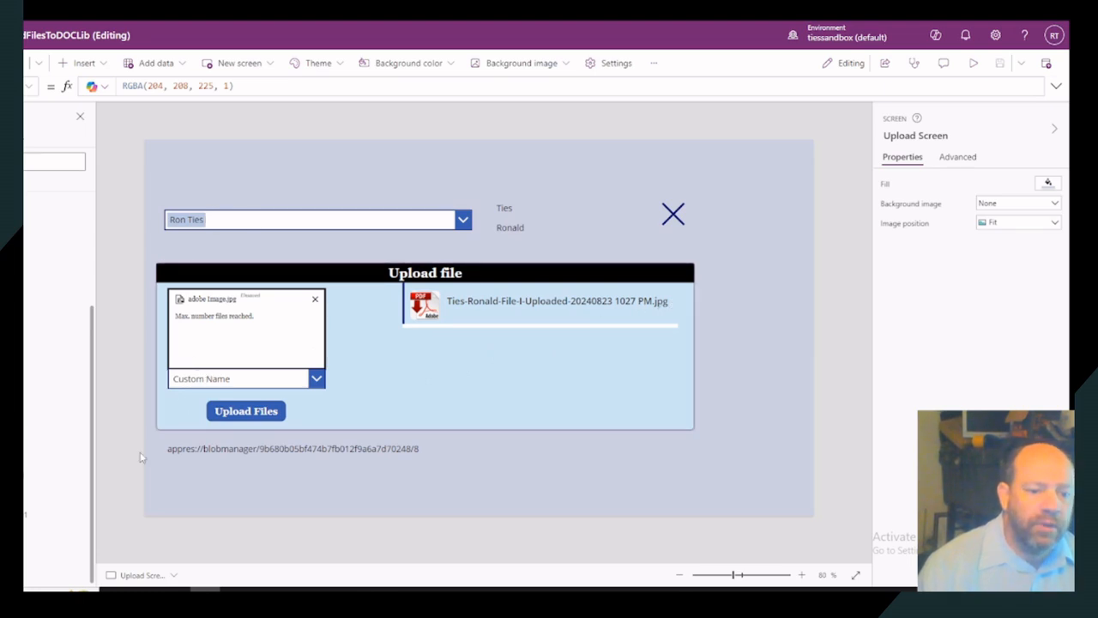
left_click(532, 364)
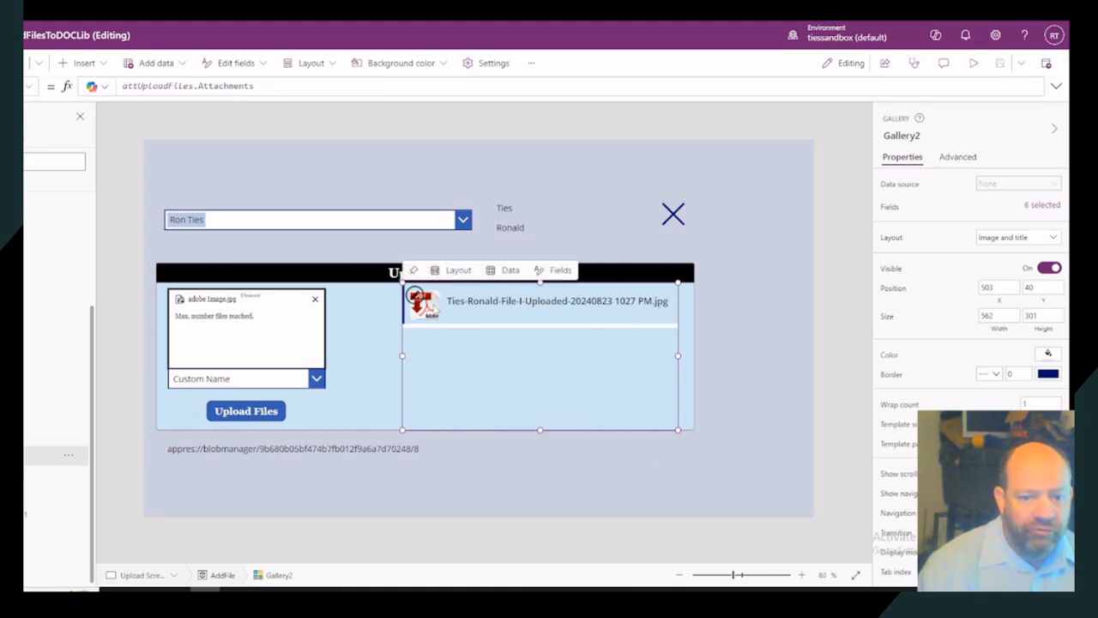
left_click(431, 308)
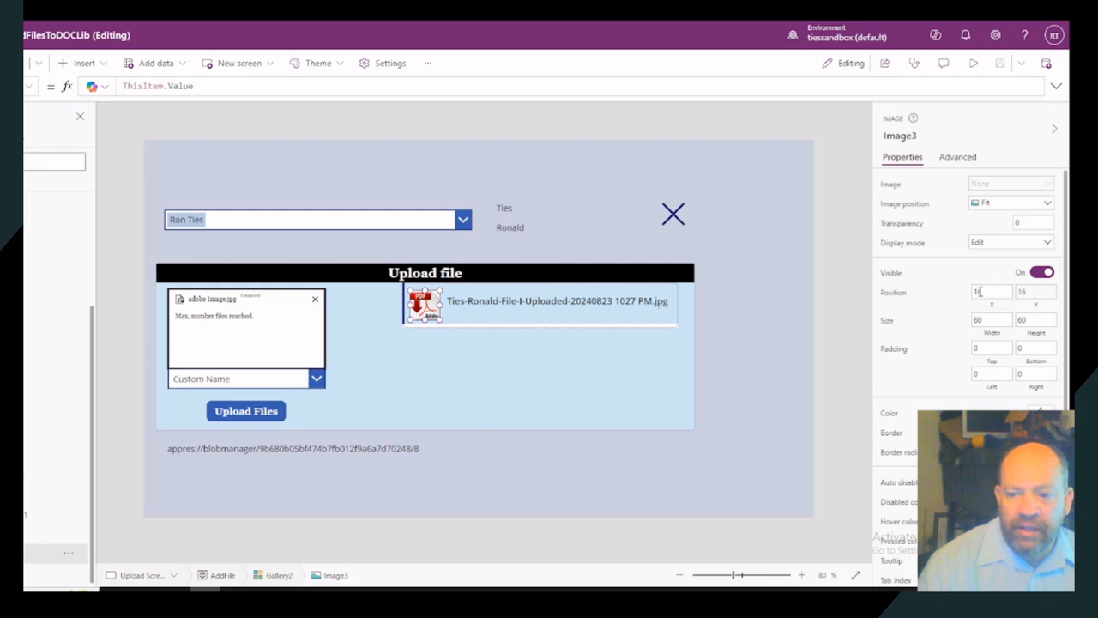
left_click(578, 377)
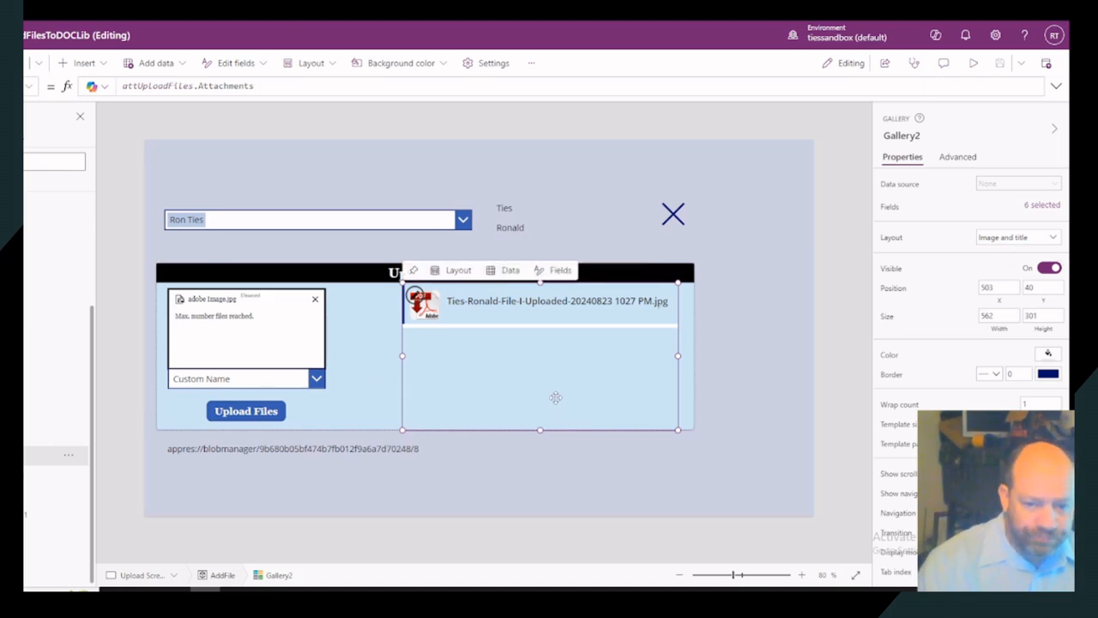
- Expand the Text formula of the gallery's Title1 label and examine its Custom Name condition and the expression building the custom file name
left_click(559, 307)
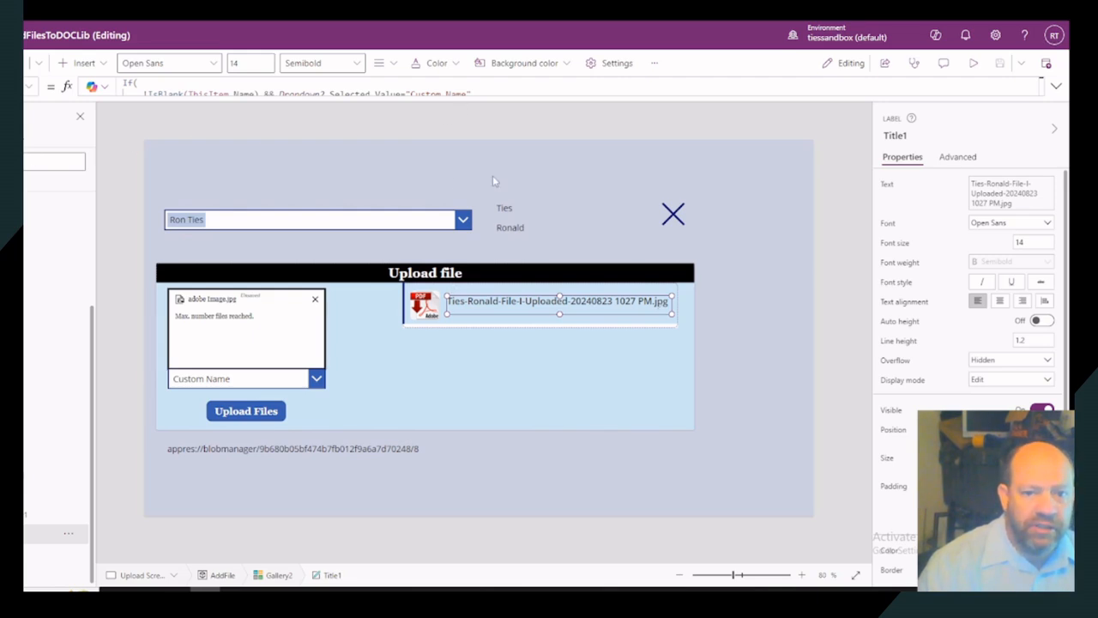
left_click_drag(510, 96, 502, 278)
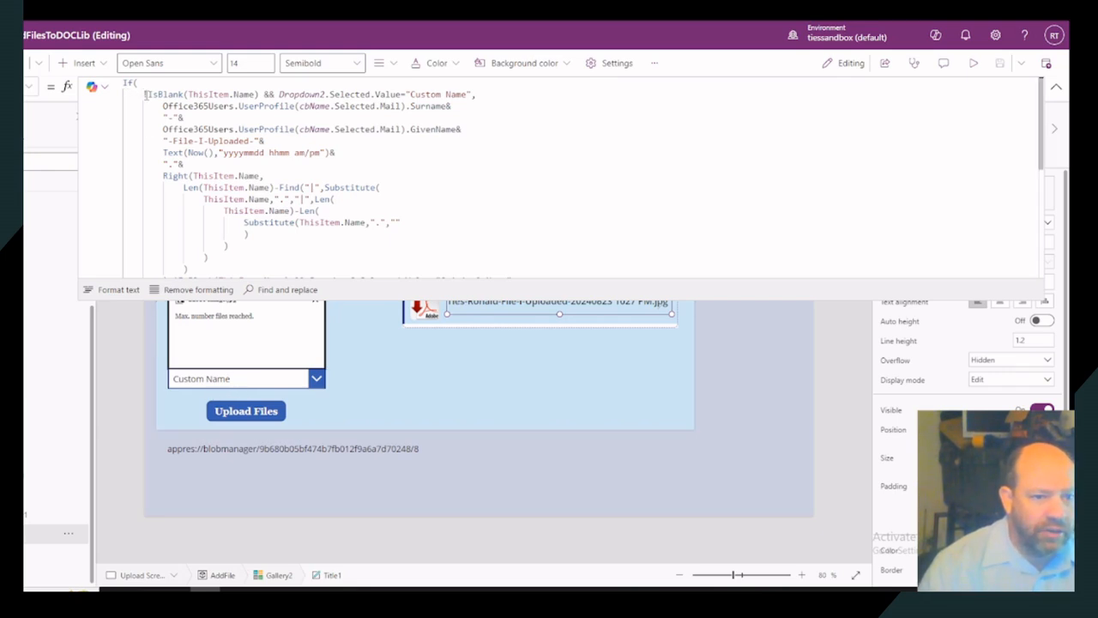
left_click_drag(144, 94, 472, 94)
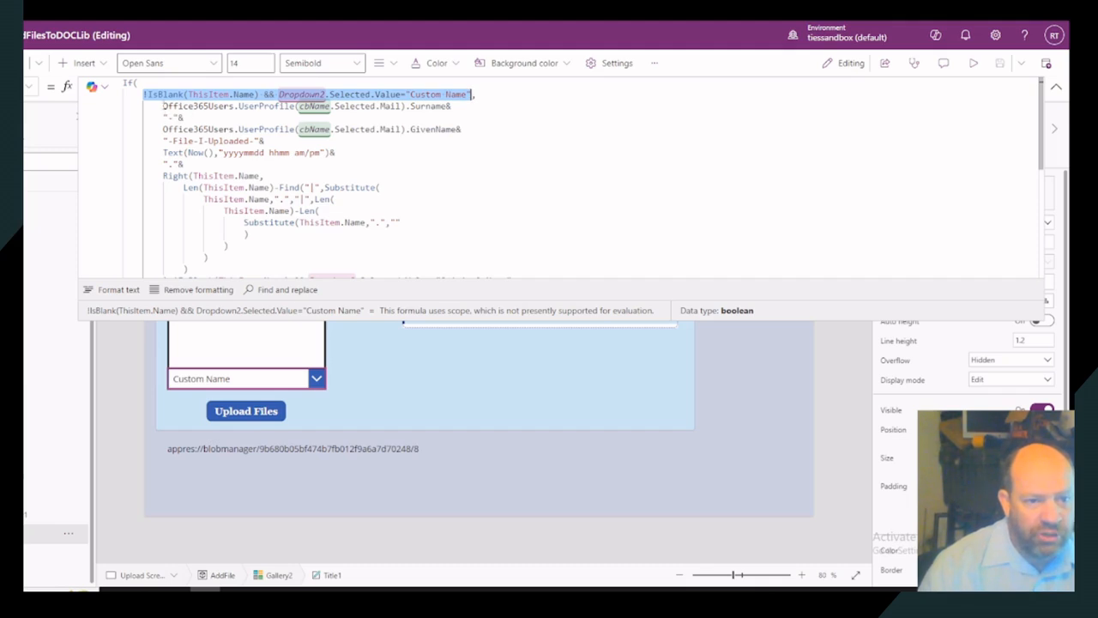
left_click_drag(163, 106, 170, 259)
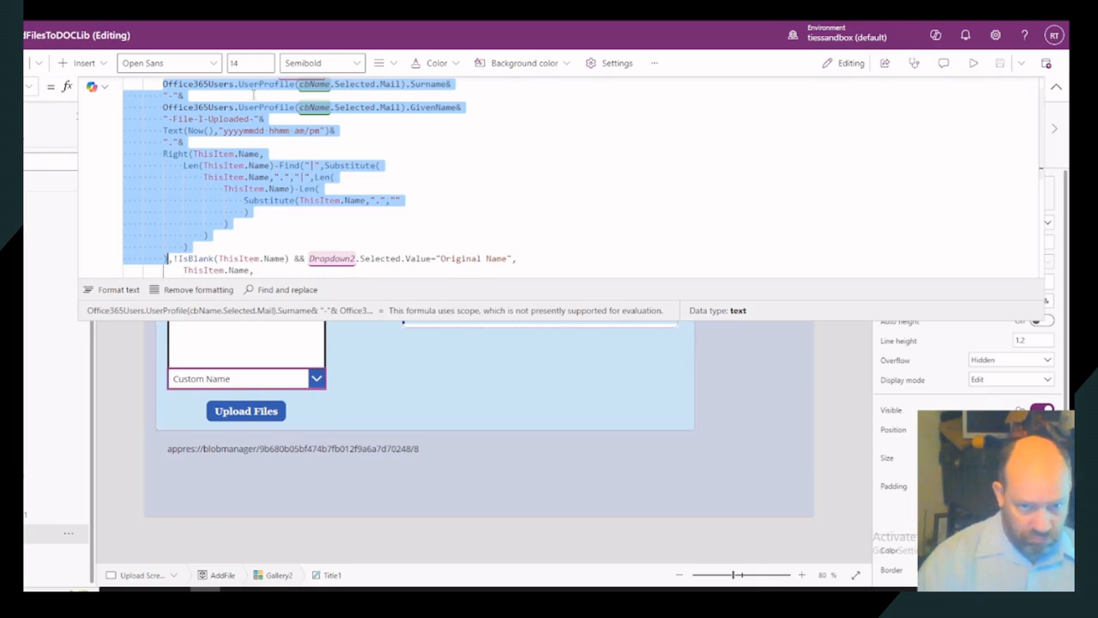
- Examine the Right, Len, Find and Substitute part that extracts the file extension and the Original Name branch, then collapse the Title1 formula
scroll(466, 154, "up", 1)
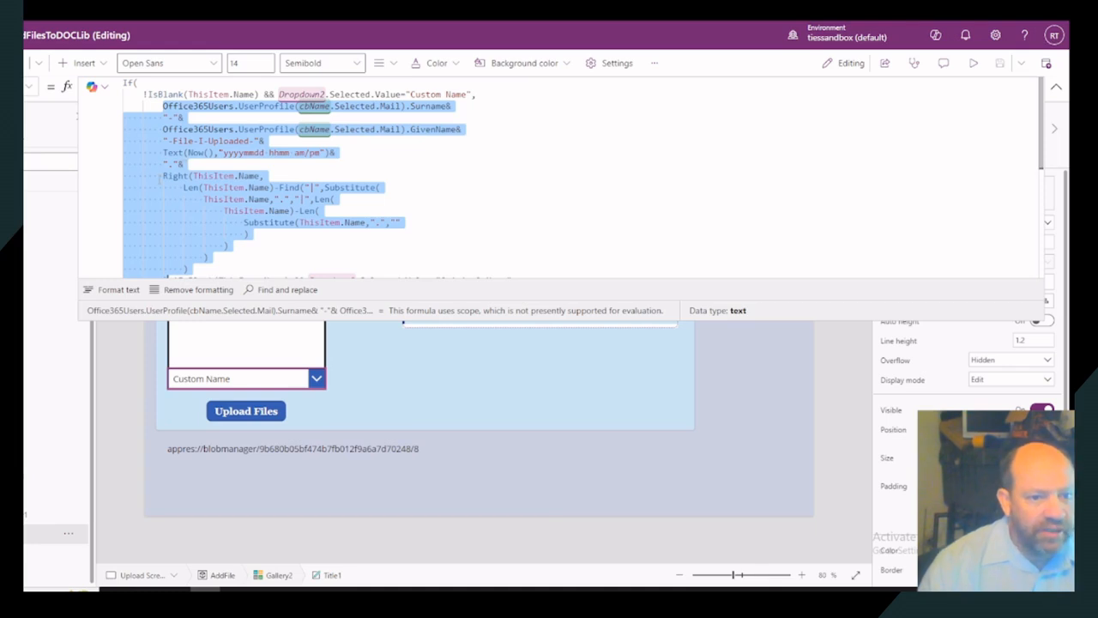
left_click(163, 176)
left_click_drag(163, 176, 208, 257)
left_click(208, 258)
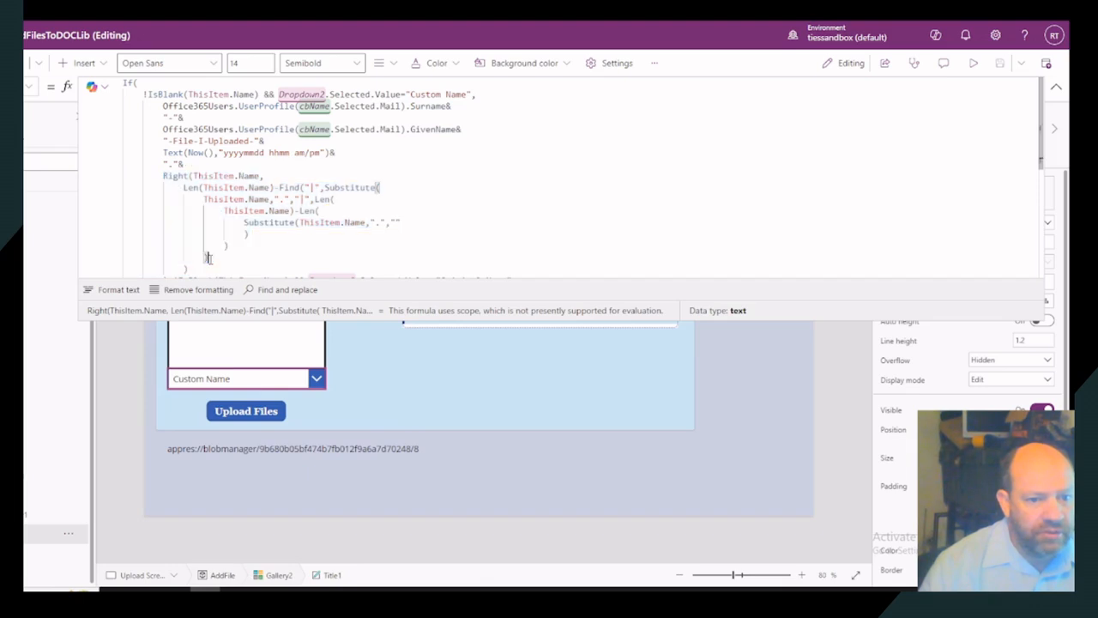
left_click(190, 269)
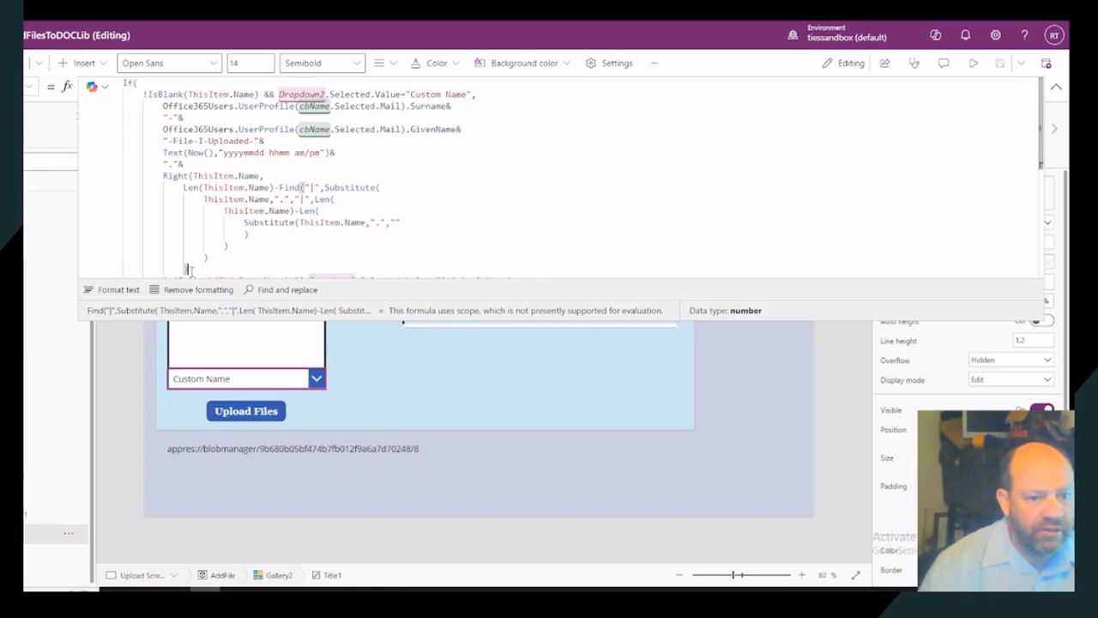
scroll(188, 269, "down", 1)
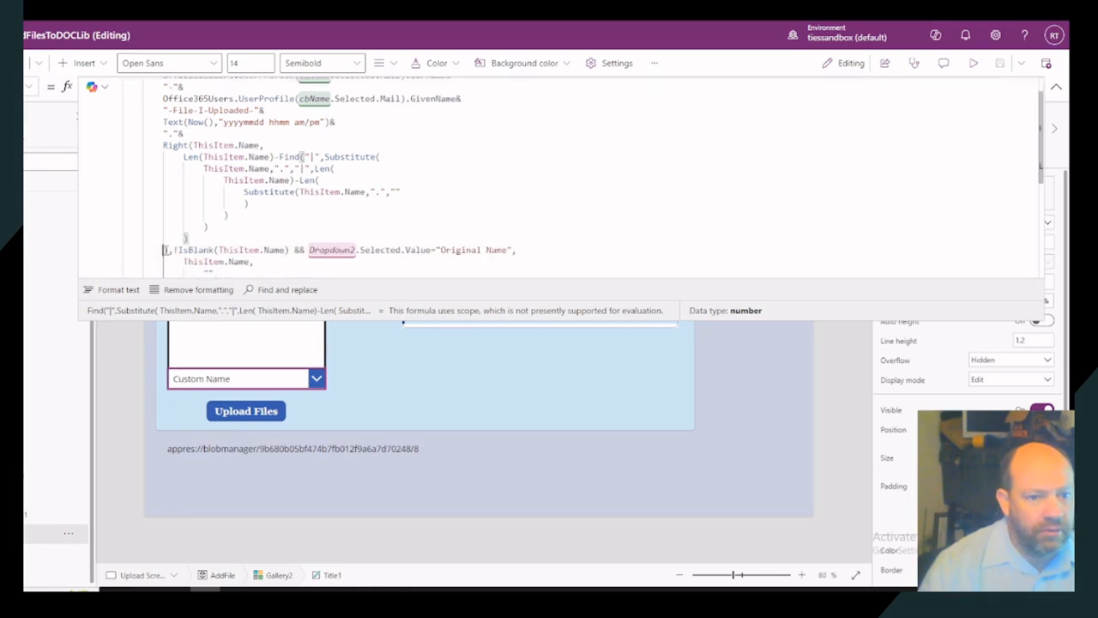
left_click_drag(165, 249, 160, 145)
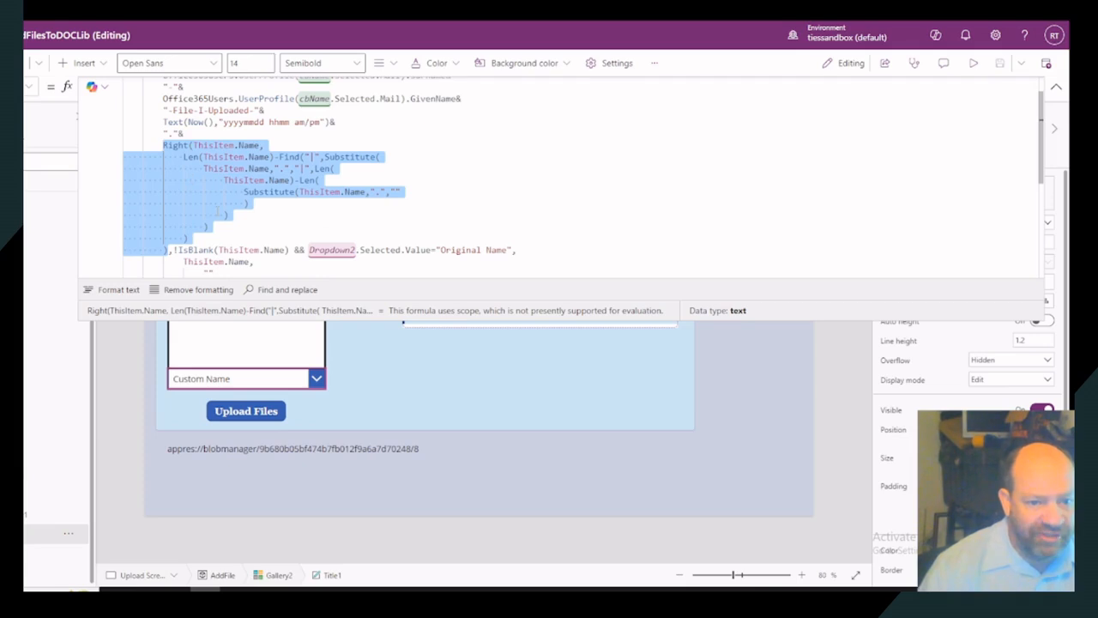
scroll(409, 184, "up", 1)
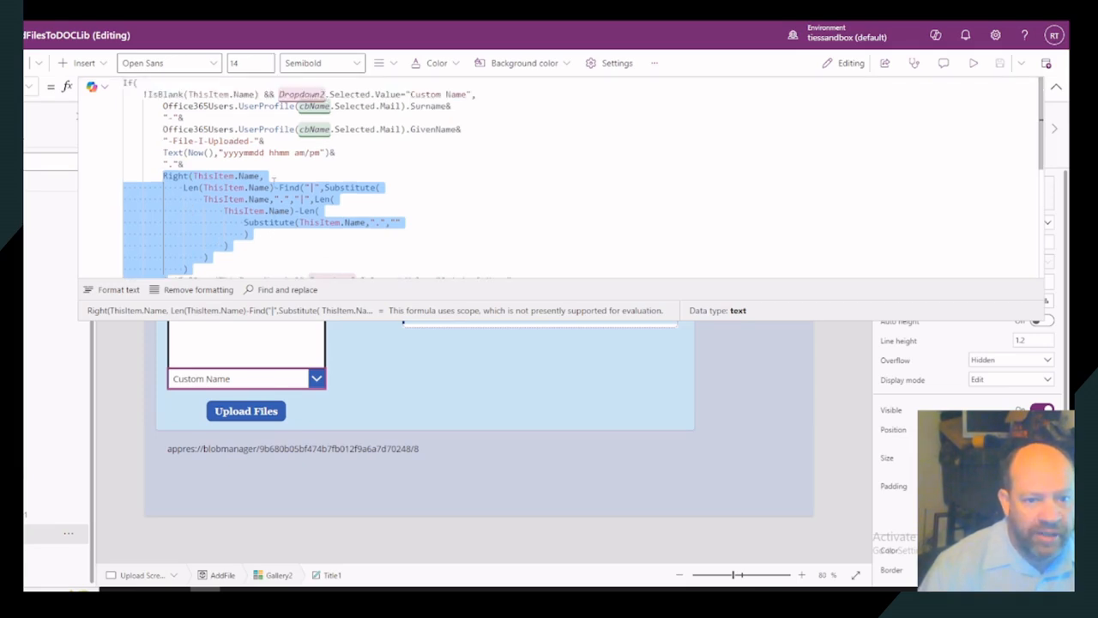
scroll(409, 184, "down", 4)
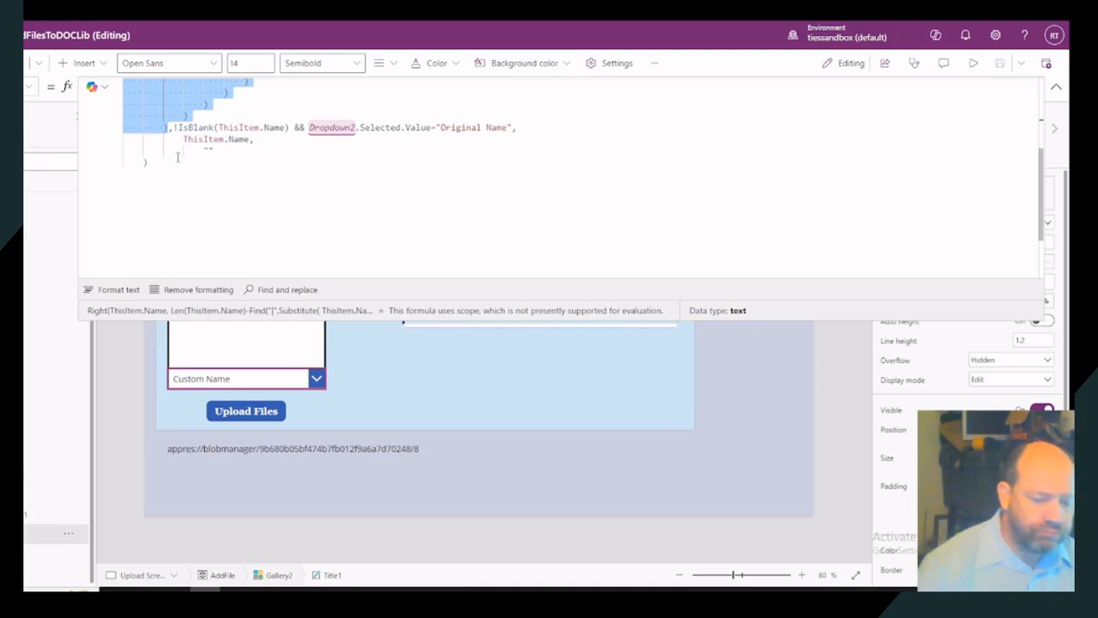
left_click(1055, 87)
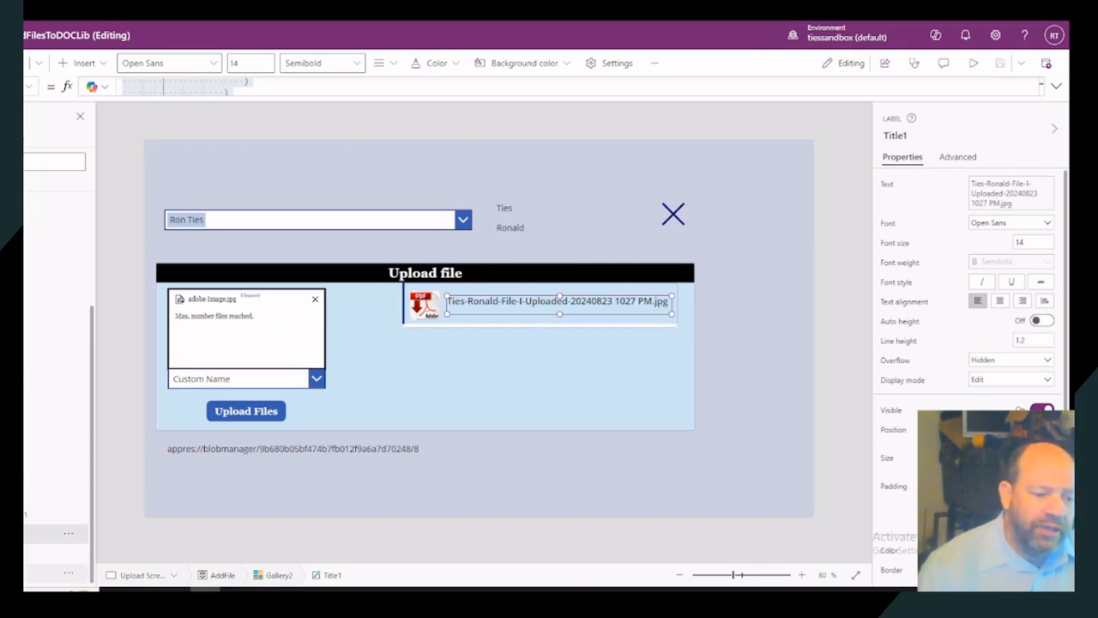
- Open Screen2 and delete its existing attachments control
left_click(39, 572)
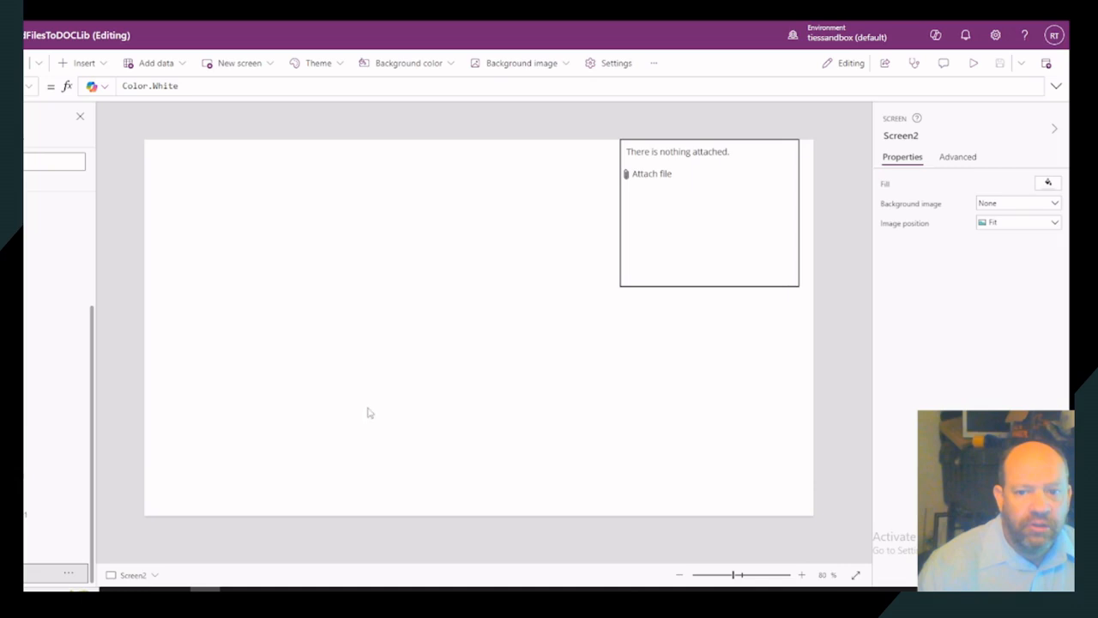
left_click(686, 228)
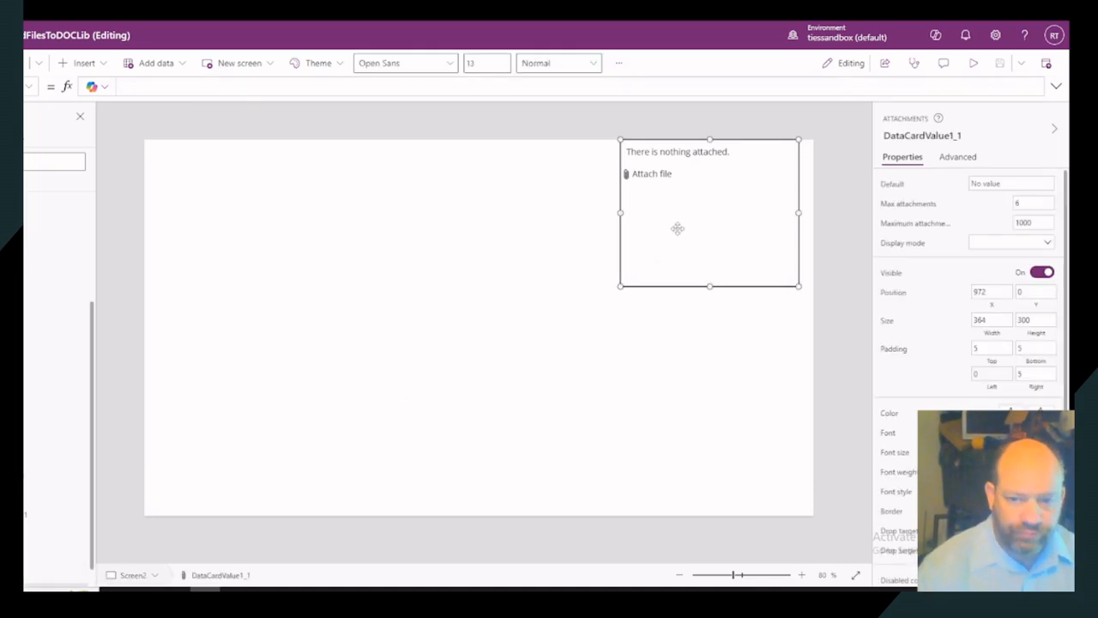
key("Delete")
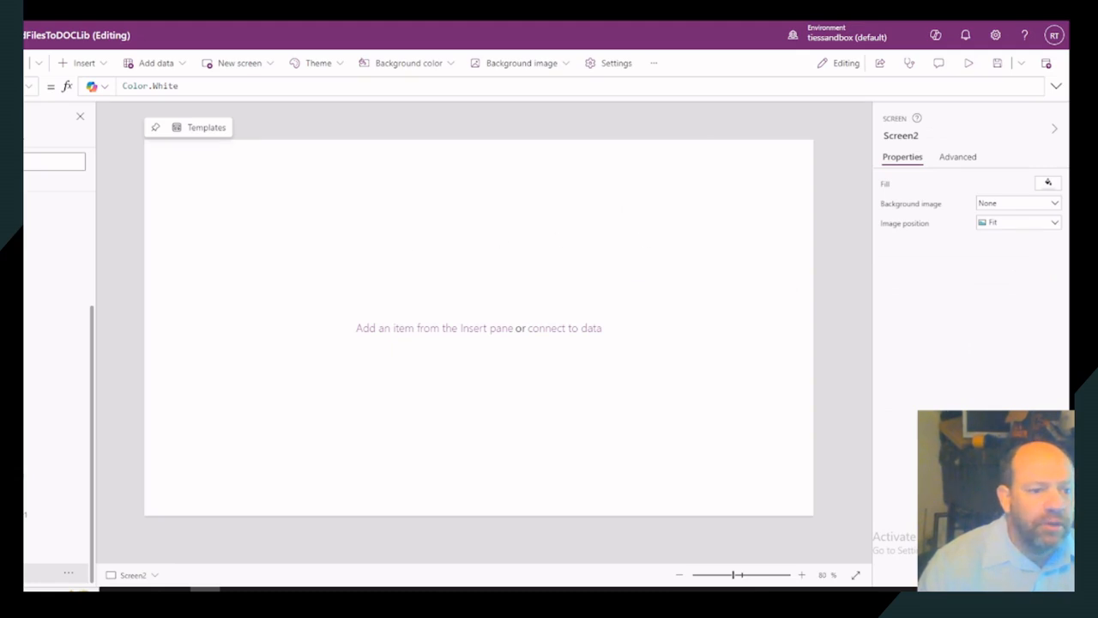
- Add the ContactCardDirectory list from the Dev Site SharePoint site as a data source through the existing SharePoint connection
left_click(24, 187)
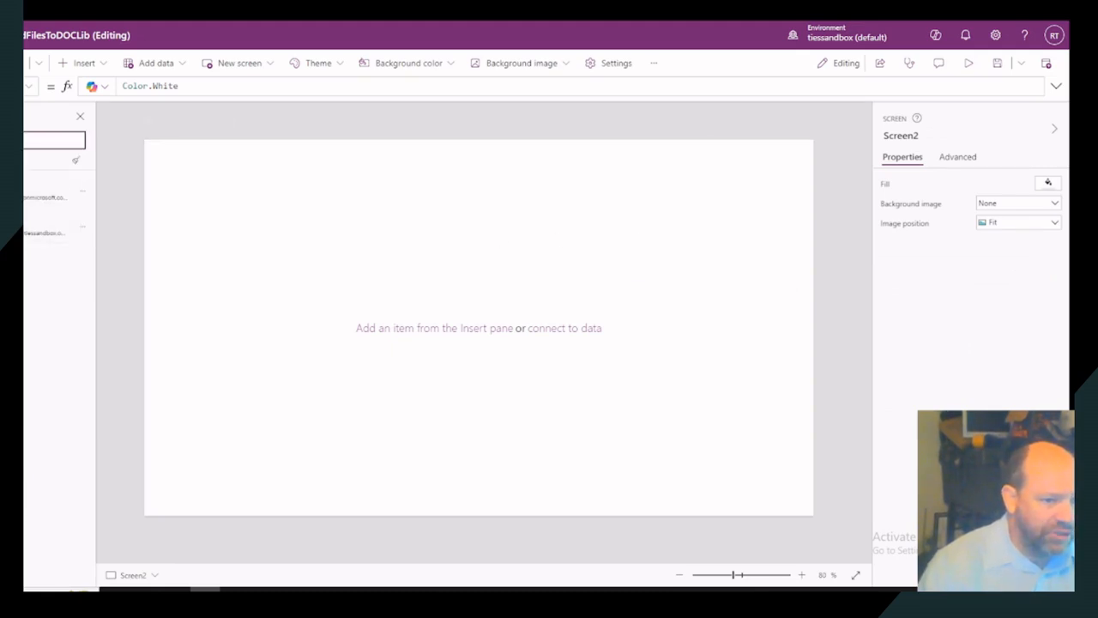
left_click(26, 160)
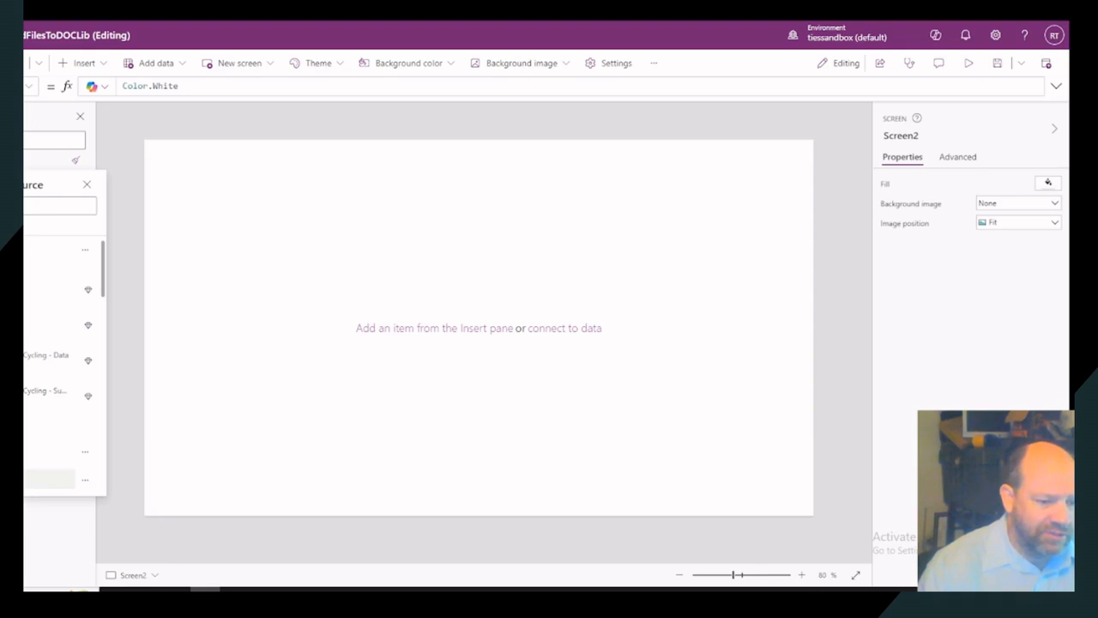
scroll(60, 375, "down", 5)
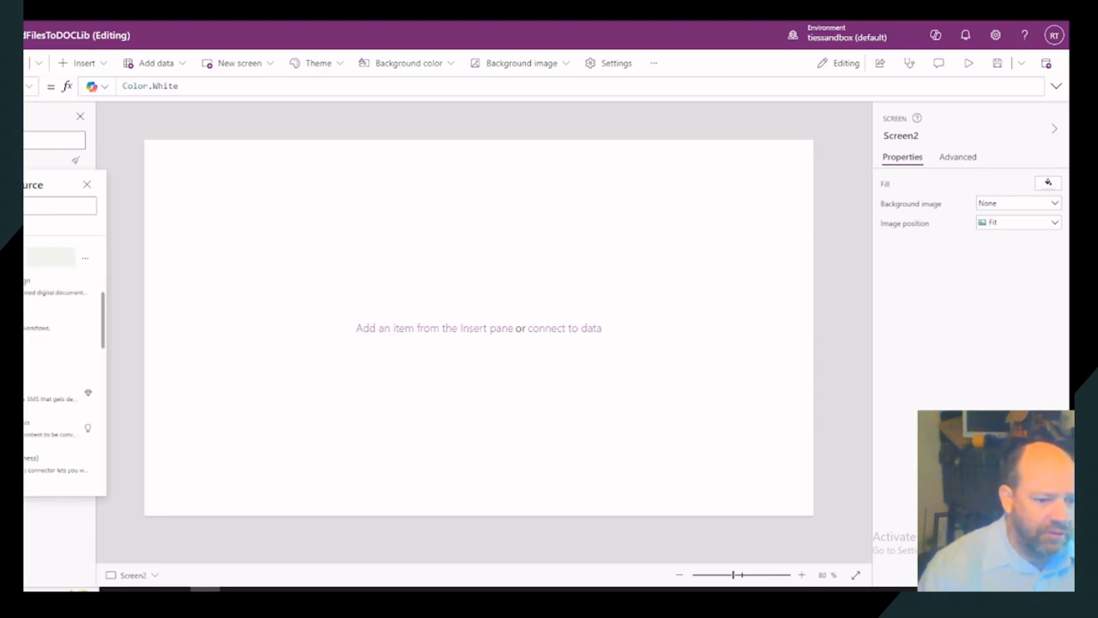
scroll(60, 386, "down", 5)
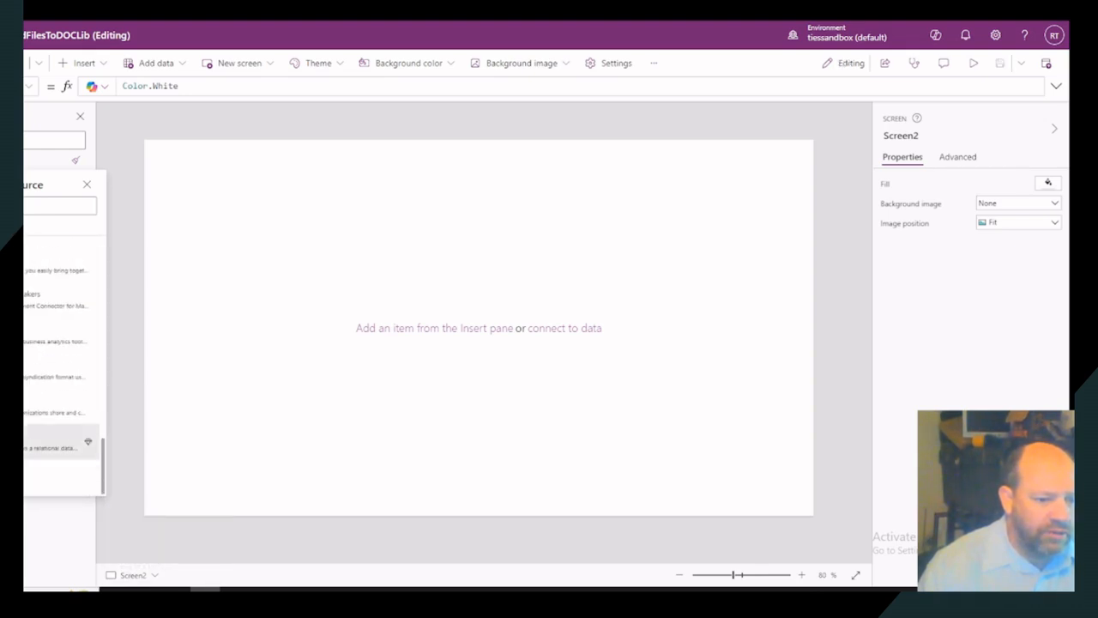
left_click(34, 410)
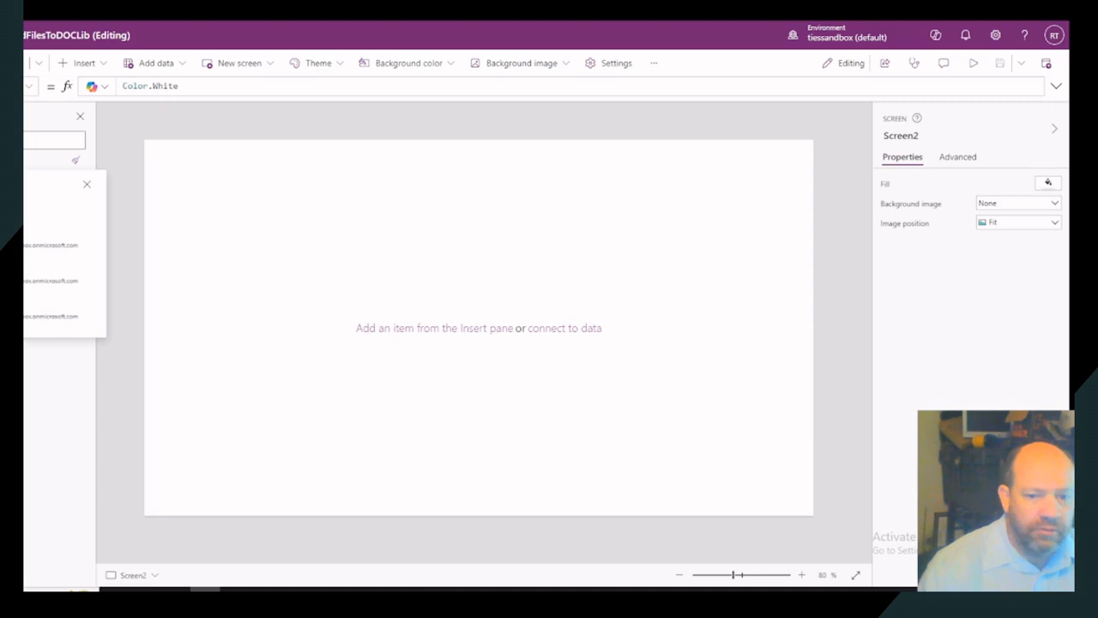
left_click(27, 251)
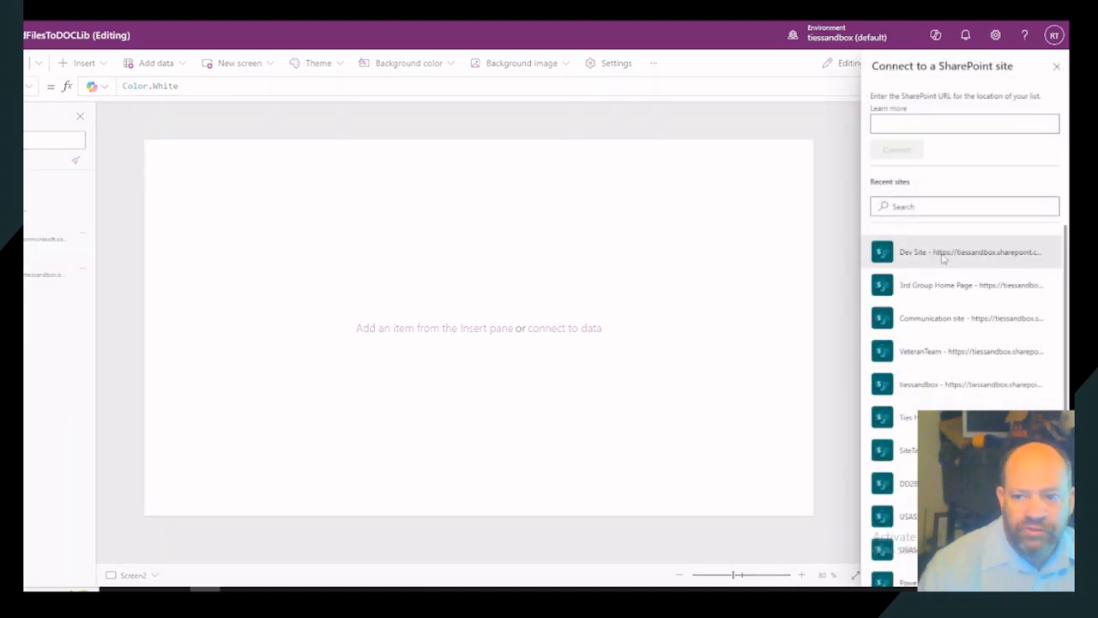
left_click(944, 258)
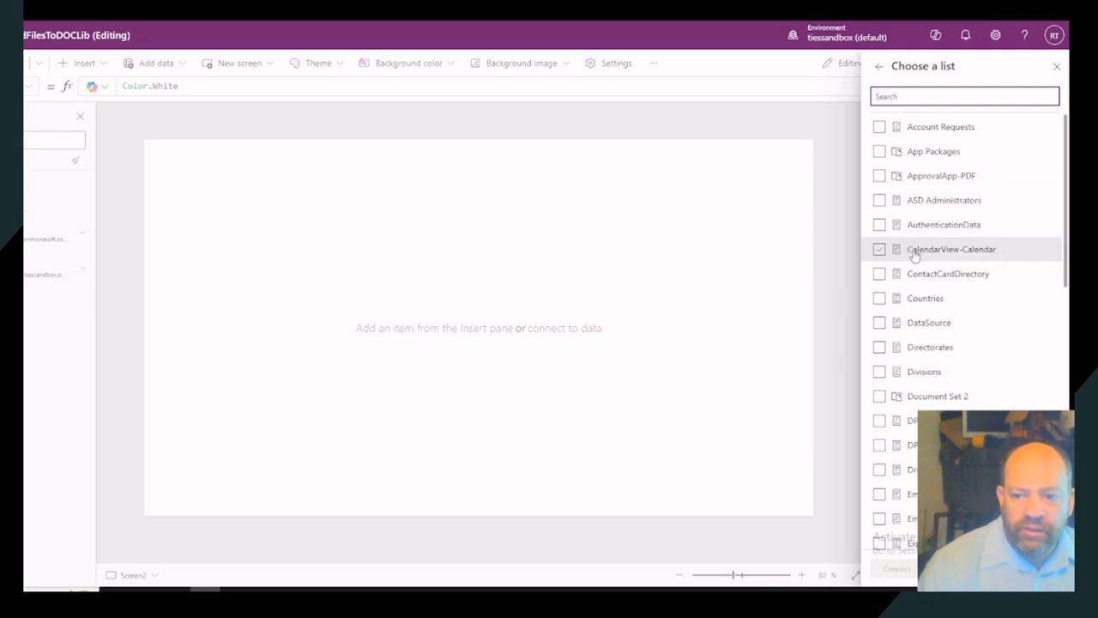
left_click(916, 273)
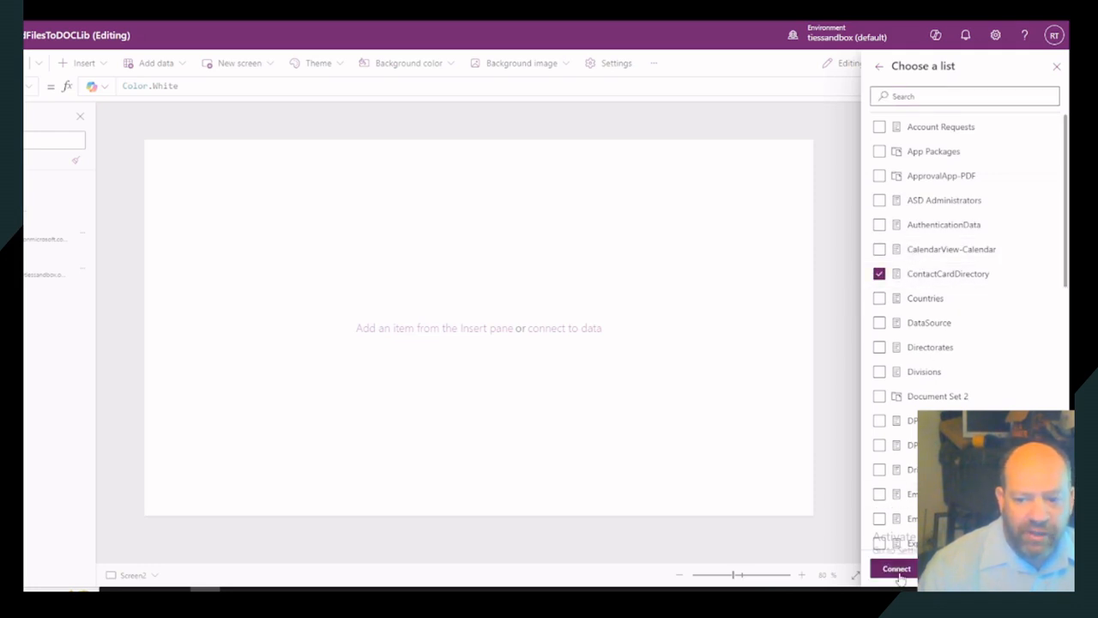
left_click(896, 569)
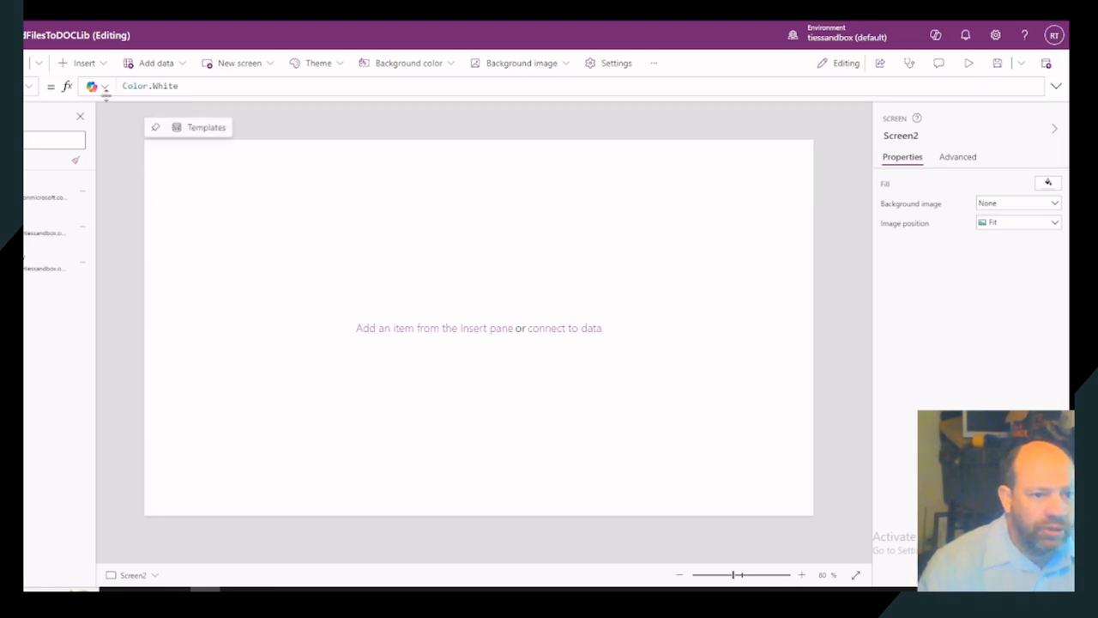
- Insert an edit form on Screen2 and set its data source to ContactCardDirectory
left_click(100, 65)
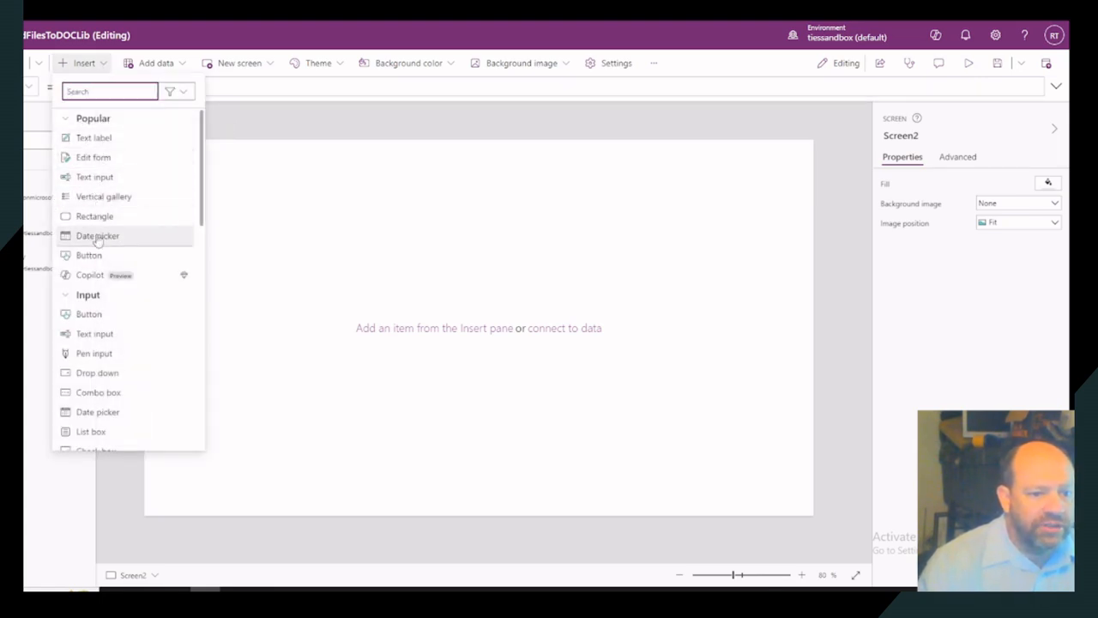
left_click(101, 164)
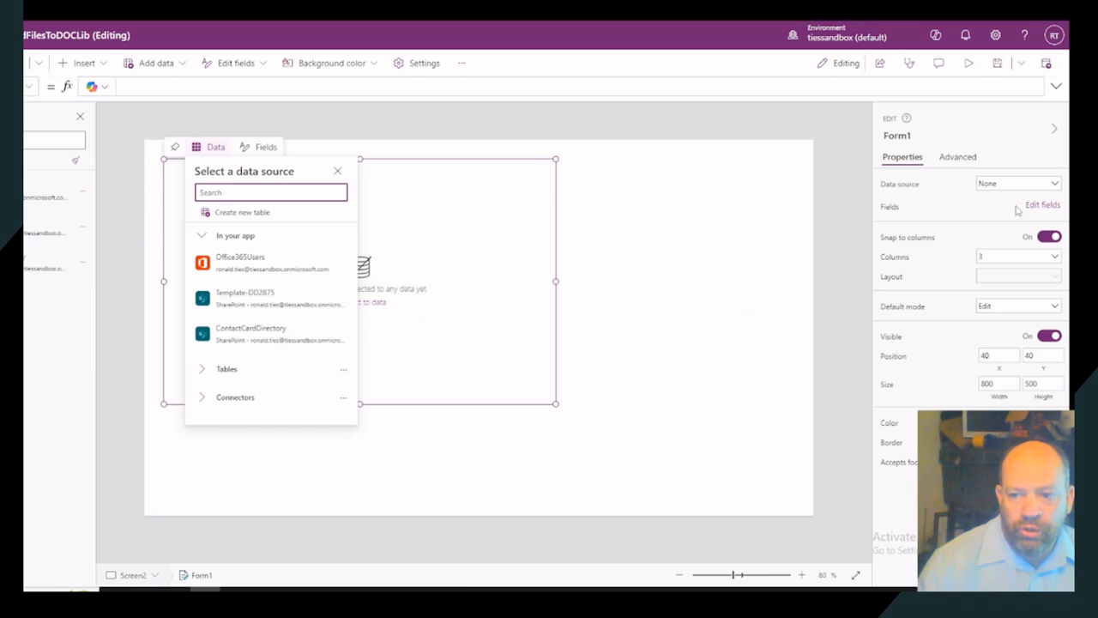
left_click(1040, 183)
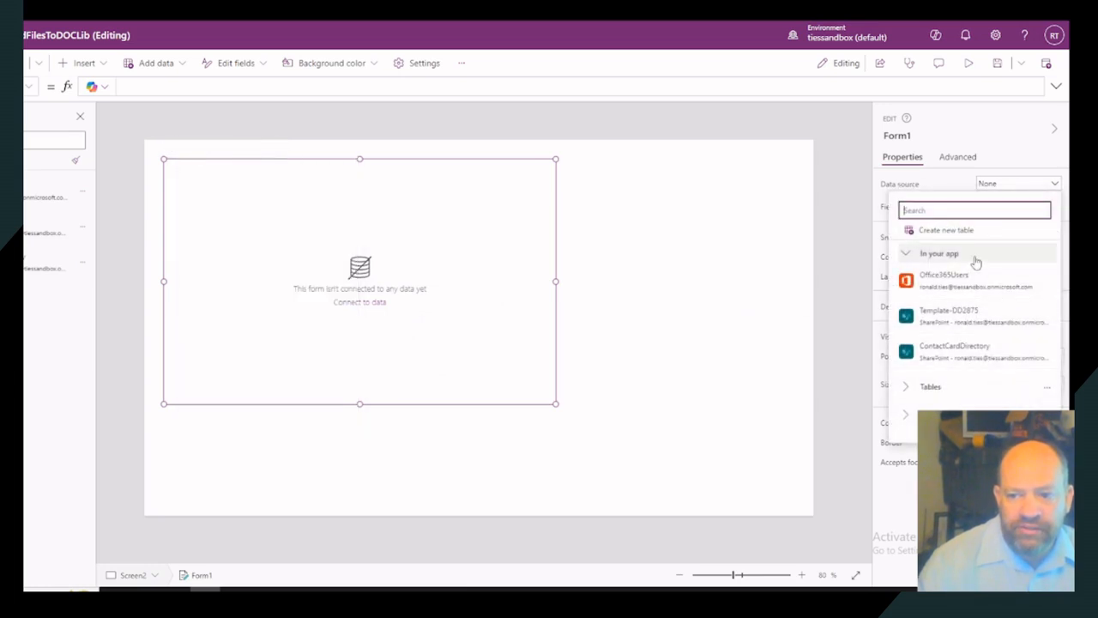
left_click(1020, 151)
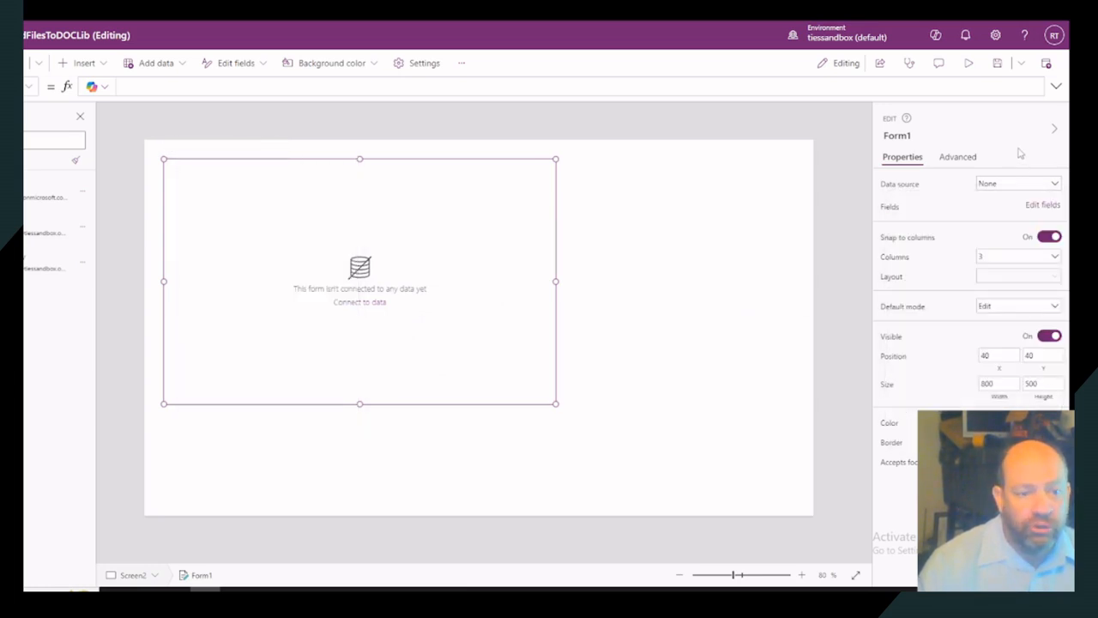
mouse_move(397, 392)
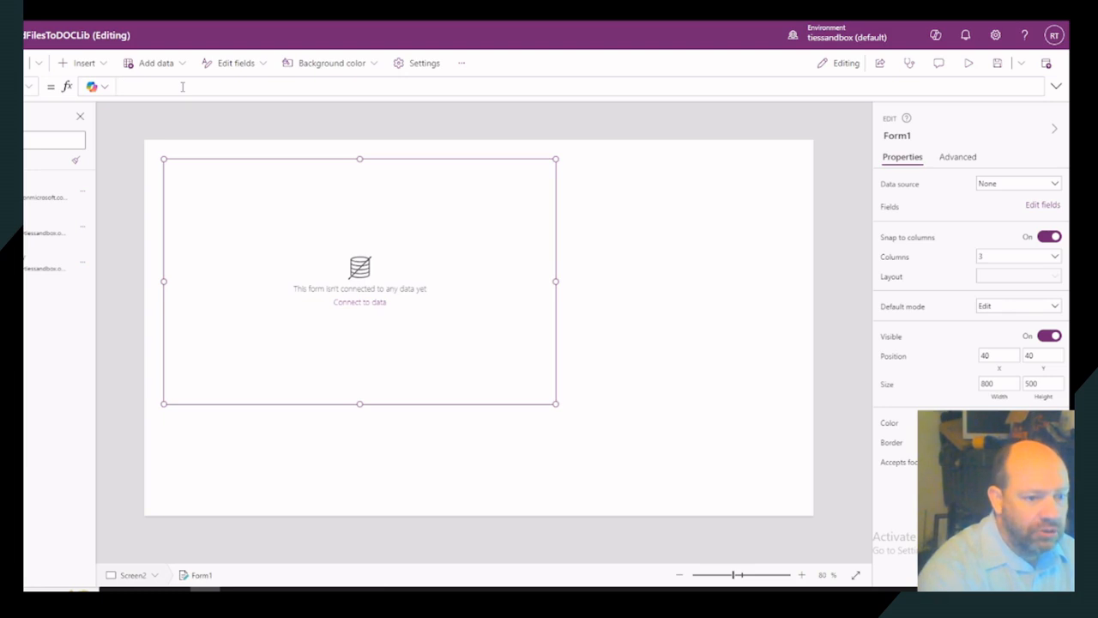
type("con")
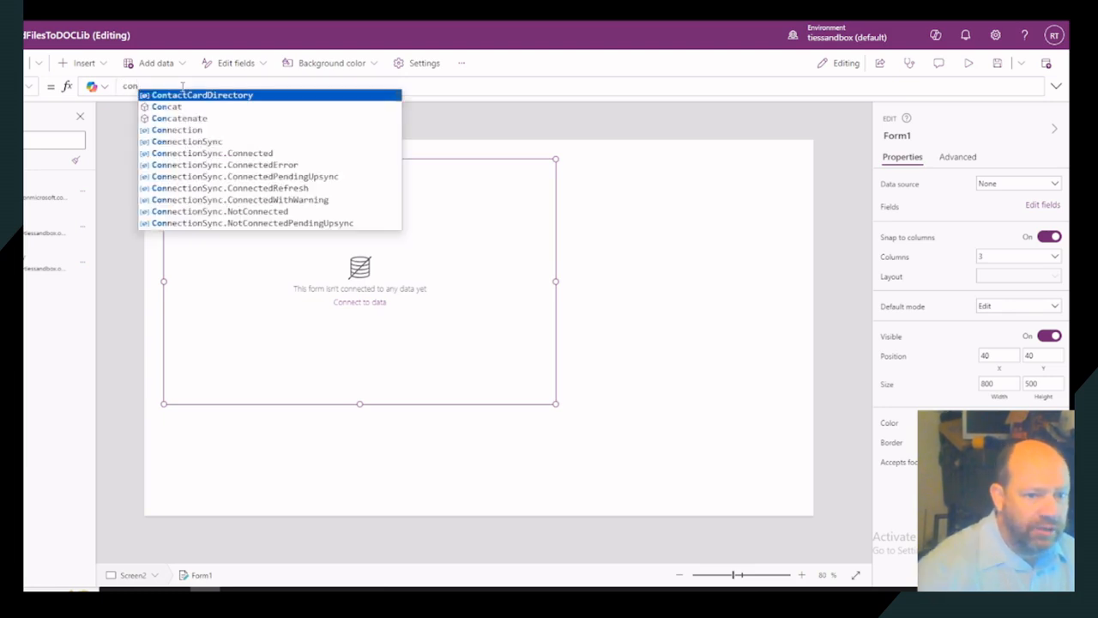
left_click(205, 95)
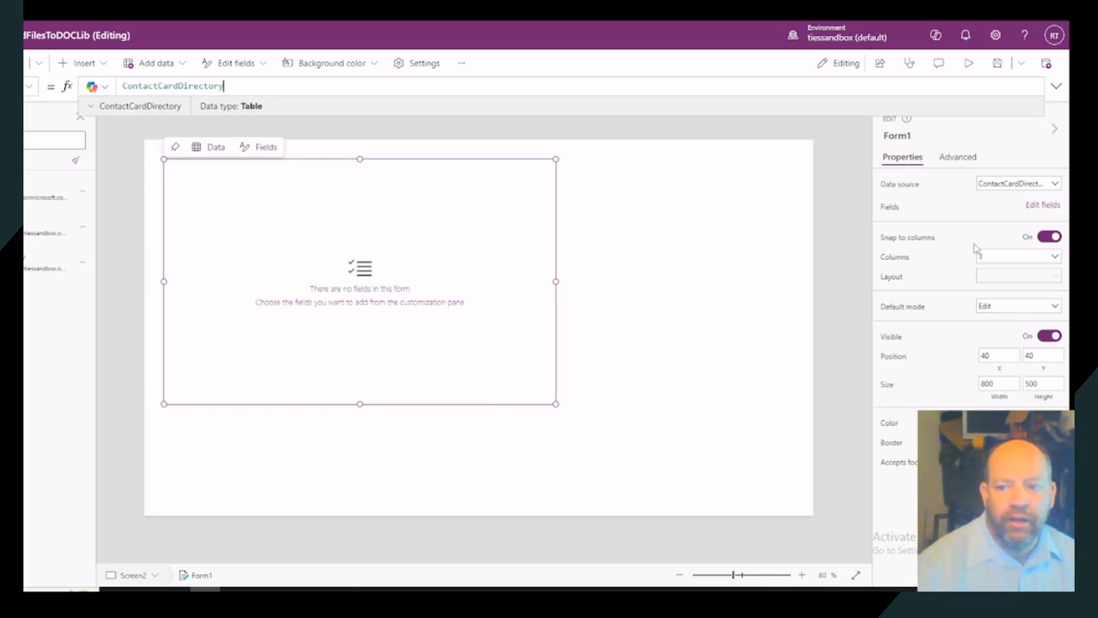
- Add the Attachments field to the ContactCardDirectory edit form on Screen2
left_click(1043, 207)
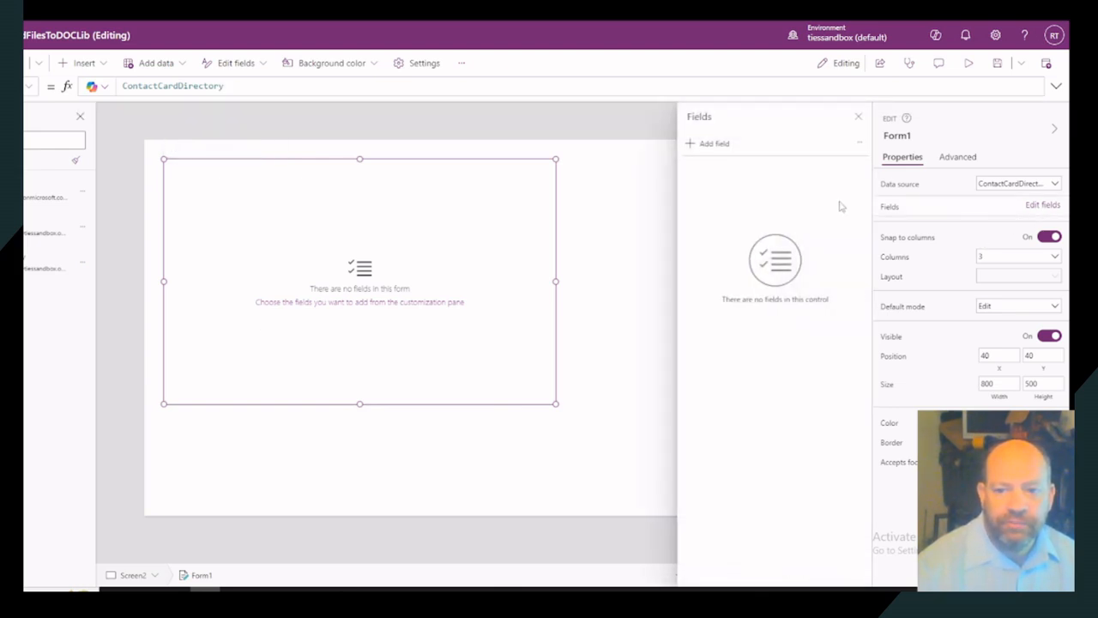
left_click(714, 144)
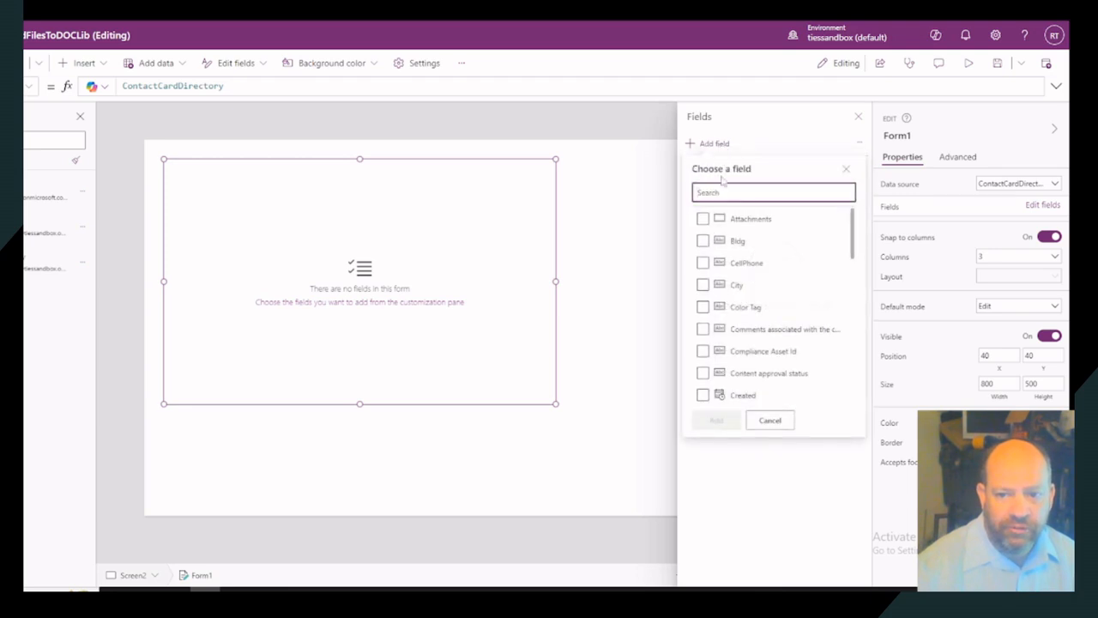
left_click(702, 220)
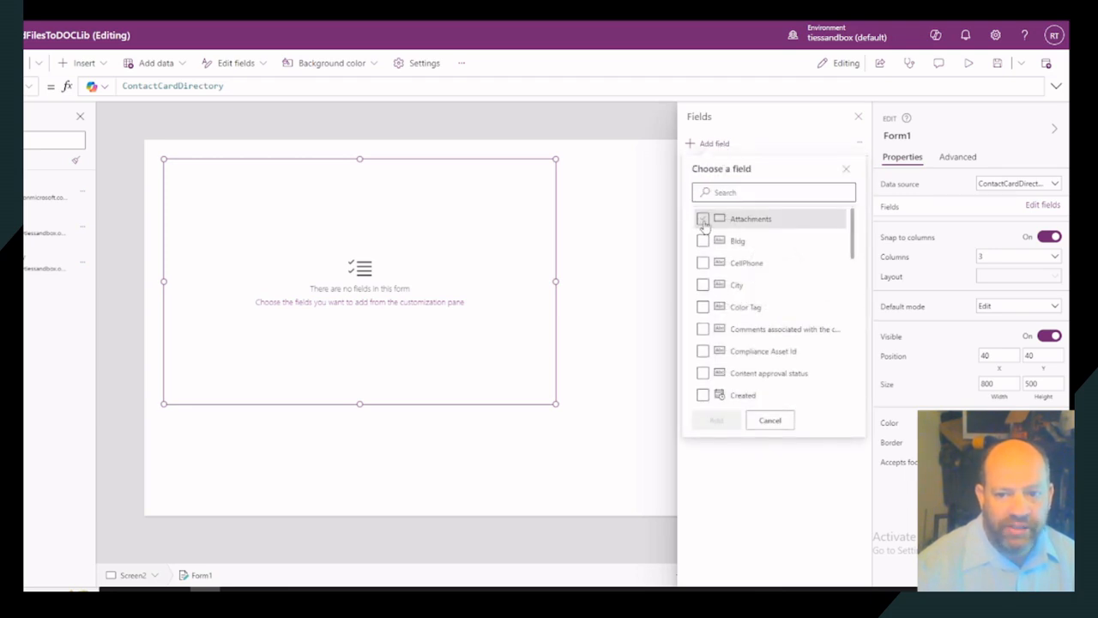
left_click(715, 421)
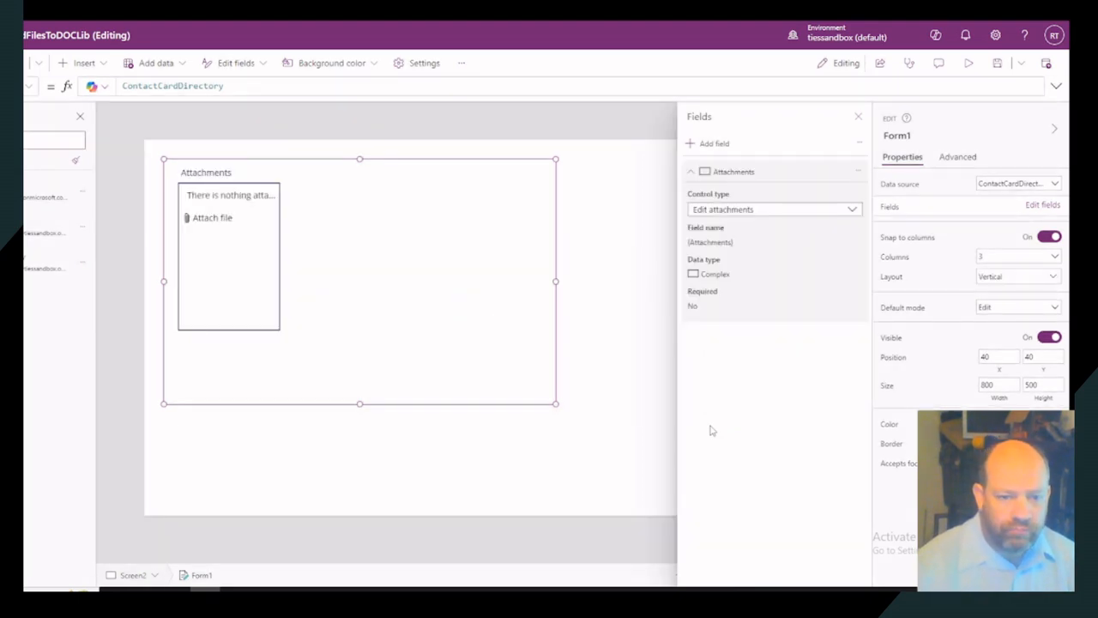
left_click(858, 117)
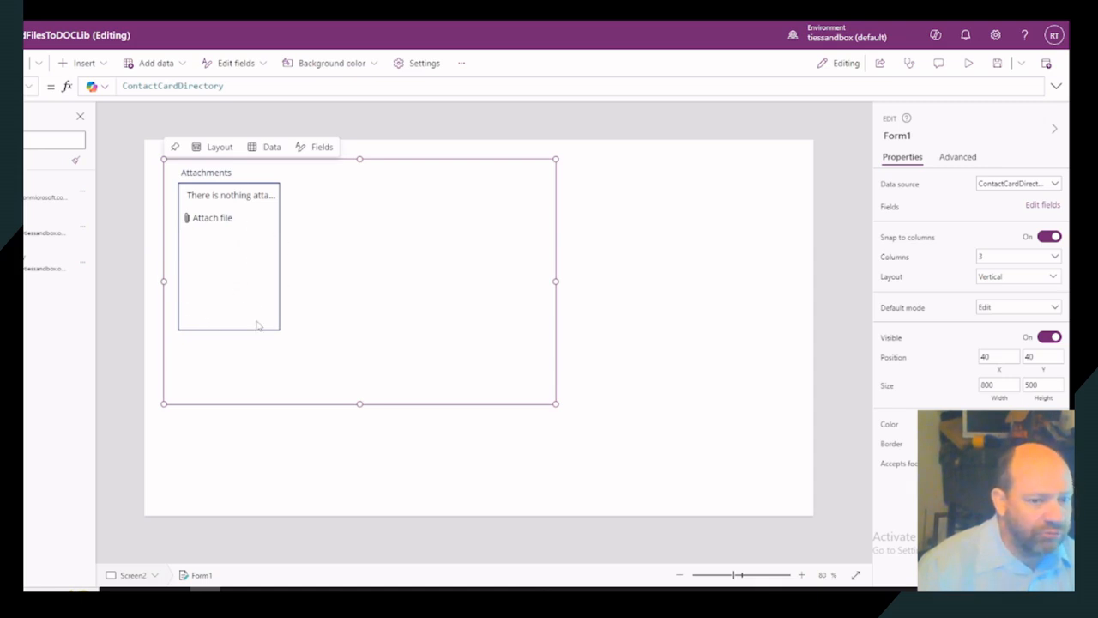
- Copy the attachments control from the form's Attachments card, paste it directly onto Screen2, and narrow the copy to about 261 wide
left_click(289, 278)
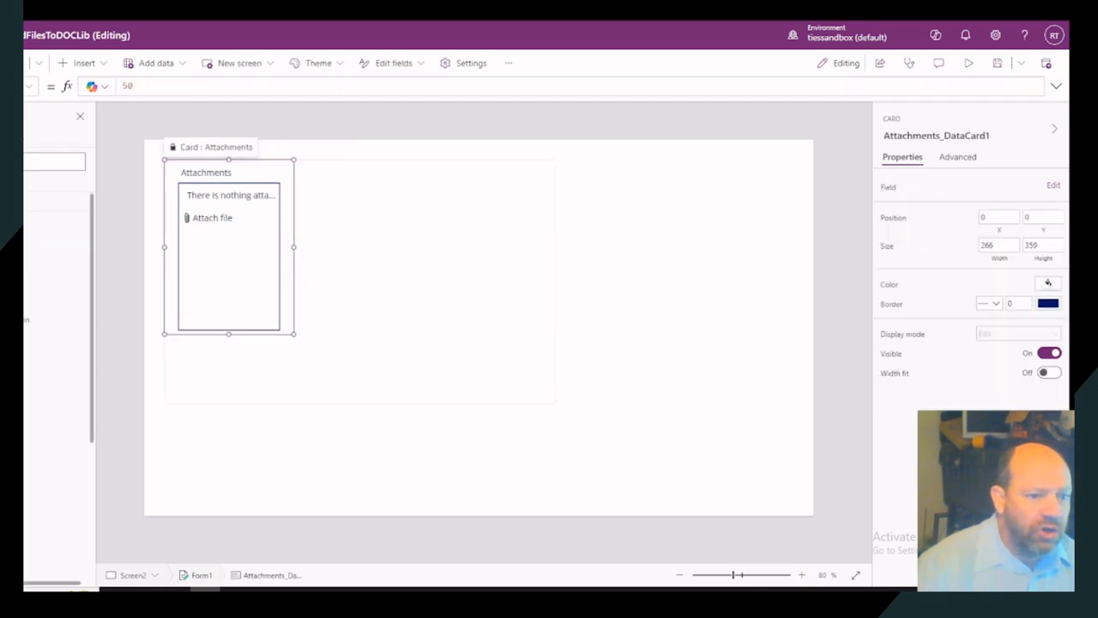
scroll(55, 396, "down", 3)
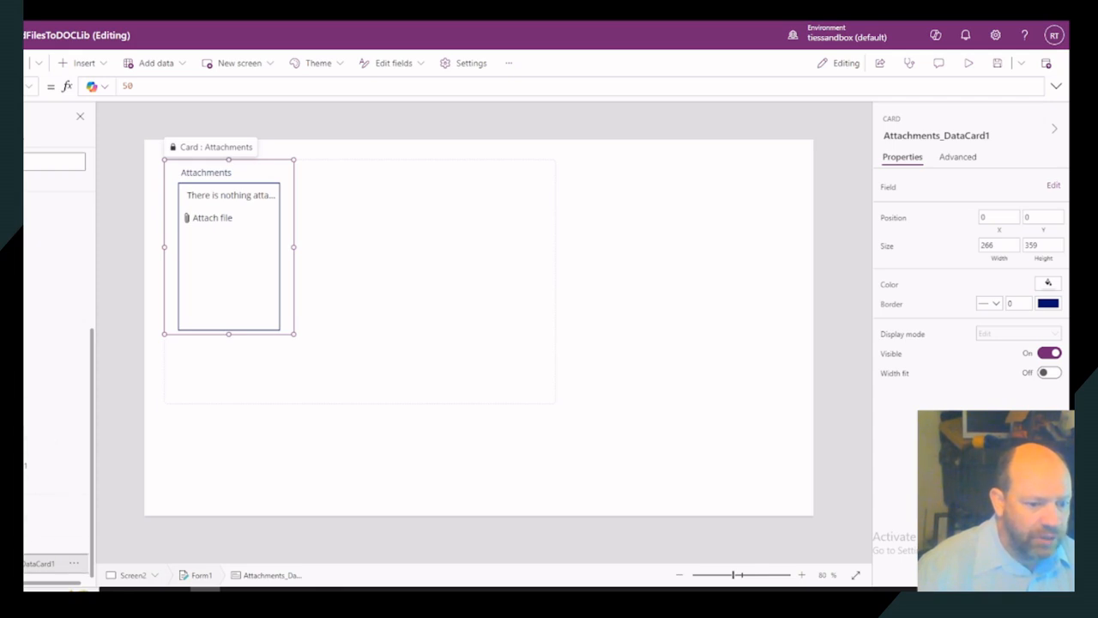
scroll(35, 512, "down", 2)
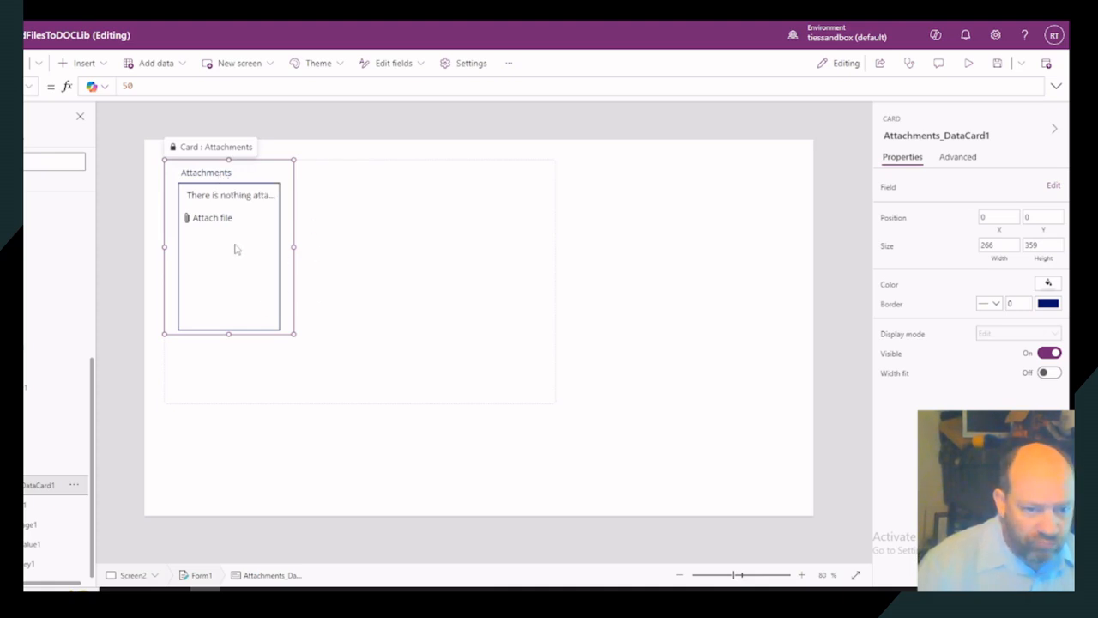
left_click(221, 281)
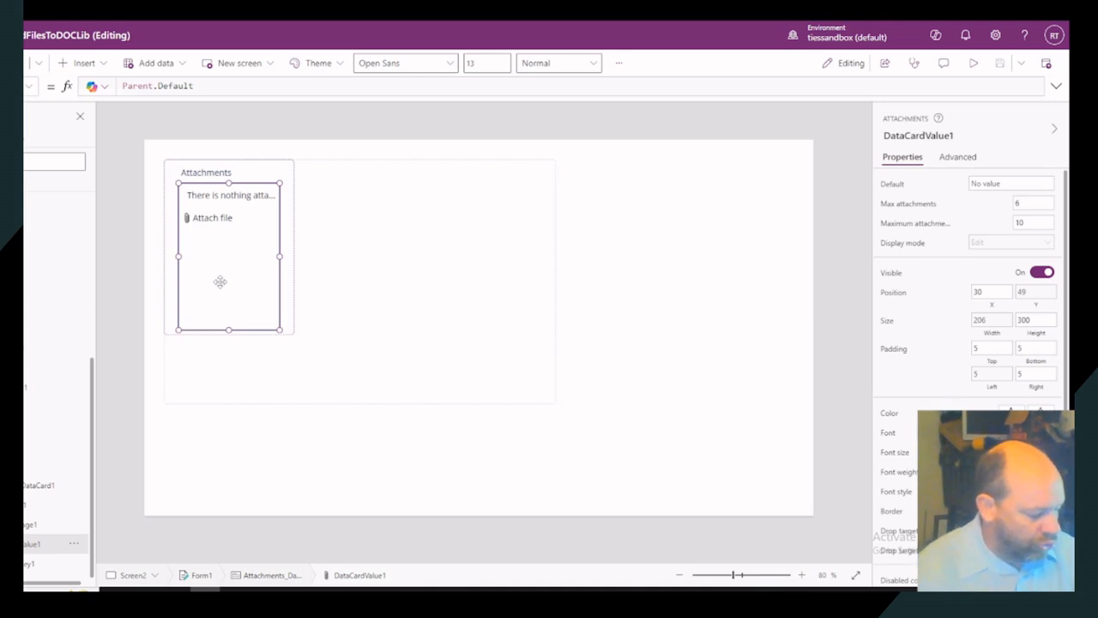
left_click(636, 210)
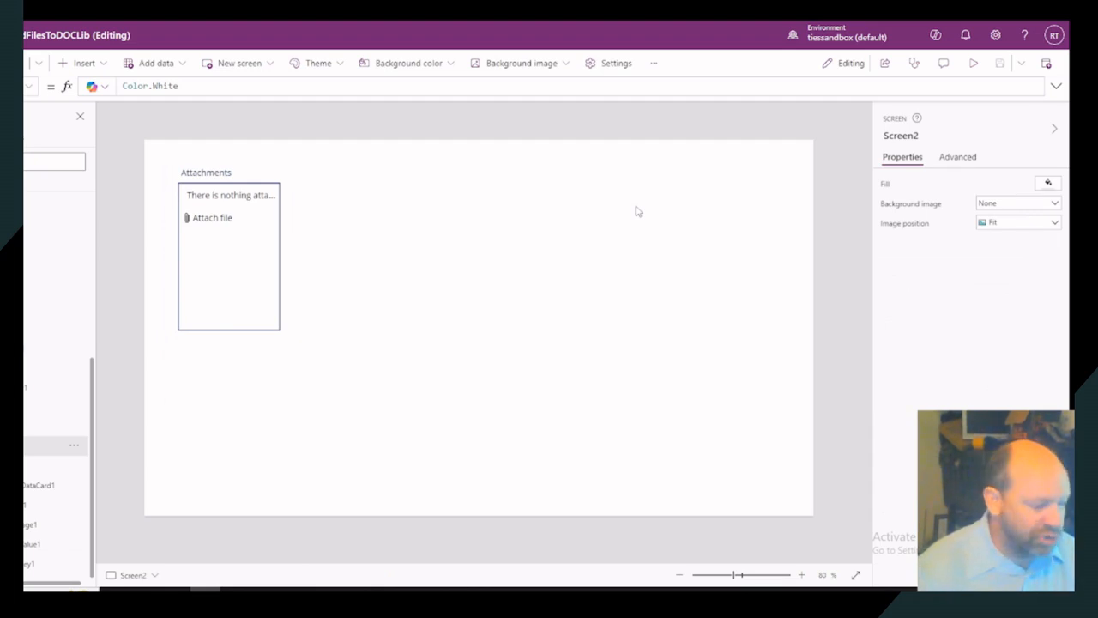
key("ctrl+v")
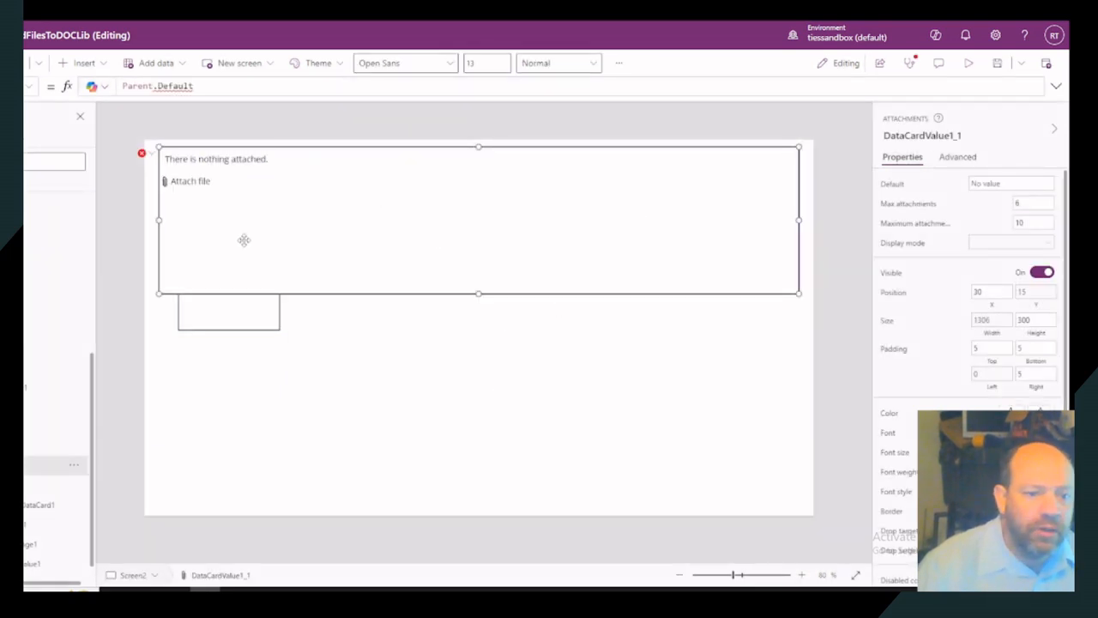
left_click_drag(160, 219, 672, 210)
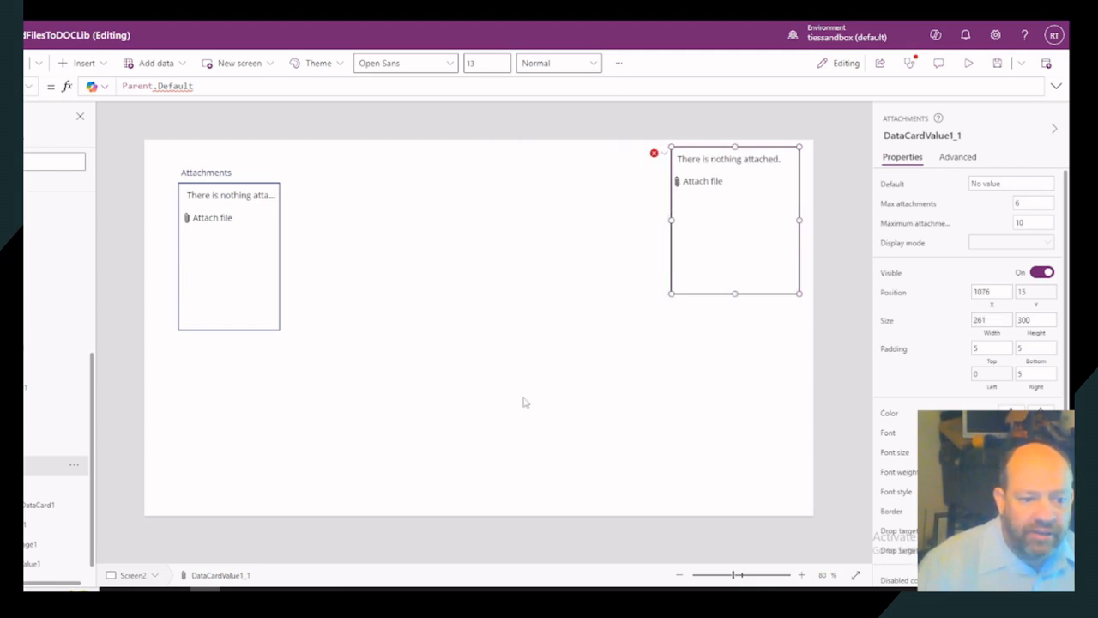
- Delete the edit form from Screen2 and remove the ContactCardDirectory data source from the app
left_click(394, 358)
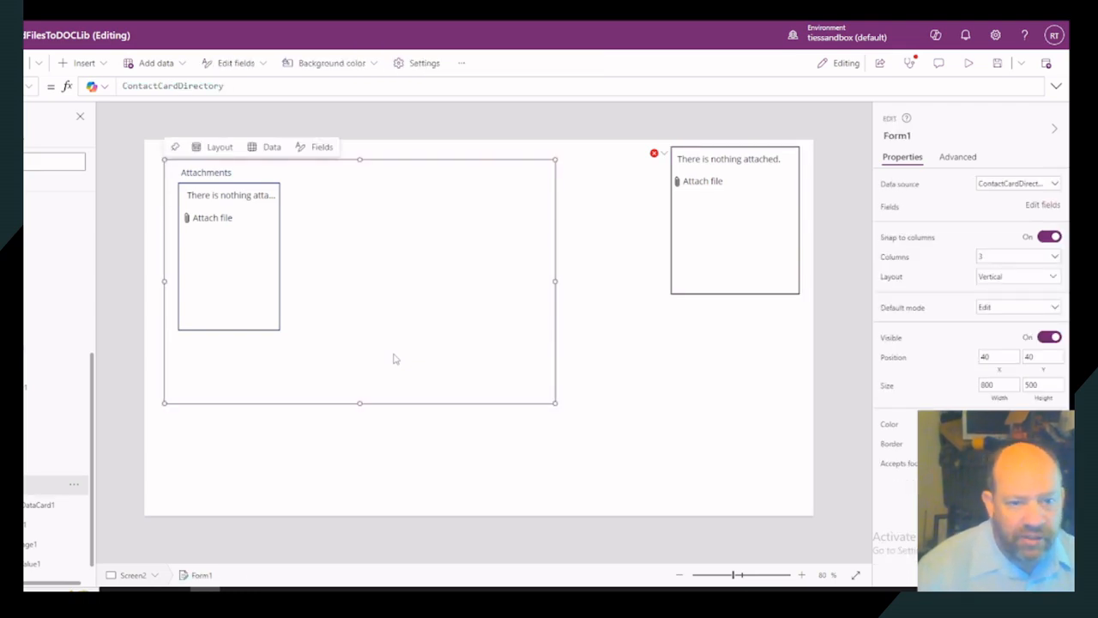
key("Delete")
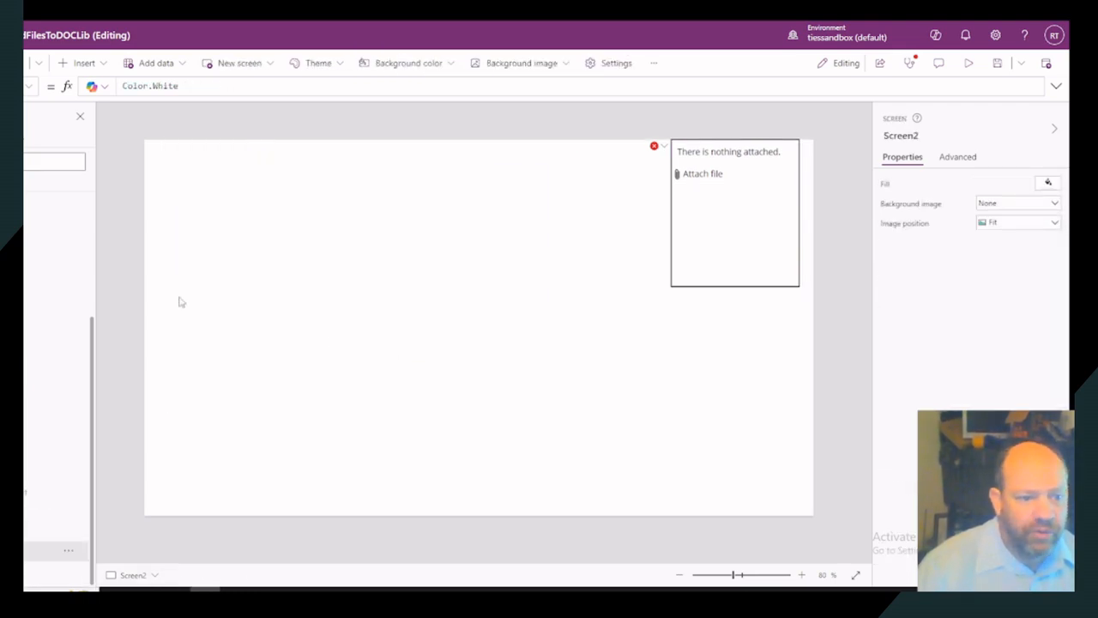
left_click(24, 175)
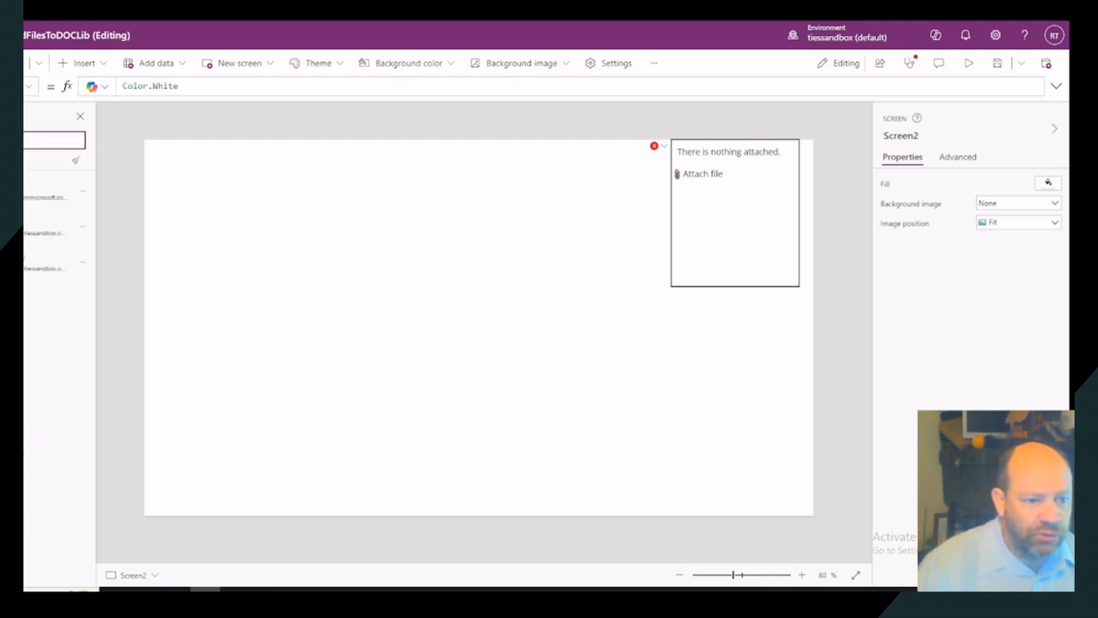
left_click(84, 262)
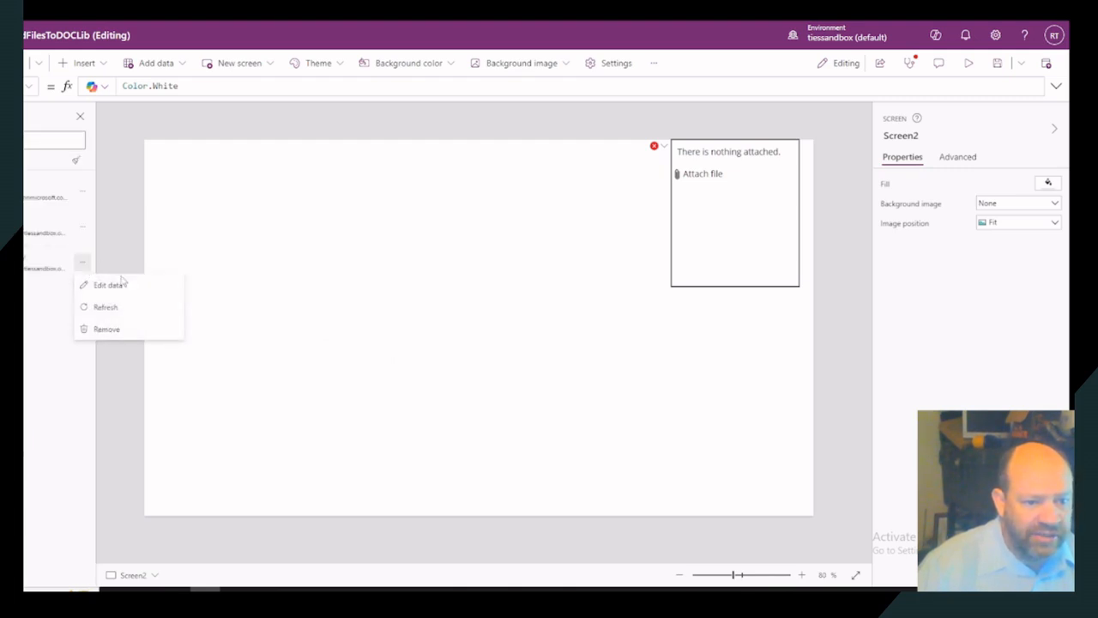
left_click(113, 330)
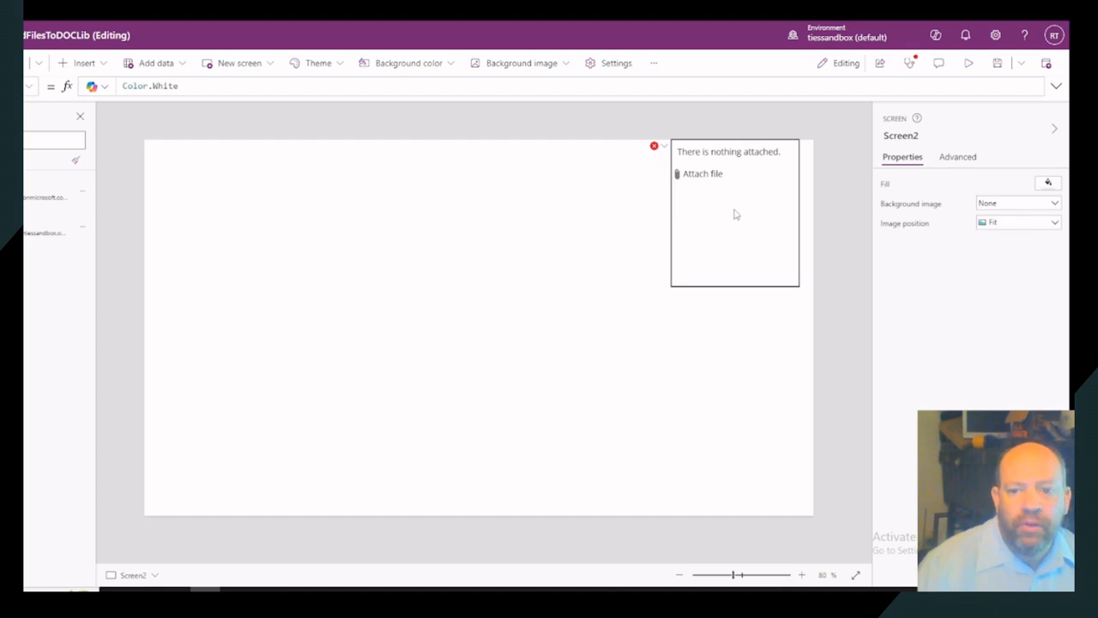
- Move the pasted attachments control to about X 320, Y 52 and clear its flagged border color formula
left_click_drag(734, 213, 359, 236)
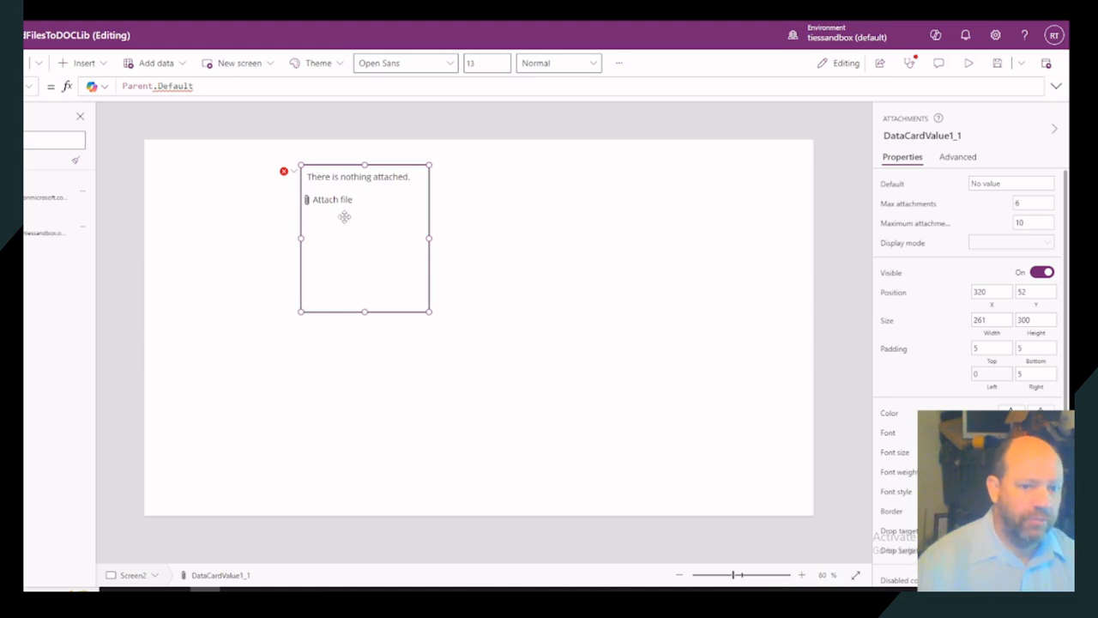
left_click(286, 172)
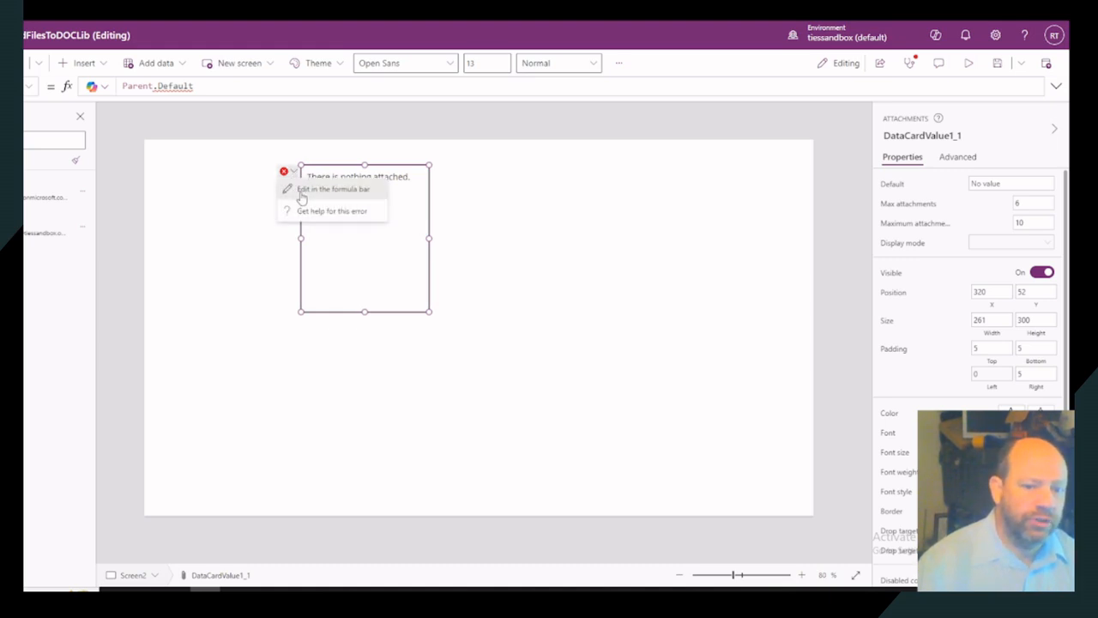
left_click(295, 189)
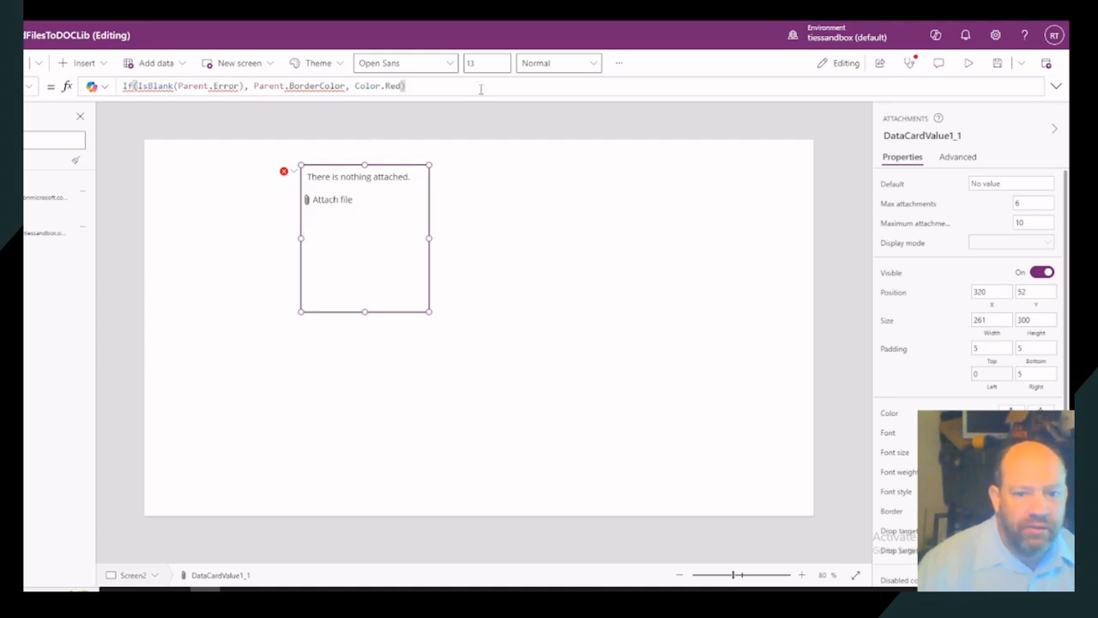
key("ctrl+a")
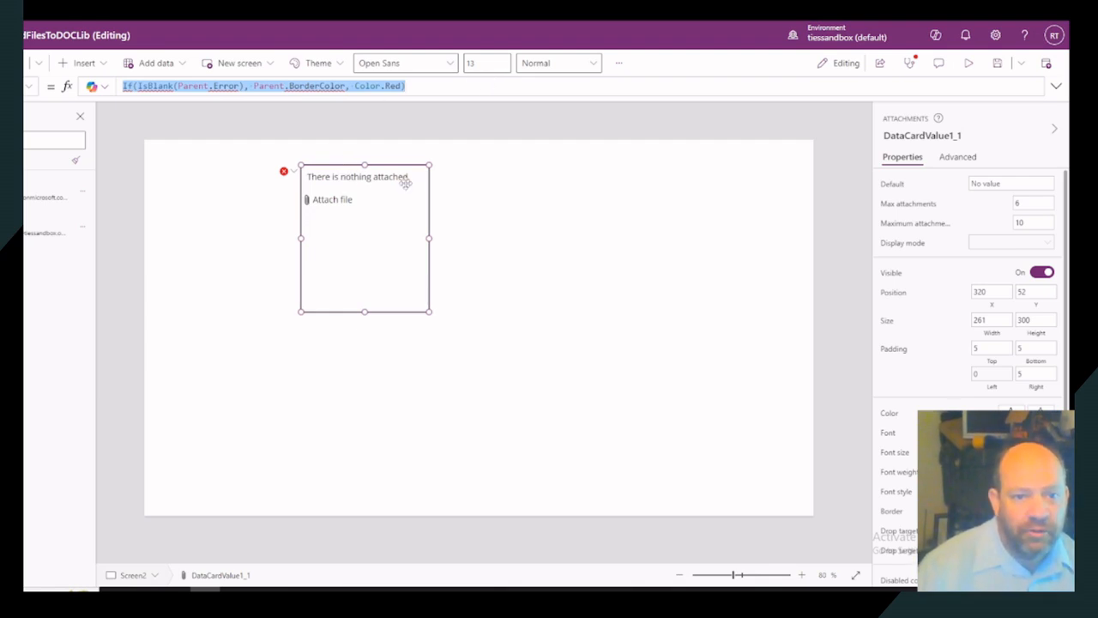
key("Delete")
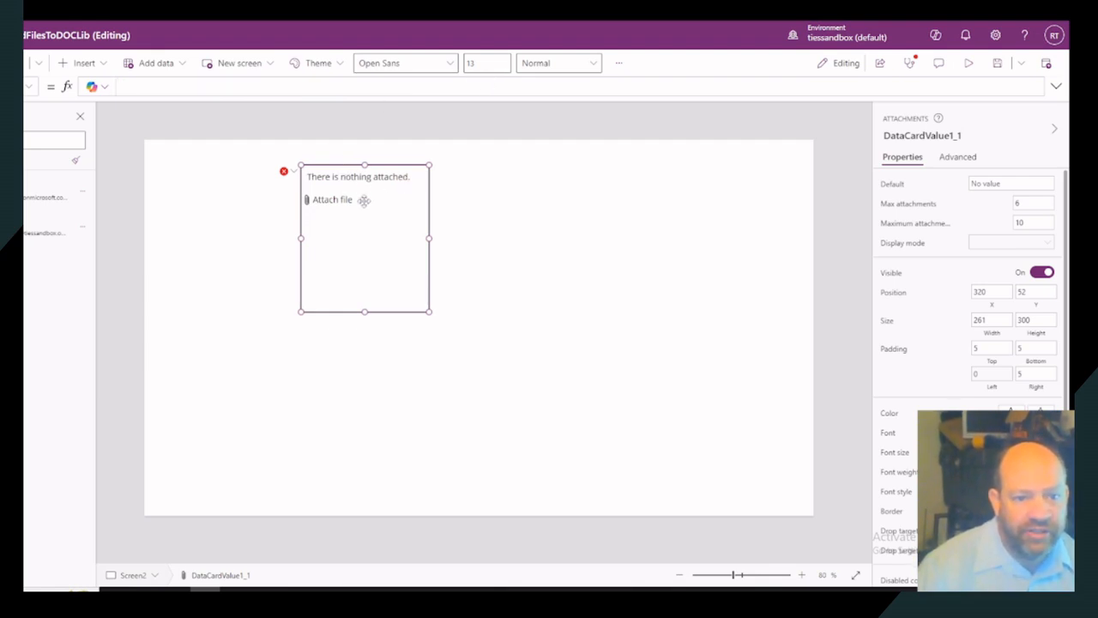
- Clear the attachments control's Parent.Default formula and the next formula flagged by its error indicator
left_click(287, 172)
left_click(314, 190)
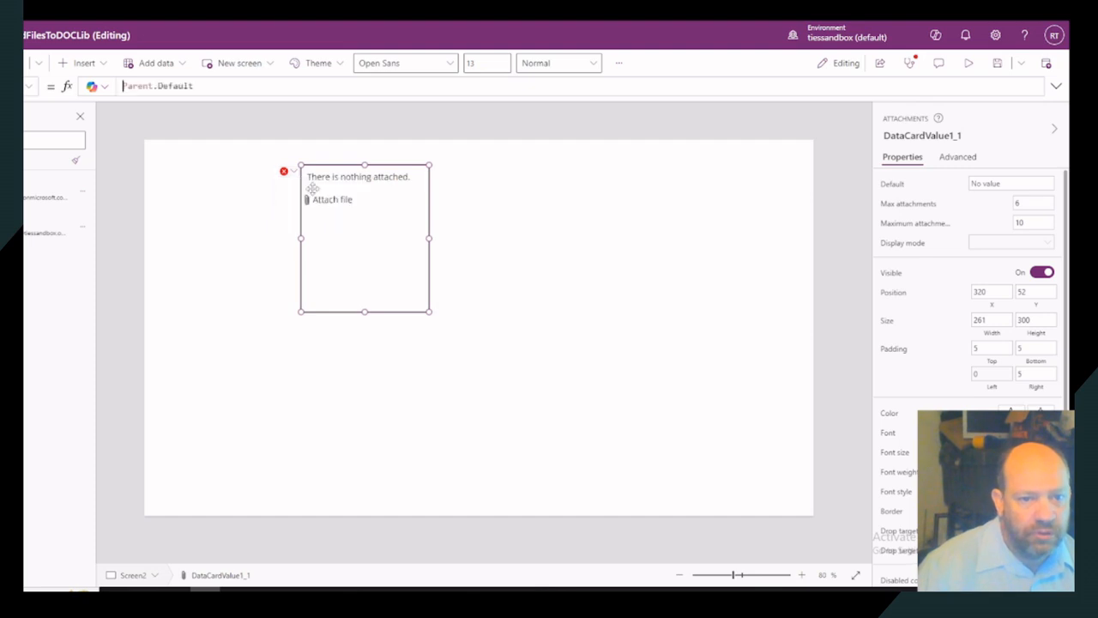
triple_click(278, 87)
key("Delete")
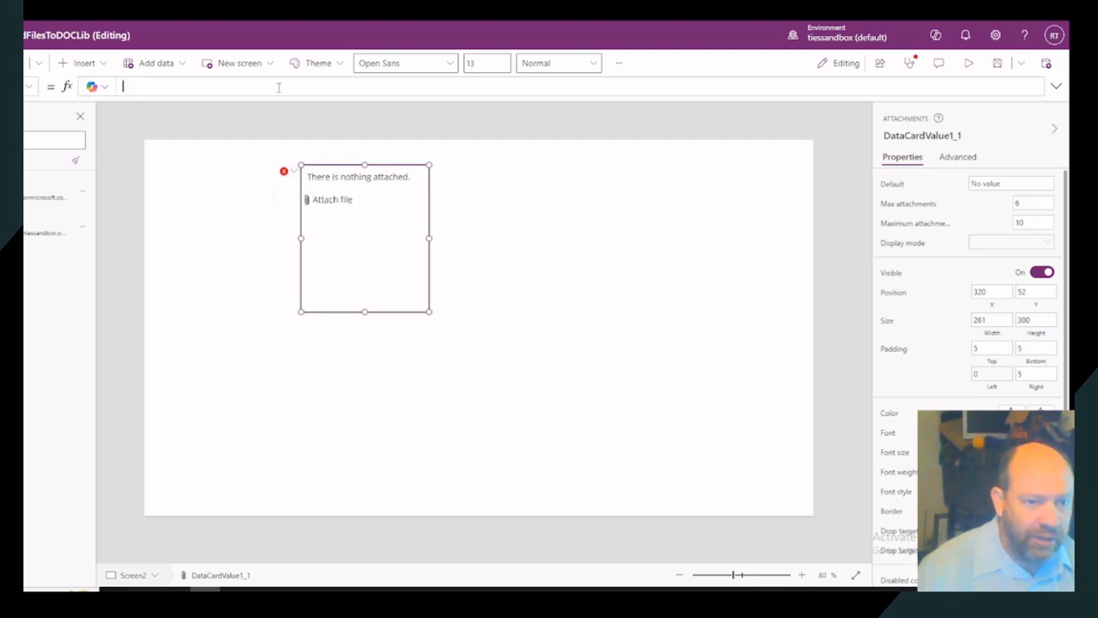
left_click(288, 174)
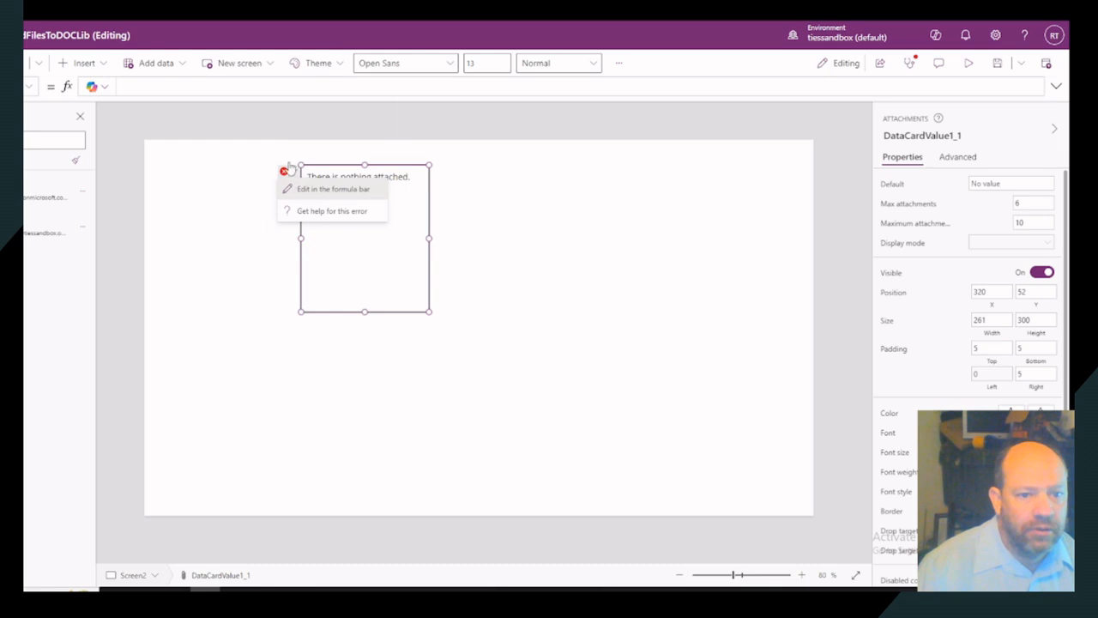
left_click(294, 190)
key("Delete")
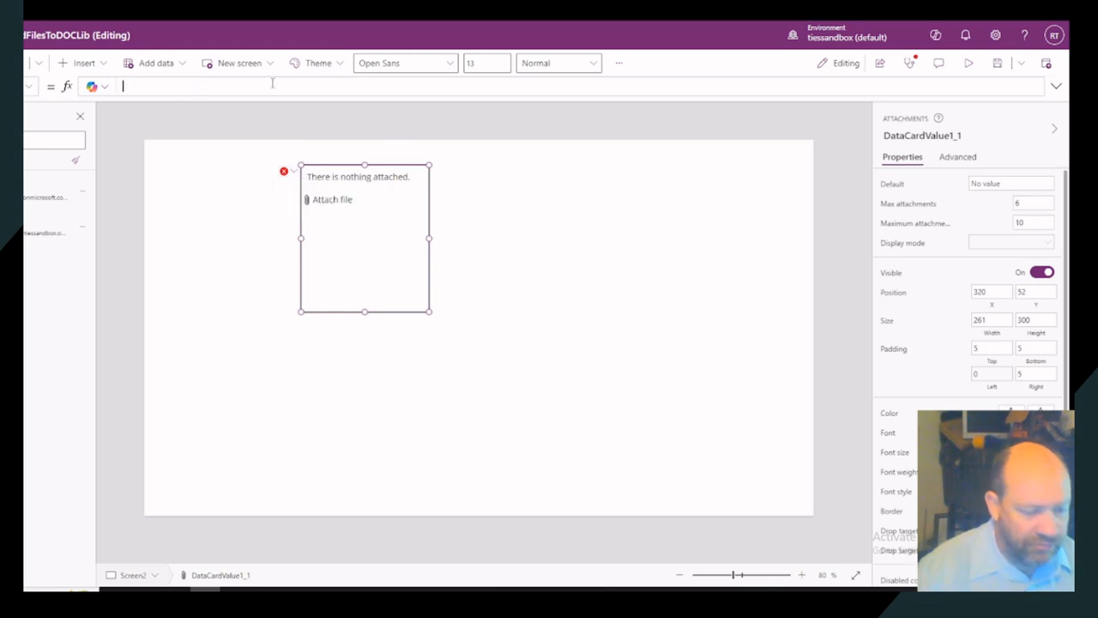
- Clear the attachments control's flagged Parent.DisplayMode formula
left_click(293, 173)
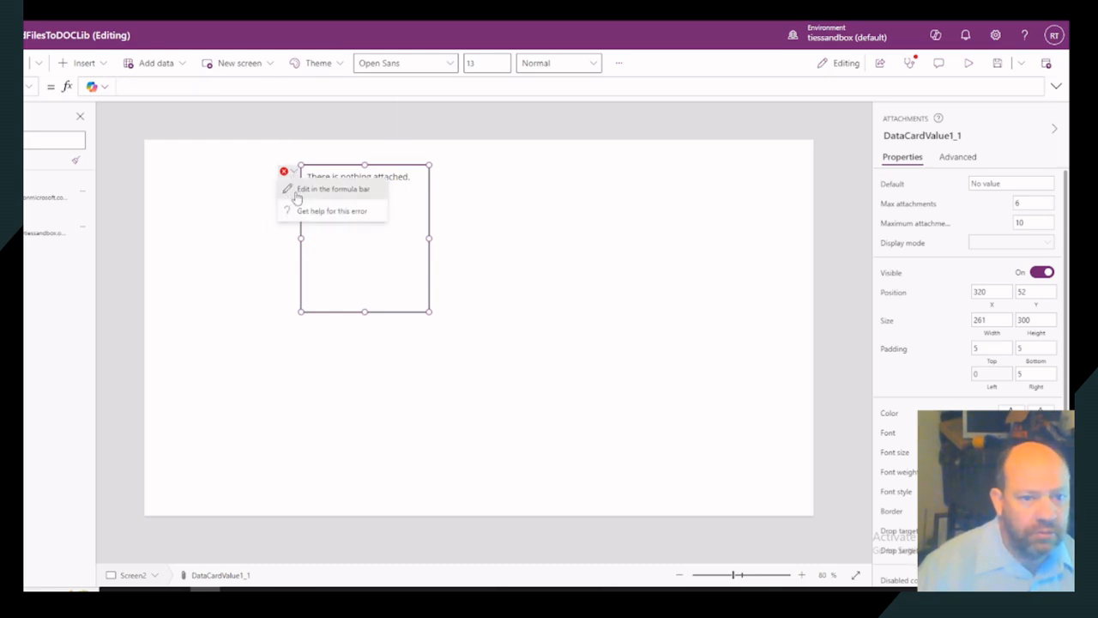
left_click(296, 192)
left_click(253, 82)
key("ctrl+a")
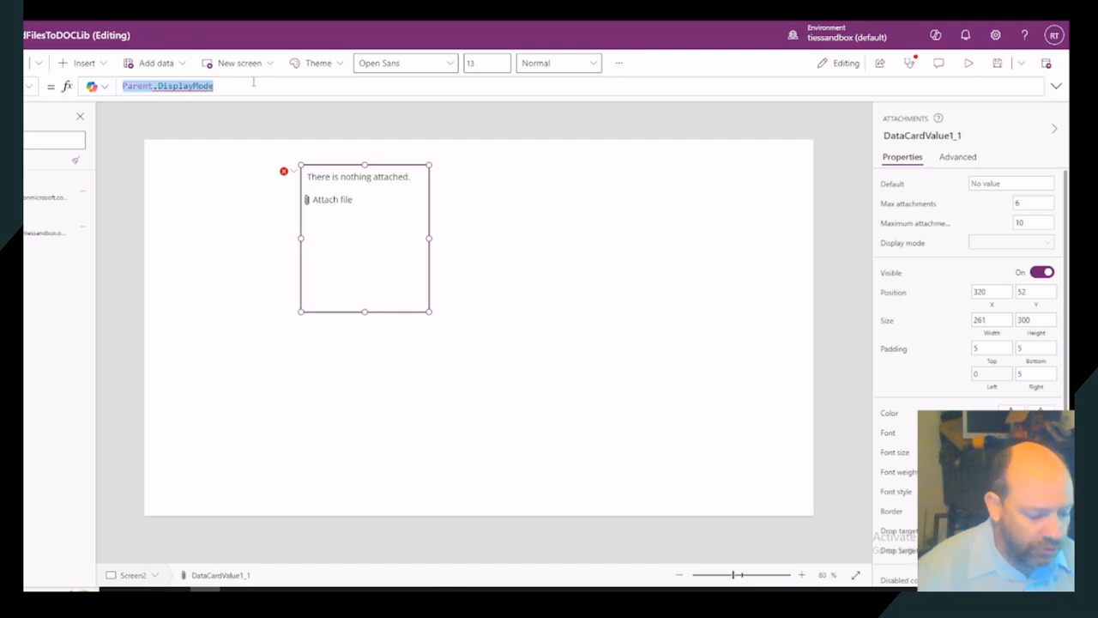
key("Delete")
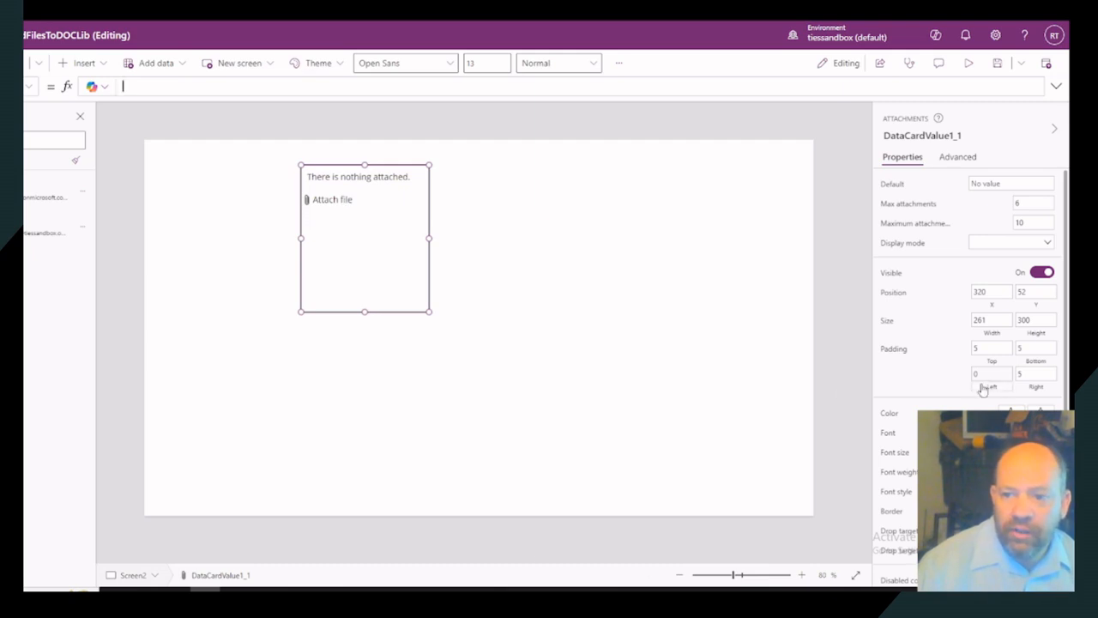
- Review the attachments control's advanced action and data properties, from OnAddFile to the attachment limits and messages, and save the app
left_click(954, 158)
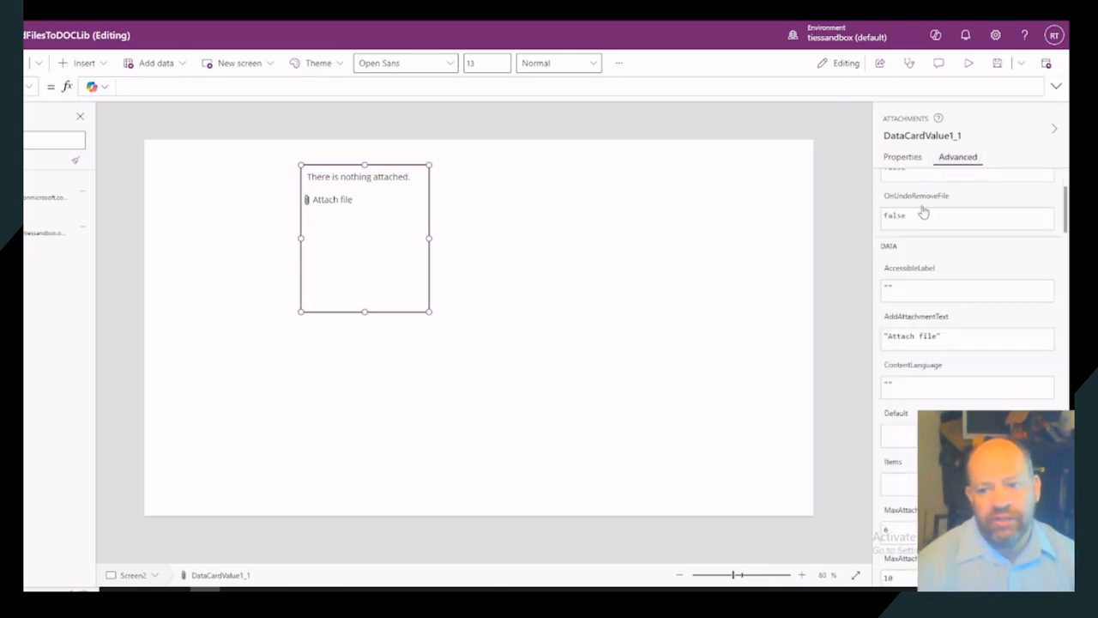
scroll(954, 329, "up", 3)
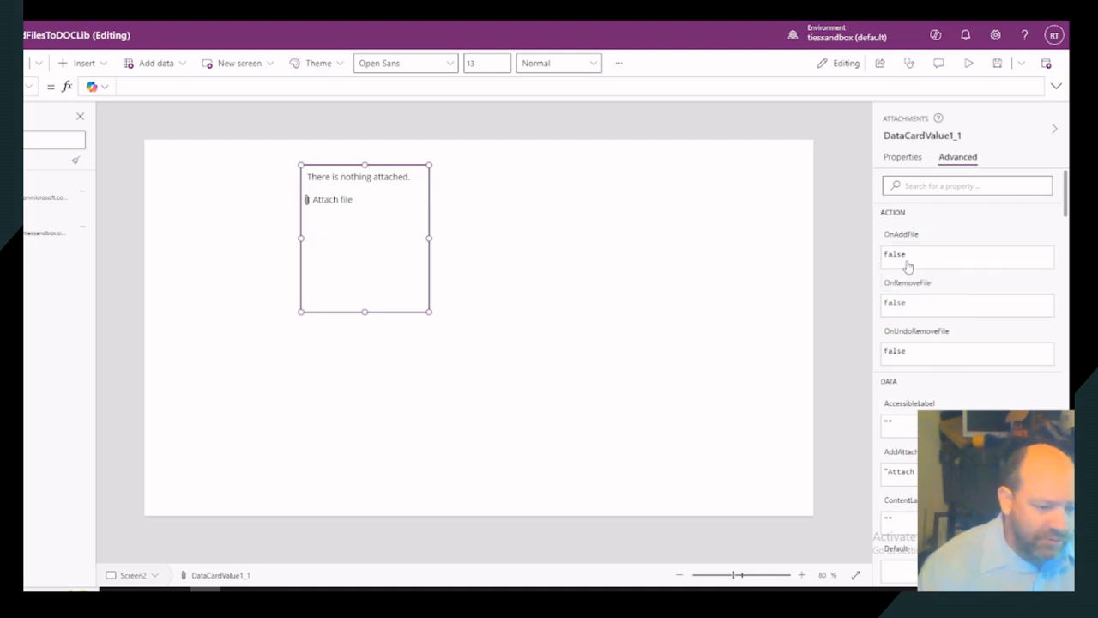
scroll(989, 317, "down", 3)
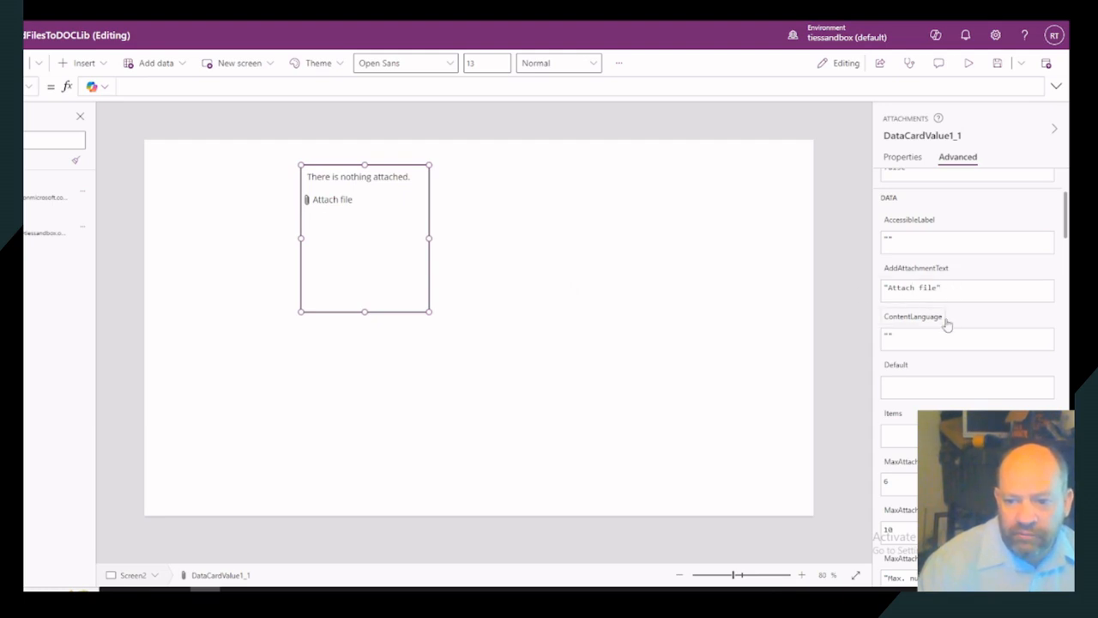
scroll(946, 324, "down", 3)
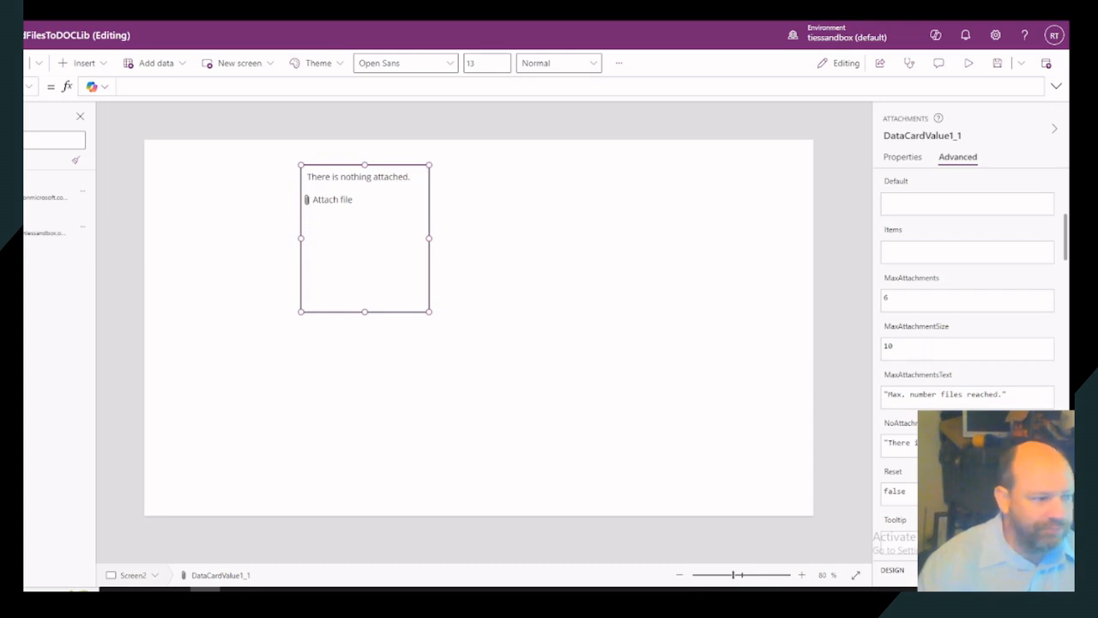
key("ctrl+s")
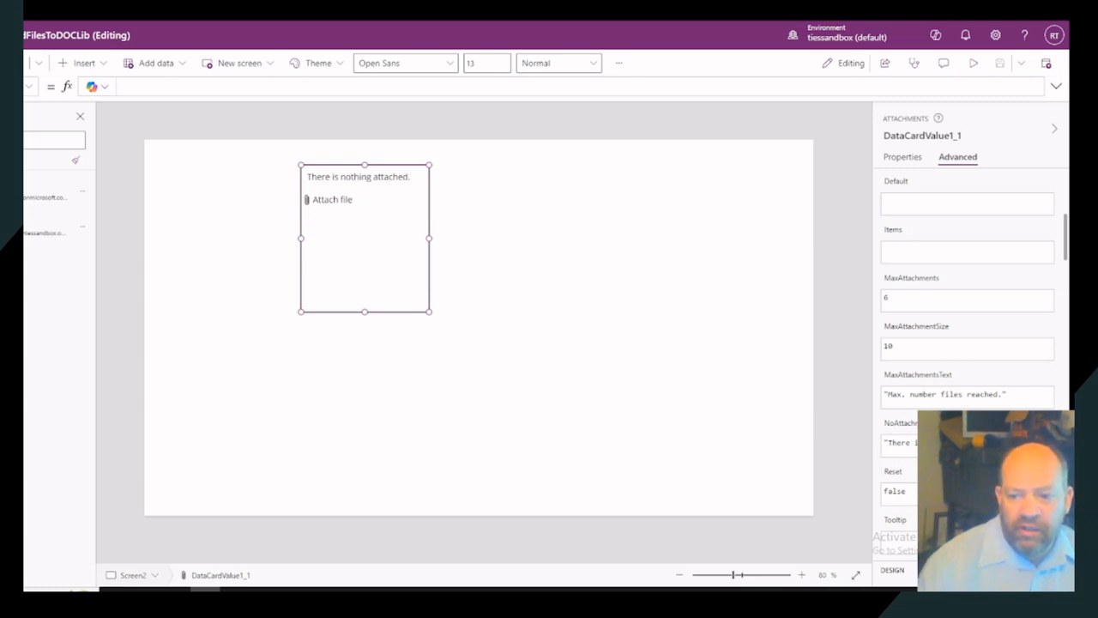
- Clear the attachments control's NoAttachmentsText message
left_click(967, 444)
key("ctrl+a")
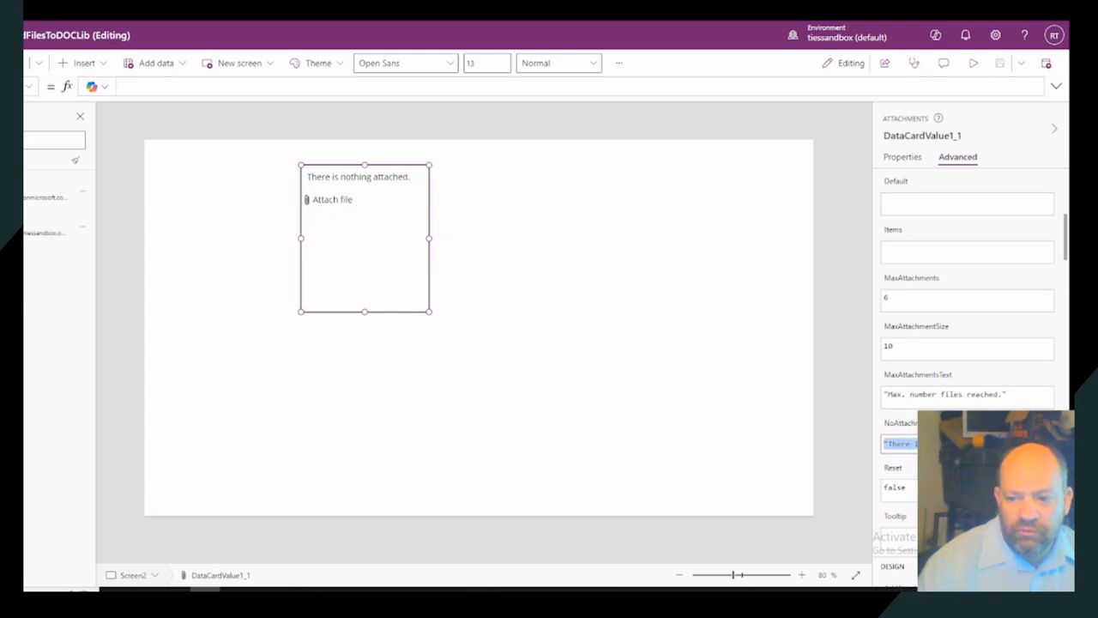
key("BackSpace")
left_click(966, 489)
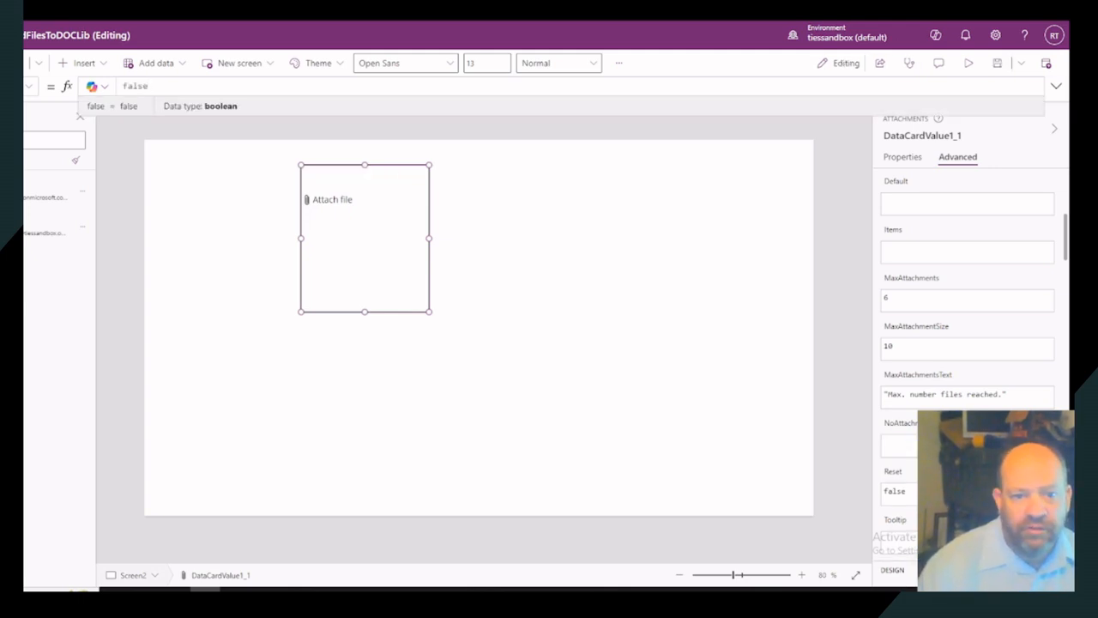
- Review the attachments control's remaining advanced properties, from Reset and Tooltip through the design colors, padding, size and position
scroll(967, 343, "down", 2)
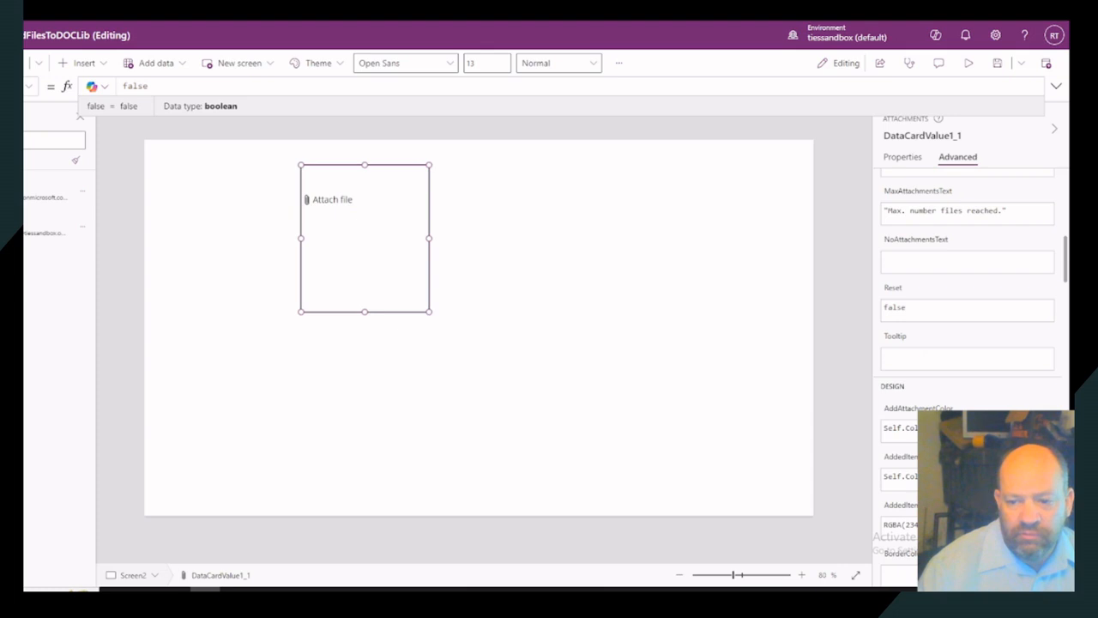
scroll(969, 326, "down", 2)
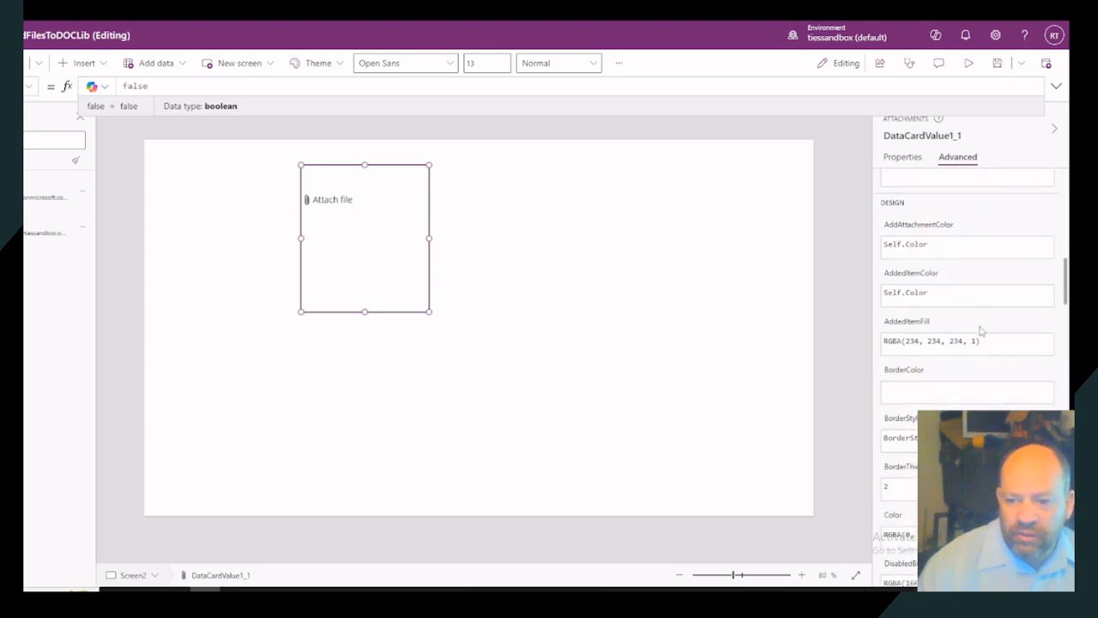
scroll(981, 332, "down", 5)
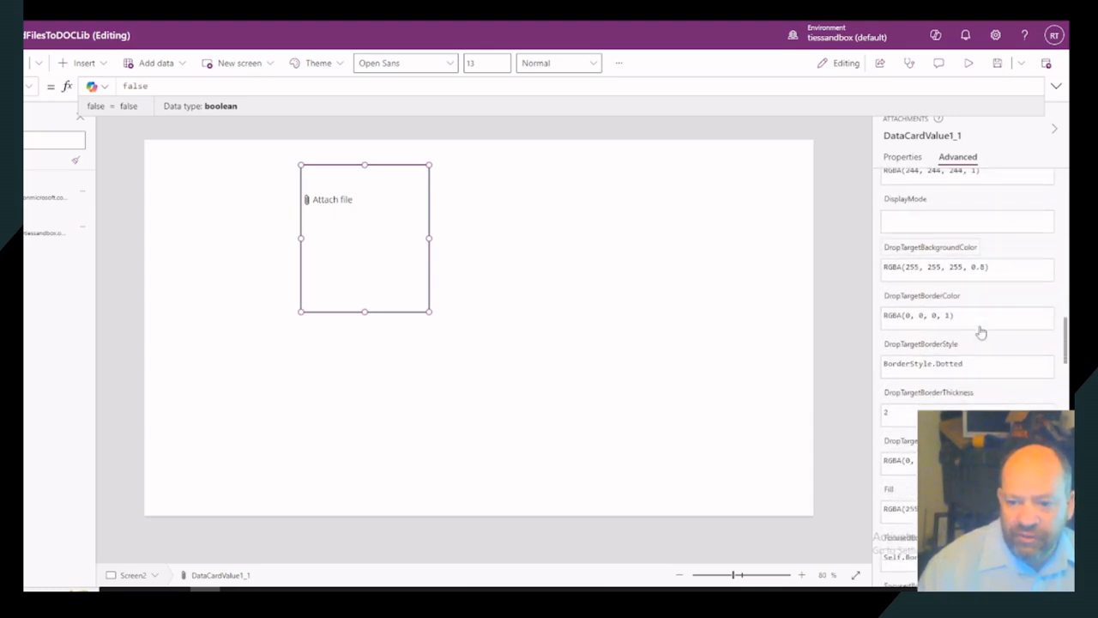
scroll(981, 332, "down", 2)
scroll(981, 332, "up", 1)
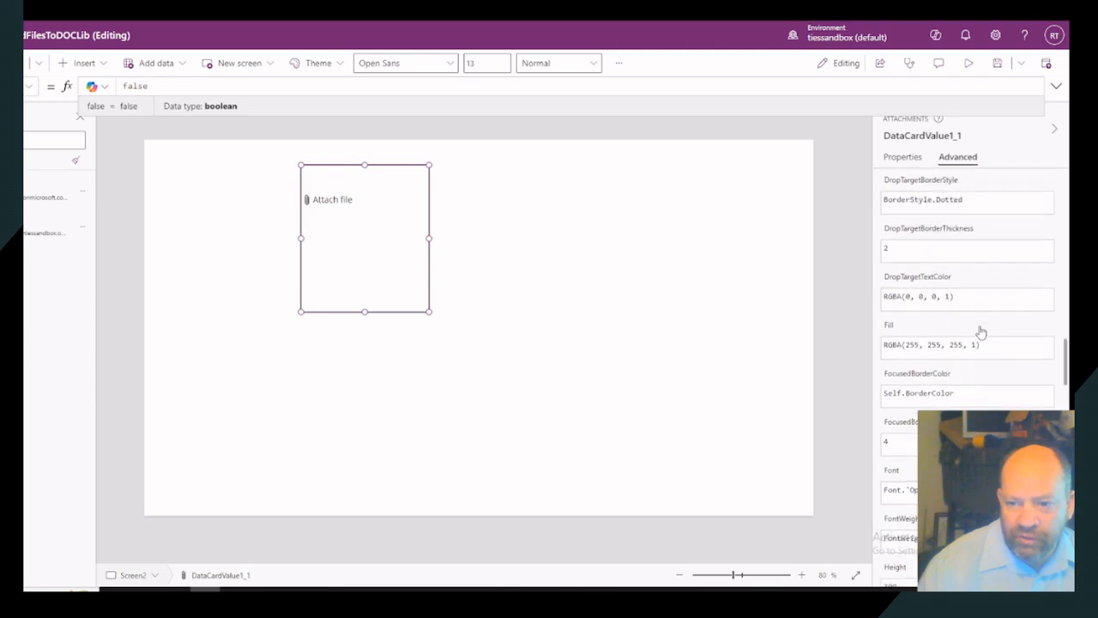
scroll(981, 332, "down", 5)
scroll(981, 331, "down", 10)
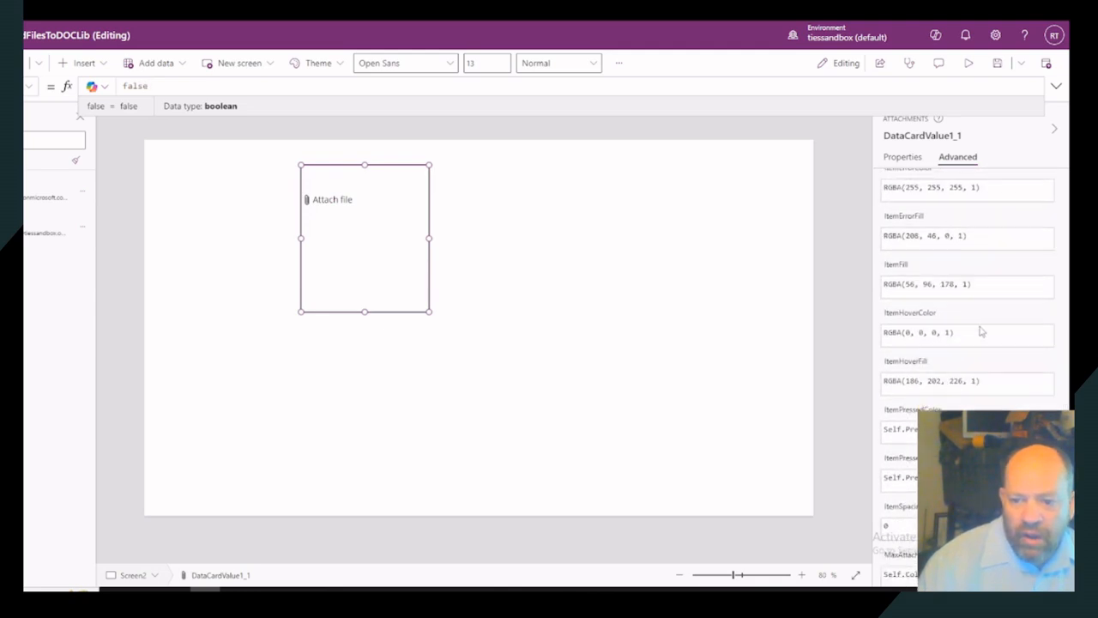
scroll(981, 332, "down", 3)
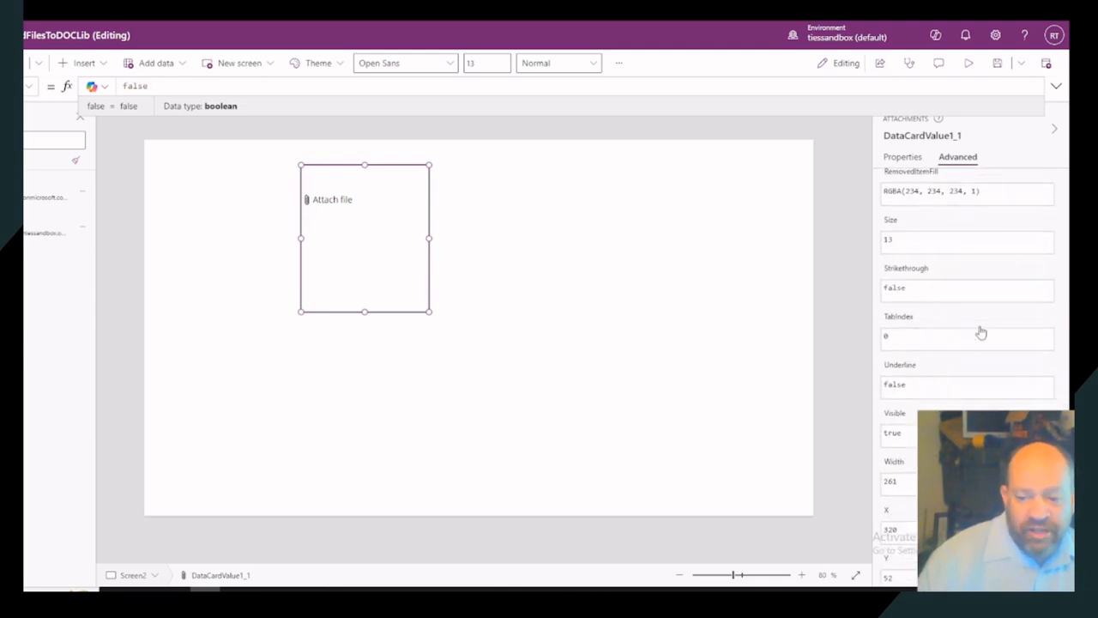
scroll(981, 332, "up", 15)
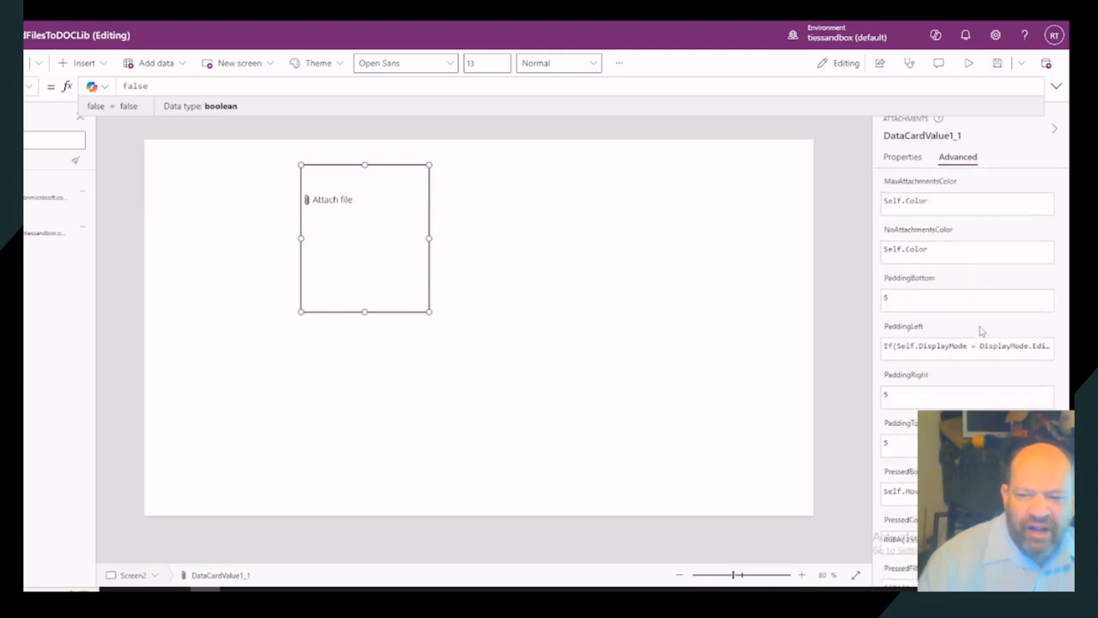
scroll(981, 331, "up", 15)
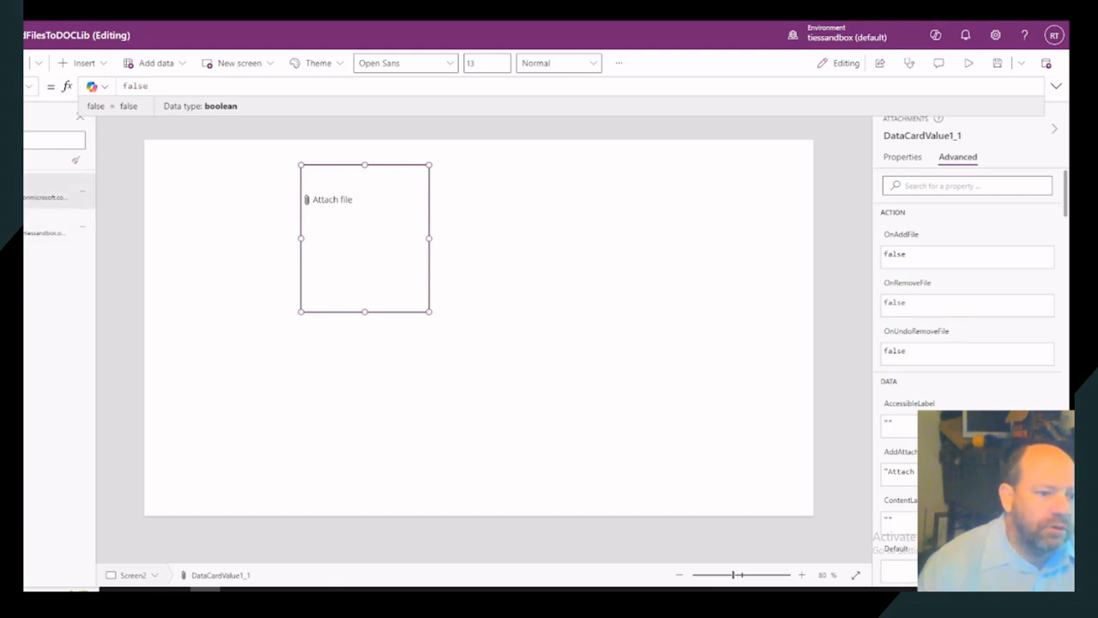
- Go to Upload Screen and hide the gallery of attached files inside the Upload file container
left_click(24, 141)
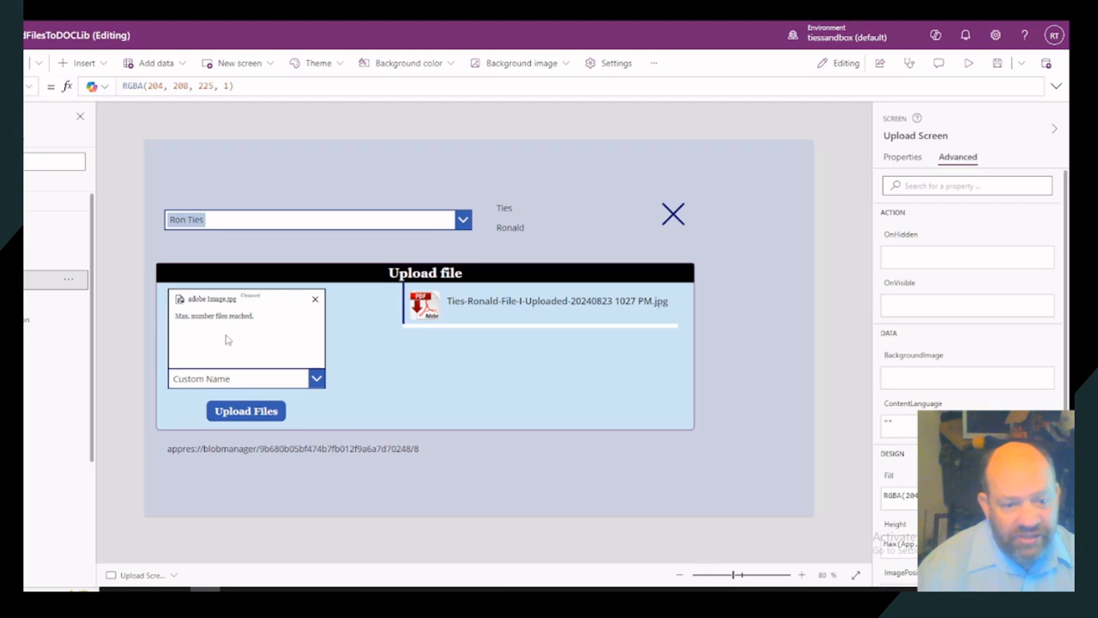
left_click(540, 359)
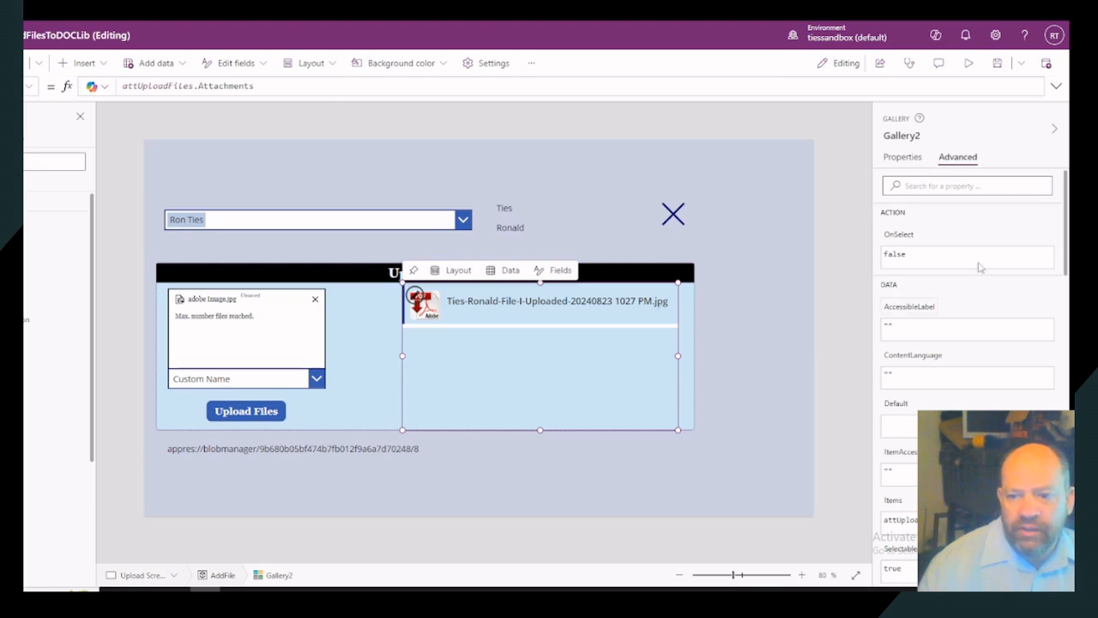
left_click(905, 160)
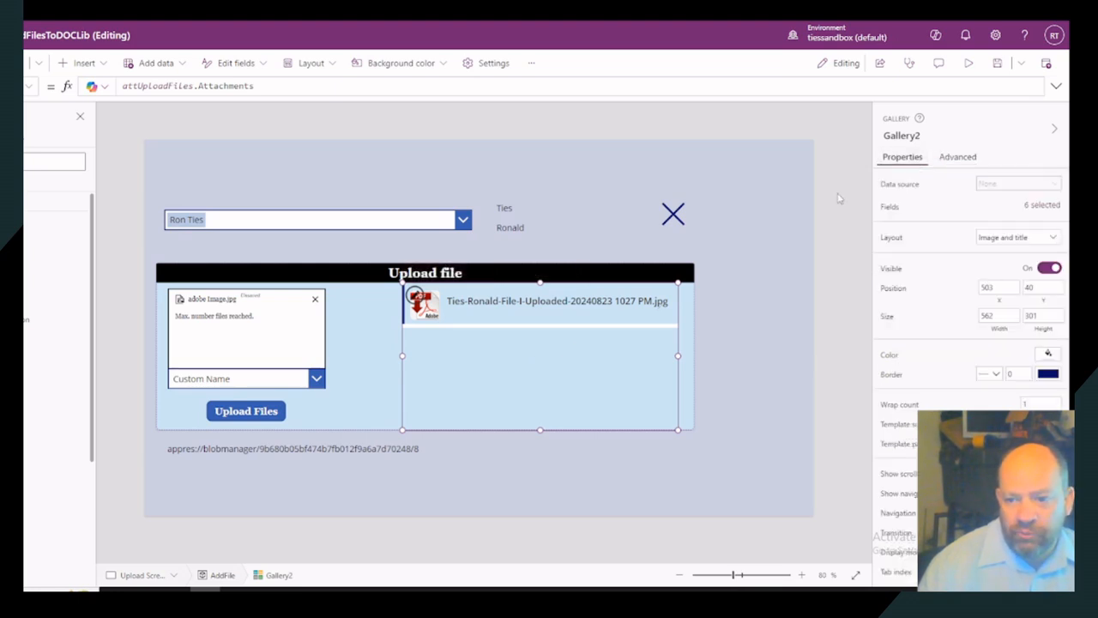
left_click(1052, 269)
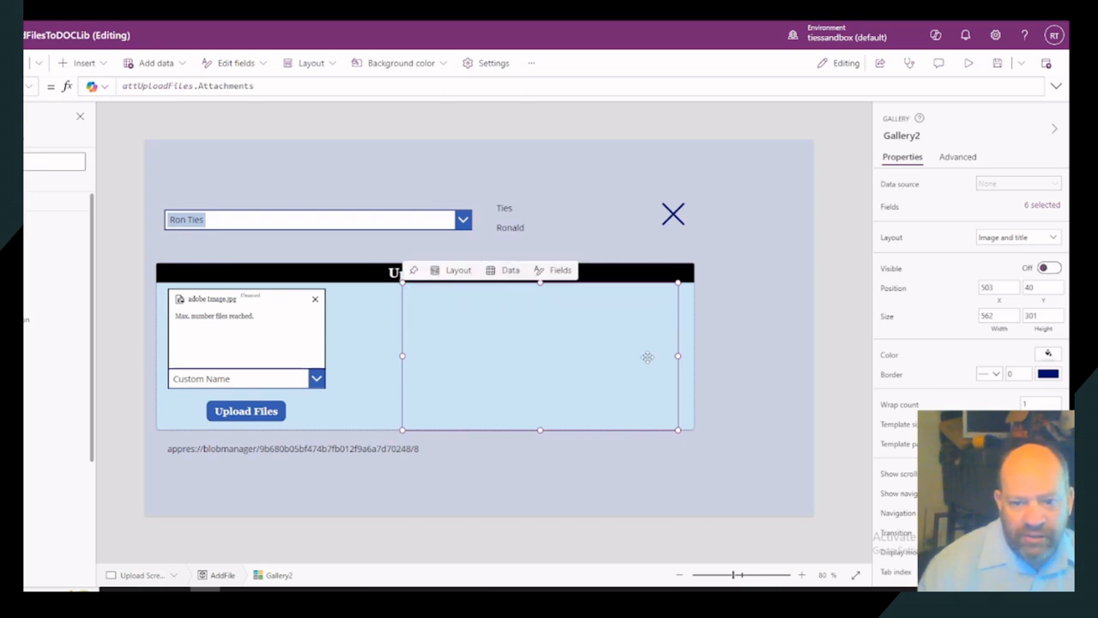
- Narrow the AddFile container to a width of about 387 so it fits around the upload controls
left_click(686, 345)
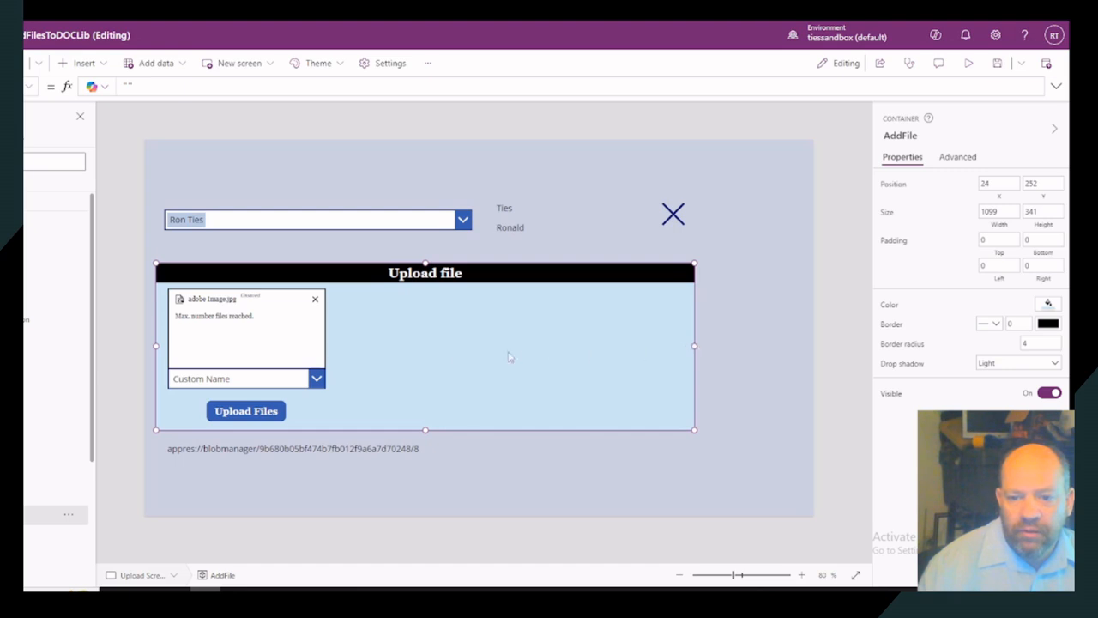
left_click_drag(508, 357, 346, 365)
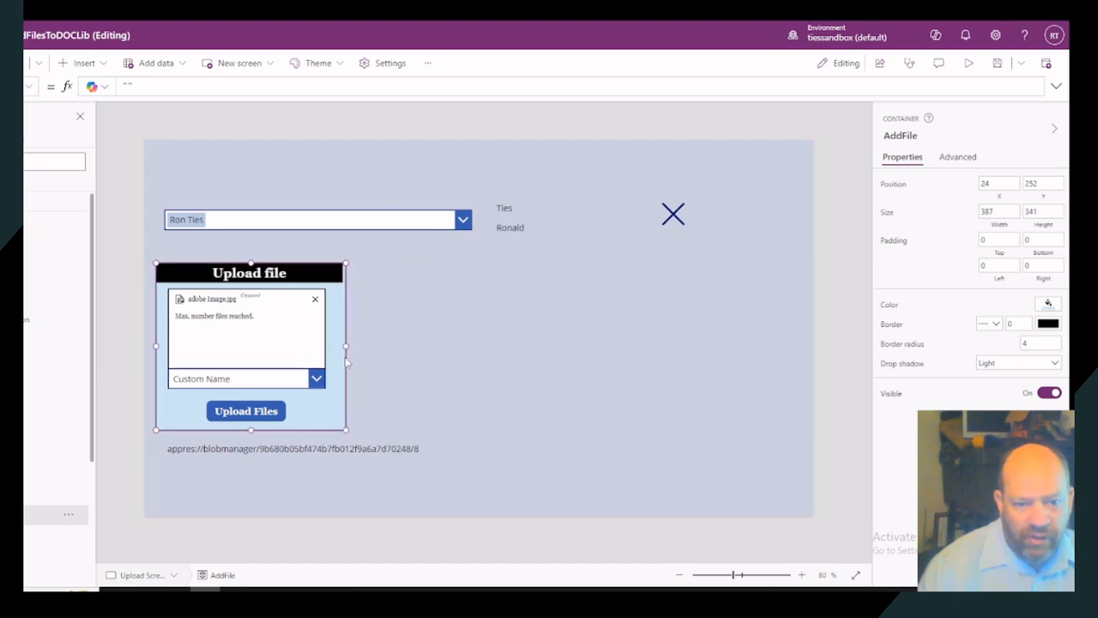
left_click(399, 369)
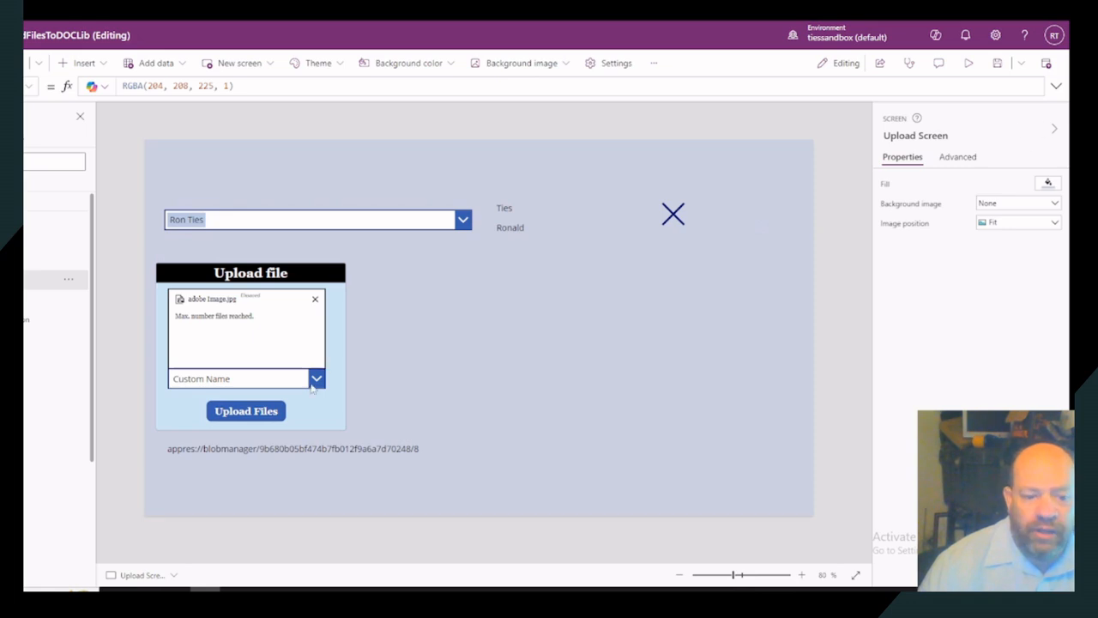
- Open the Upload Files button's OnSelect formula and enlarge the formula editor to show more of its code
left_click(256, 414)
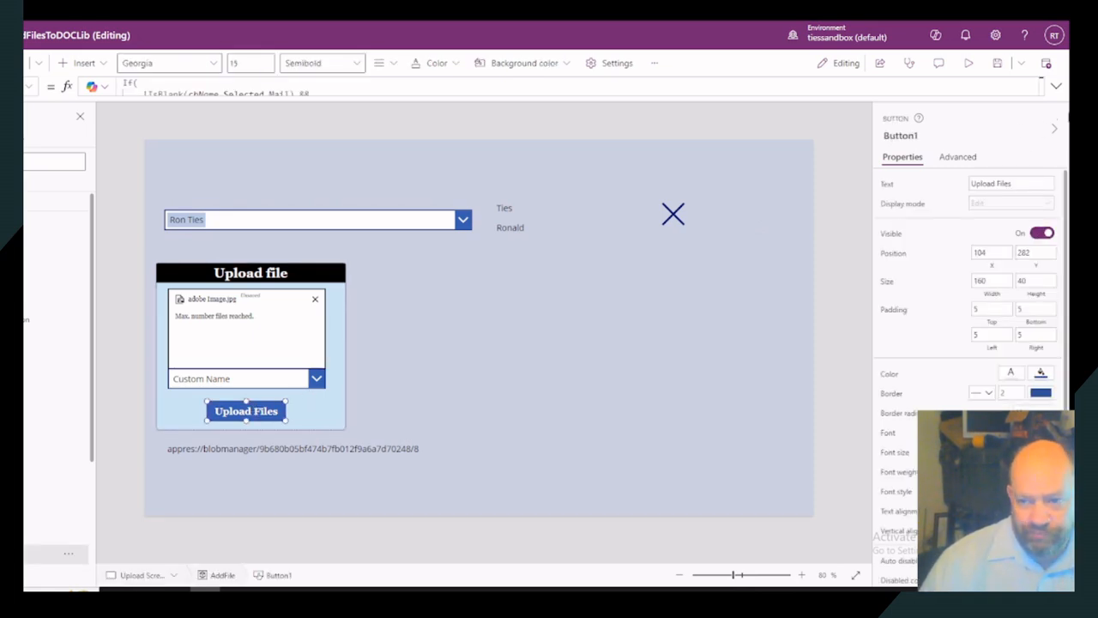
left_click(1056, 85)
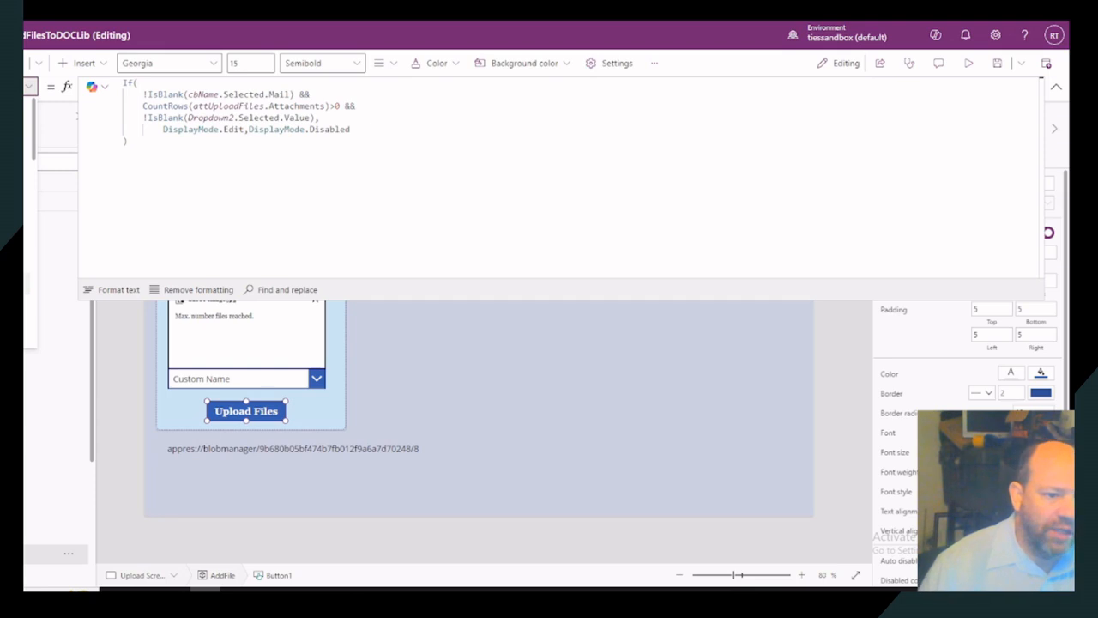
scroll(51, 214, "down", 5)
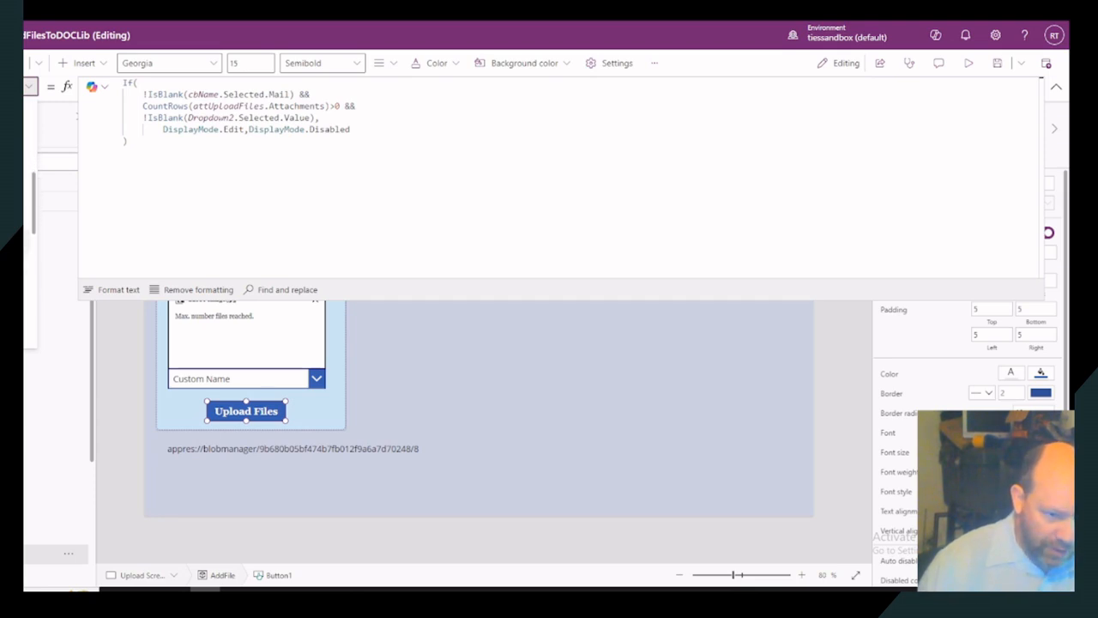
left_click(27, 227)
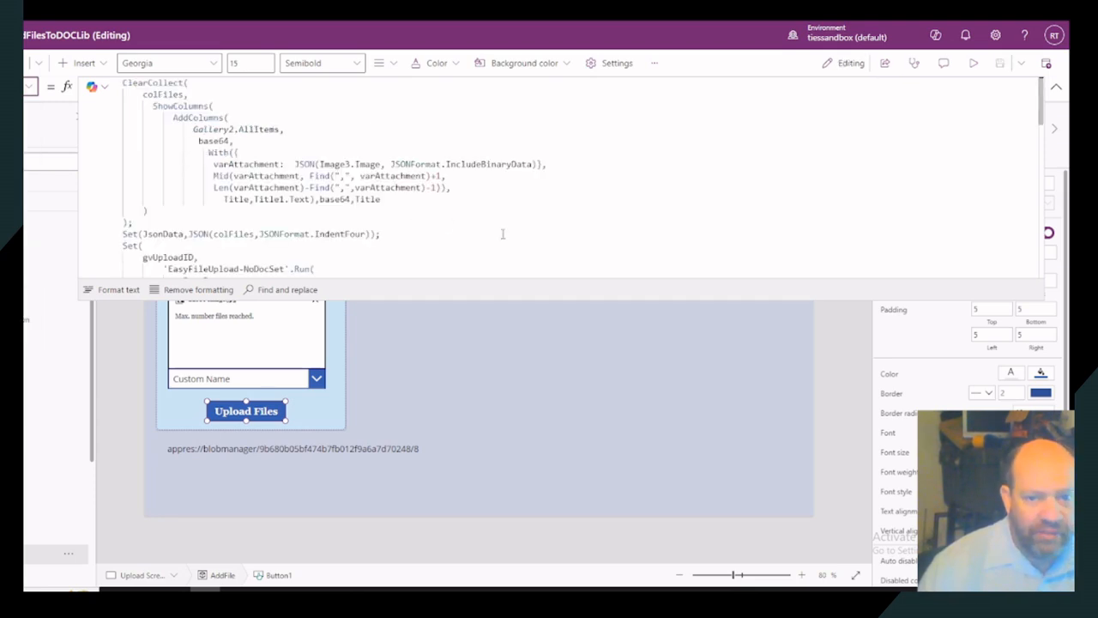
left_click_drag(558, 425, 558, 442)
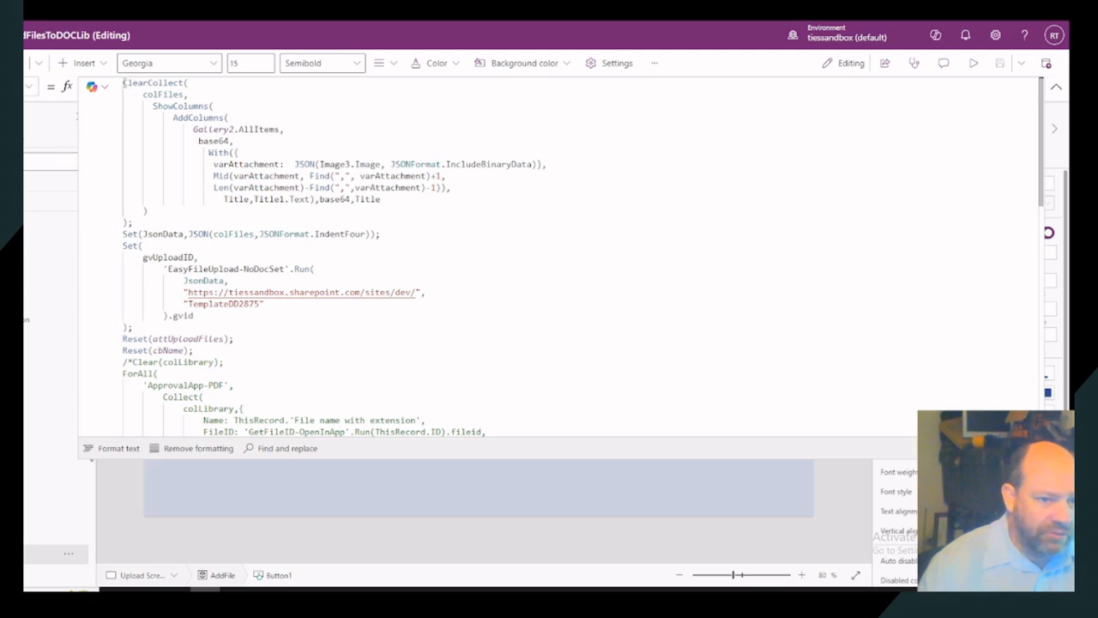
- Examine the ClearCollect block for colFiles, including its Gallery2 source, the With expression and the JSON conversion of Image3.Image with binary data
left_click_drag(123, 82, 145, 225)
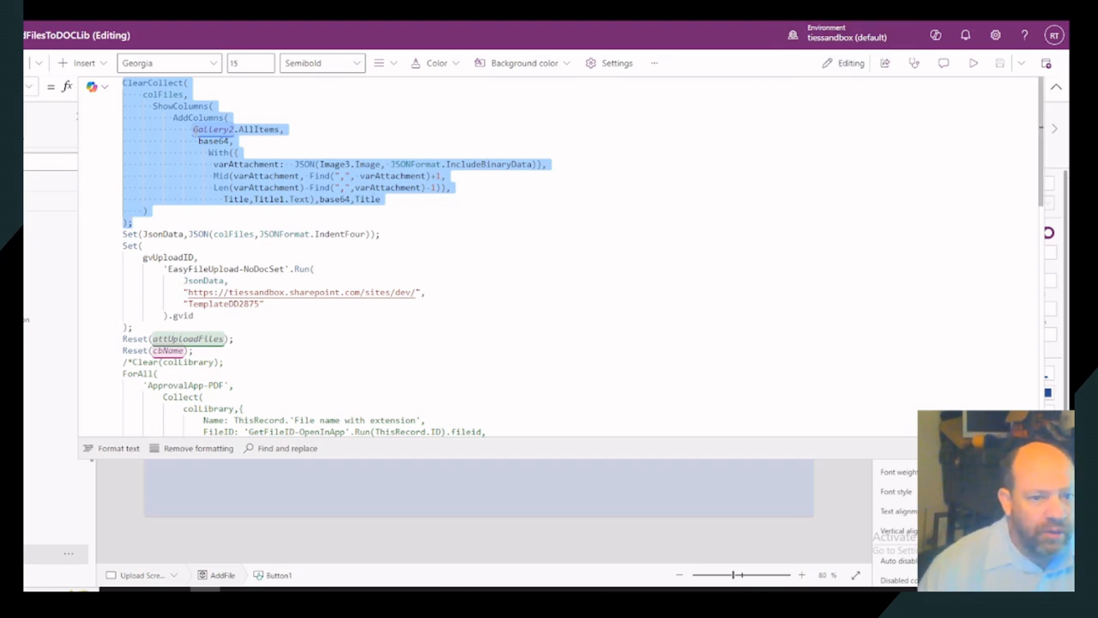
left_click(192, 128)
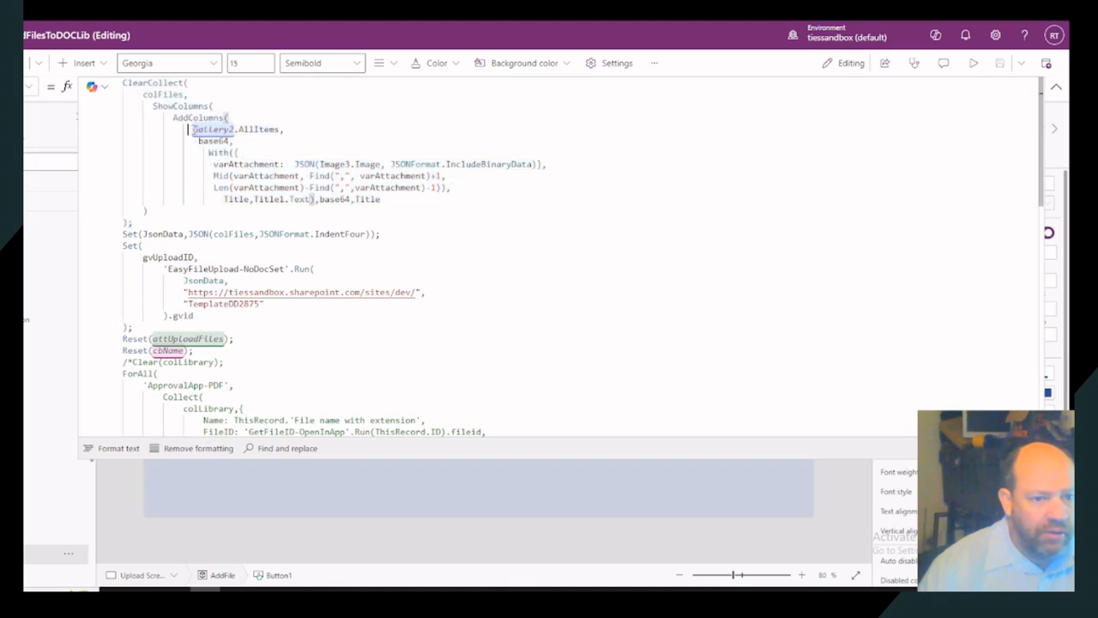
left_click_drag(193, 129, 234, 129)
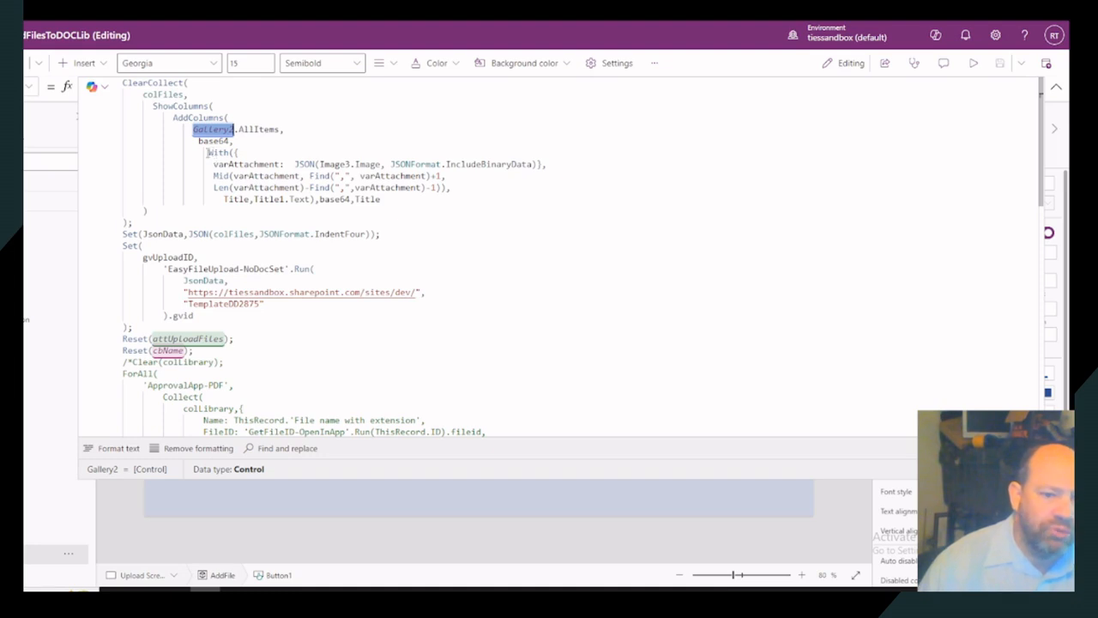
left_click_drag(208, 153, 446, 187)
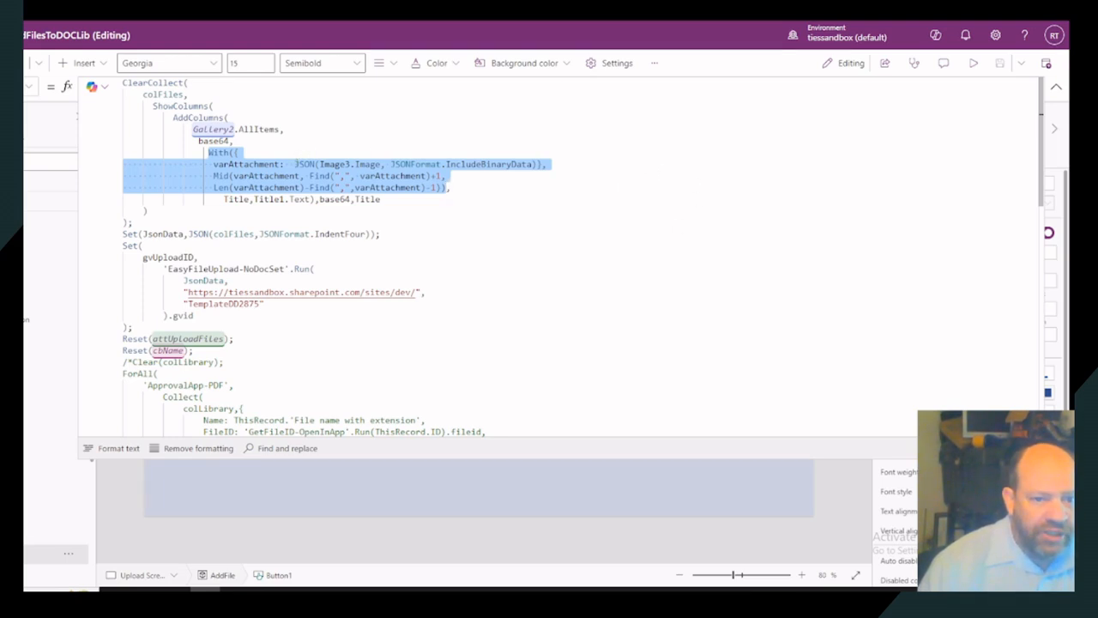
left_click(310, 164)
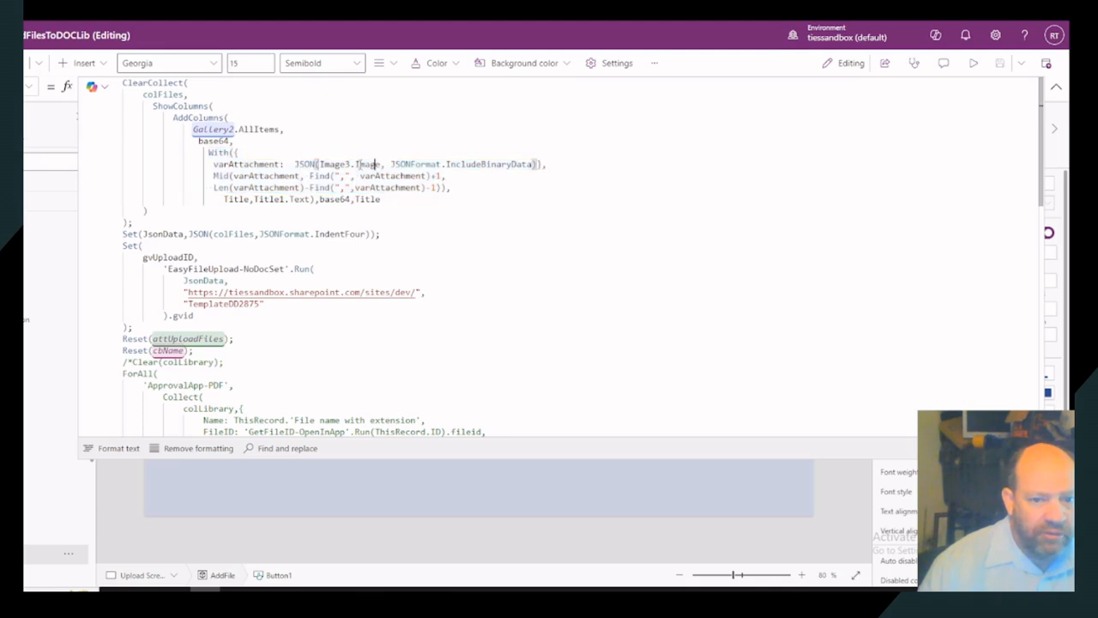
left_click_drag(295, 164, 538, 164)
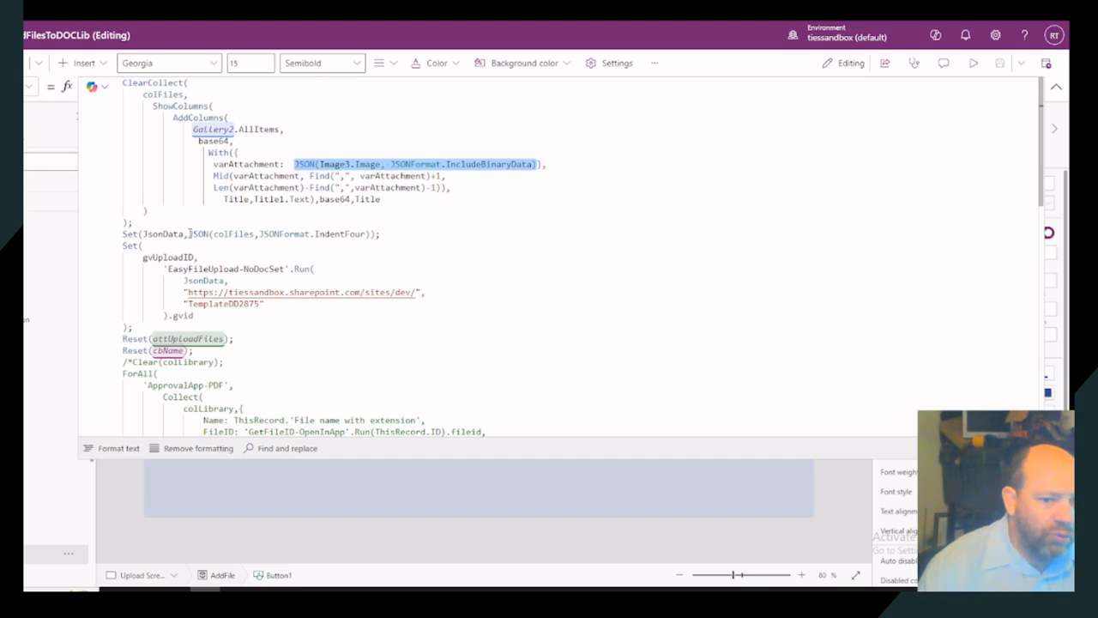
- Inspect the JSON conversion of colFiles with its widened Title and base64 preview columns, and highlight the 'EasyFileUpload-NoDocSet' flow call
left_click_drag(187, 233, 370, 237)
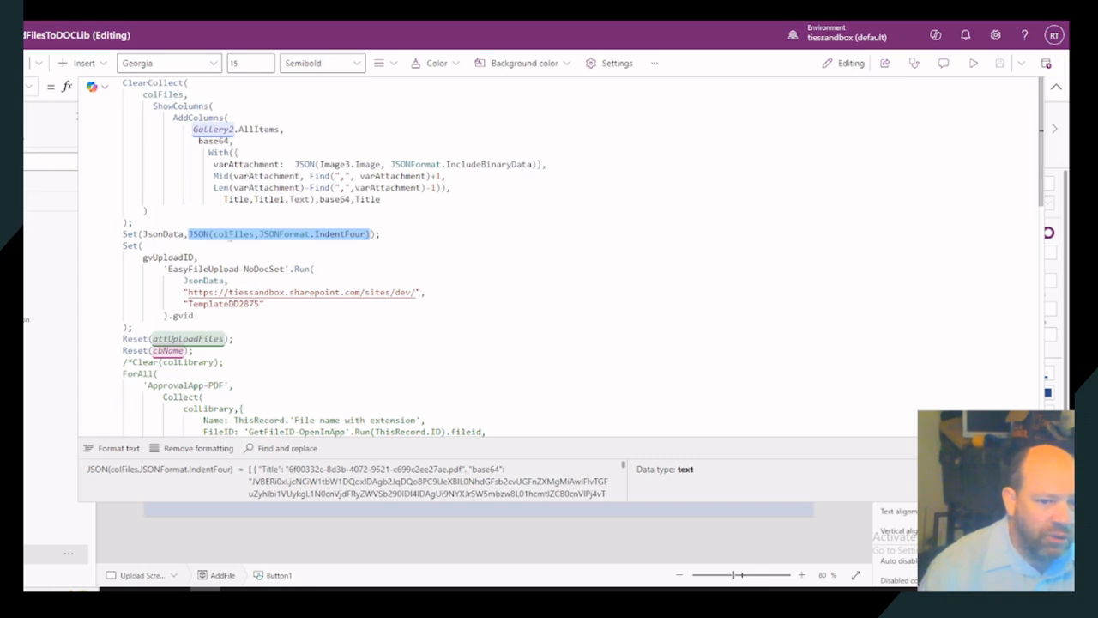
double_click(230, 235)
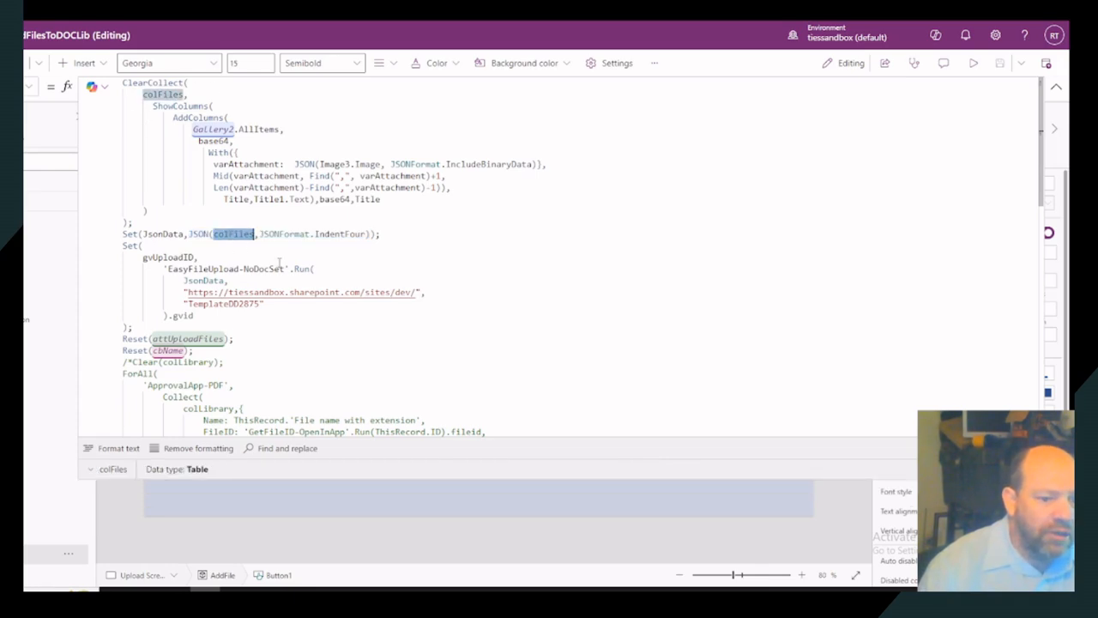
left_click(105, 476)
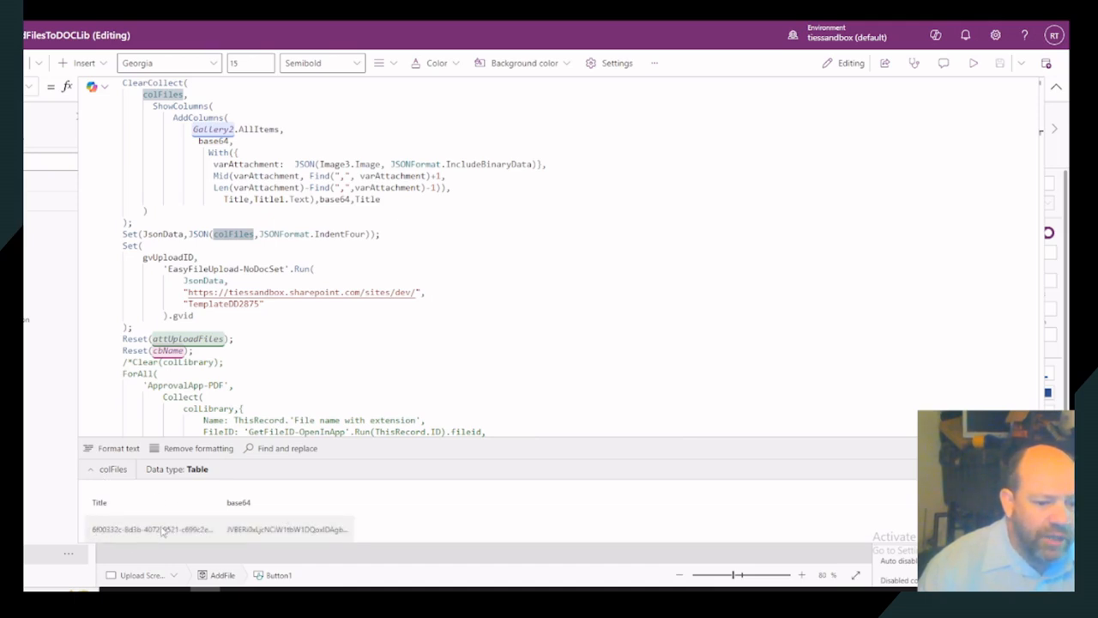
left_click_drag(238, 500, 307, 502)
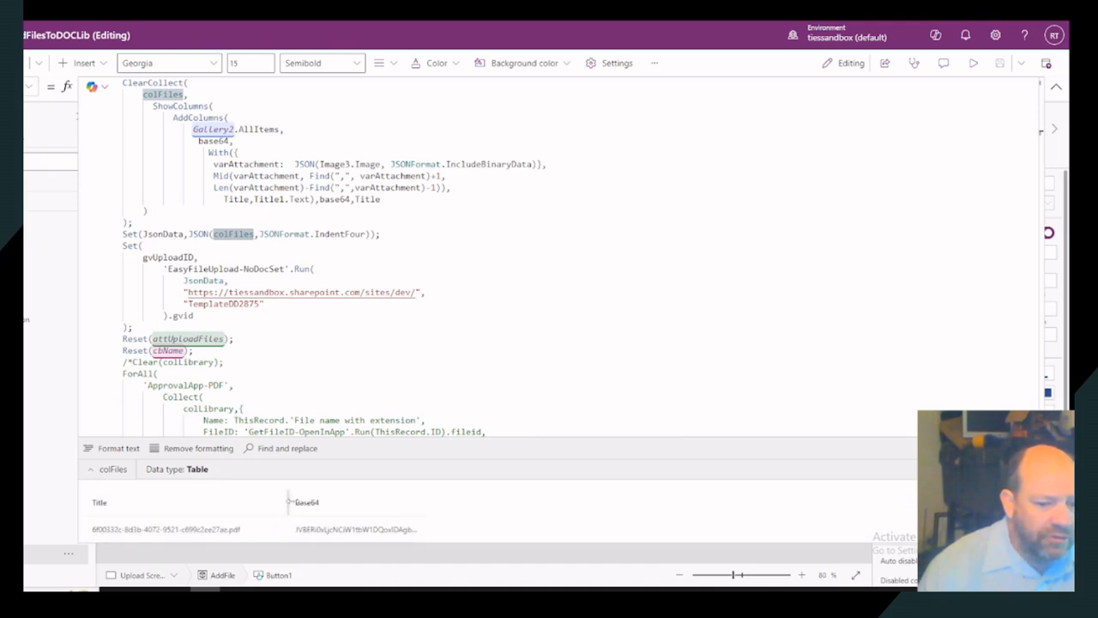
left_click_drag(421, 504, 916, 504)
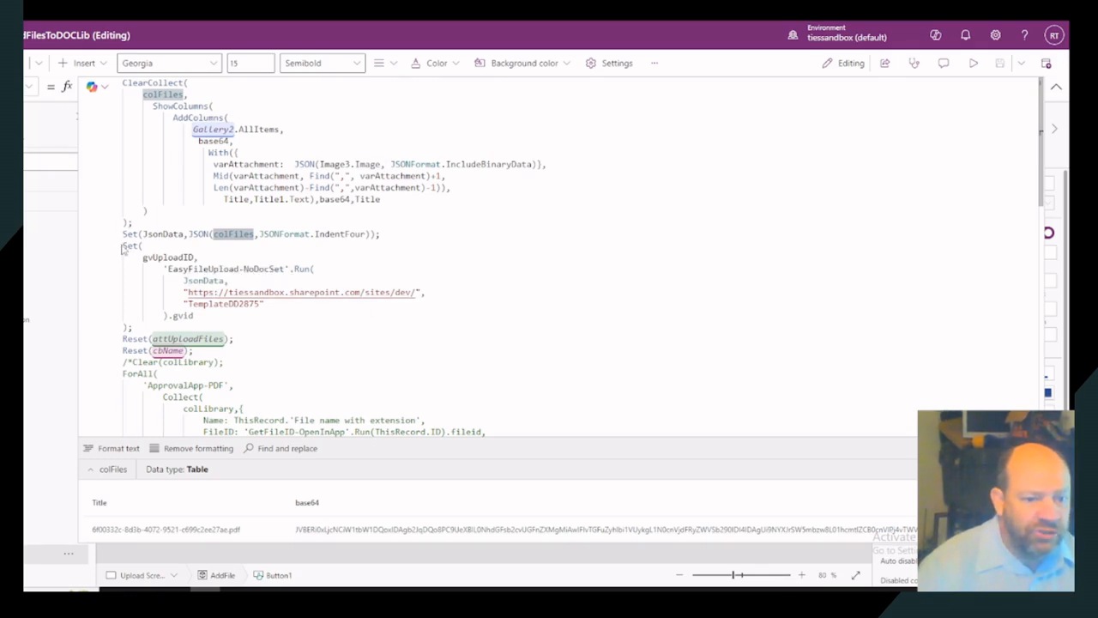
left_click_drag(122, 247, 266, 325)
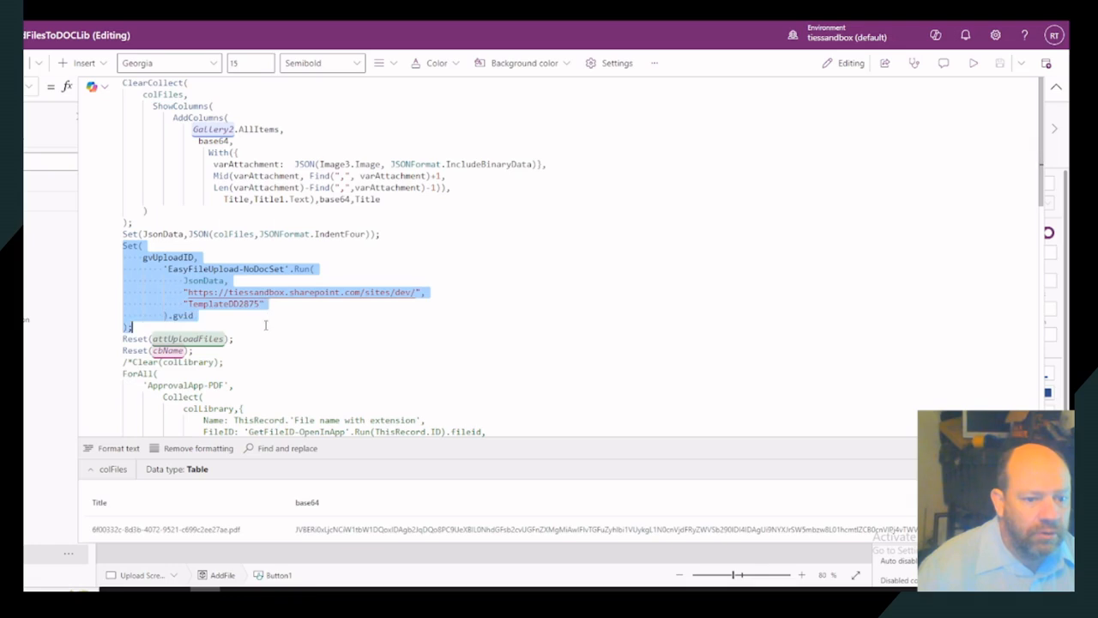
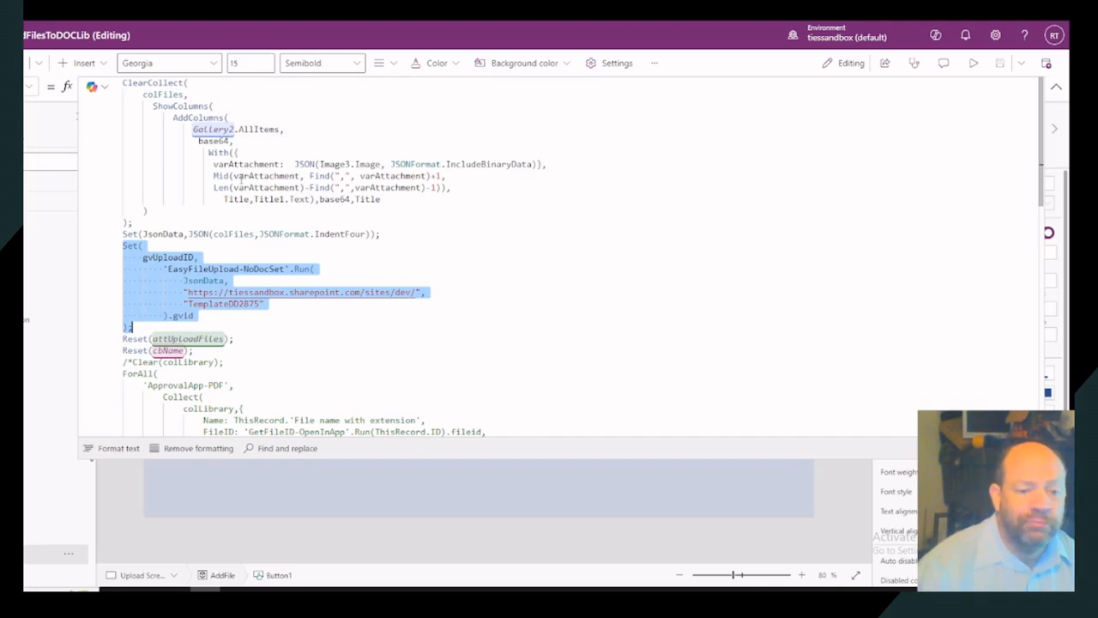
- Add Reset(Dropdown2); on a new line after Reset(cbName); in the Upload Files button's formula, and collapse the formula editor
scroll(291, 349, "down", 1)
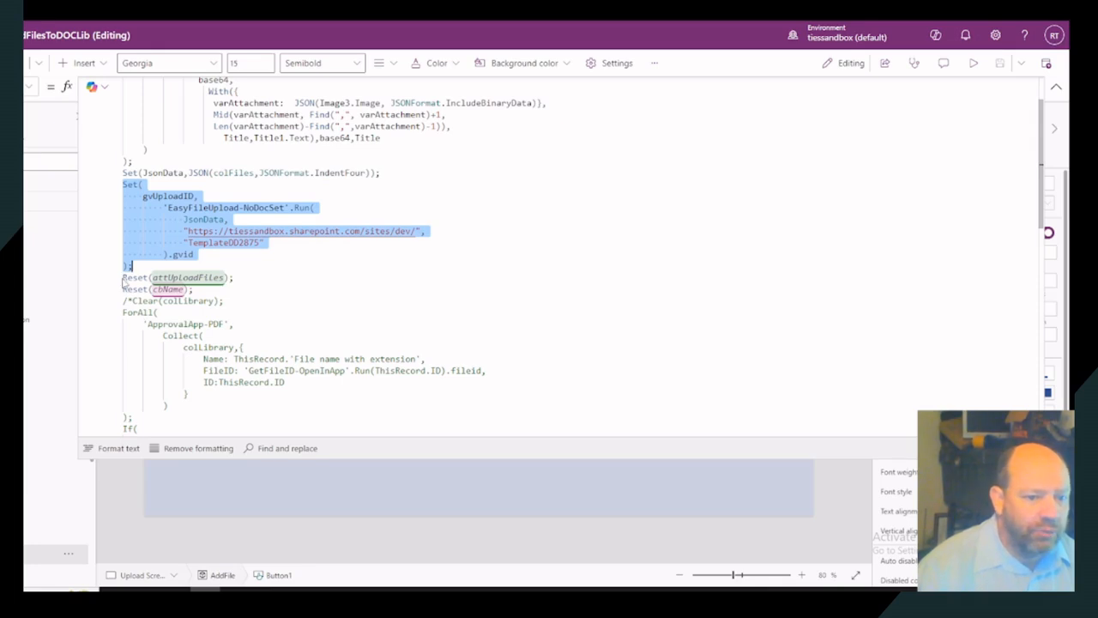
left_click(193, 291)
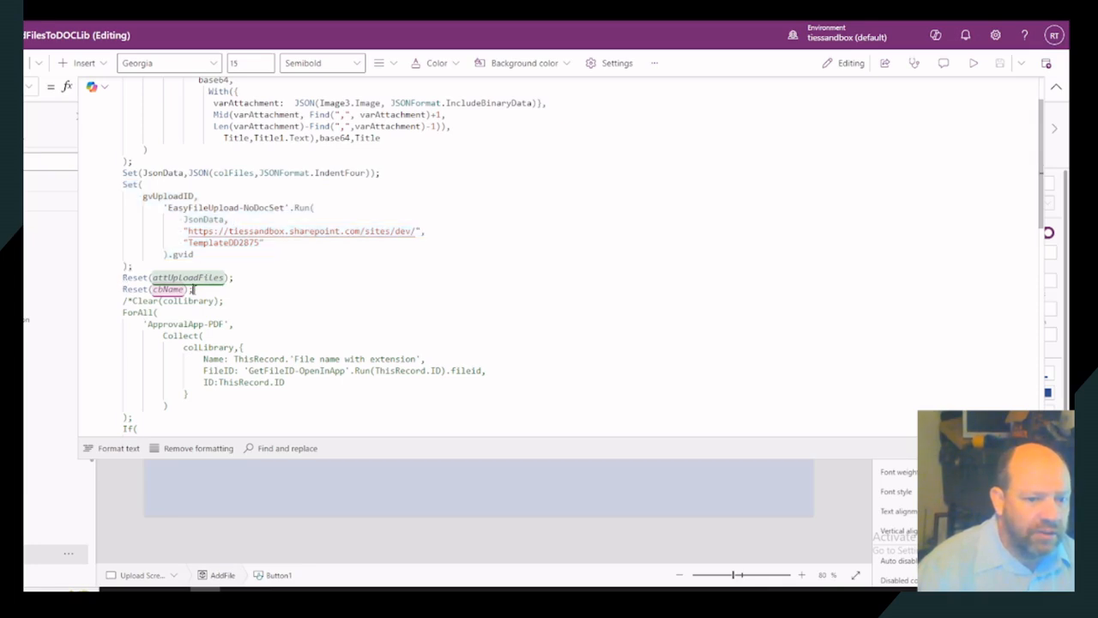
key("Return")
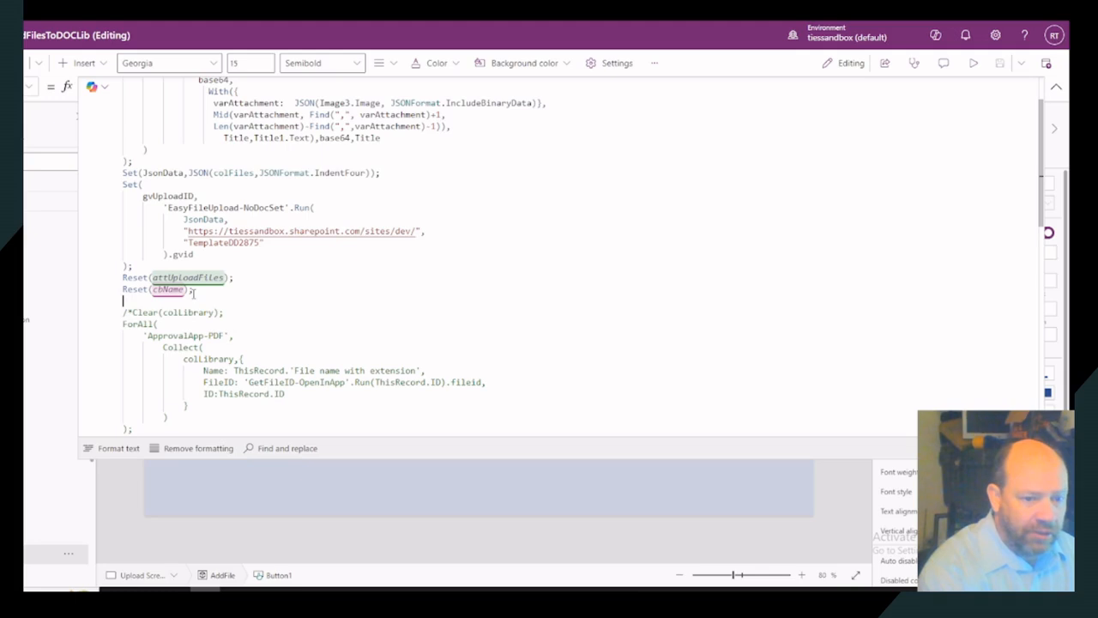
type("Reset(")
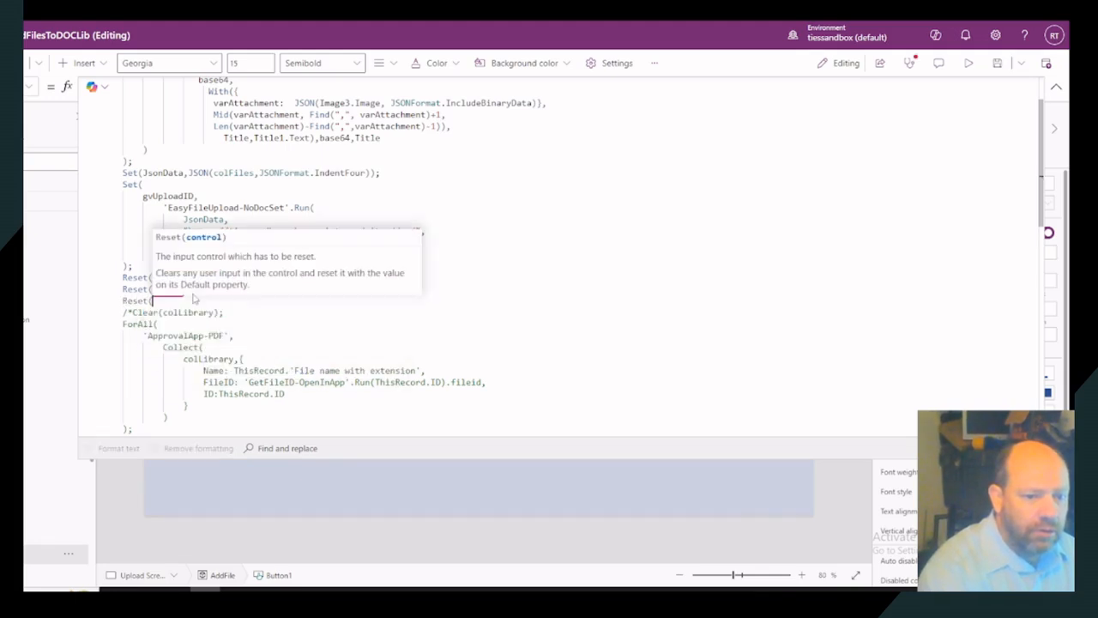
type("drop")
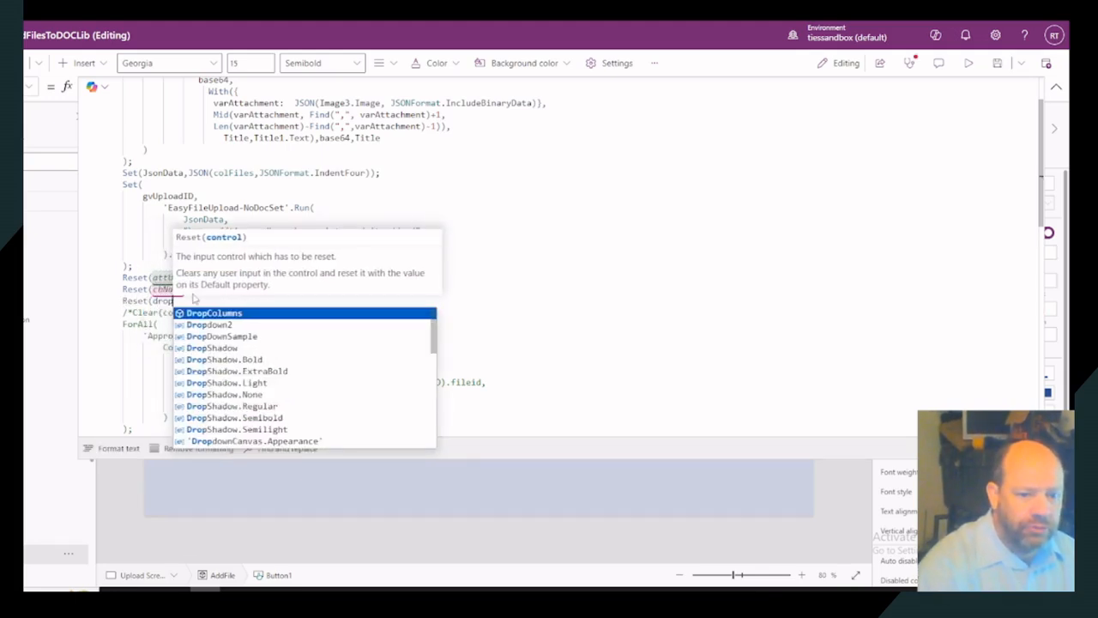
key("Down")
key("Tab")
type(");")
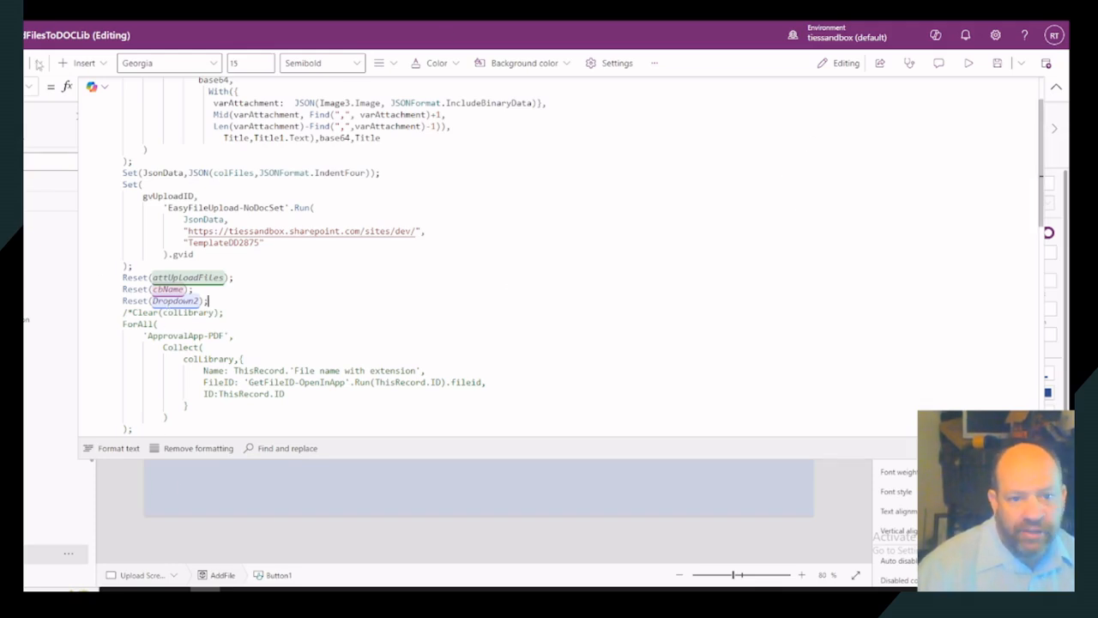
left_click(1057, 90)
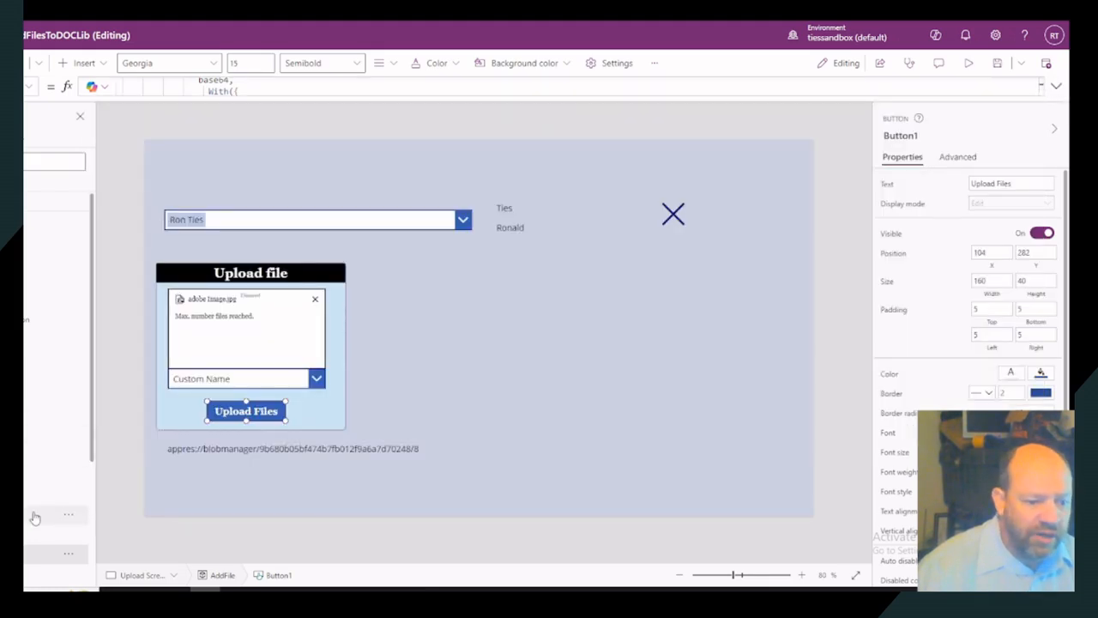
- Comment out !IsBlank(gvUploadID) in the Confirm Submission container's Visible formula and add true on the next line
scroll(56, 429, "down", 5)
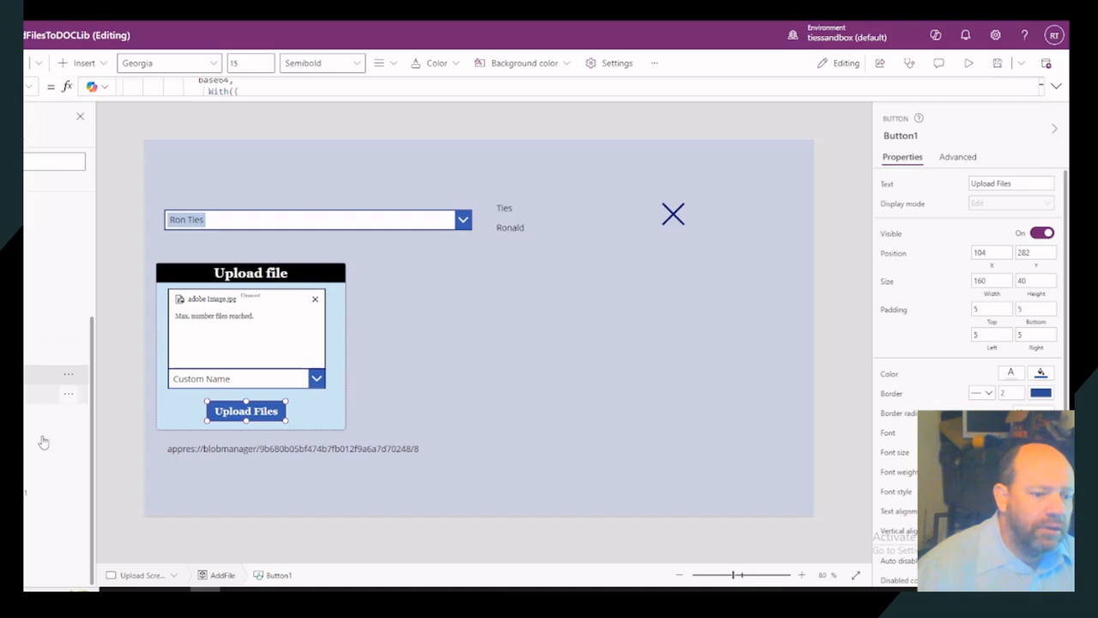
left_click(26, 335)
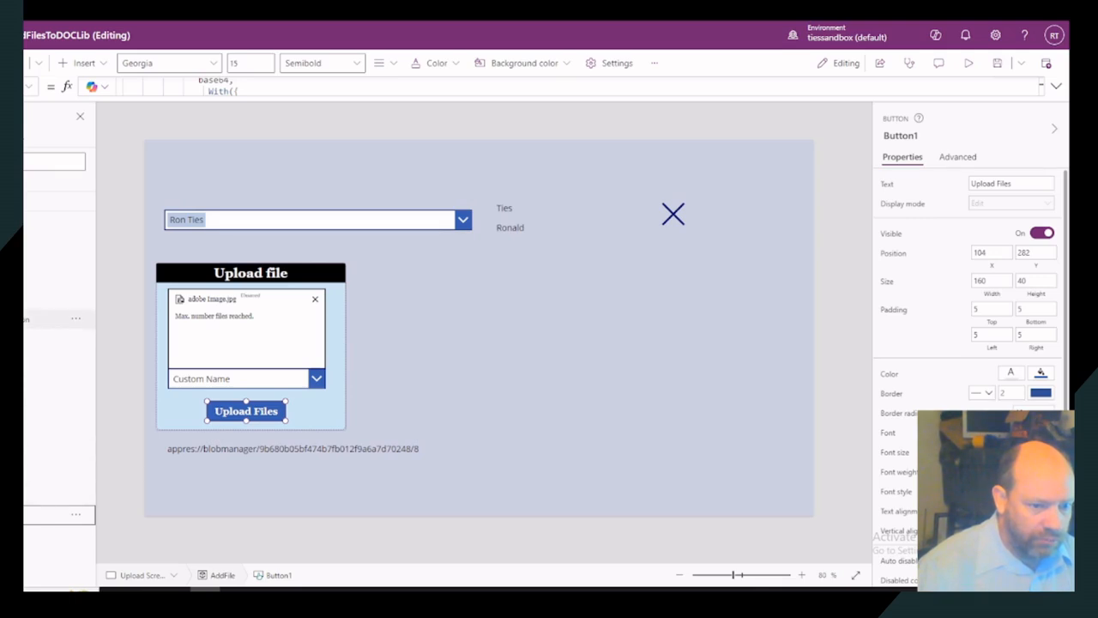
left_click(30, 322)
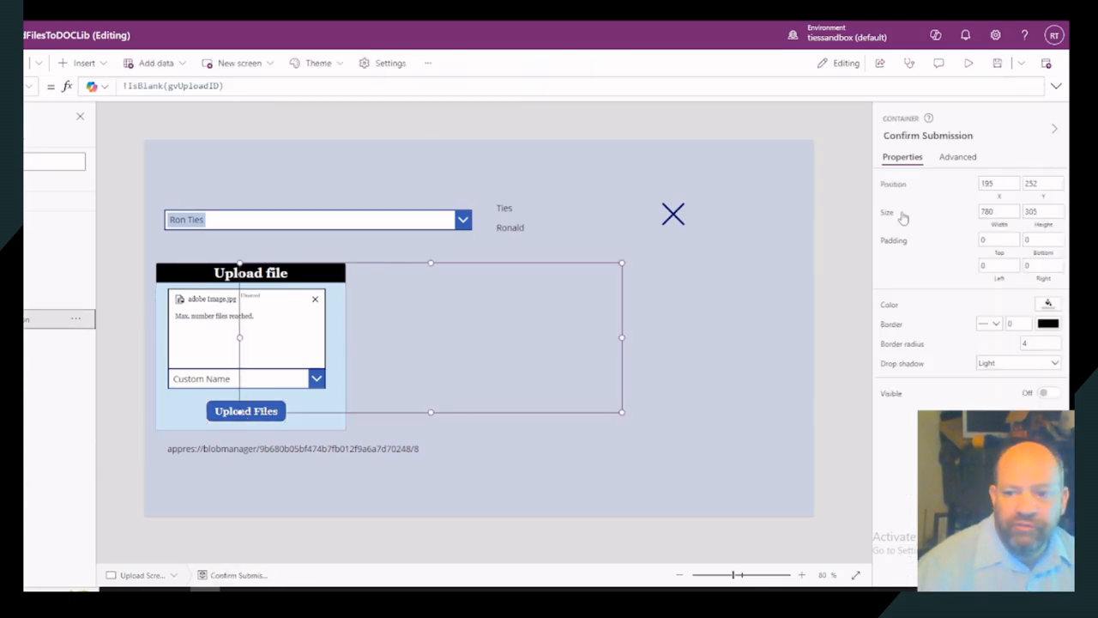
left_click(222, 86)
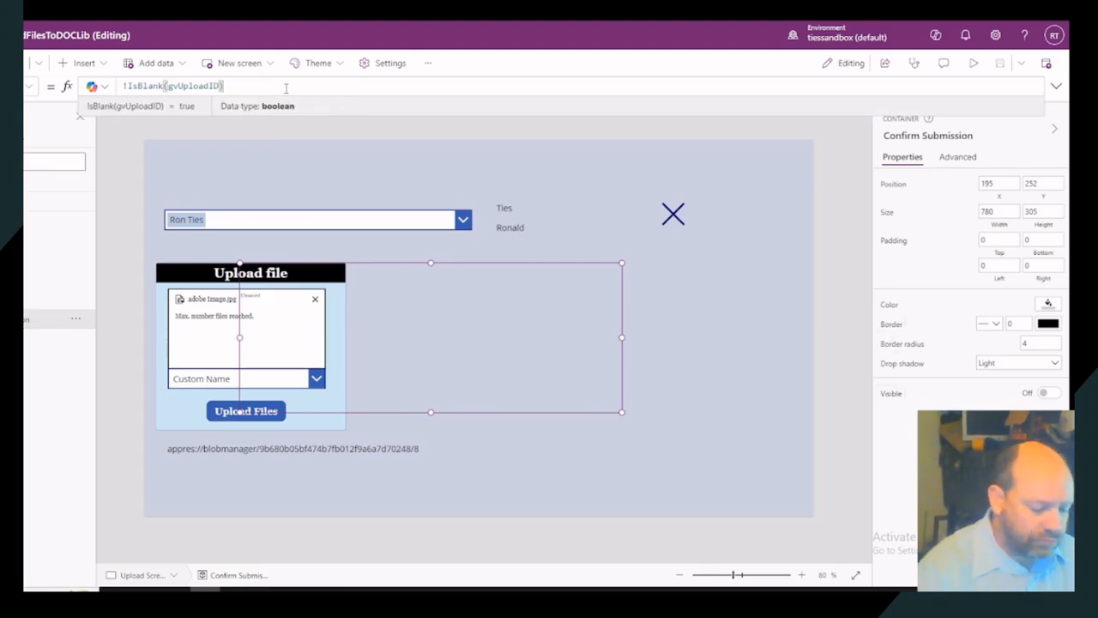
key("Home")
type("//")
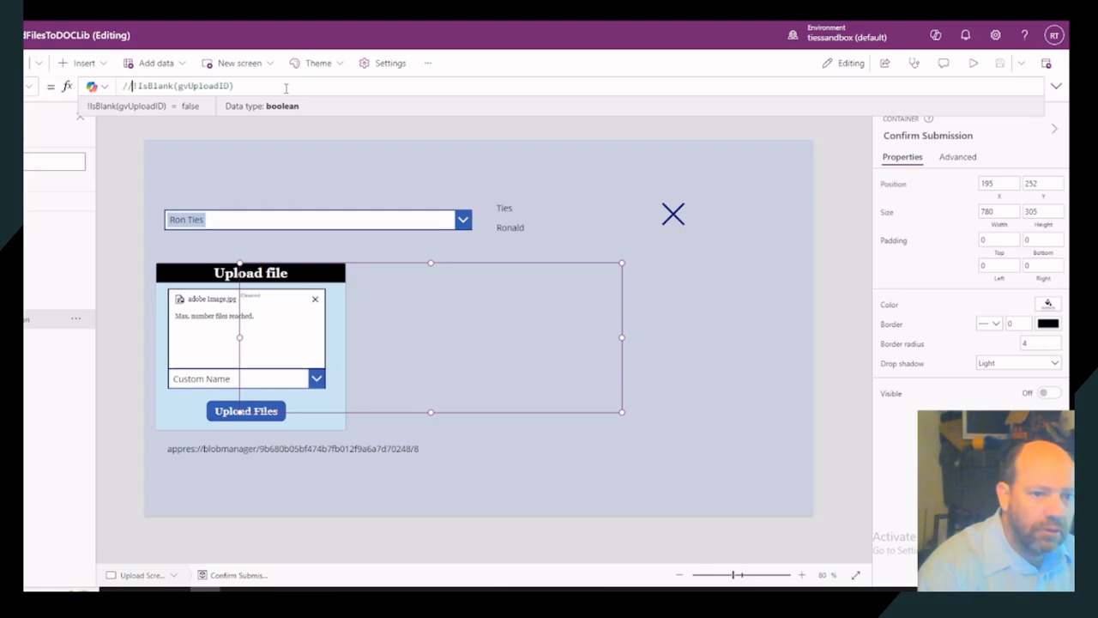
key("End")
key("shift+Return")
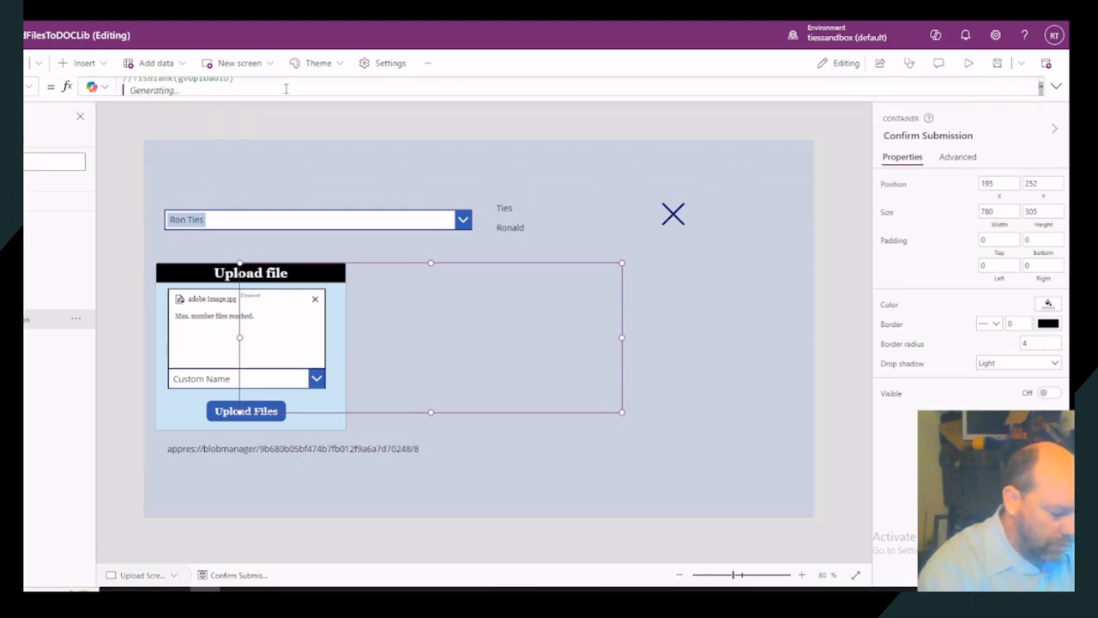
type("true")
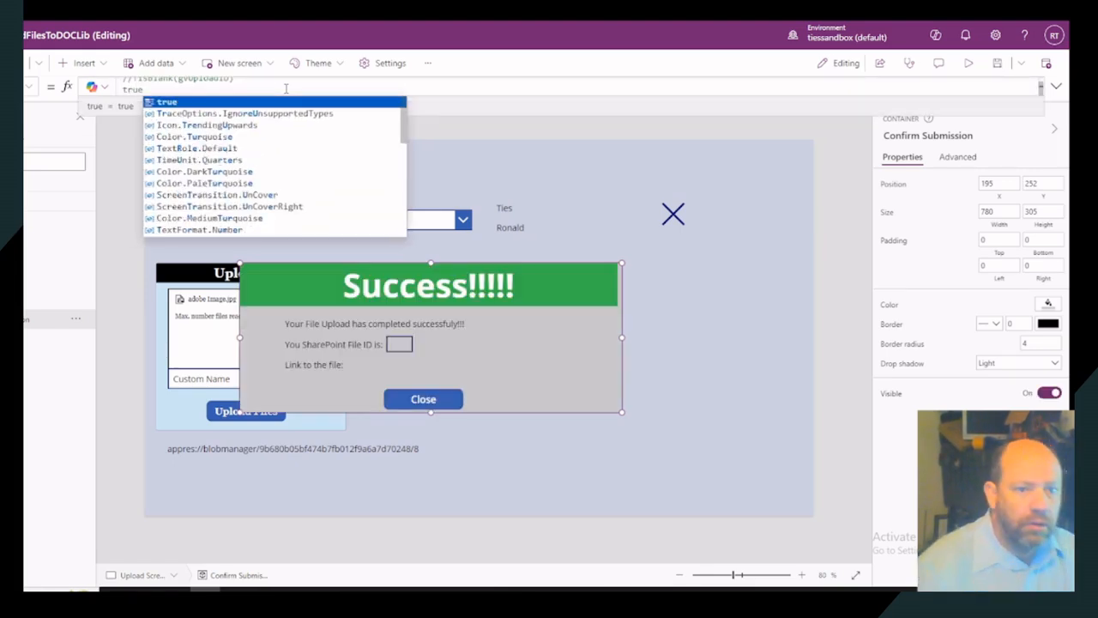
left_click(707, 331)
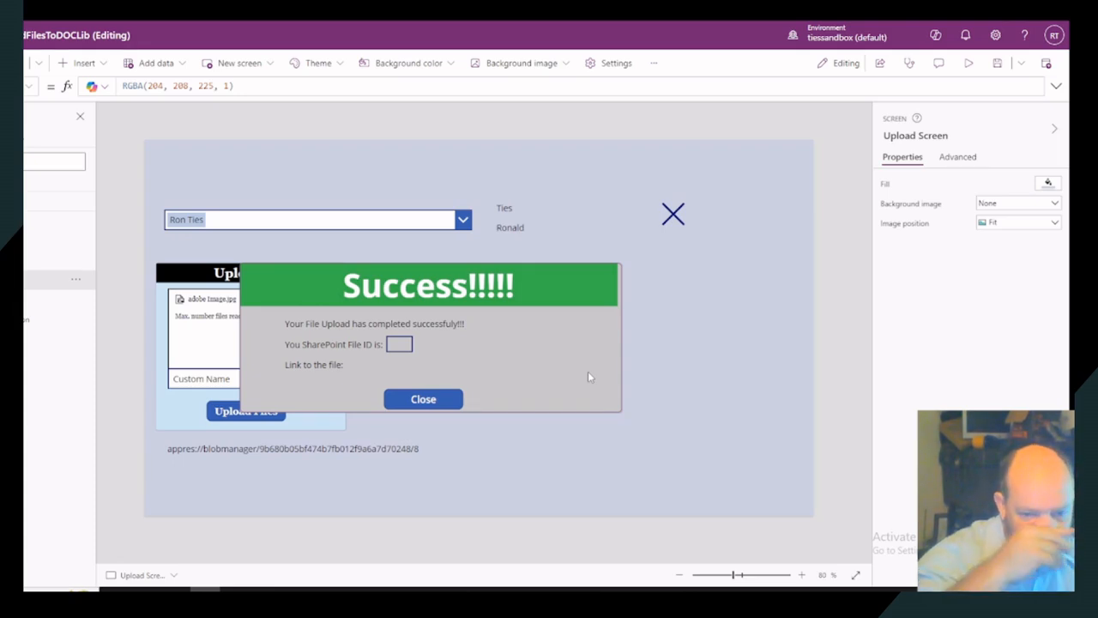
- Examine the Close button's full formula, including its gvUploadID reset and Navigate call, in the enlarged formula editor
left_click(442, 402)
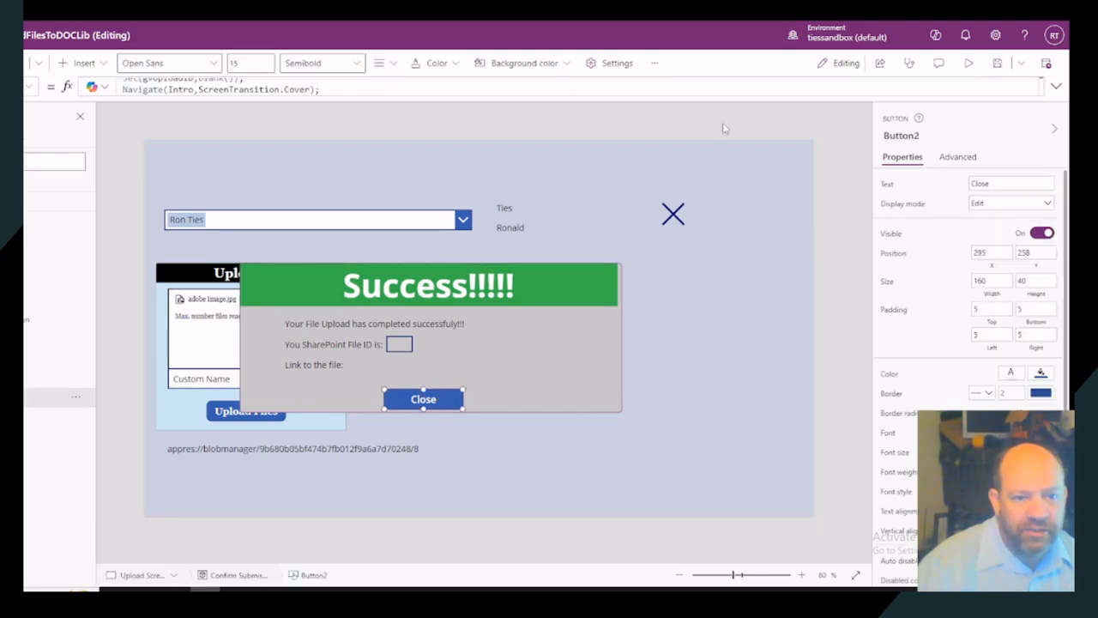
left_click(1056, 86)
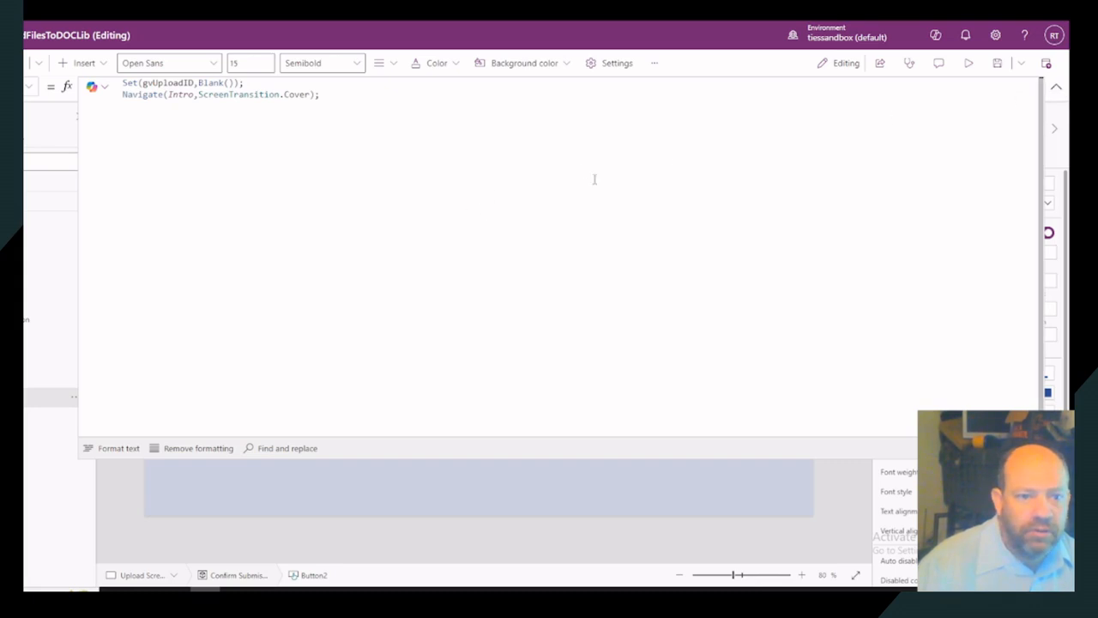
left_click(1056, 87)
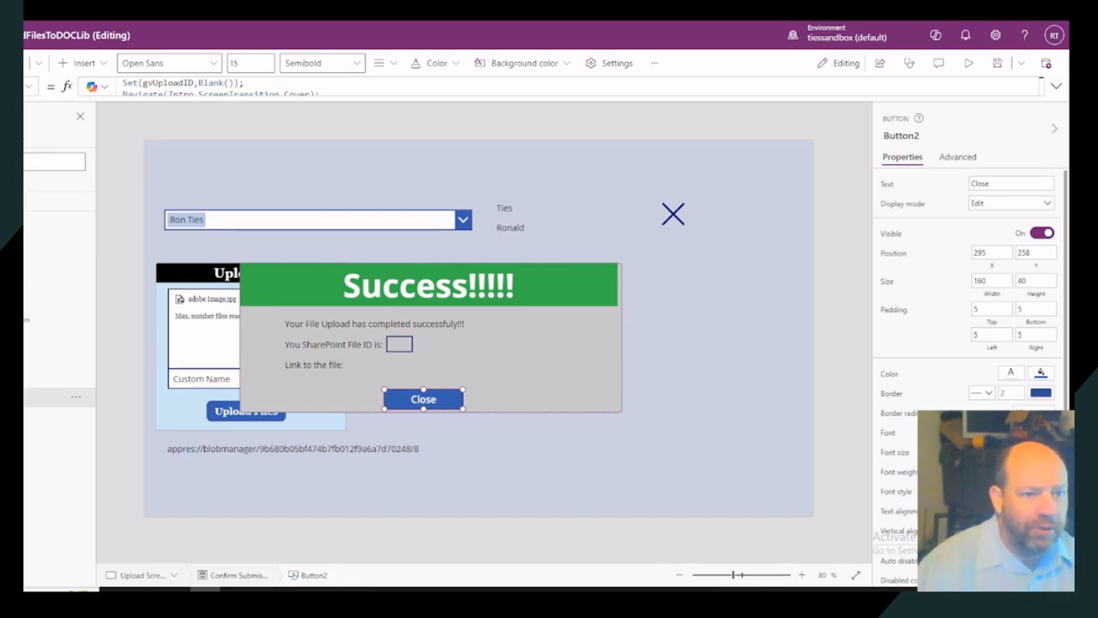
- Switch to the EasyFileUpload-NoDocSet flow in Power Automate and open it for editing, starting from its trigger
left_click(343, 10)
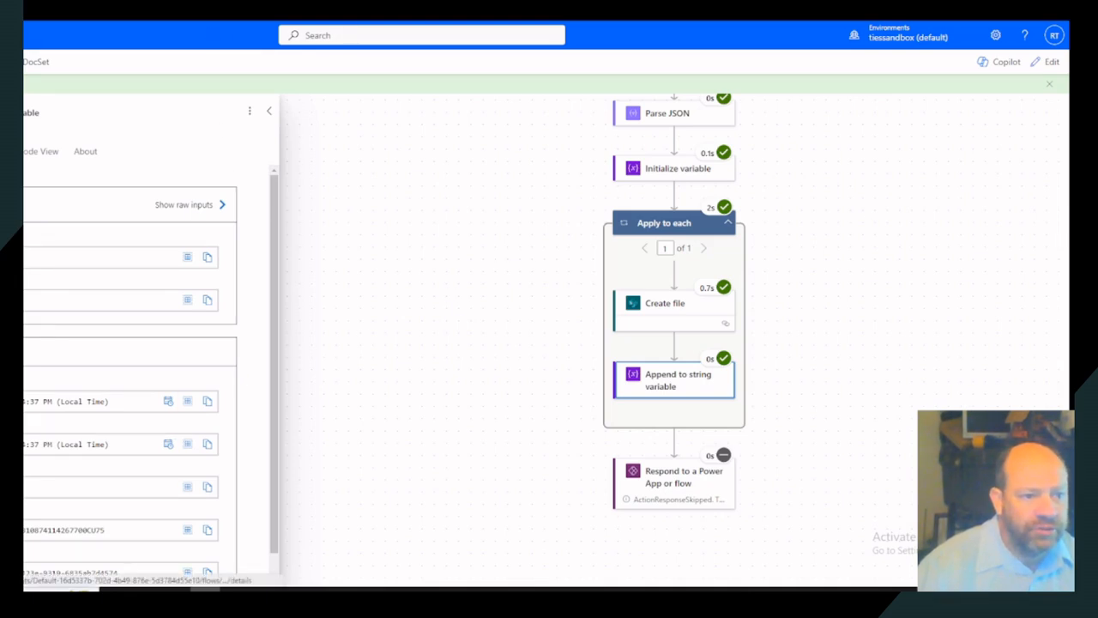
left_click(1052, 65)
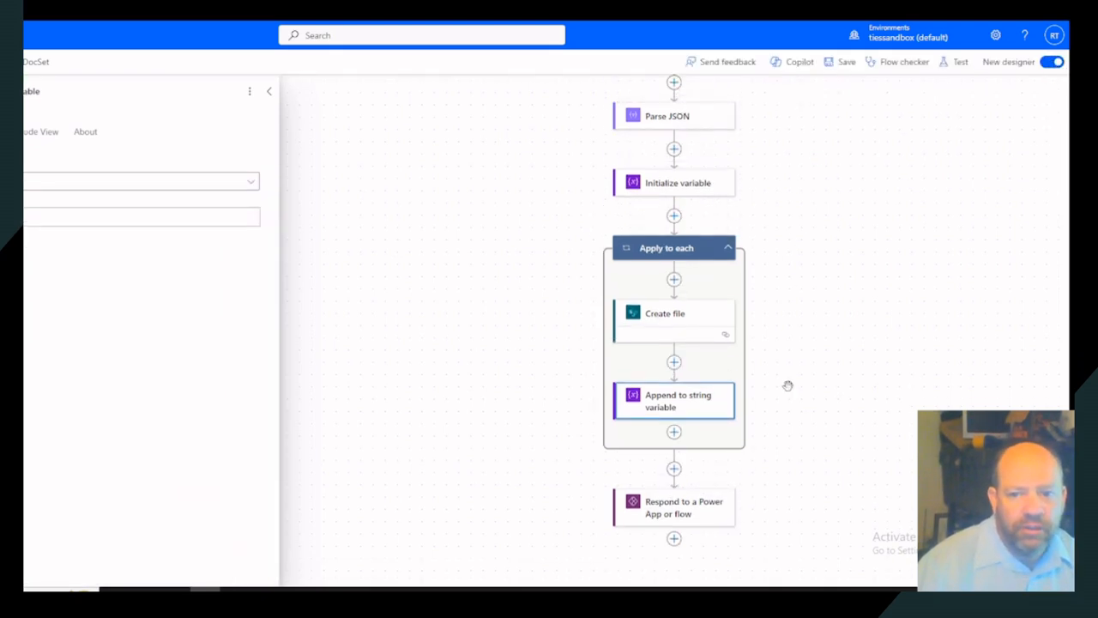
scroll(787, 385, "up", 3)
scroll(788, 385, "up", 1)
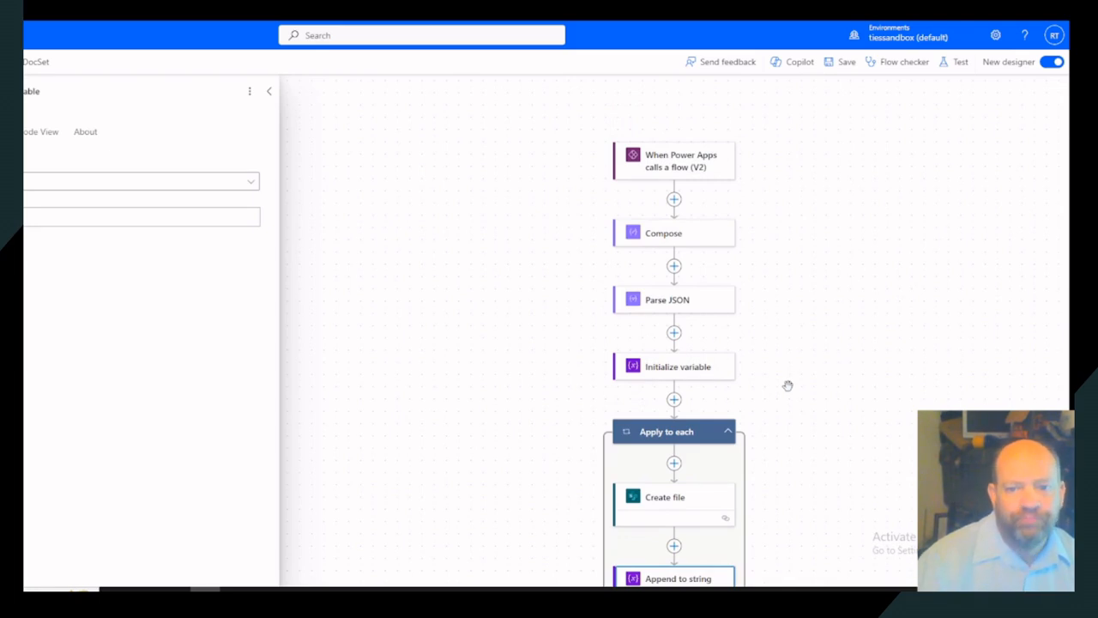
- Inspect the inputs of the Power Apps trigger, the Compose action and the Parse JSON action with its schema
left_click(675, 166)
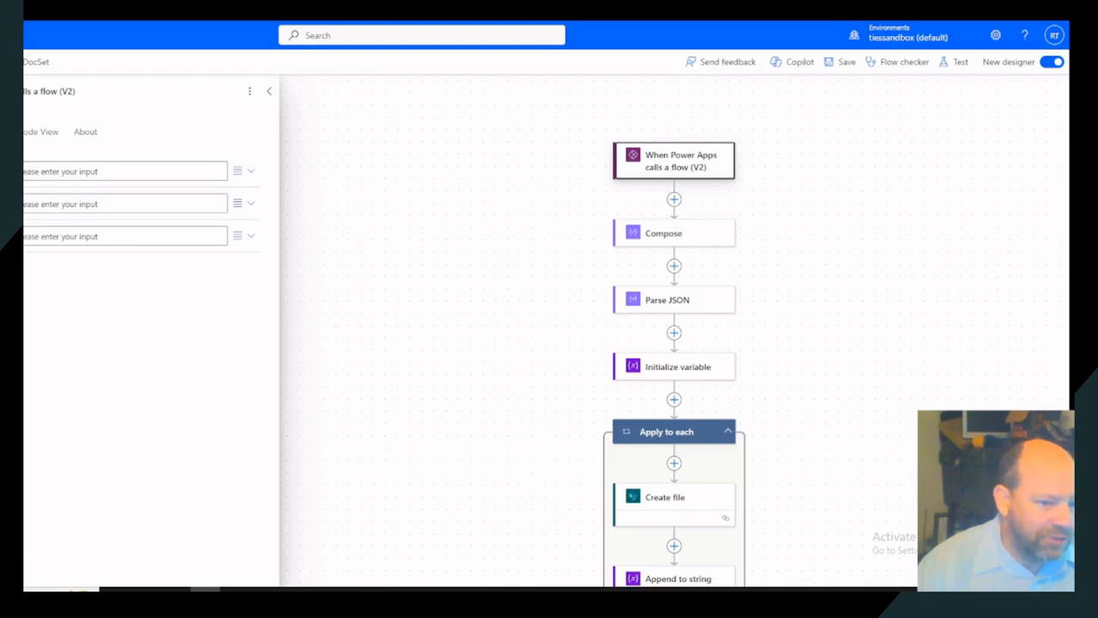
left_click(701, 241)
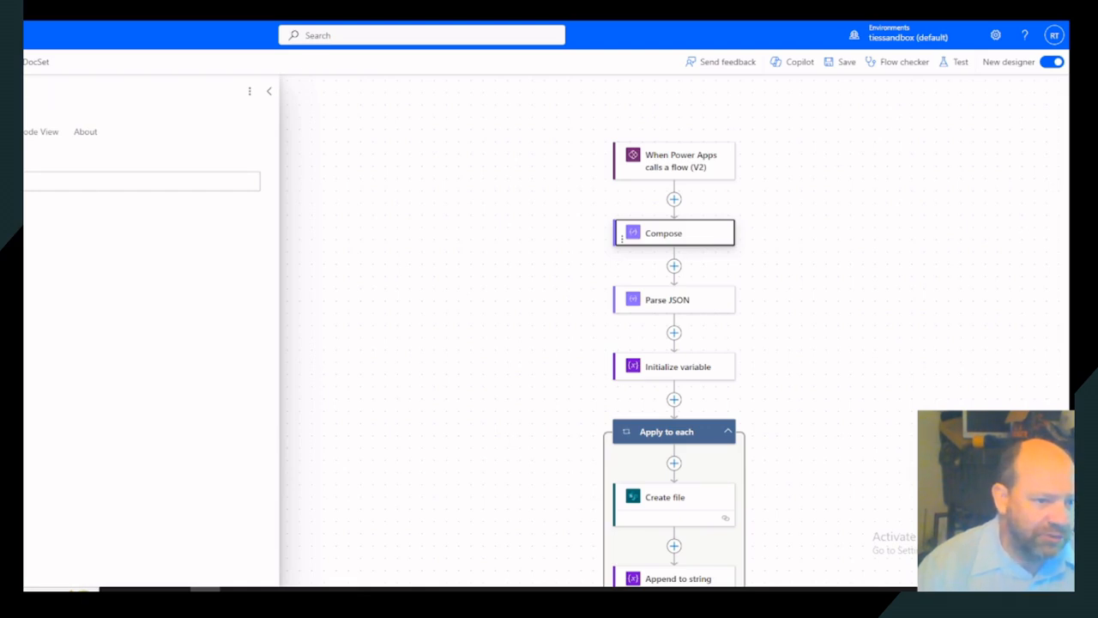
left_click(690, 165)
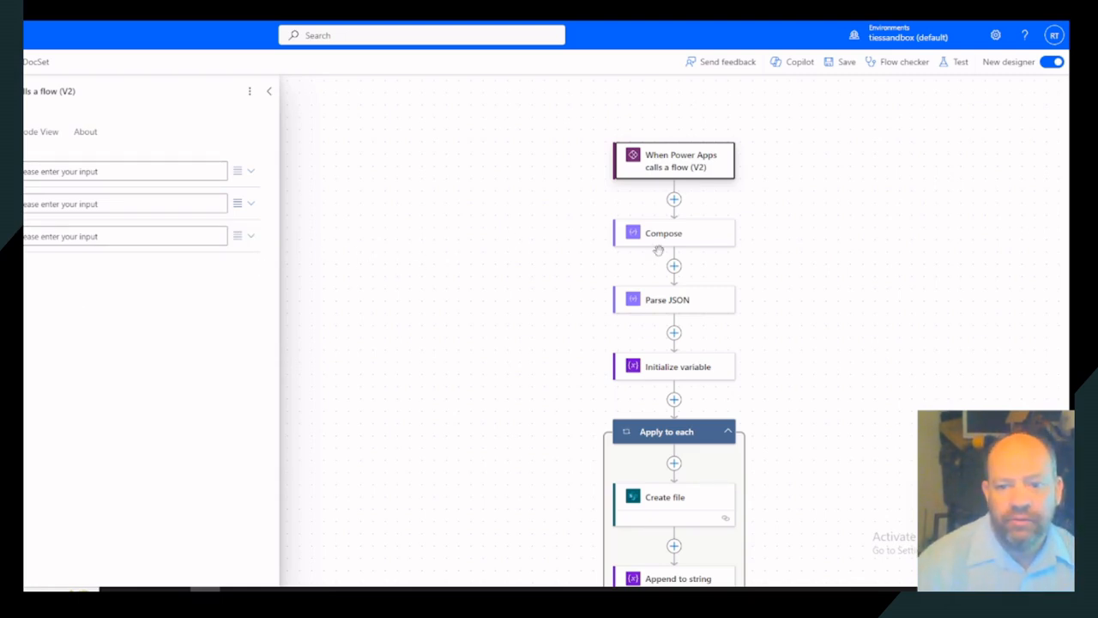
left_click(706, 248)
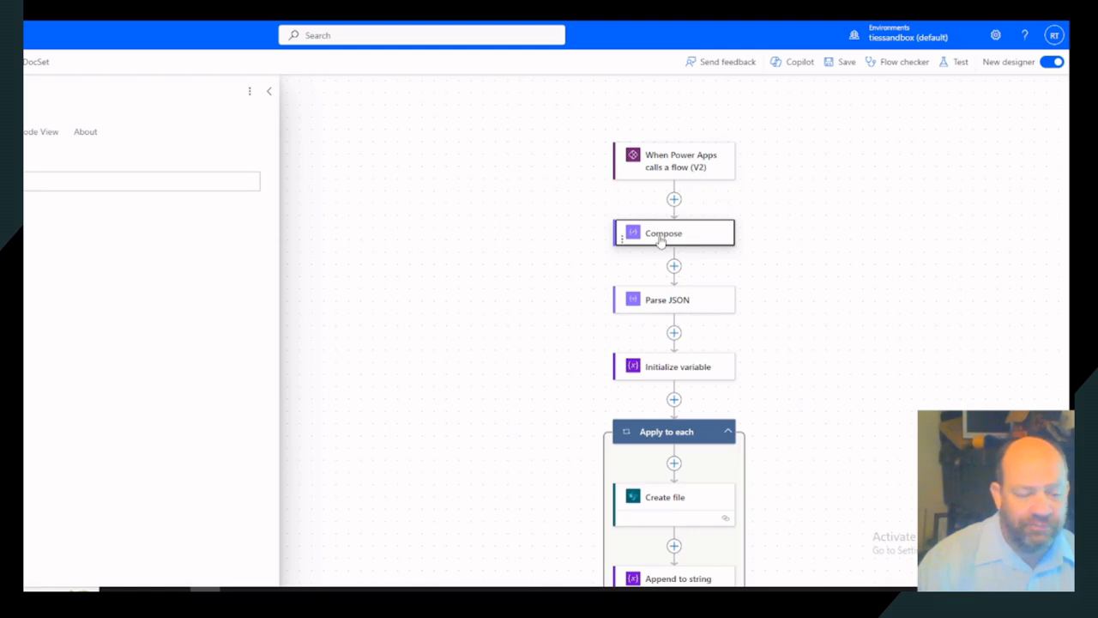
left_click(705, 304)
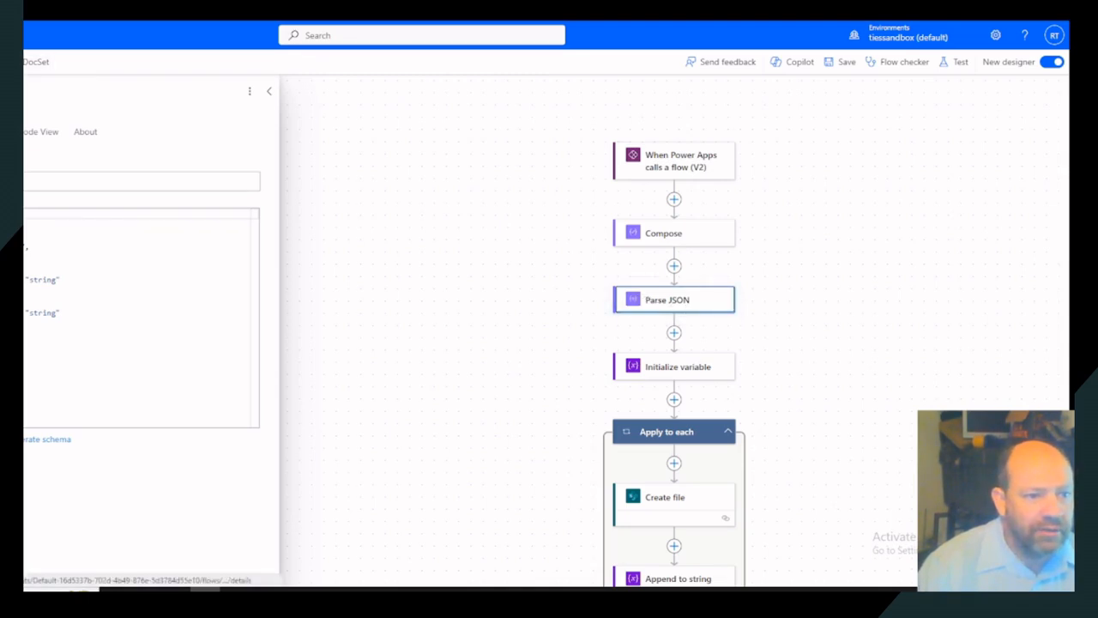
- Open a past run of the flow from the run history and copy the Parse JSON action's output body
left_click(25, 62)
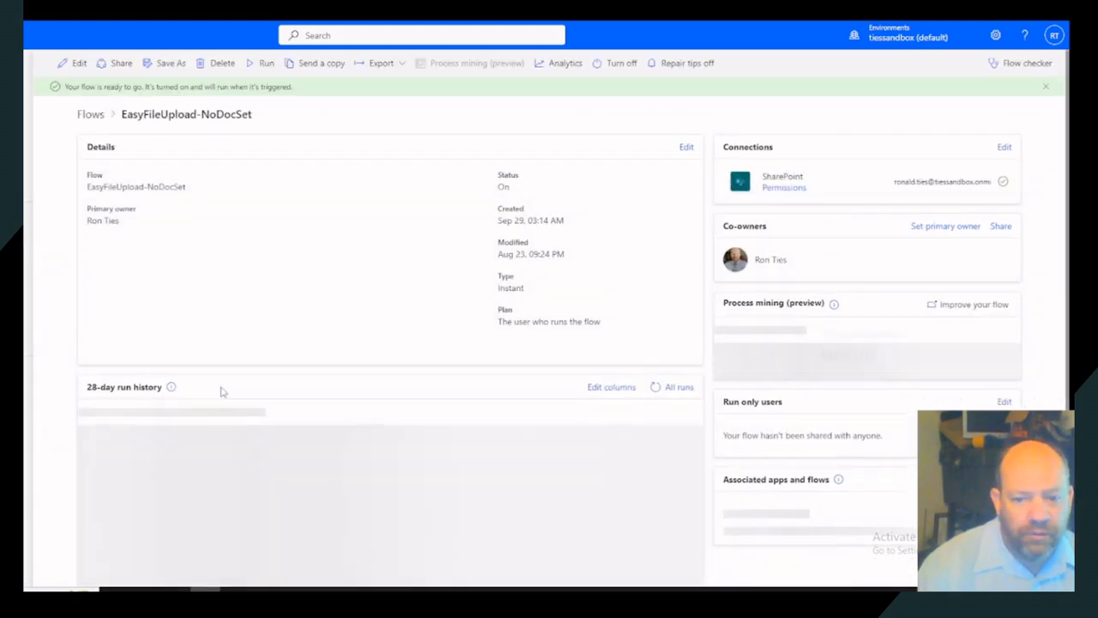
left_click(173, 456)
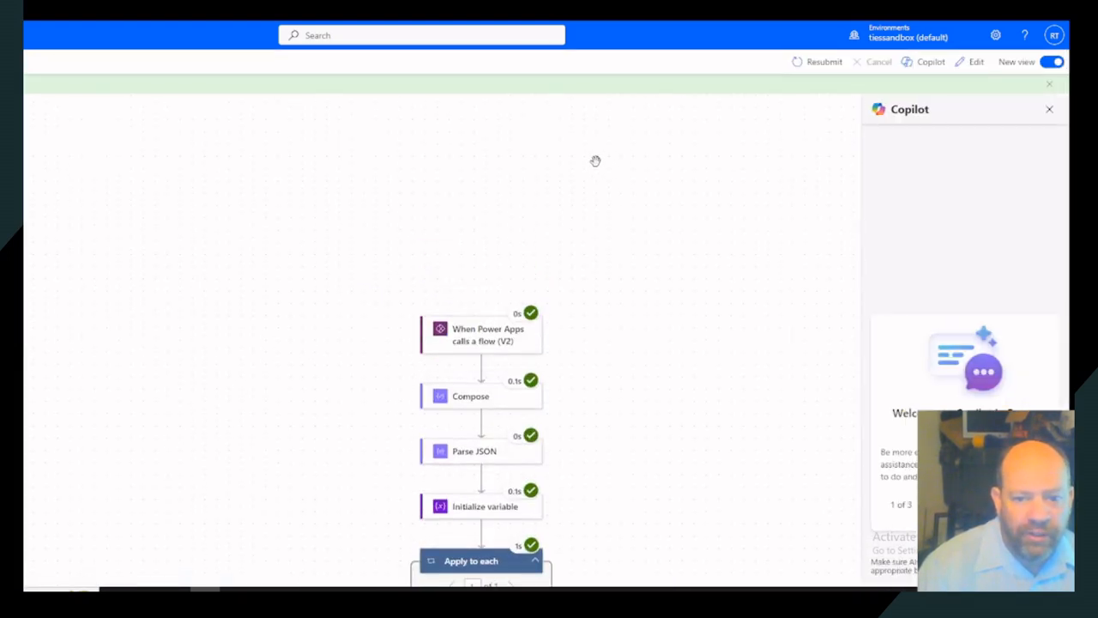
left_click(483, 457)
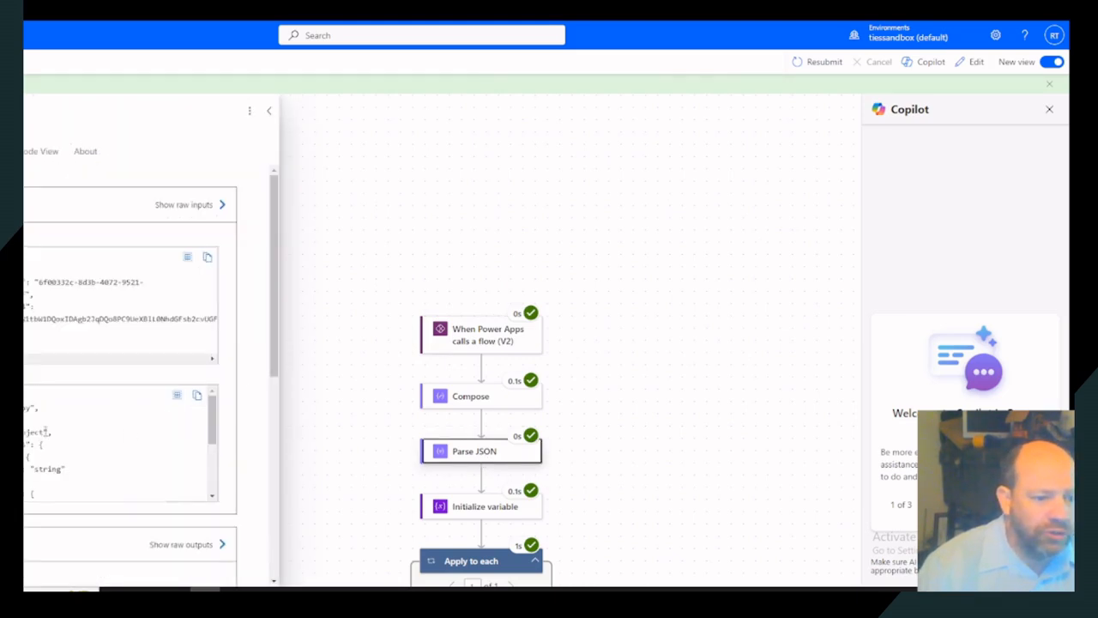
scroll(246, 343, "down", 3)
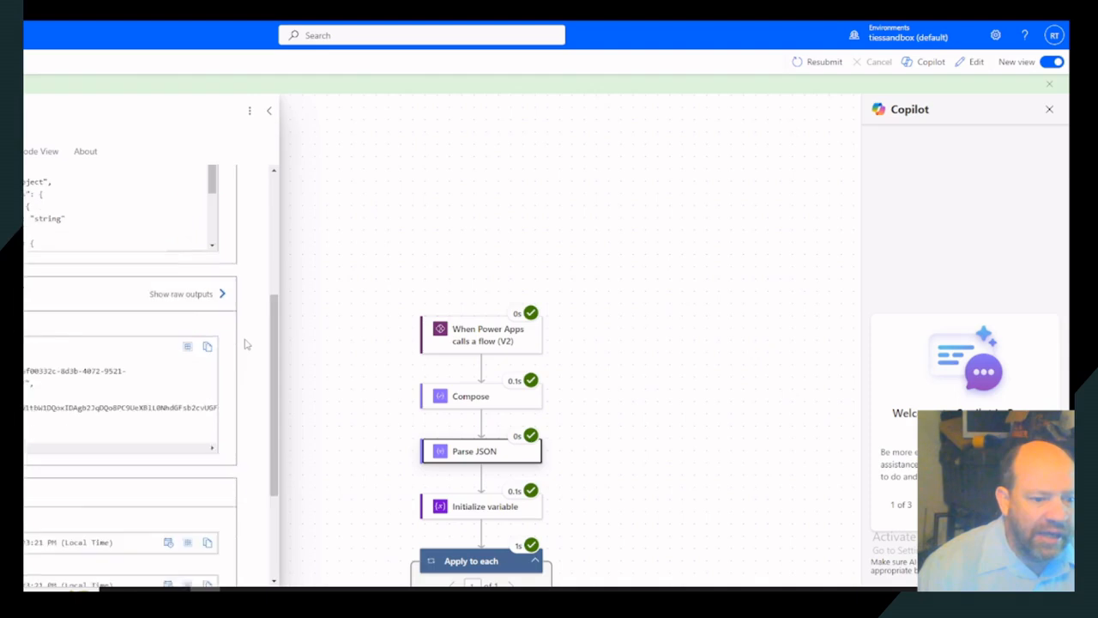
scroll(246, 343, "down", 2)
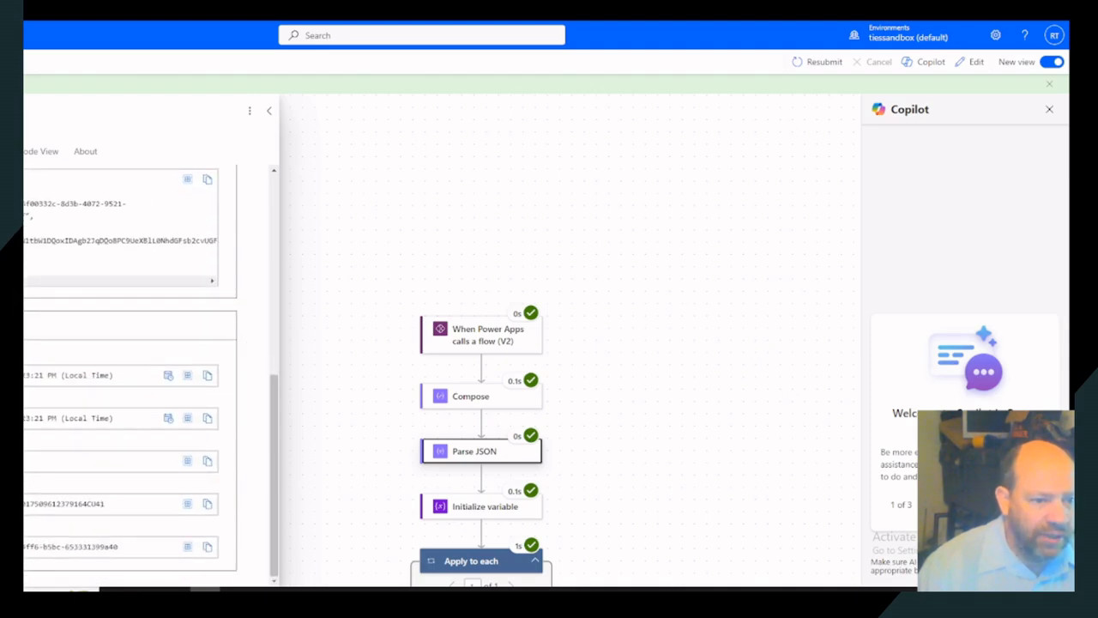
left_click(207, 181)
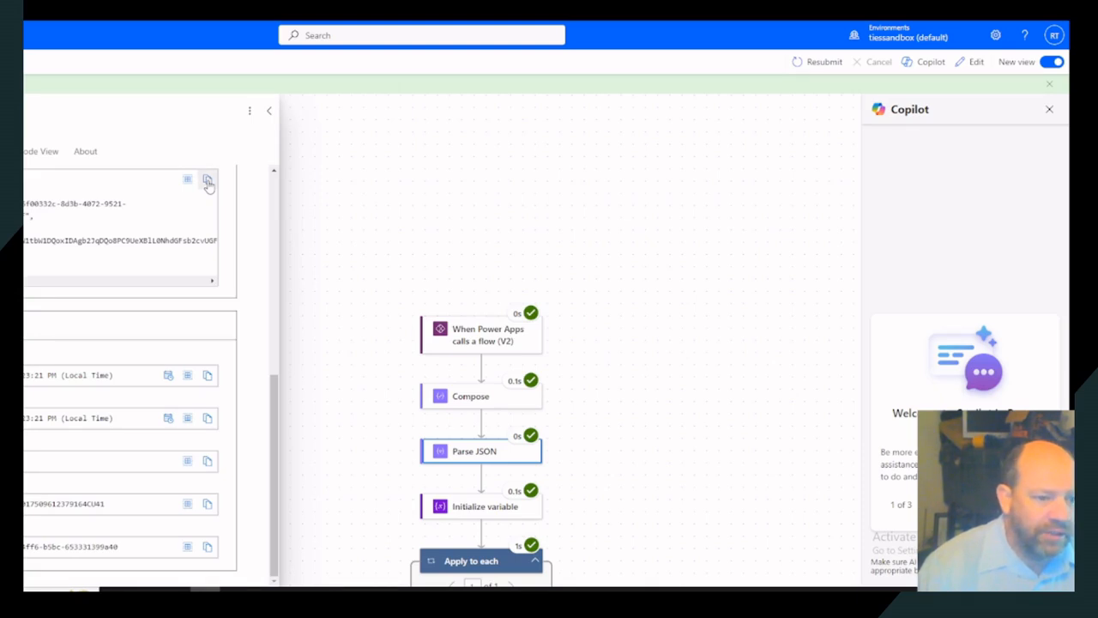
- Reopen the flow for editing and generate the Parse JSON action's schema from the copied run output as the sample payload
left_click(975, 64)
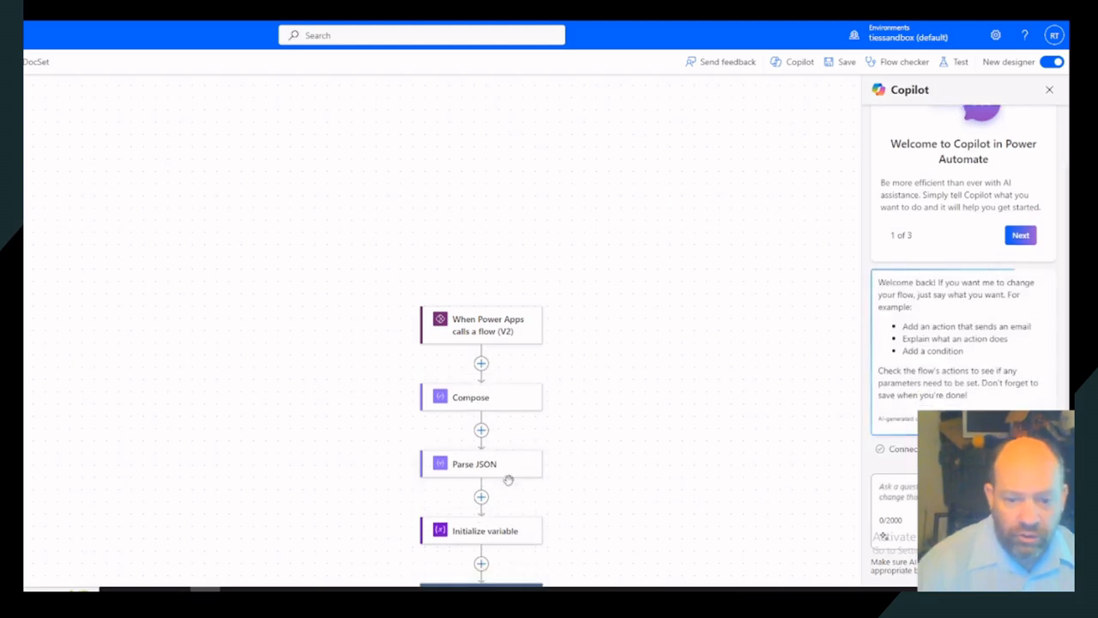
left_click(489, 468)
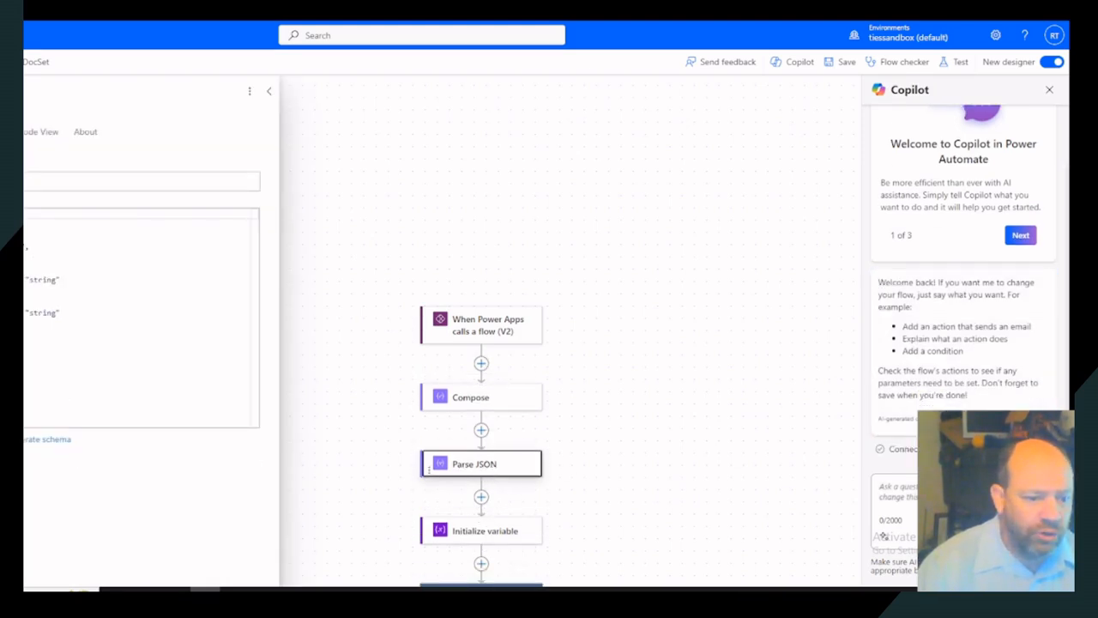
left_click(52, 440)
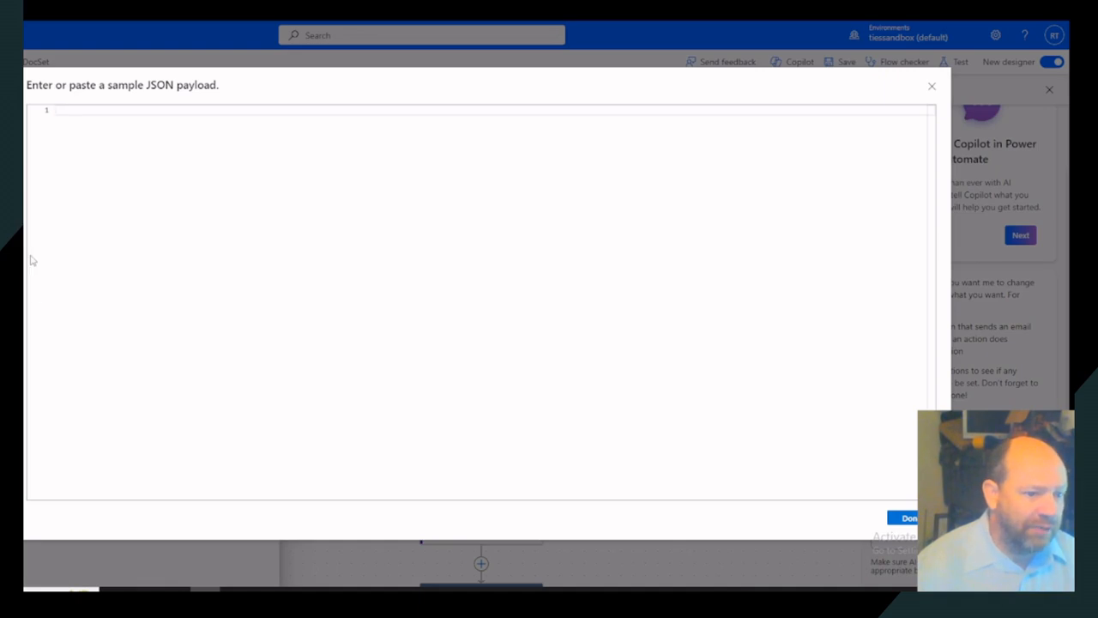
key("ctrl+v")
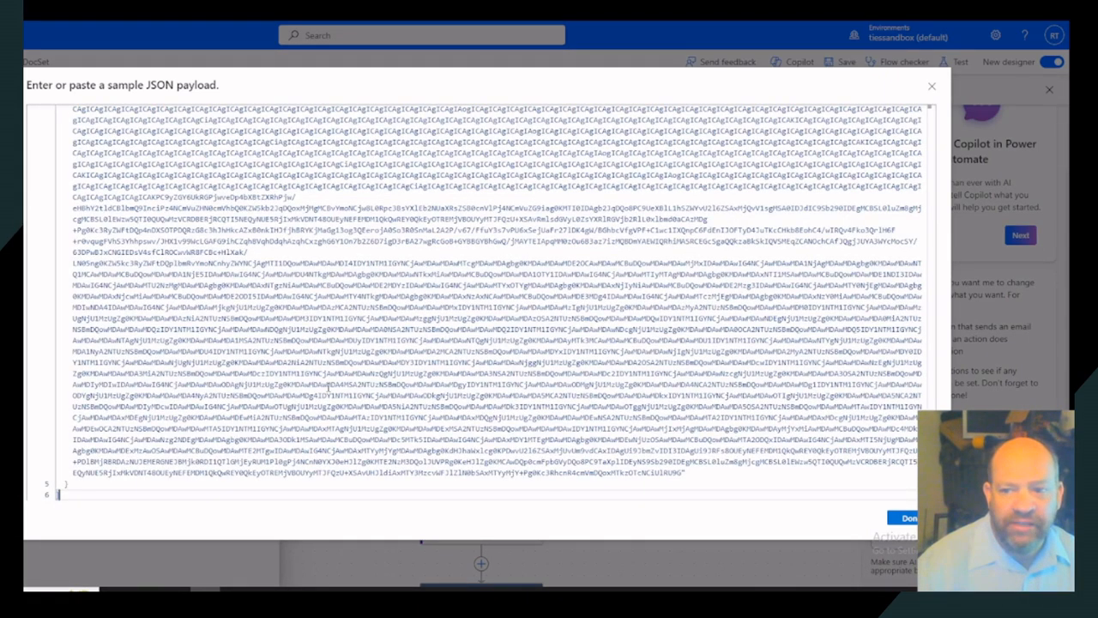
scroll(327, 391, "up", 3)
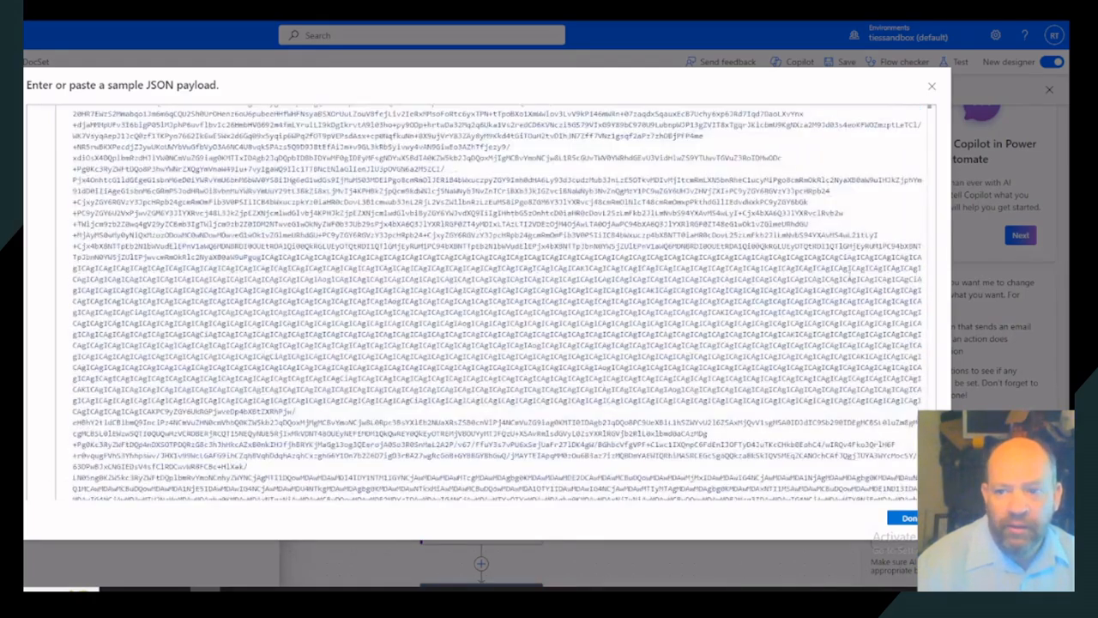
left_click_drag(931, 487, 931, 93)
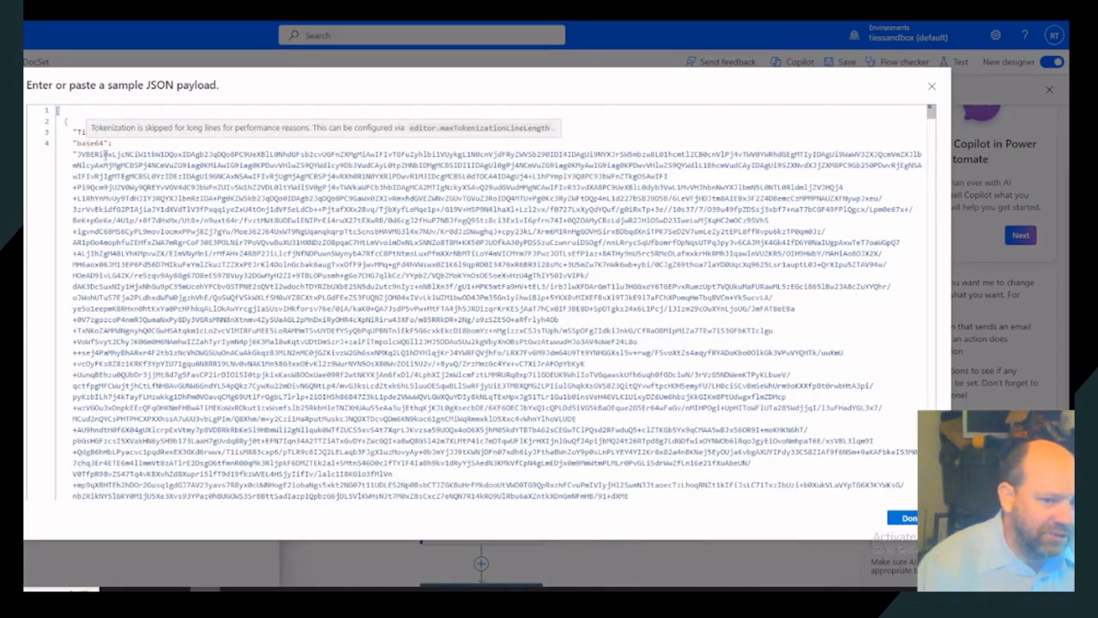
scroll(600, 353, "down", 10)
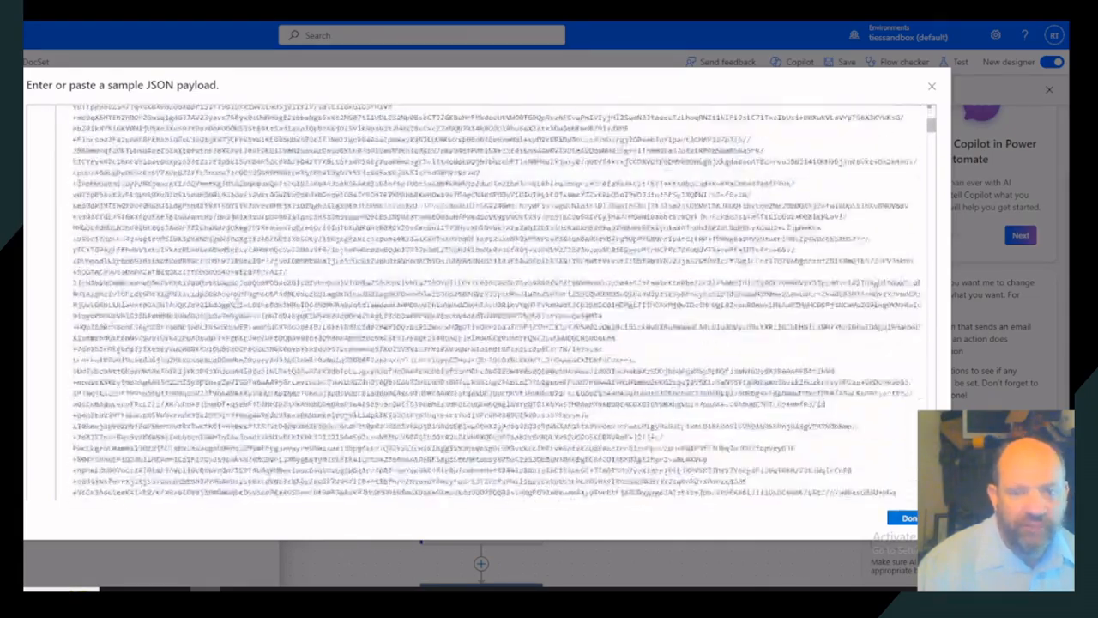
scroll(237, 304, "down", 5)
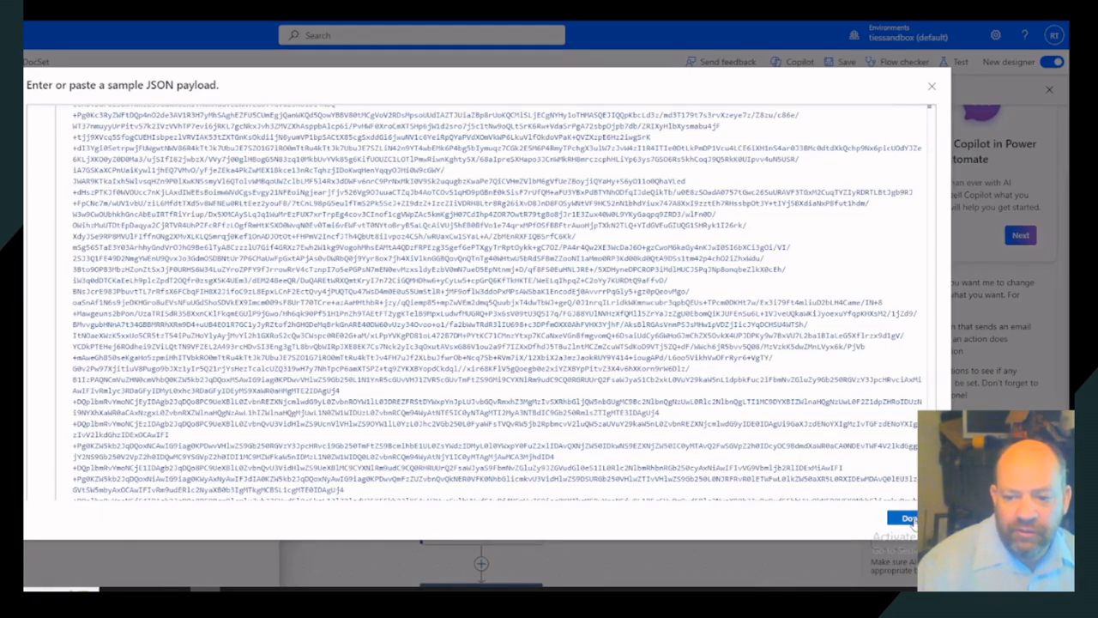
left_click(908, 519)
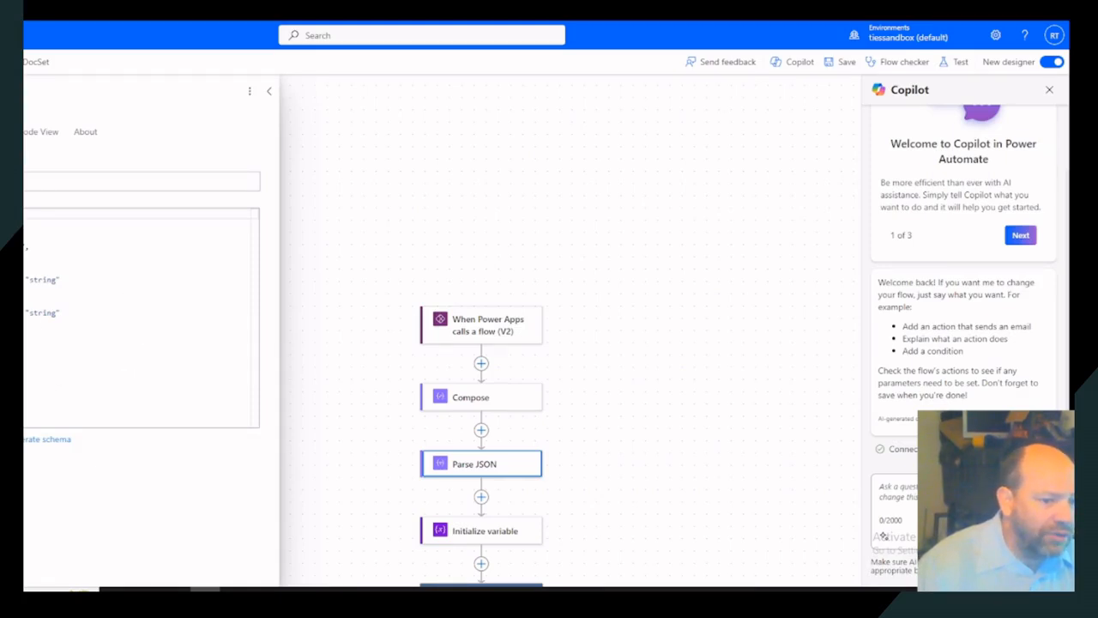
- Try duplicating the last string property in the Parse JSON schema and undo the addition
left_click_drag(24, 291, 24, 324)
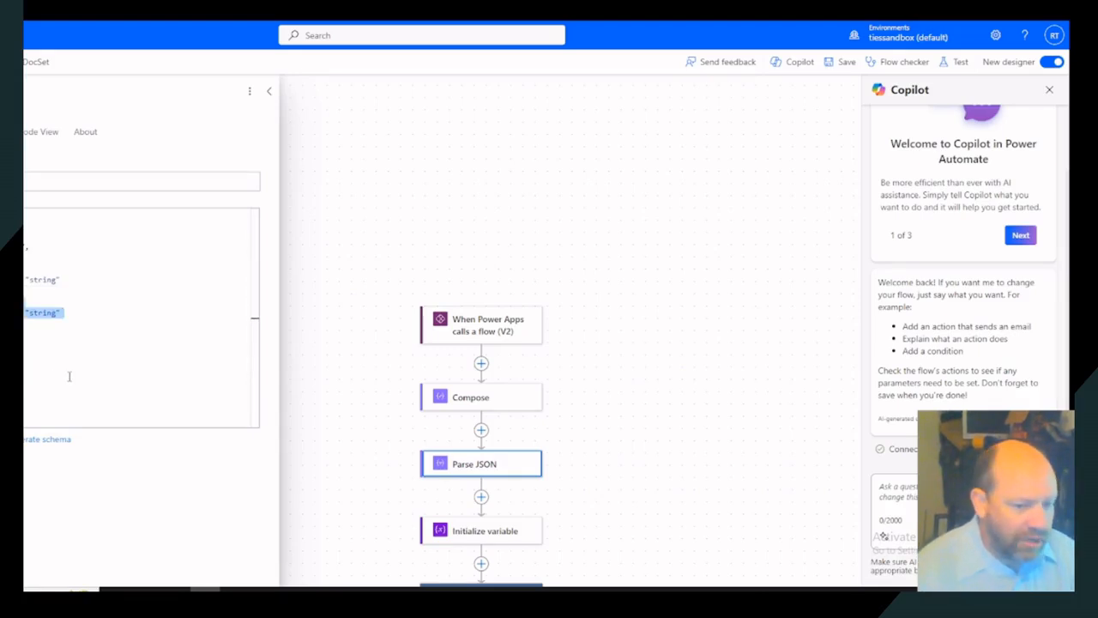
left_click(24, 323)
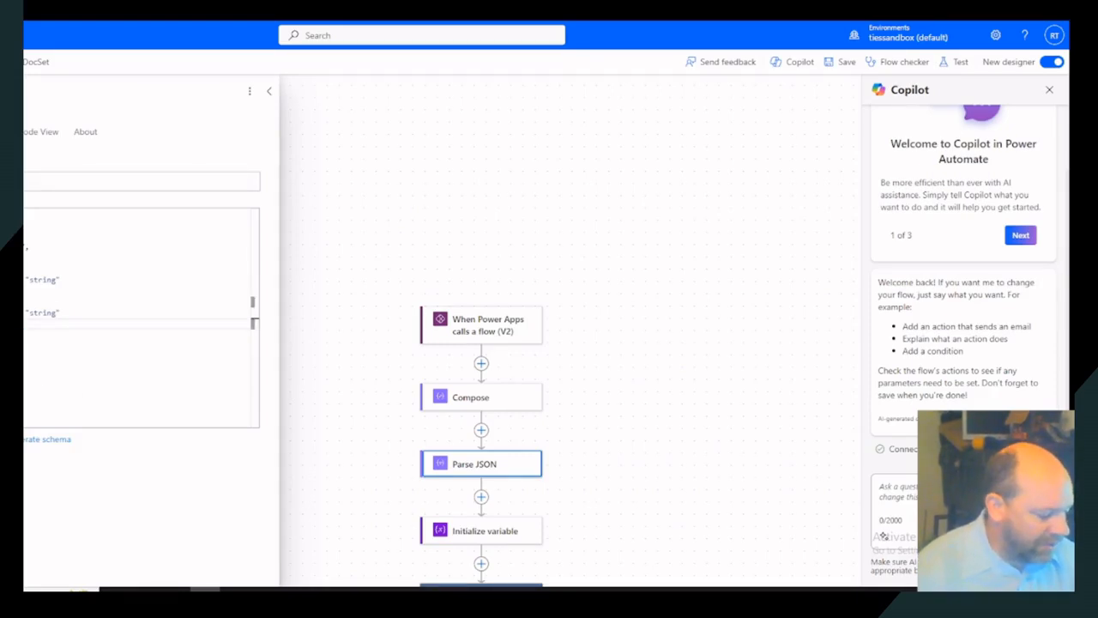
key("ctrl+v")
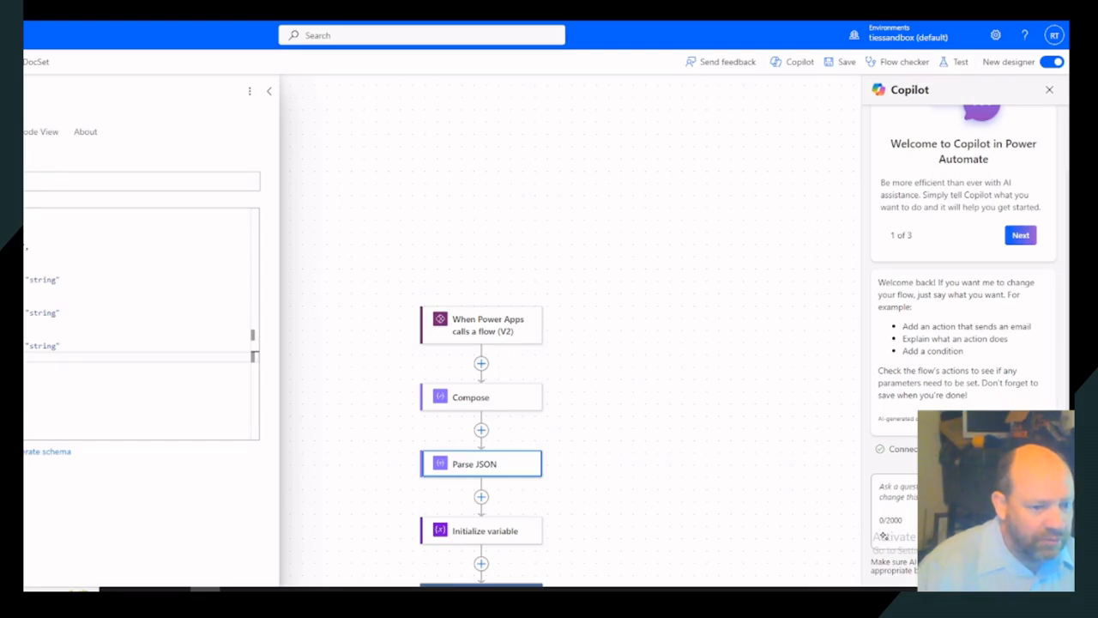
key("ctrl+z")
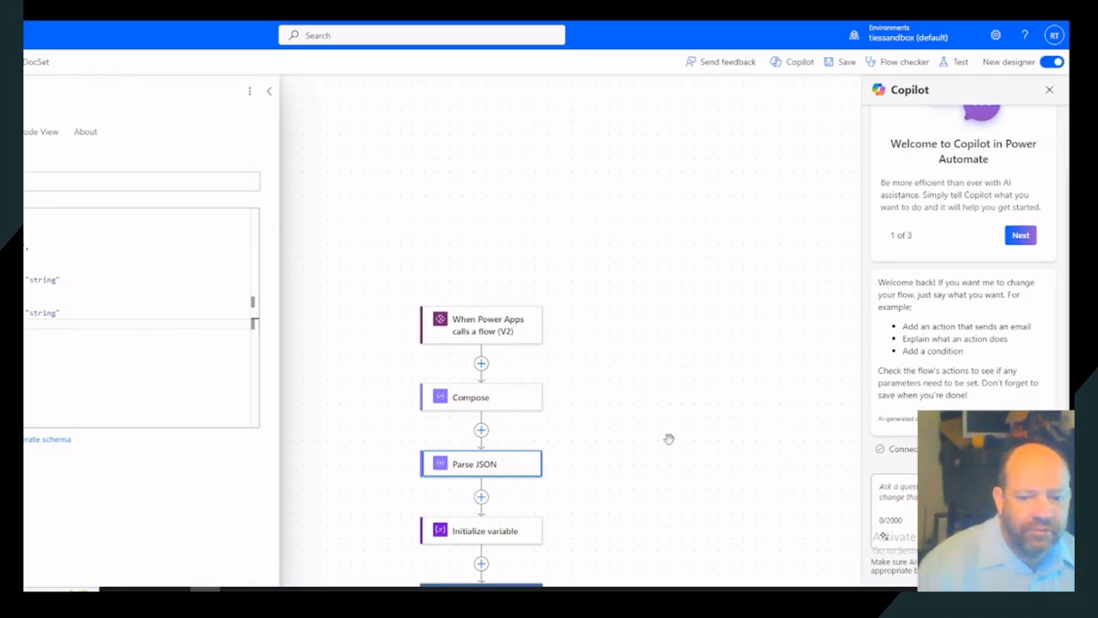
- Inspect the settings of the Initialize variable action that precedes the Apply to each loop
scroll(669, 438, "down", 3)
scroll(669, 439, "down", 2)
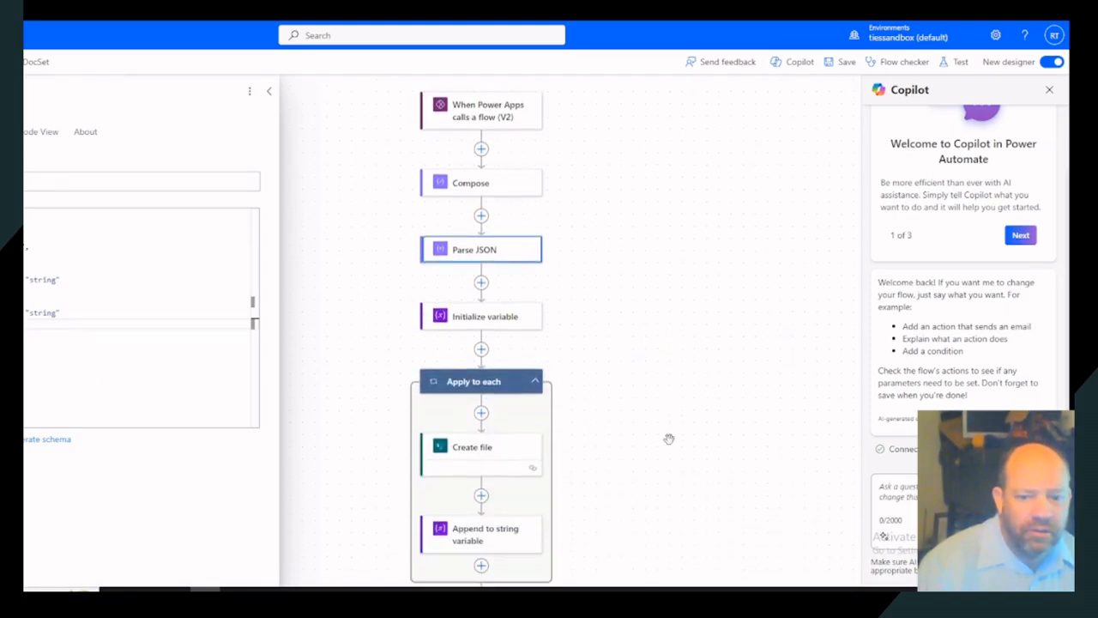
left_click(490, 323)
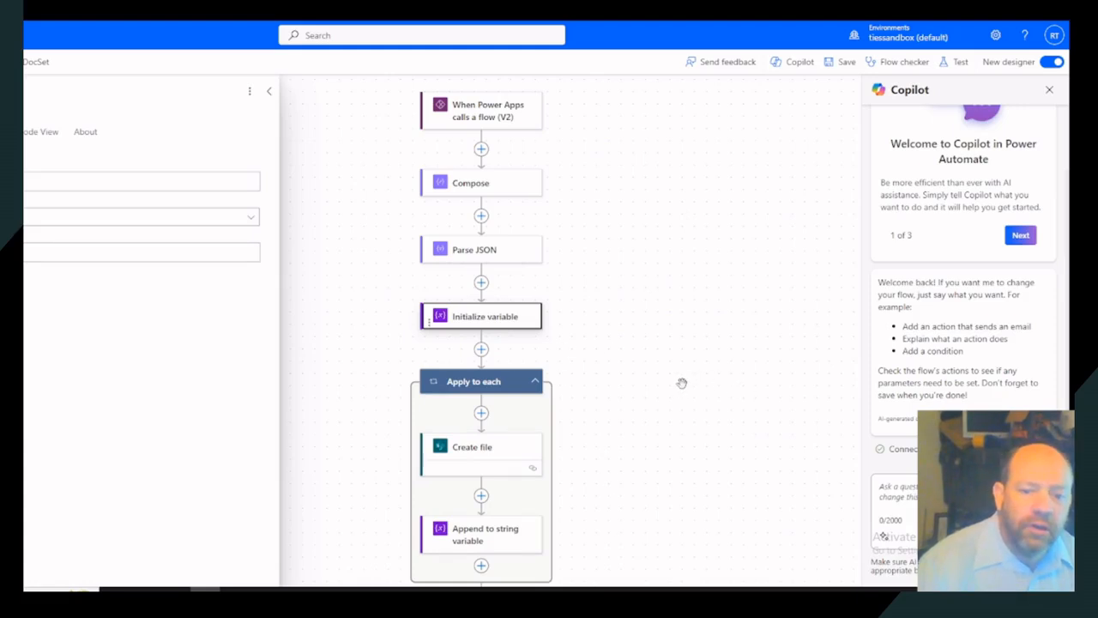
- Try to add an "update file" action after Create file in the loop, and delete the Initialize variable 1 action inserted by mistake
scroll(681, 383, "down", 2)
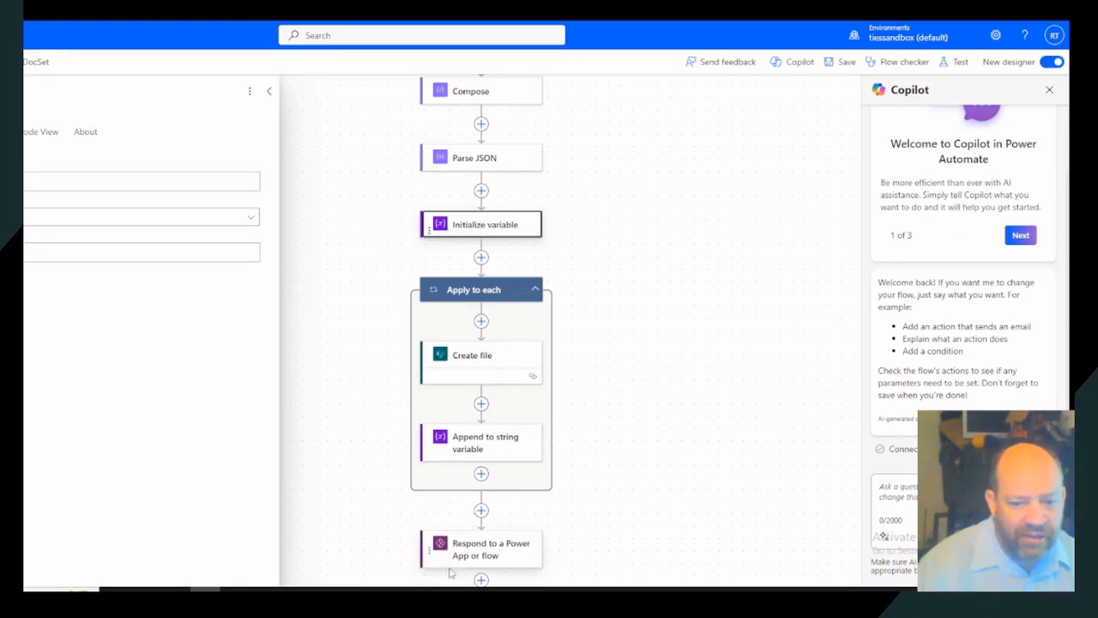
left_click(480, 408)
left_click(561, 401)
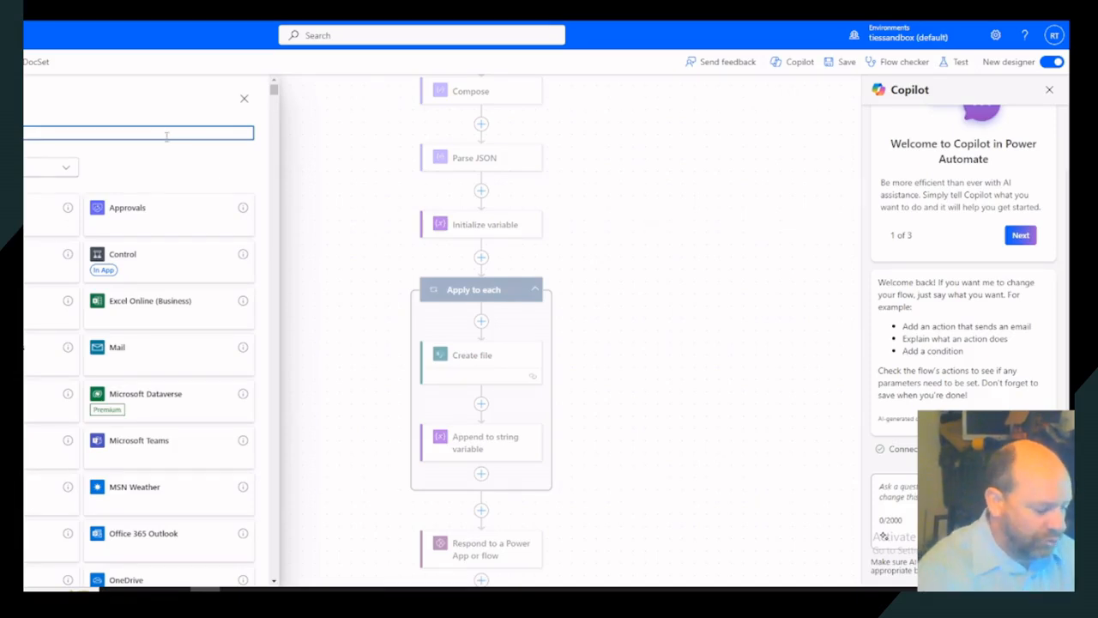
type("update file")
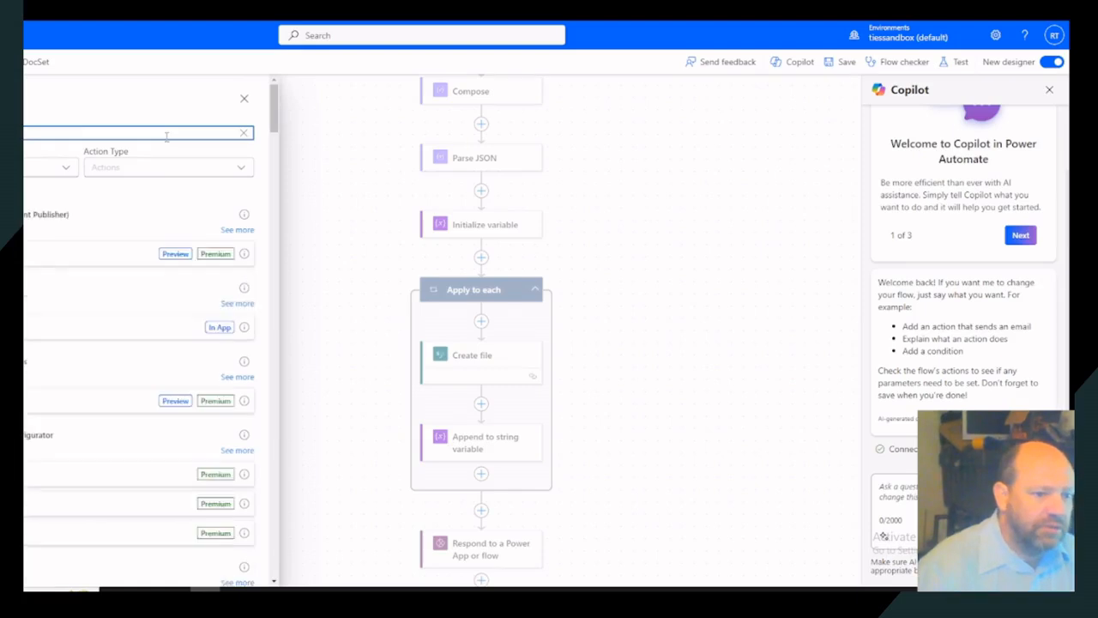
left_click(28, 327)
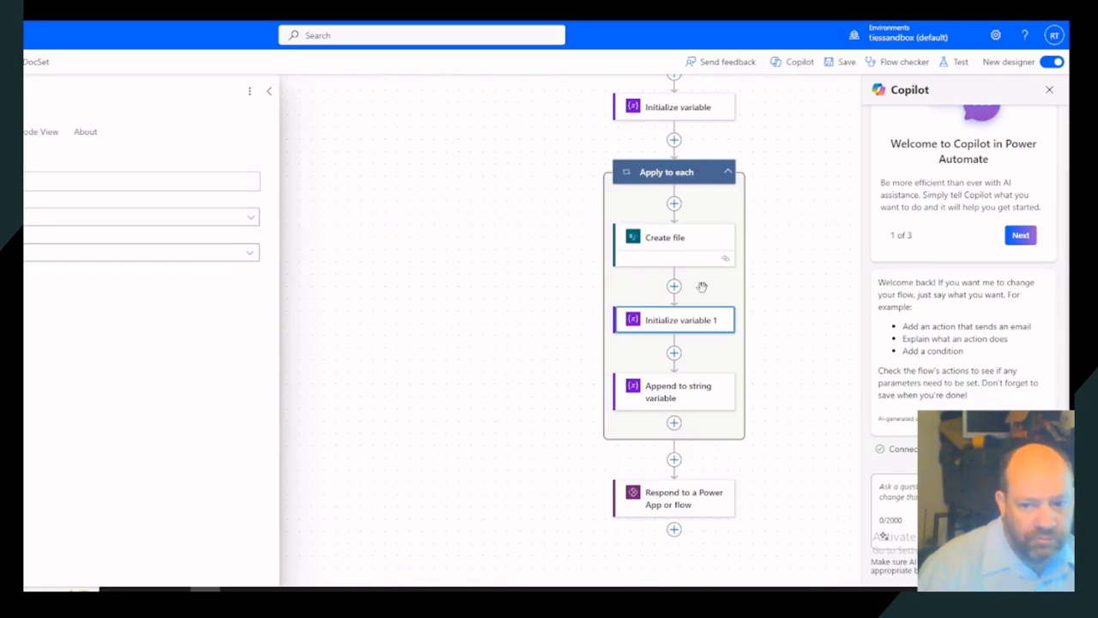
right_click(701, 330)
left_click(724, 332)
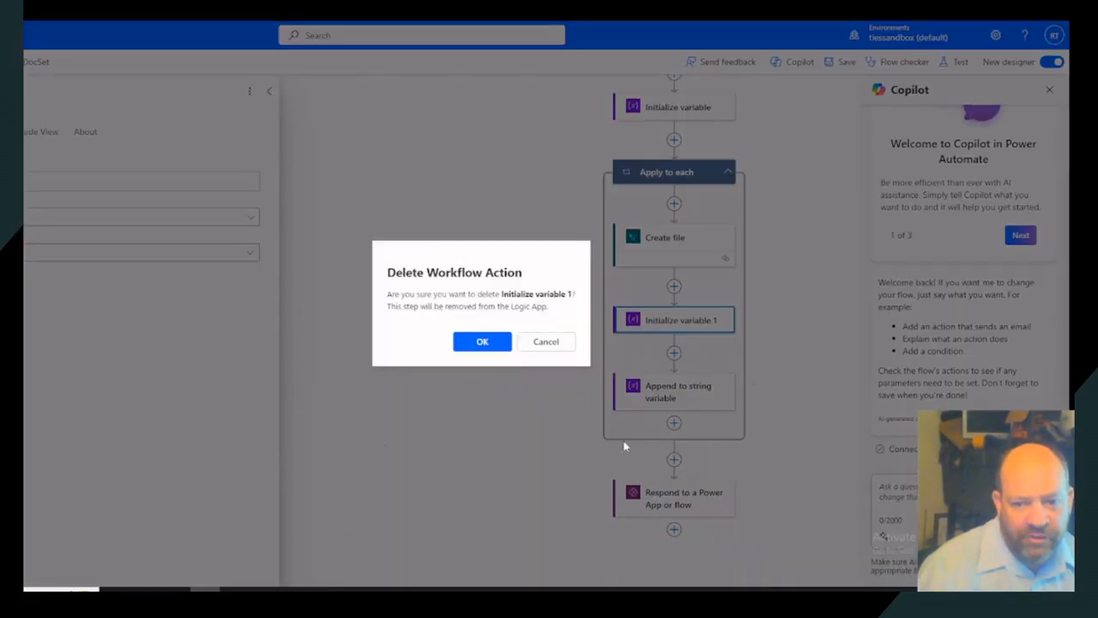
left_click(502, 342)
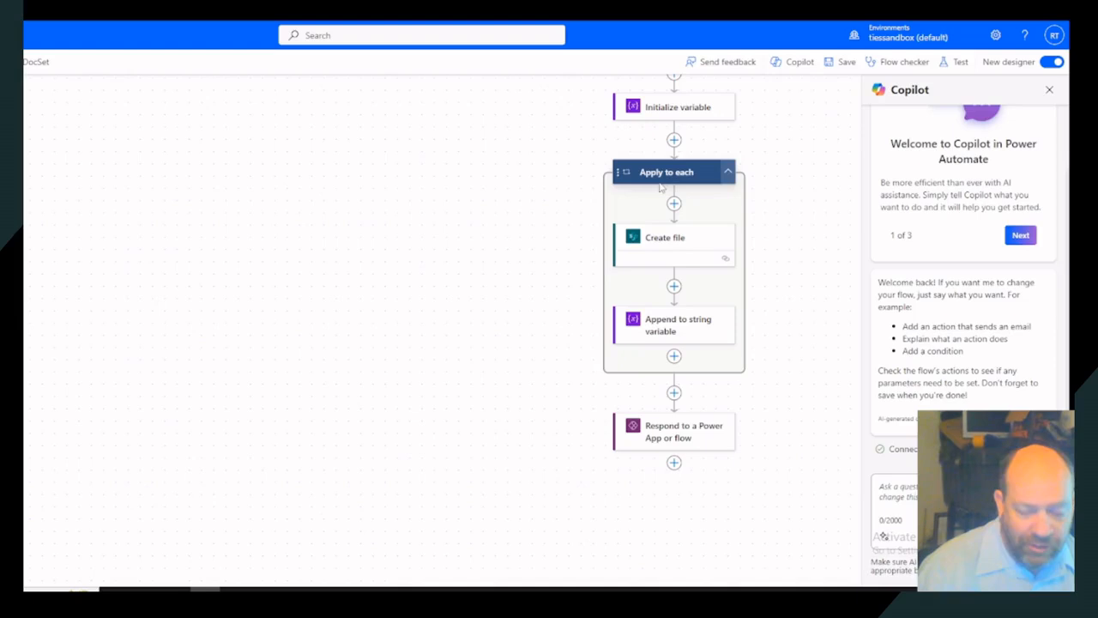
- Inspect the Apply to each loop's input and the parameters of the Create file action inside it
left_click(700, 245)
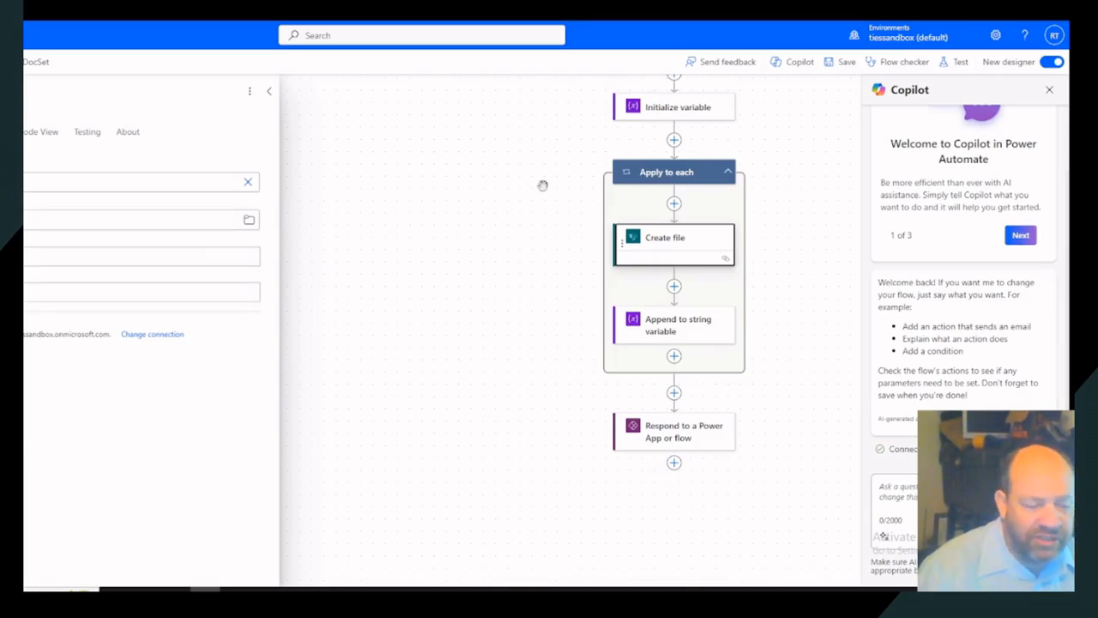
left_click(682, 176)
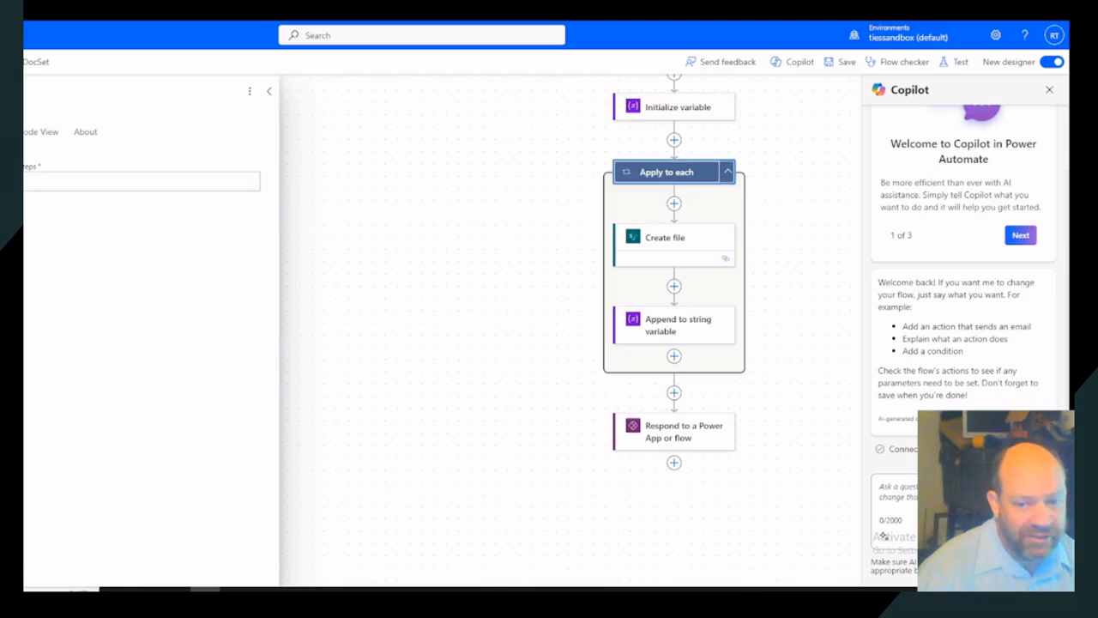
left_click(682, 245)
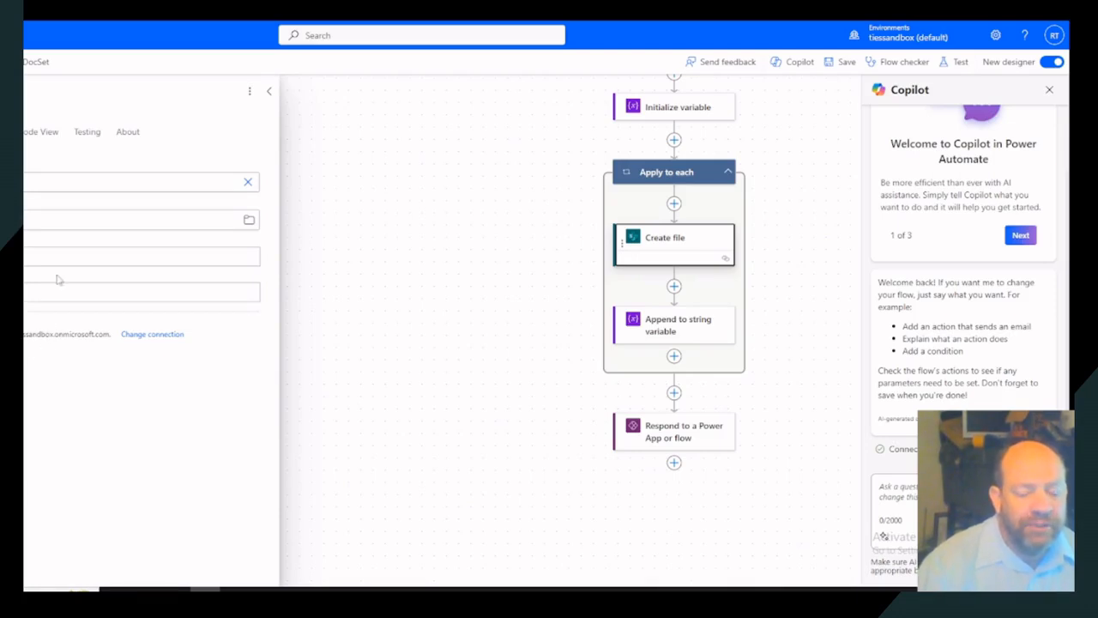
left_click(689, 174)
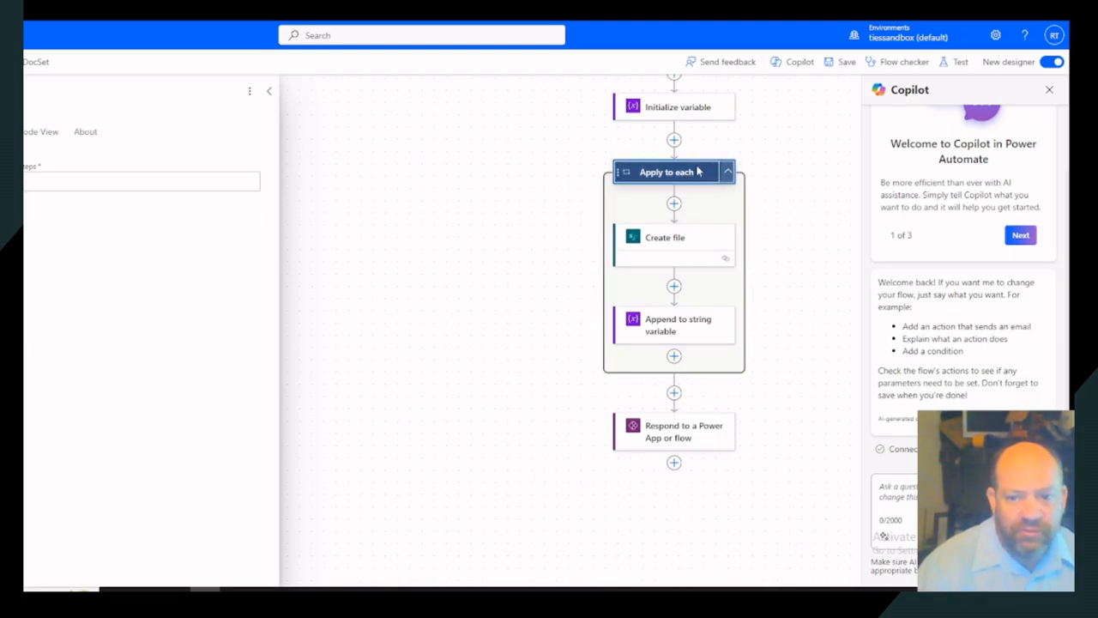
left_click(684, 248)
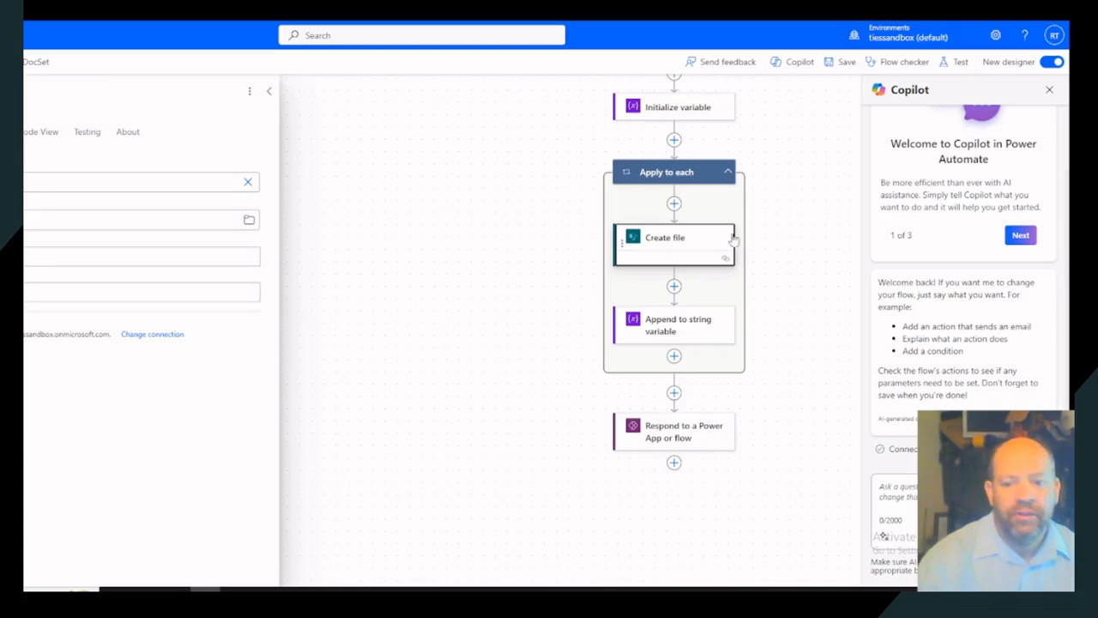
- Inspect the Append to string variable action's value and the Respond to a Power App or flow action
left_click(719, 332)
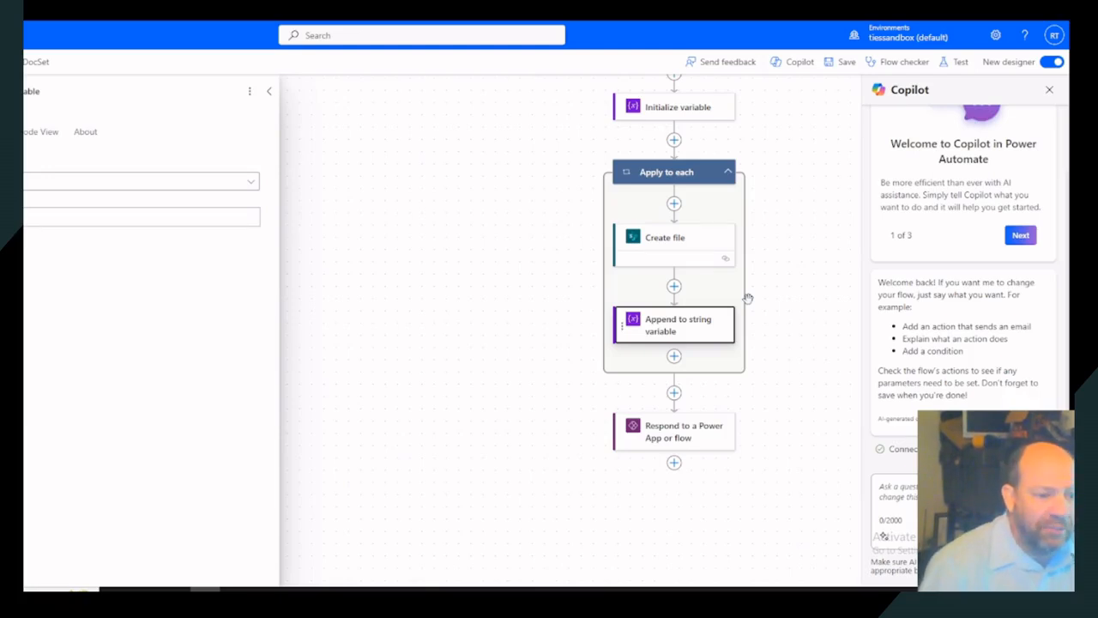
left_click(43, 217)
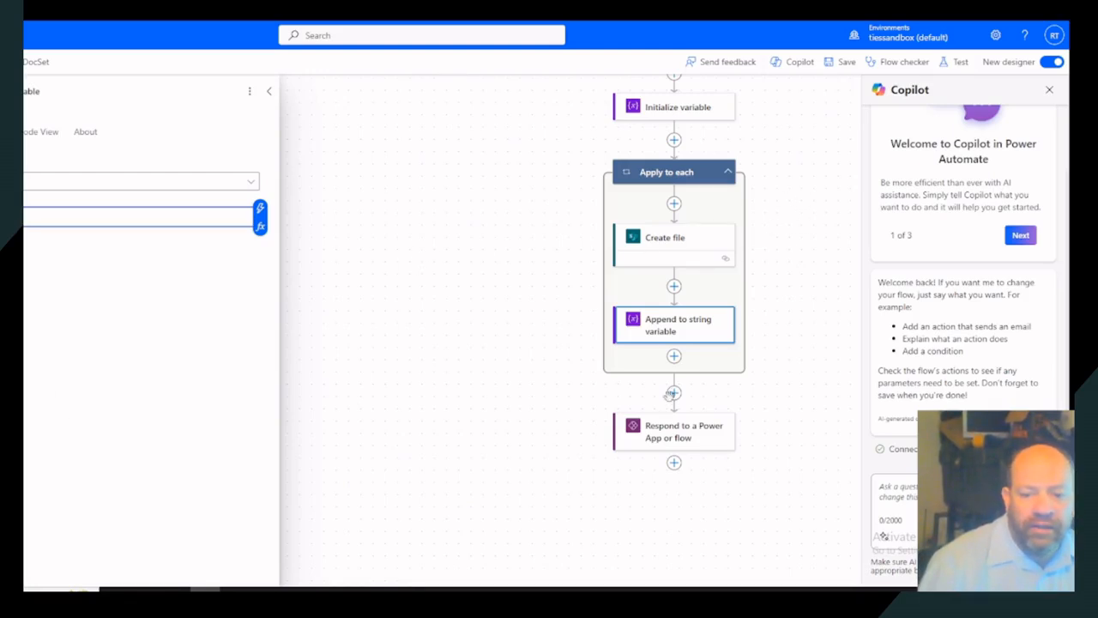
left_click(678, 438)
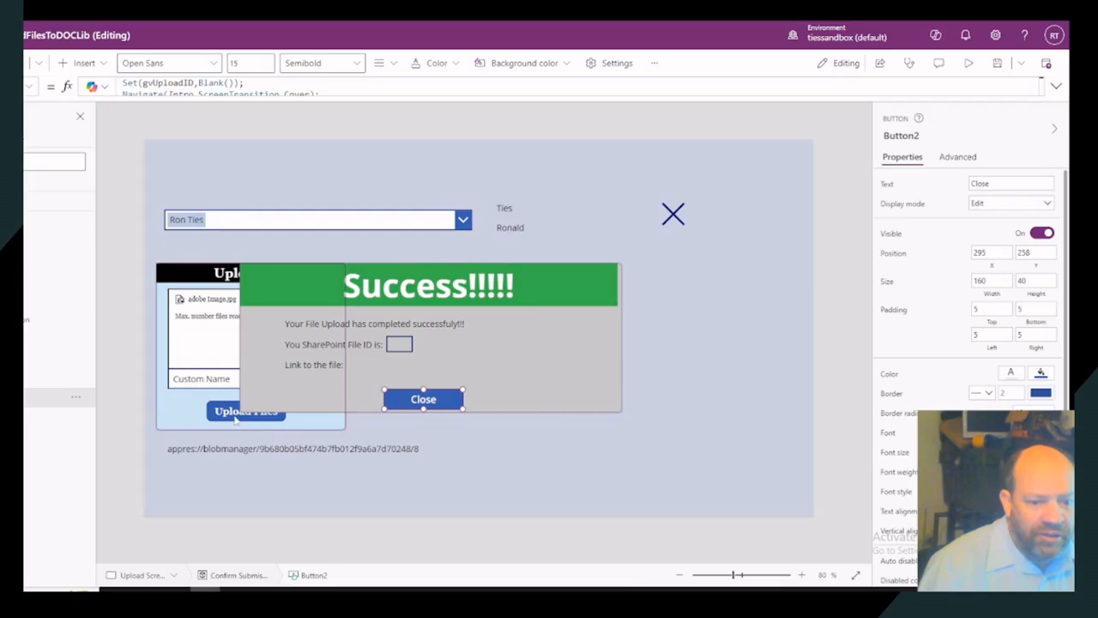
- Switch to the Power Apps editor and examine the gvid output and gvUploadID variable in the Upload Files button's full formula
left_click(226, 410)
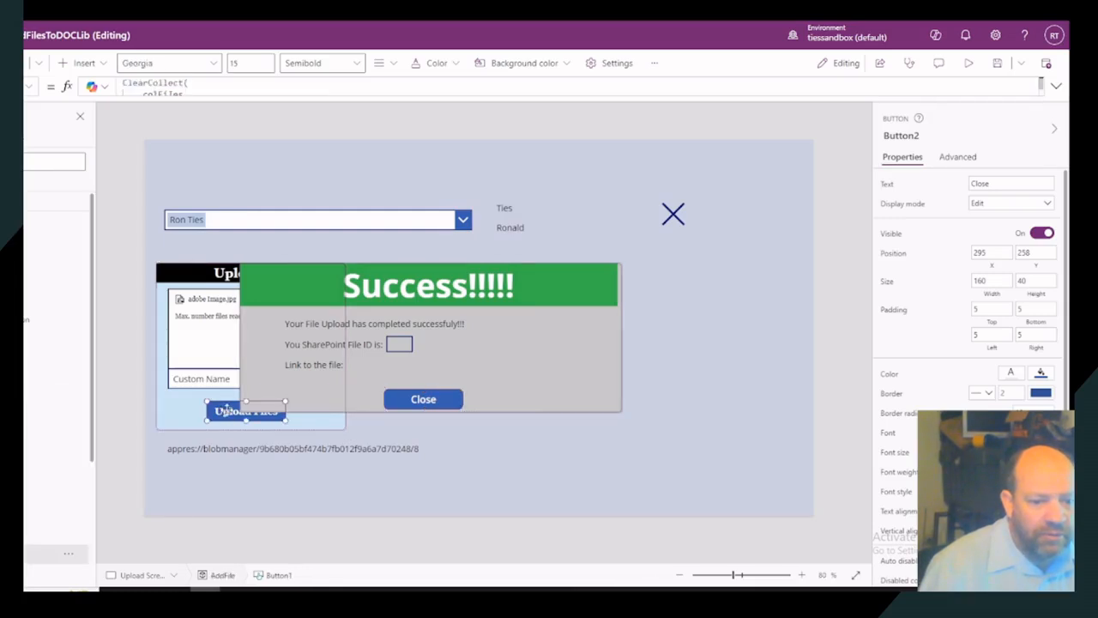
left_click(1055, 87)
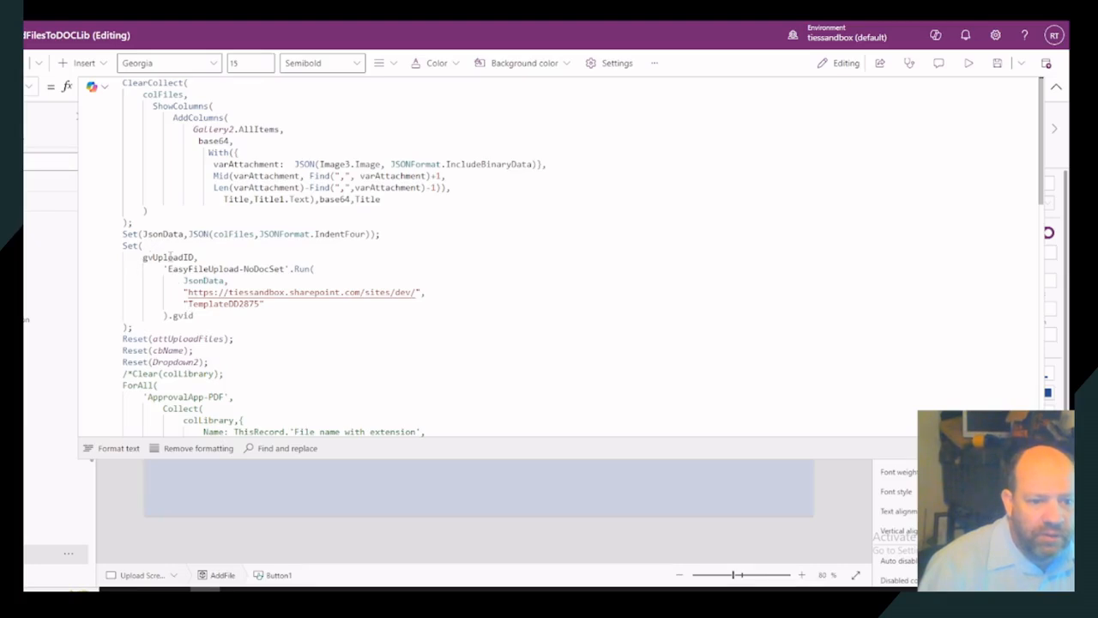
double_click(196, 316)
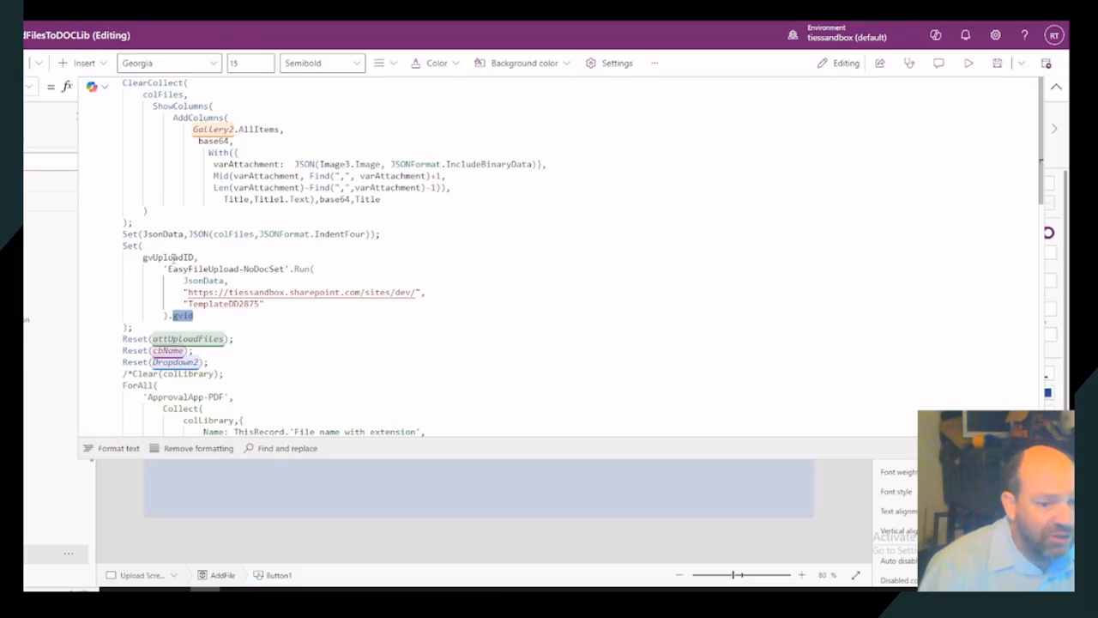
double_click(172, 258)
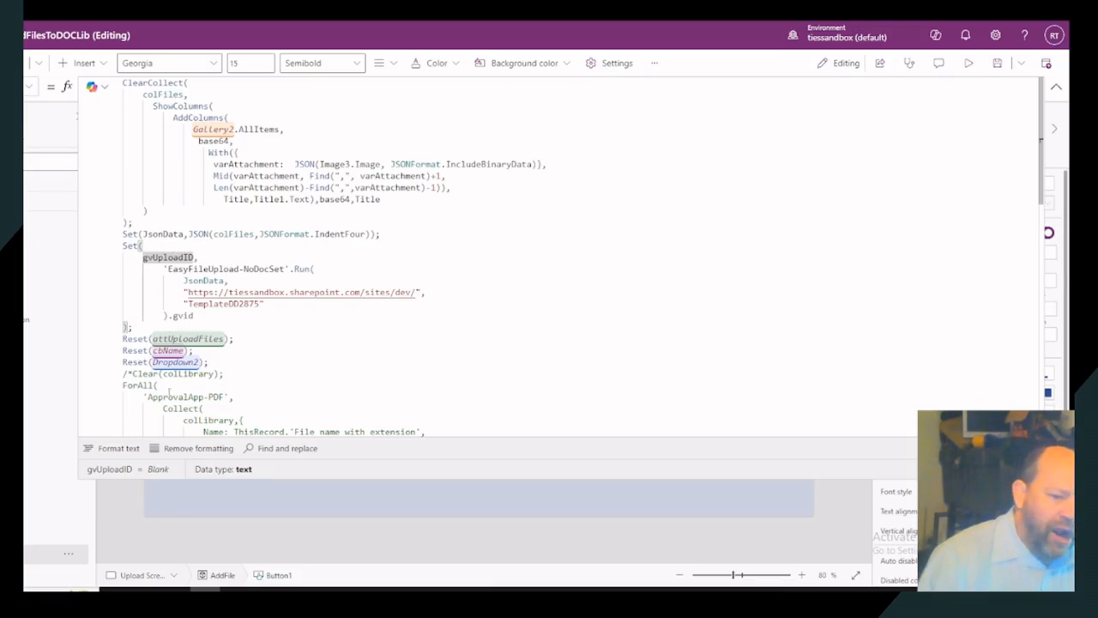
left_click(1057, 91)
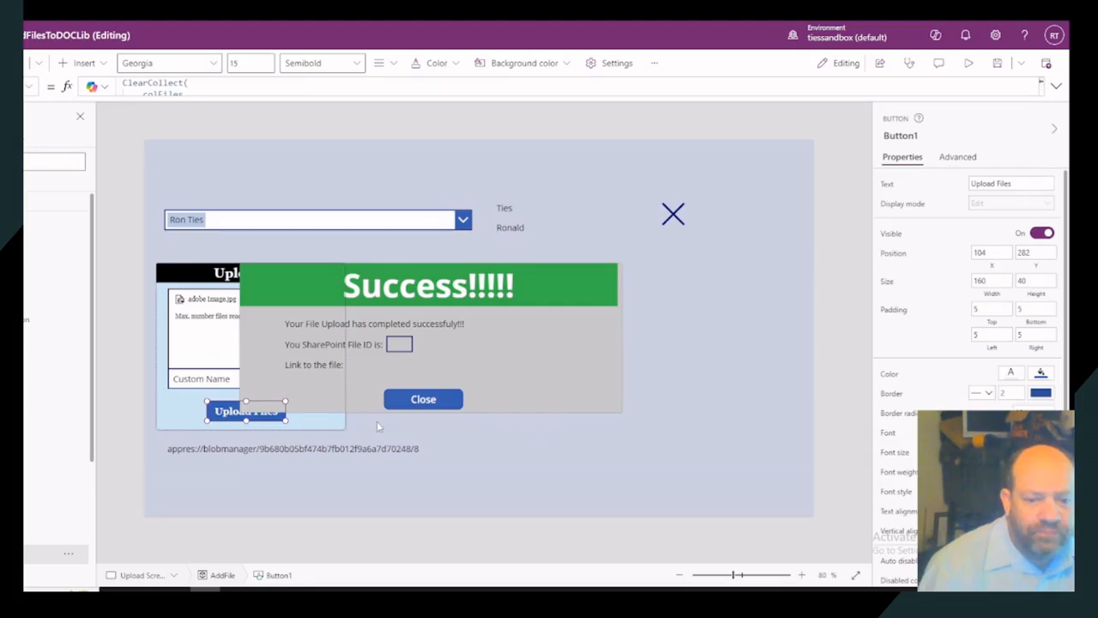
- Run the Close button in the success confirmation container to return to the Intro screen
left_click(424, 401)
left_click(424, 401, "alt")
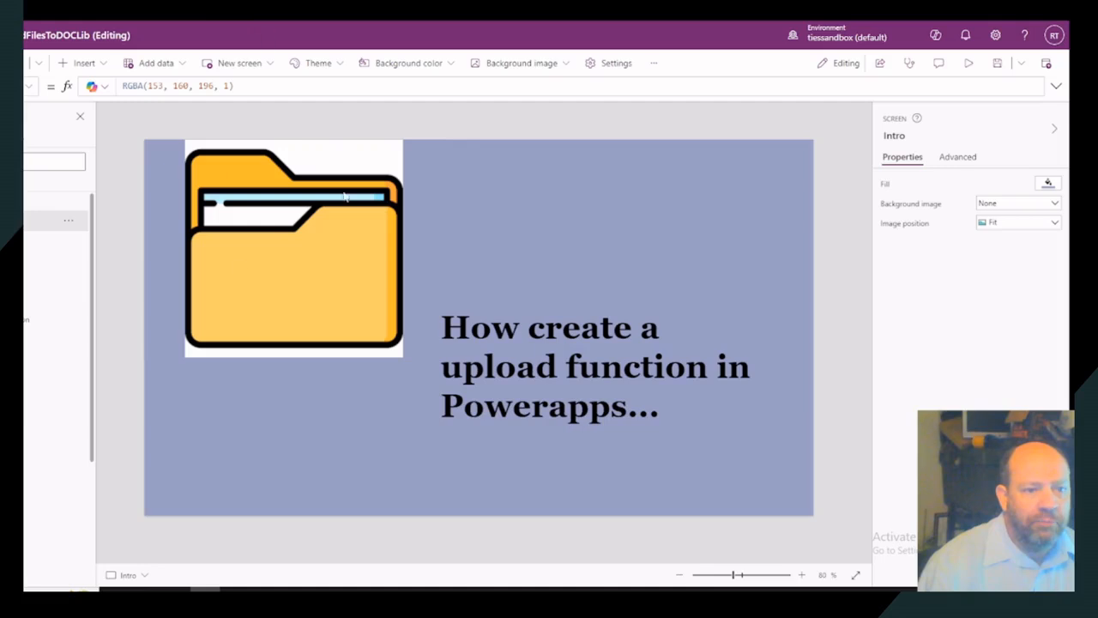
- Open the OpenWithAppPDF app for editing from the Power Apps home page and go to its Submission screen
left_click(8, 36)
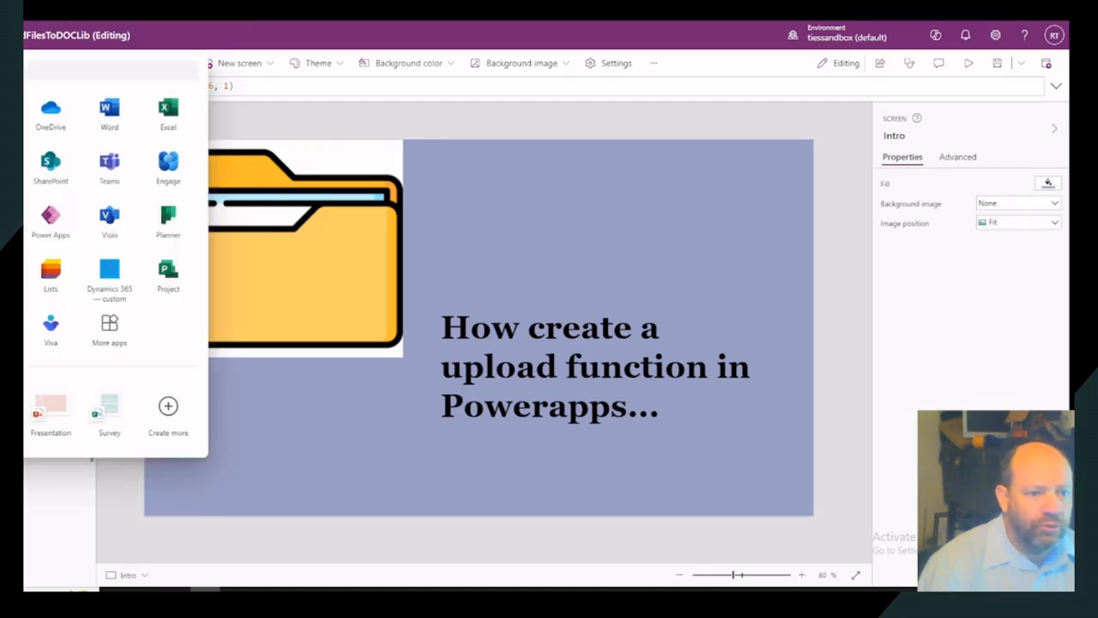
left_click(62, 223)
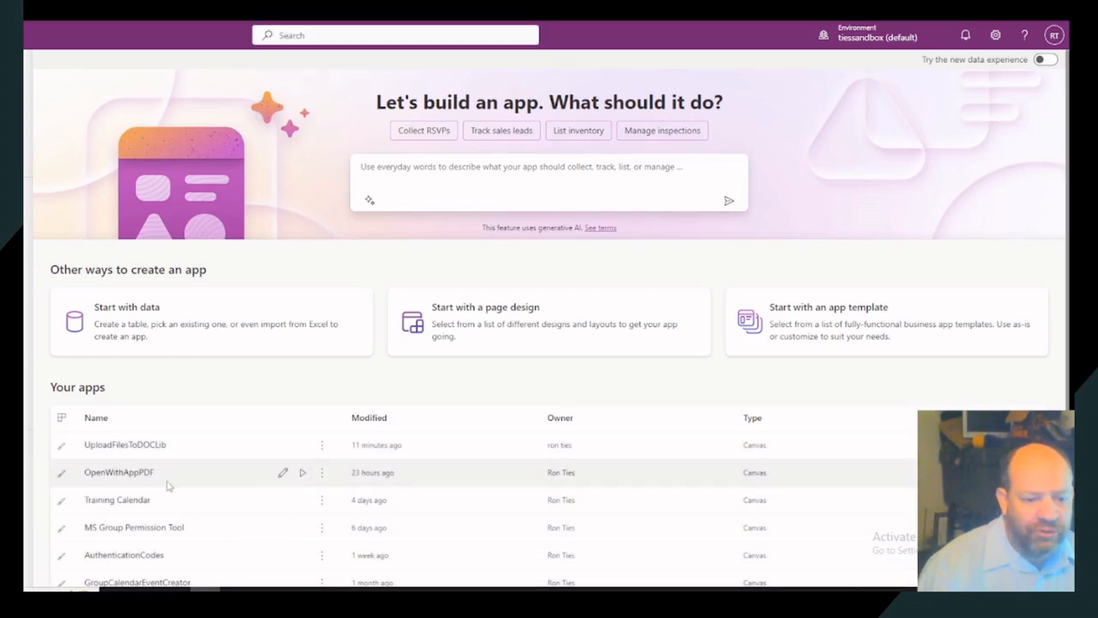
left_click(283, 473)
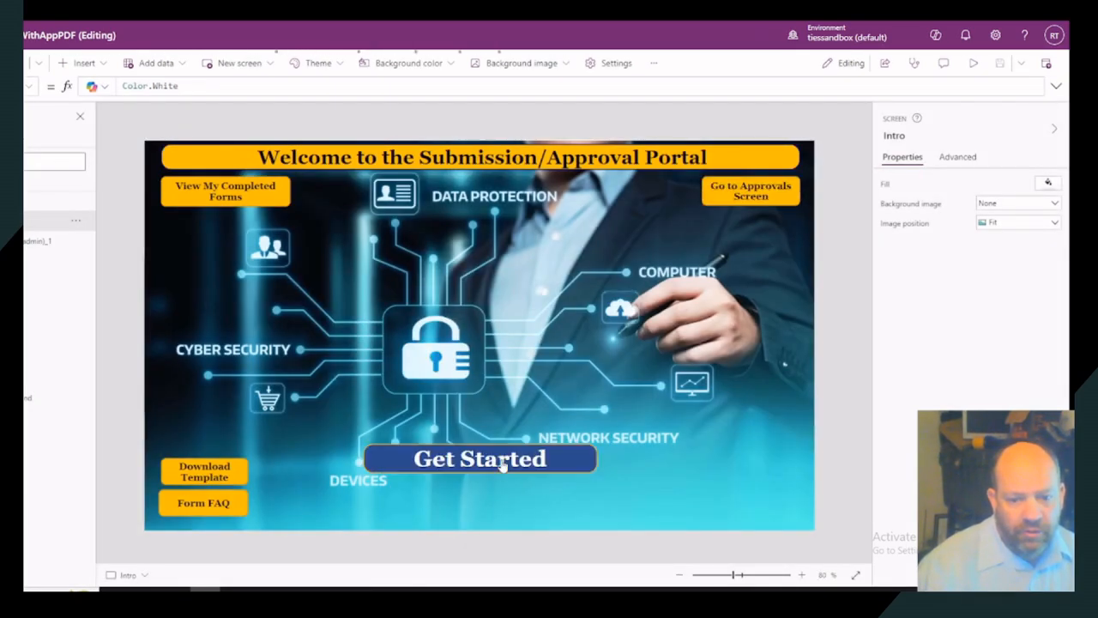
left_click(503, 463)
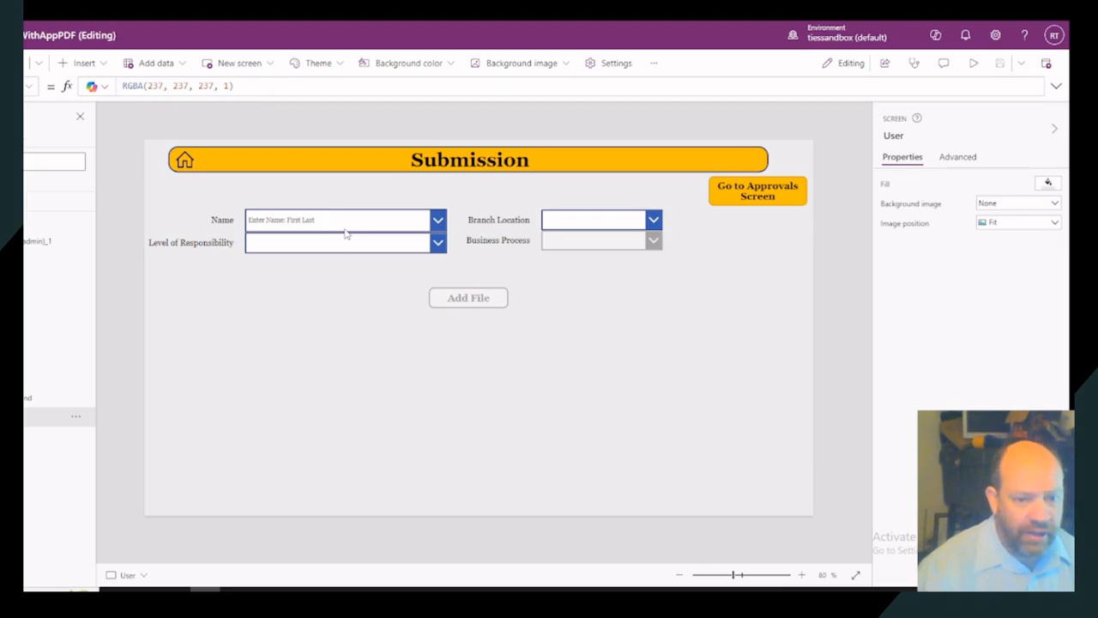
- Preview the app and fill in the submission with a person's name, Manager responsibility level, New York branch and Human Resources business process
key("F5")
left_click(285, 183)
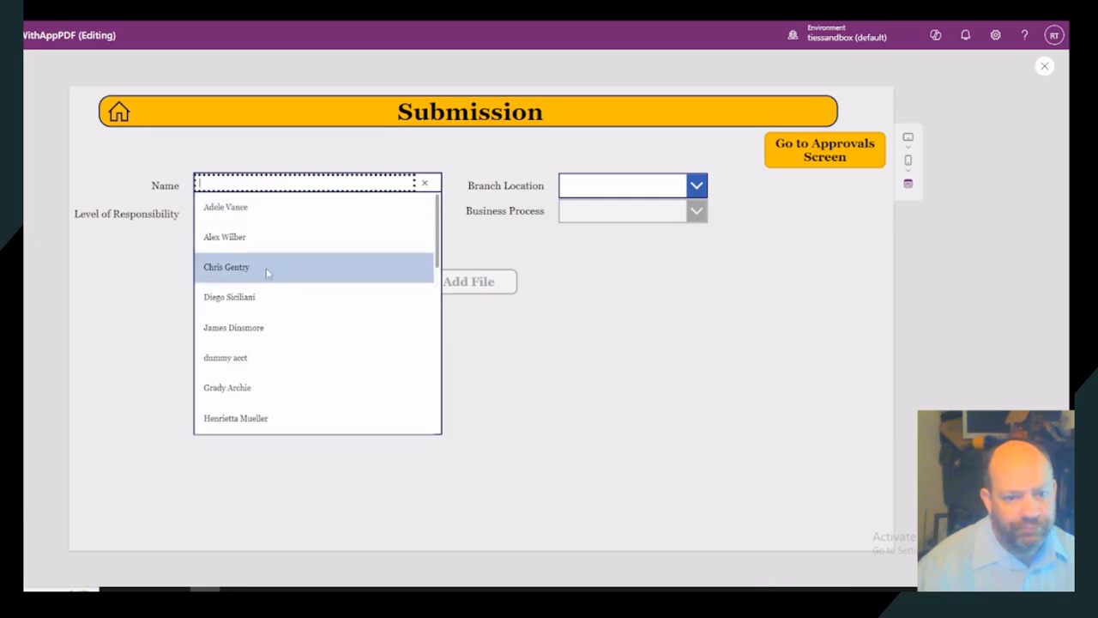
left_click(268, 267)
left_click(348, 215)
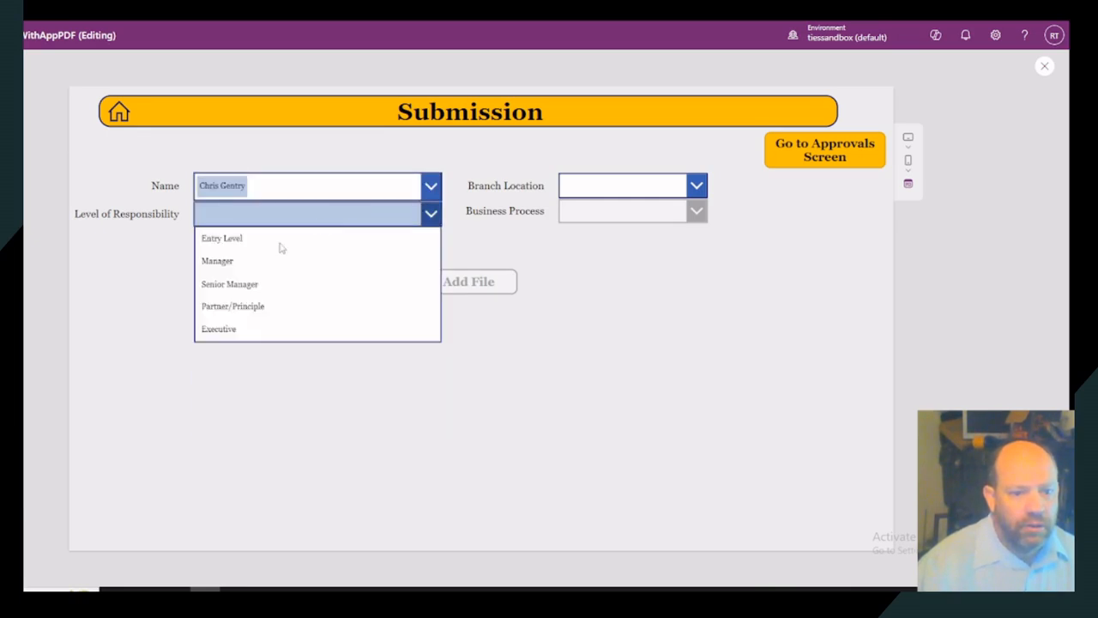
left_click(261, 269)
left_click(599, 186)
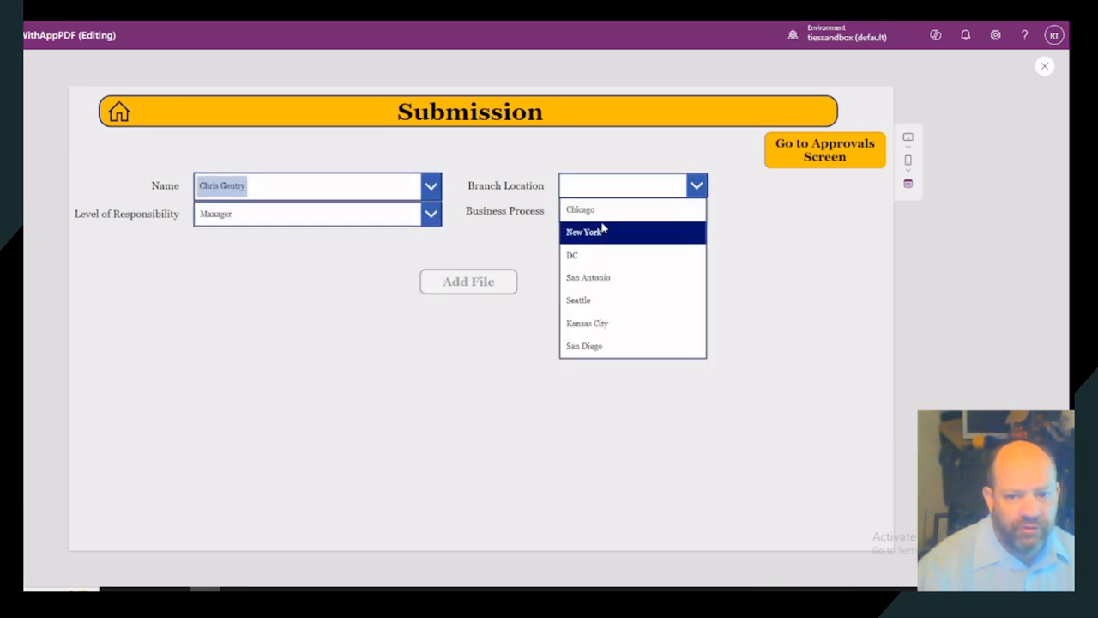
left_click(618, 230)
left_click(605, 214)
left_click(604, 279)
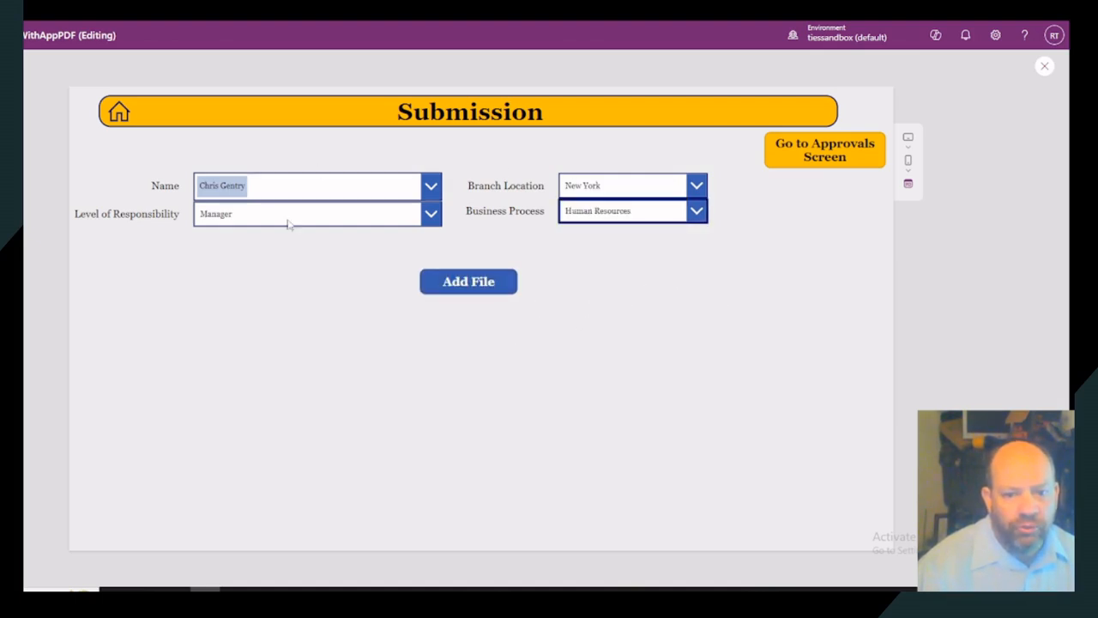
left_click(474, 286)
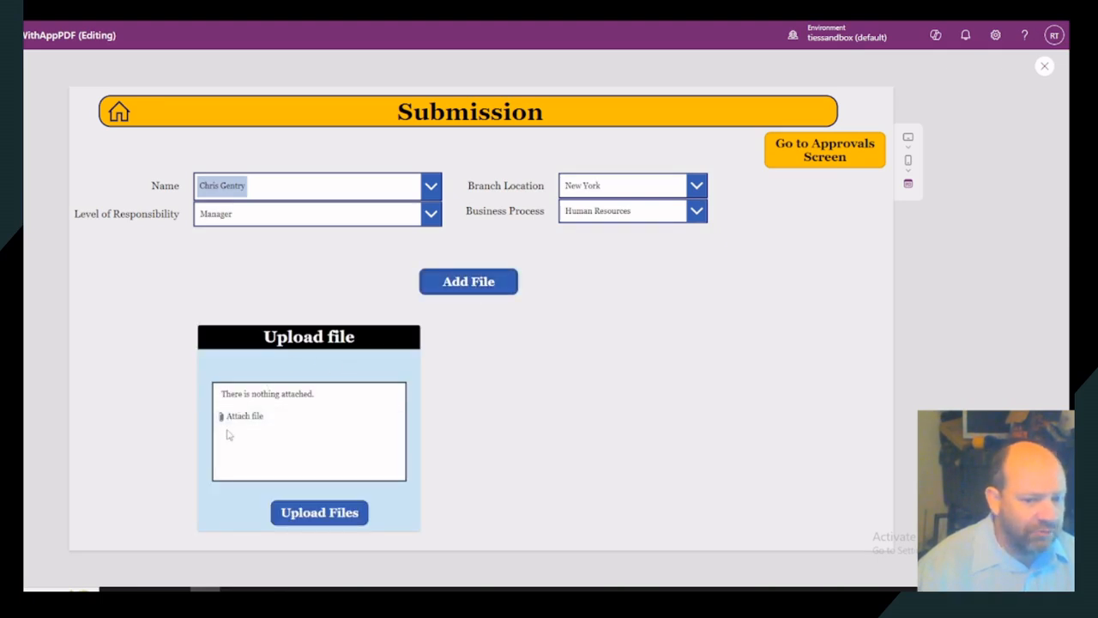
left_click(222, 416)
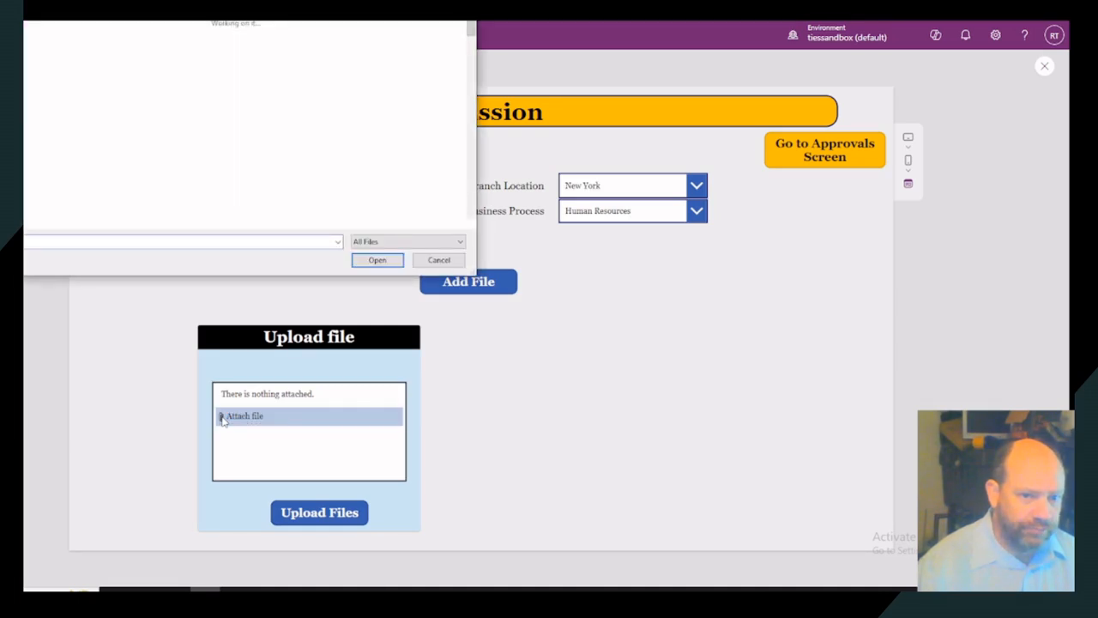
scroll(200, 200, "down", 10)
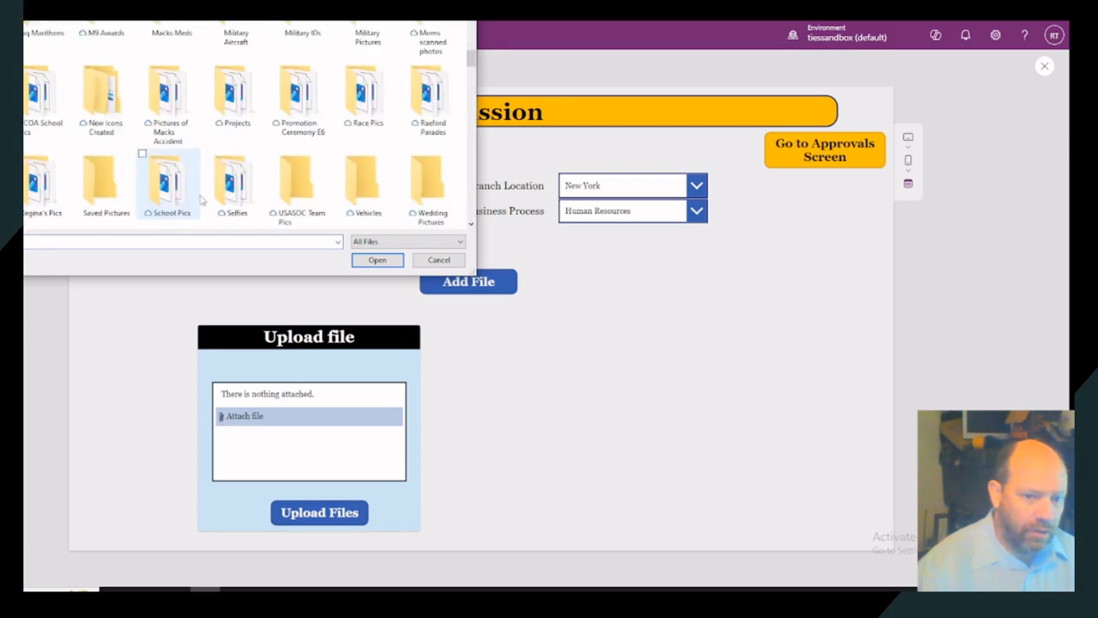
scroll(200, 199, "down", 2)
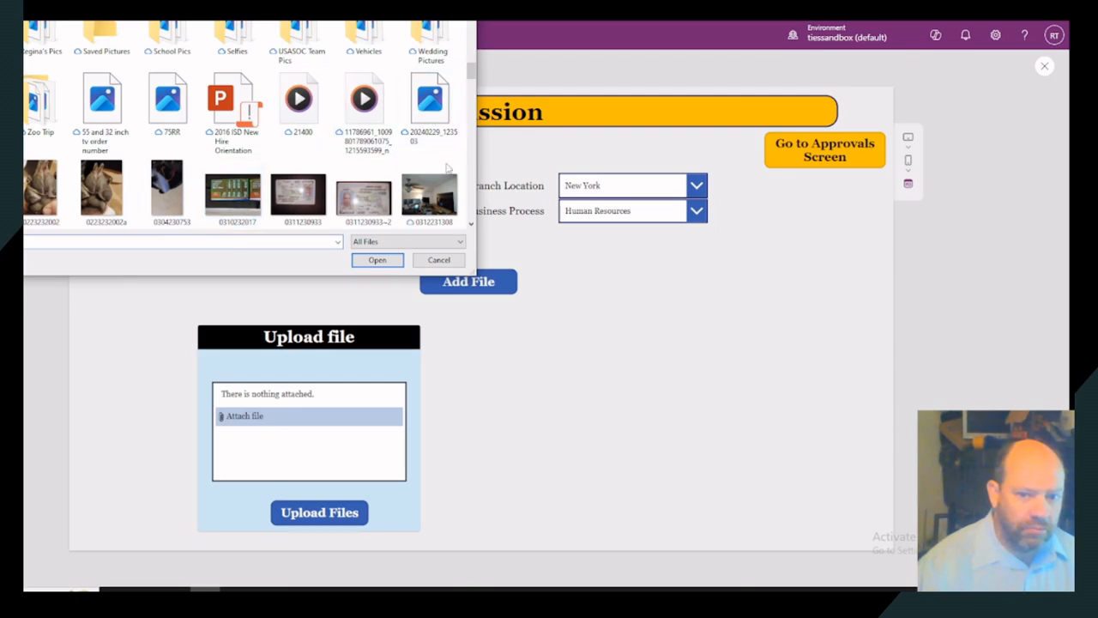
left_click(360, 199)
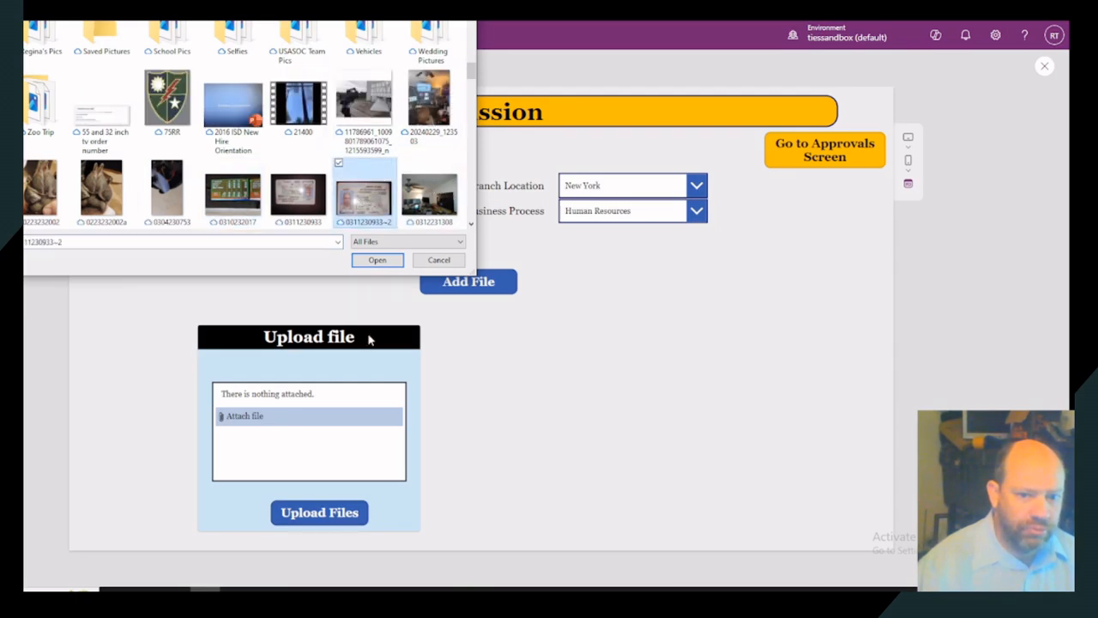
left_click(375, 261)
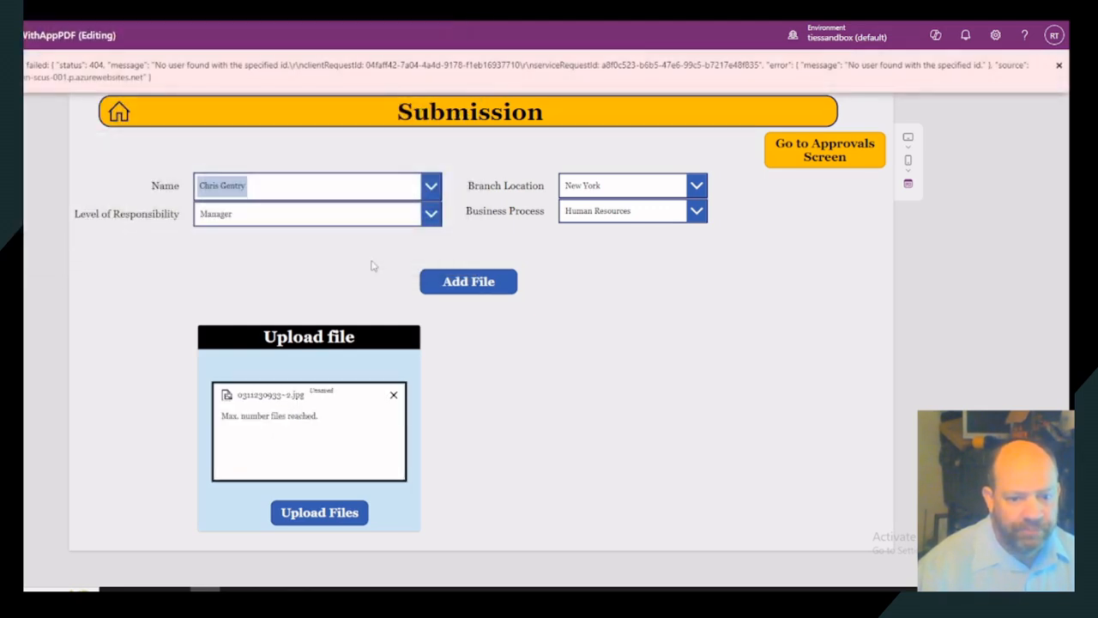
left_click(334, 515)
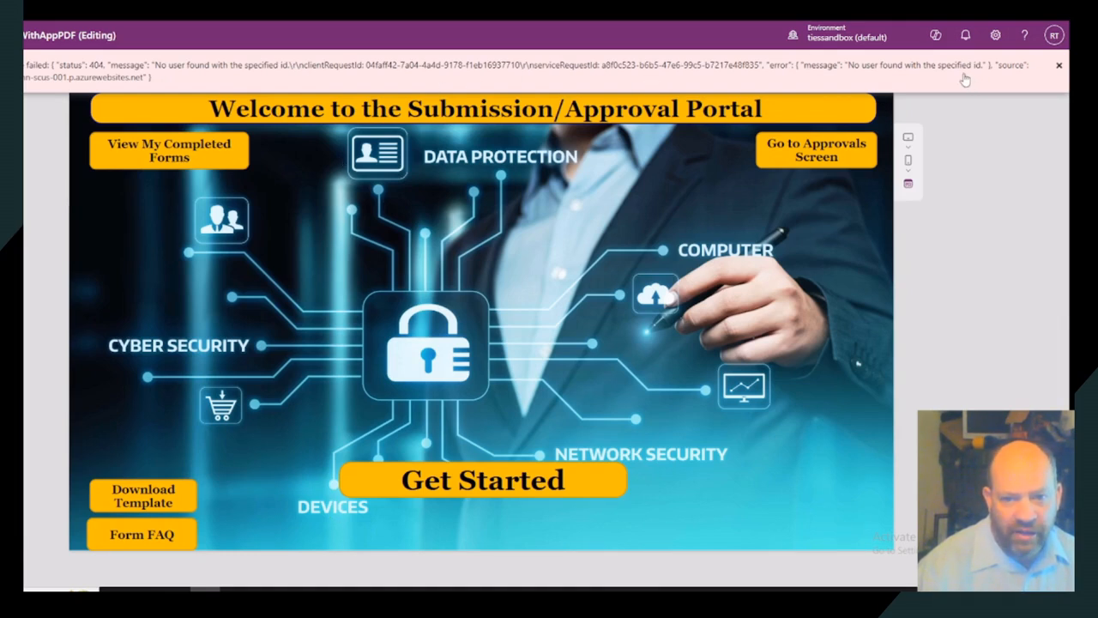
- View the Approval Dashboard from the Submission screen, return to Submission through the home screen and end the preview
left_click(500, 485)
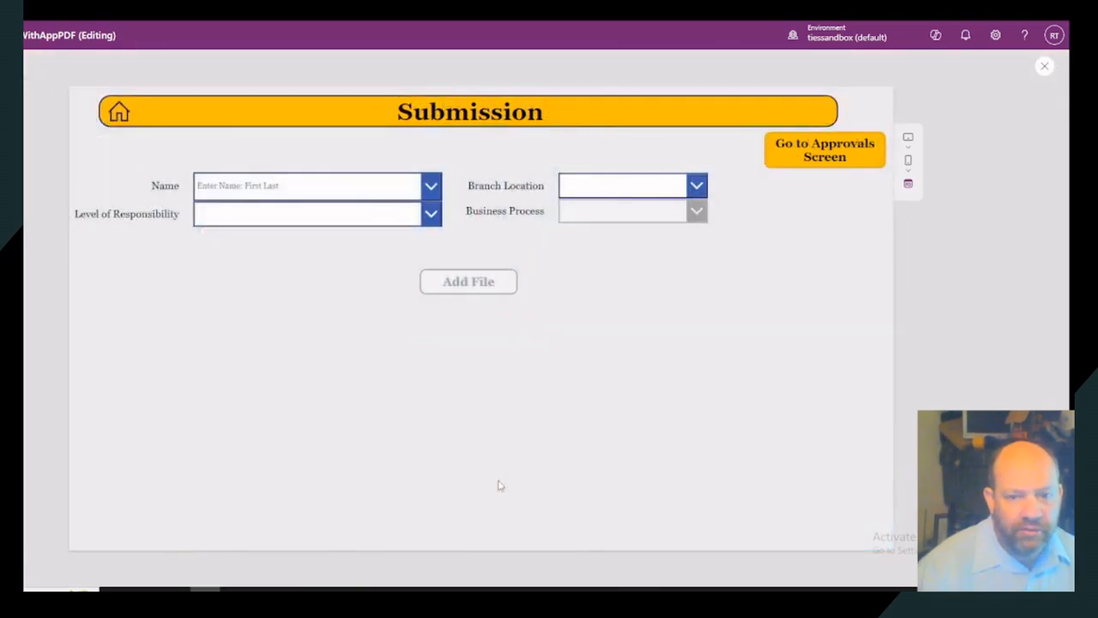
left_click(840, 159)
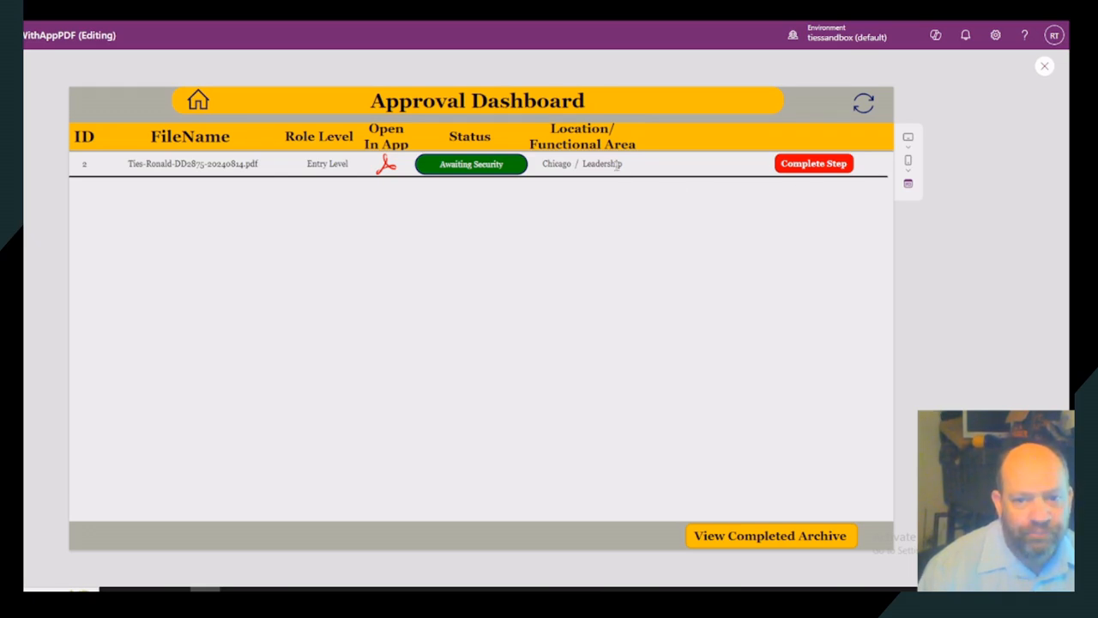
left_click(198, 102)
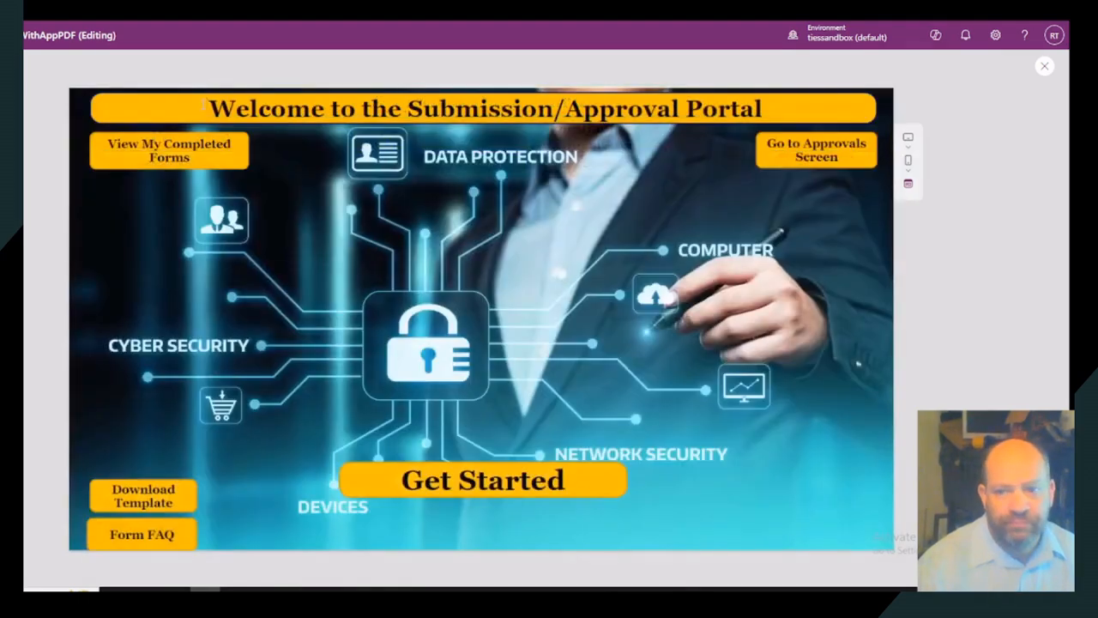
left_click(498, 482)
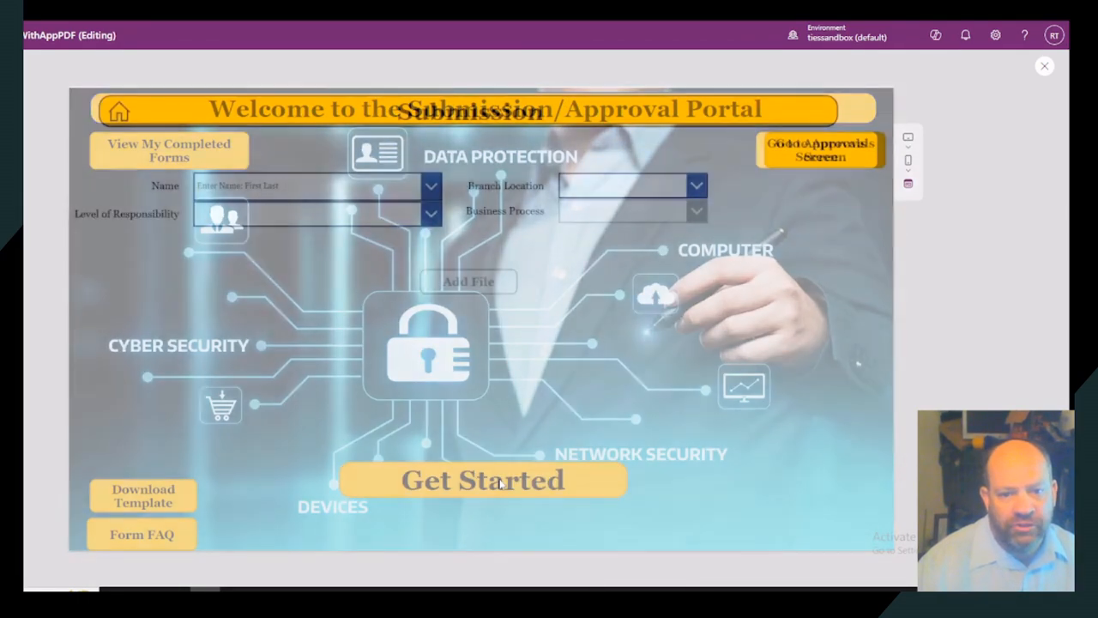
left_click(1041, 68)
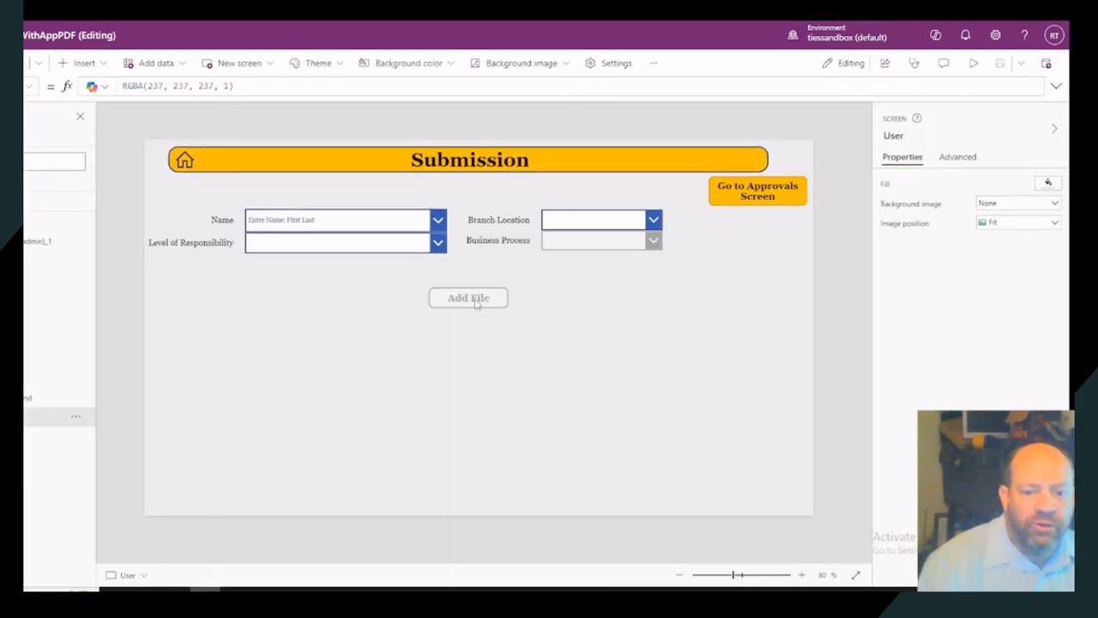
- Look at the Name combo box's formula and the Image1 control inside Gallery2 of the AddFile container
left_click(382, 219)
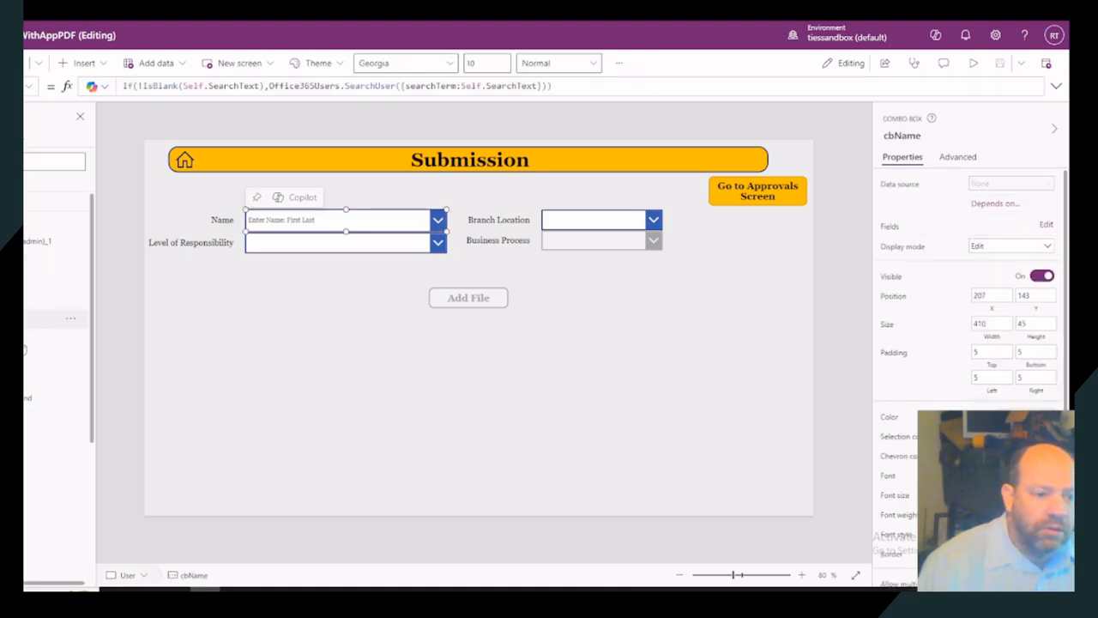
scroll(43, 359, "down", 3)
scroll(56, 360, "down", 1)
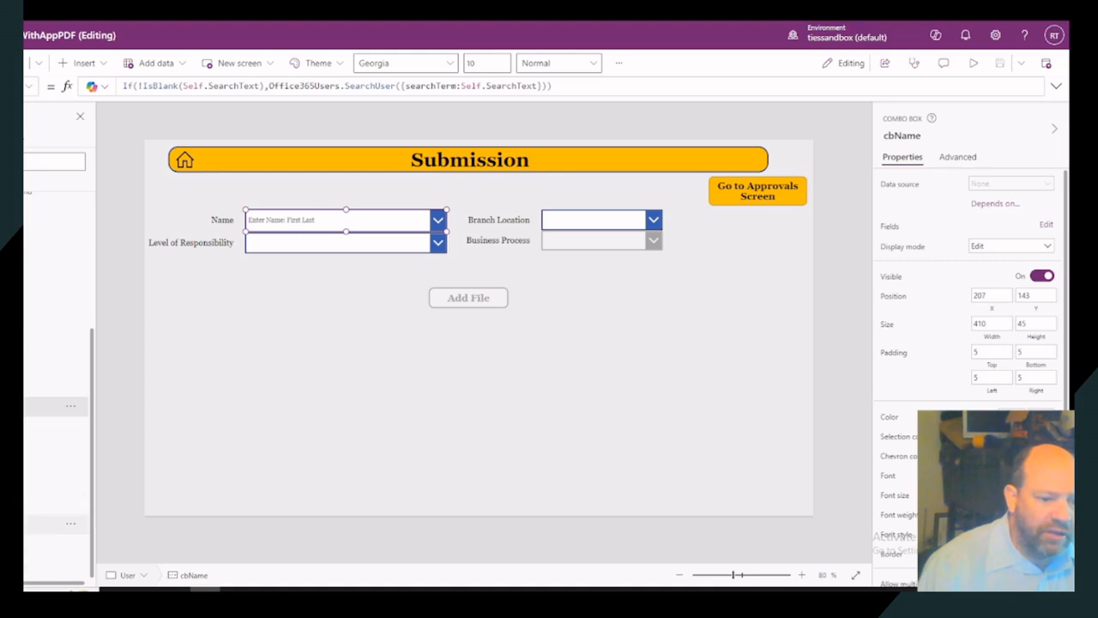
scroll(56, 361, "down", 3)
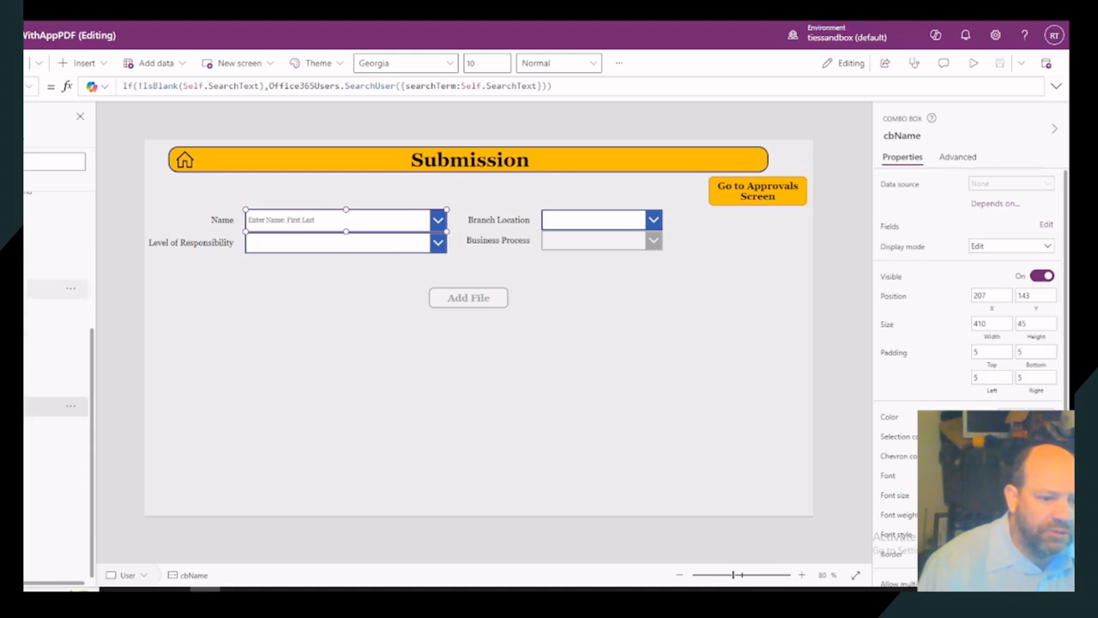
left_click(26, 288)
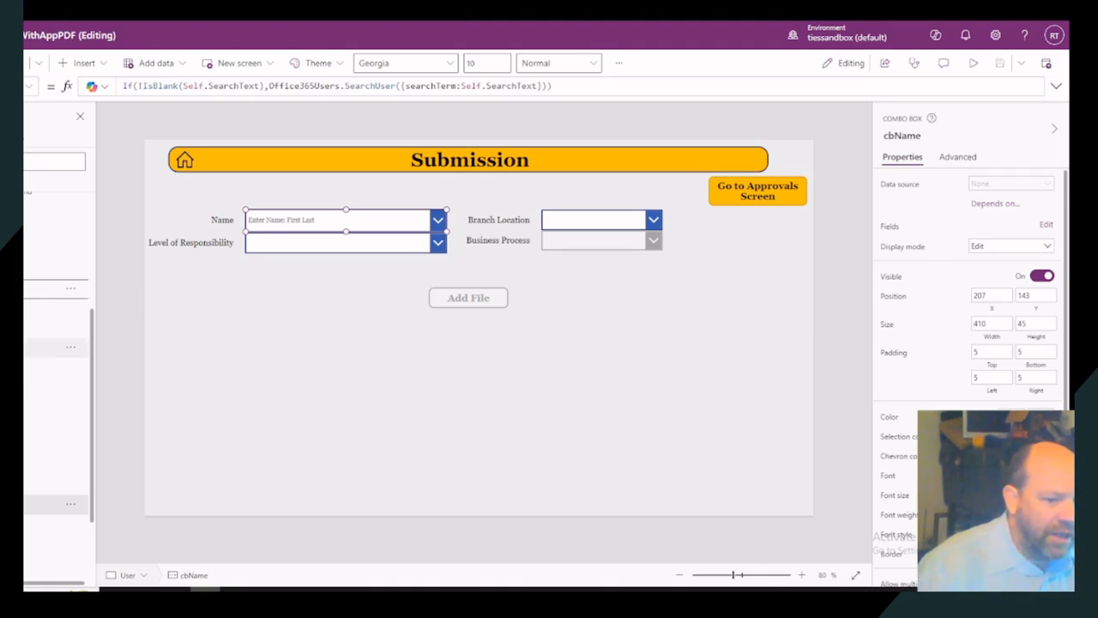
left_click(26, 346)
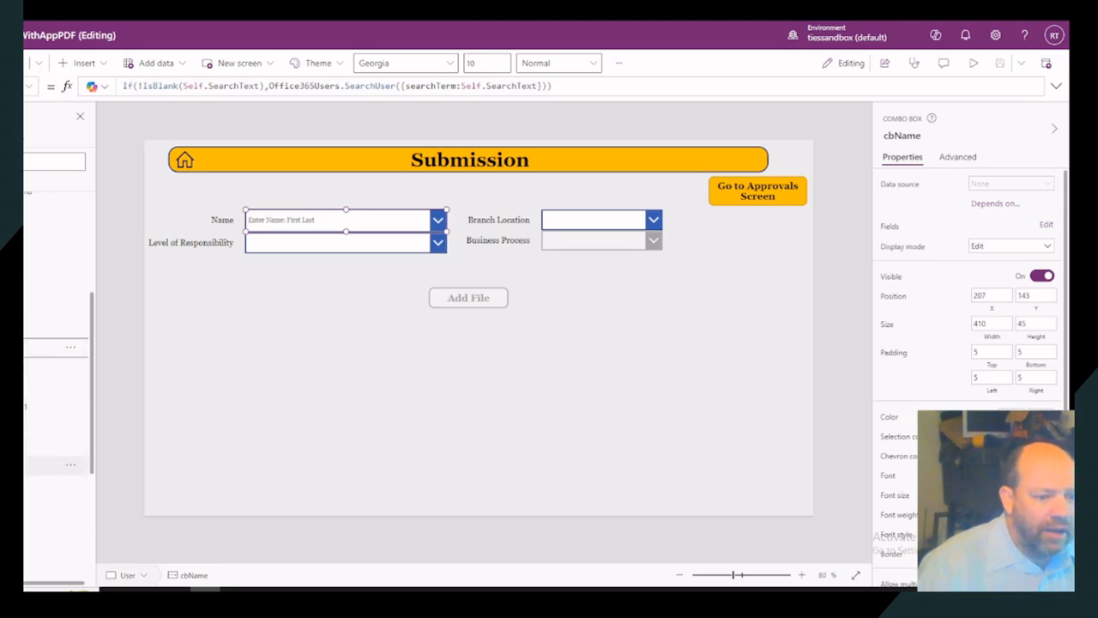
left_click(29, 464)
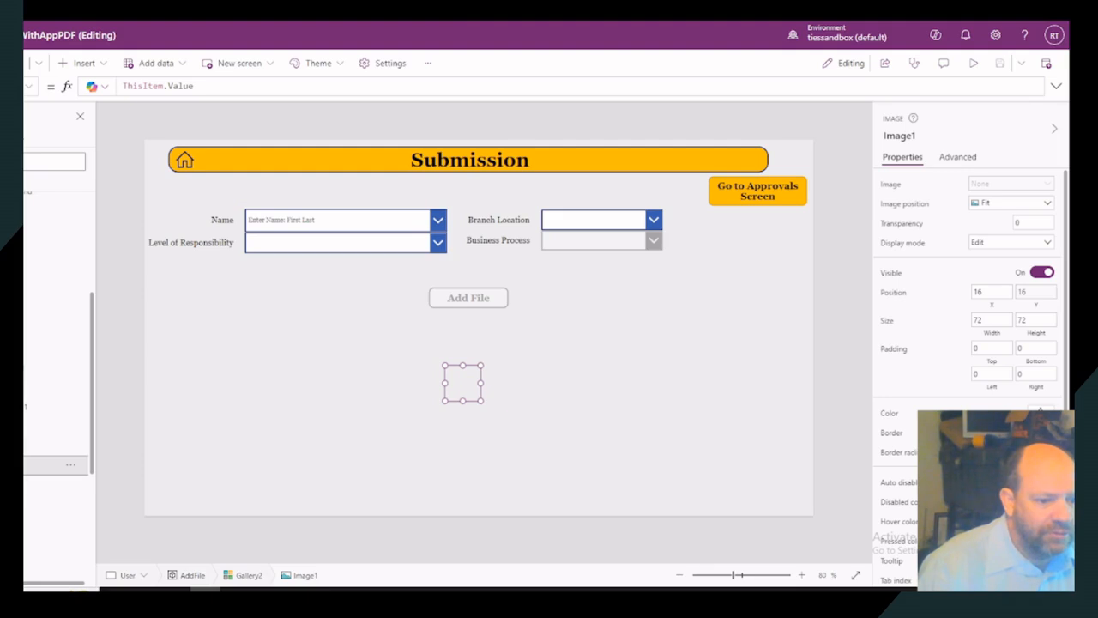
- Examine the full formula of the Title1 label in Gallery2 that builds the uploaded file's name
left_click(29, 445)
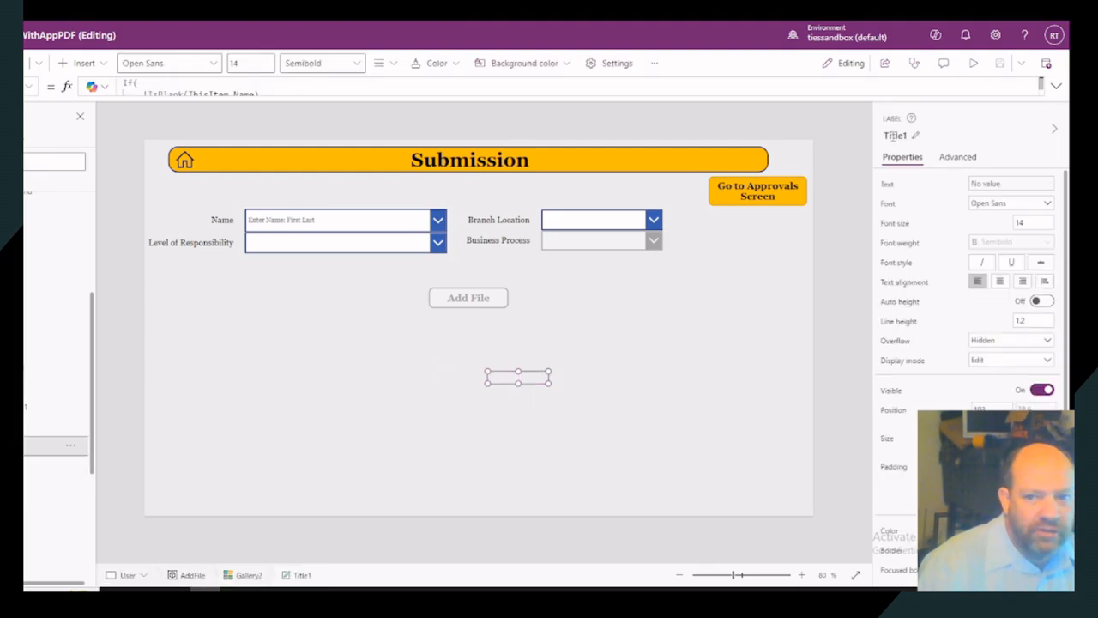
left_click(1056, 86)
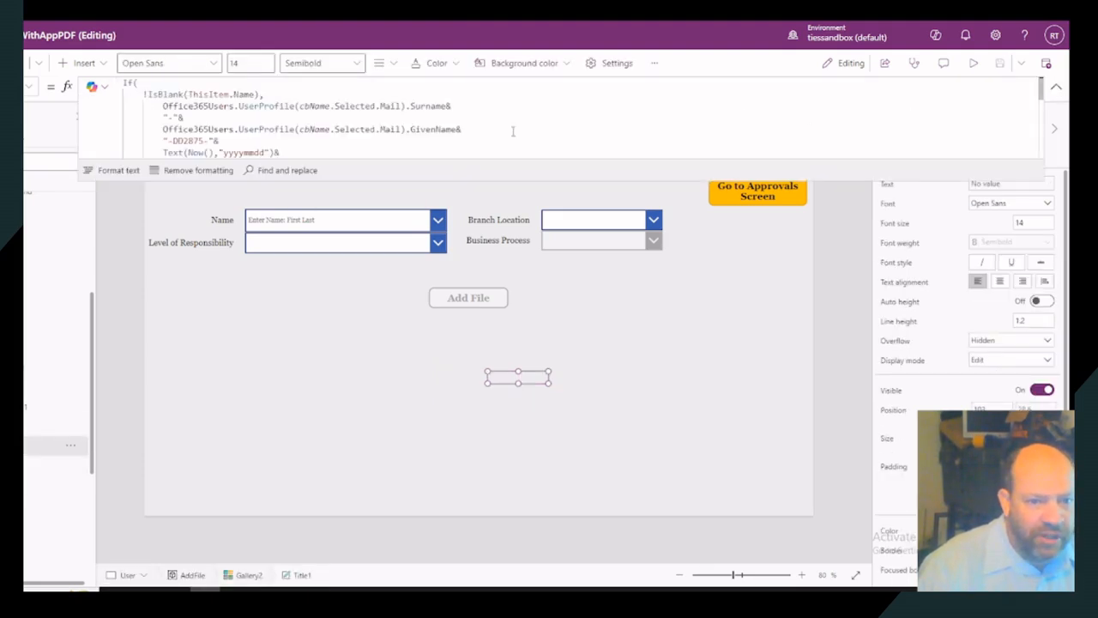
left_click_drag(493, 178, 467, 322)
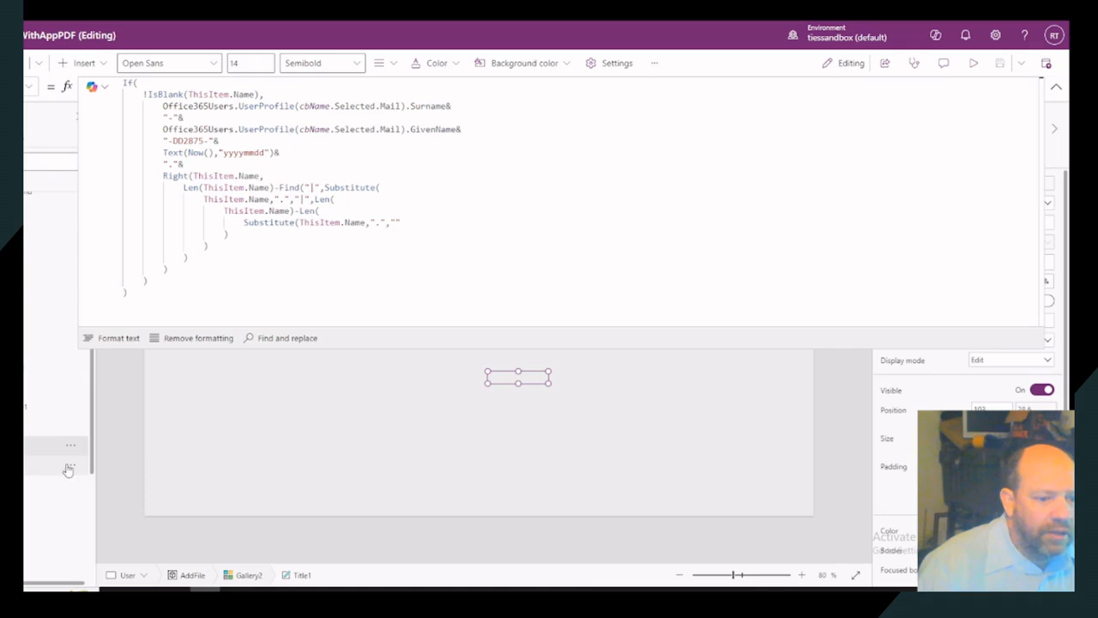
- Examine Button1's formula in the AddFile container, highlighting JsonData and the other arguments passed to EasyFileUpload-OpenInApp
left_click(43, 328)
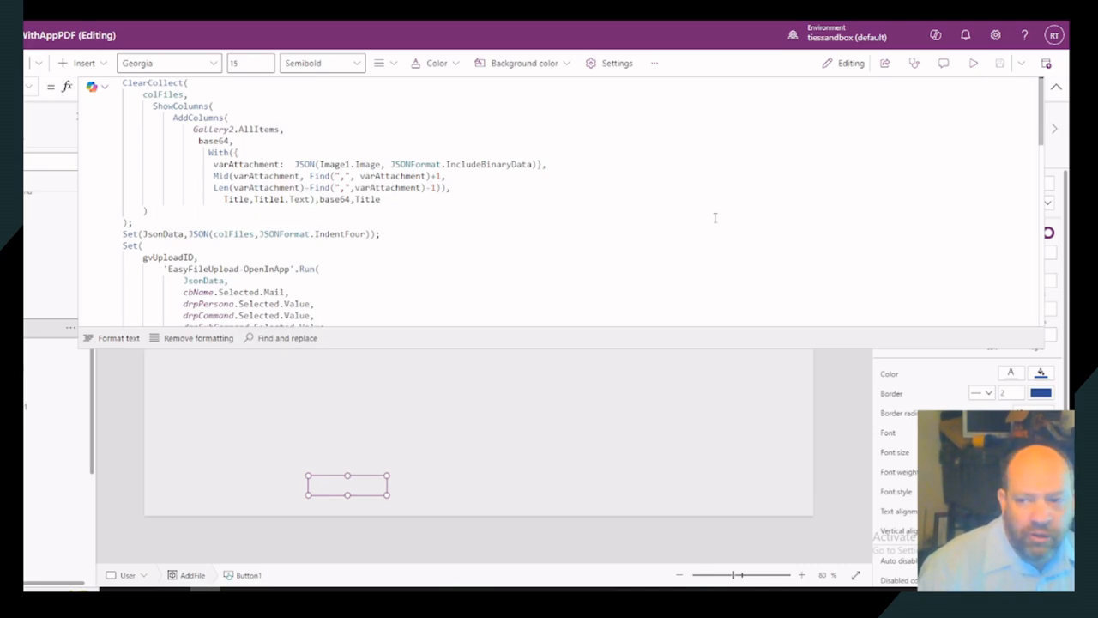
scroll(715, 218, "down", 3)
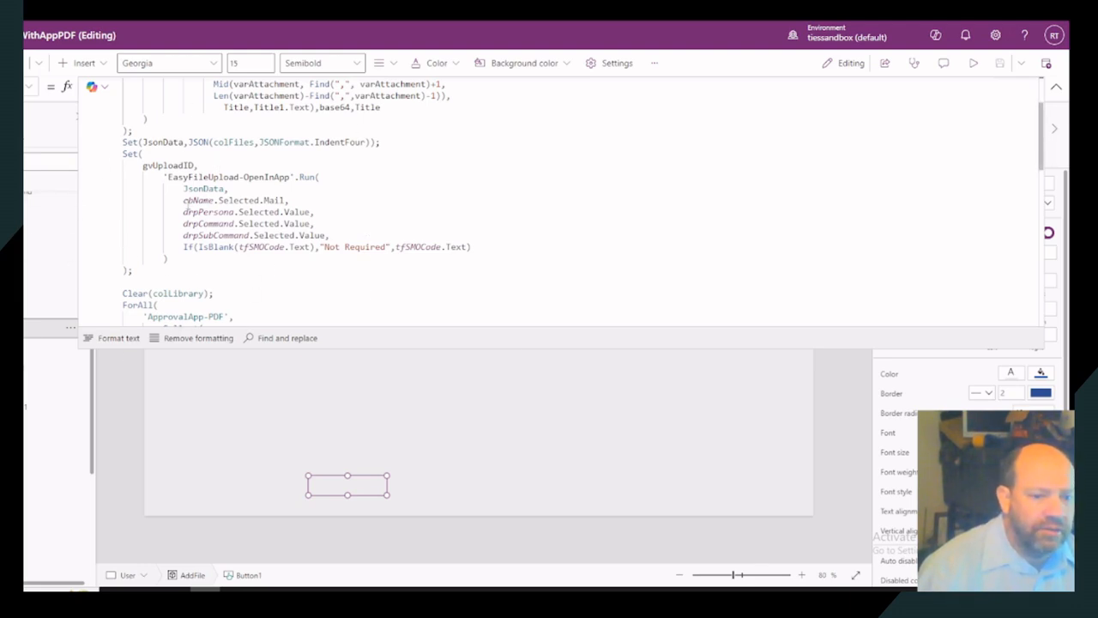
double_click(198, 188)
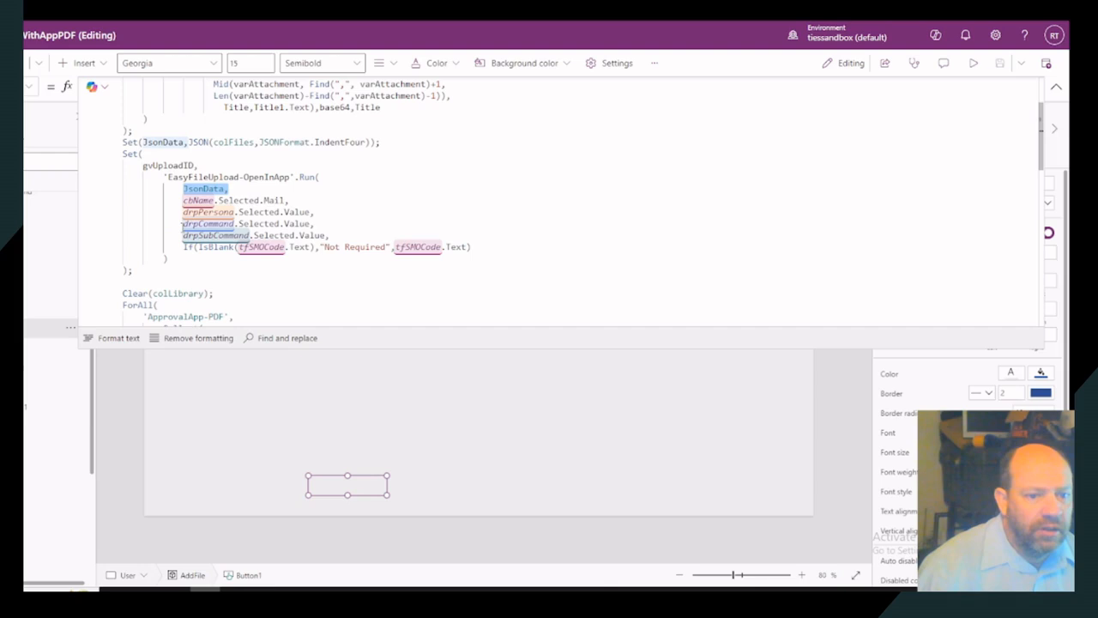
left_click_drag(183, 200, 476, 246)
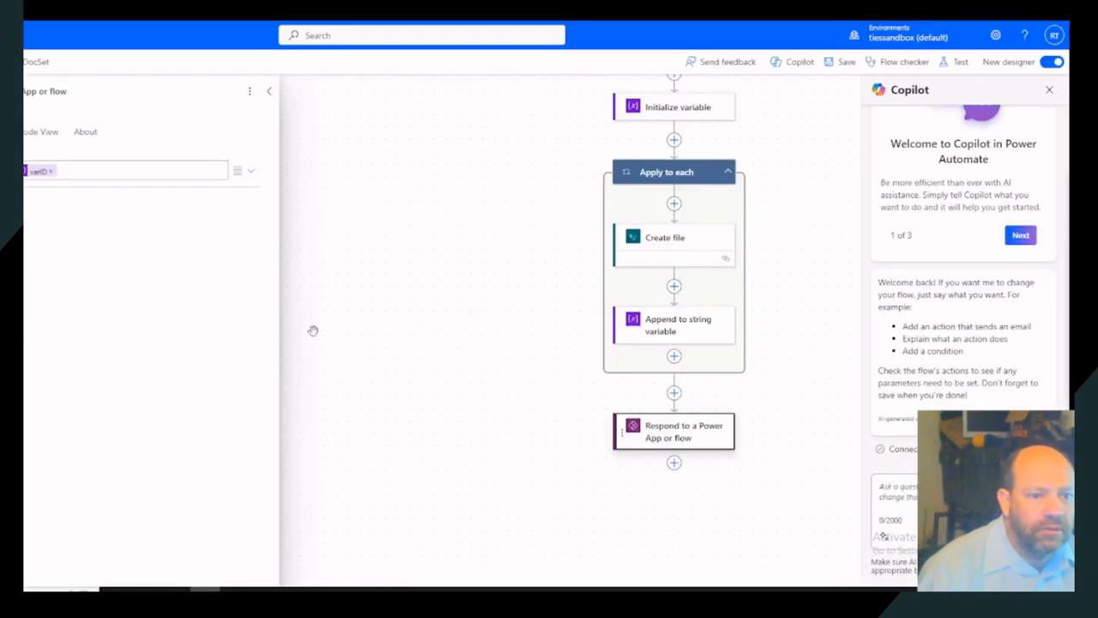
- Leave the EasyFileUpload-NoDocSet flow without saving and open the EasyFileUpload-OpenInApp flow for editing
left_click(26, 61)
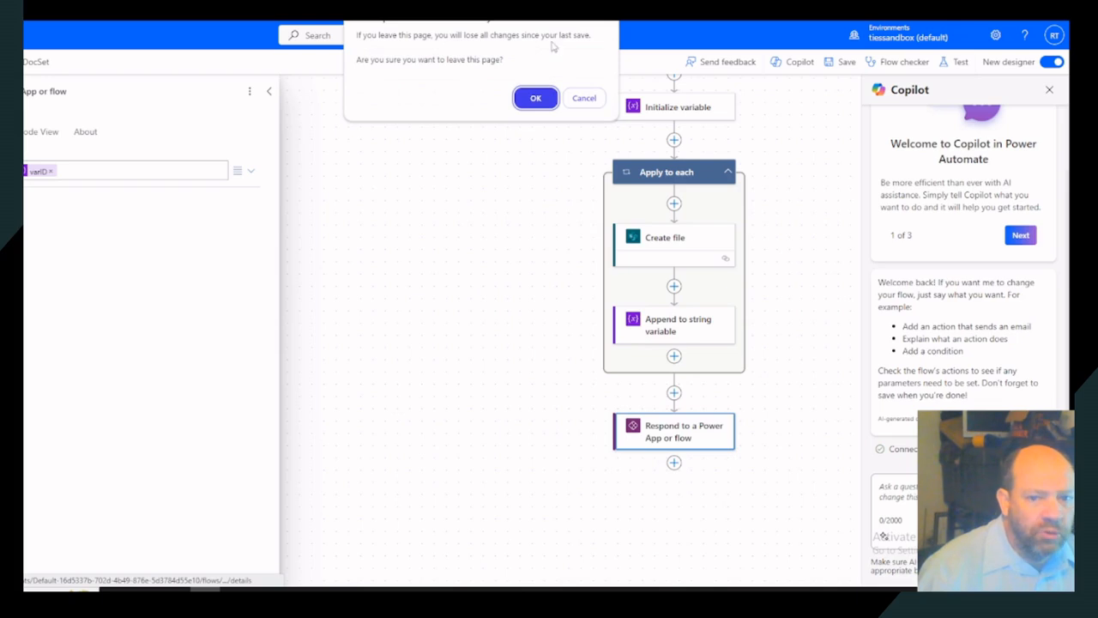
left_click(535, 100)
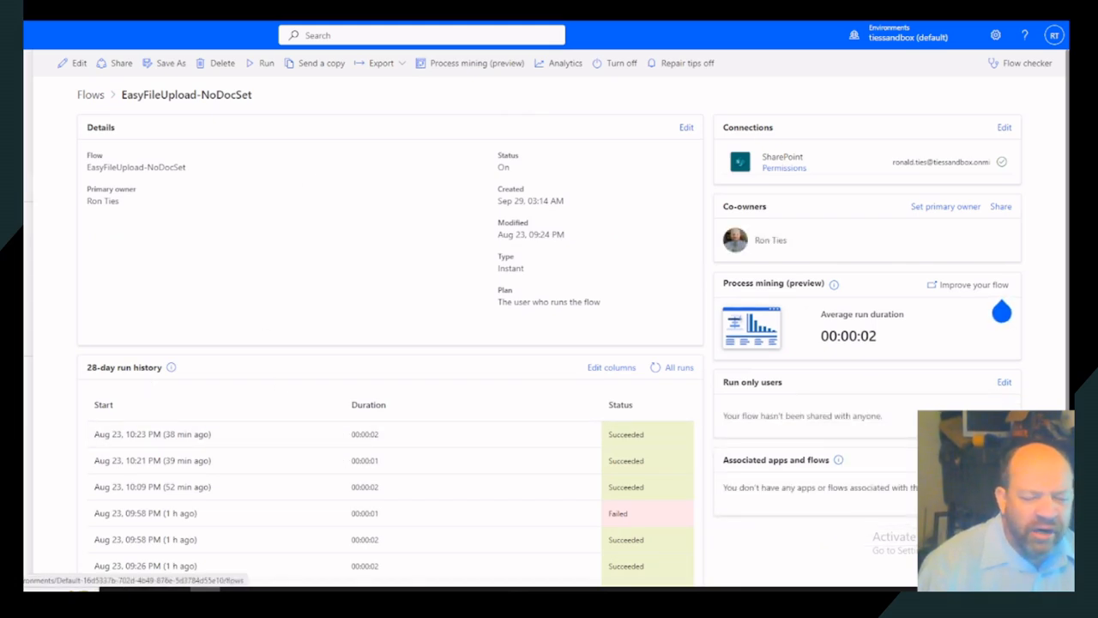
left_click(17, 220)
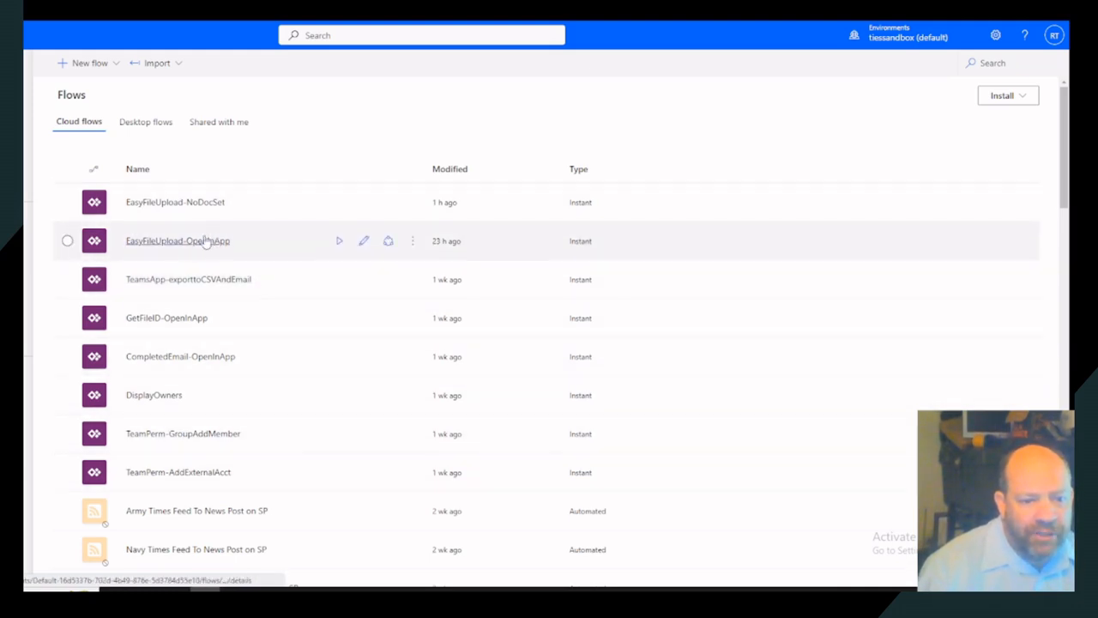
left_click(364, 243)
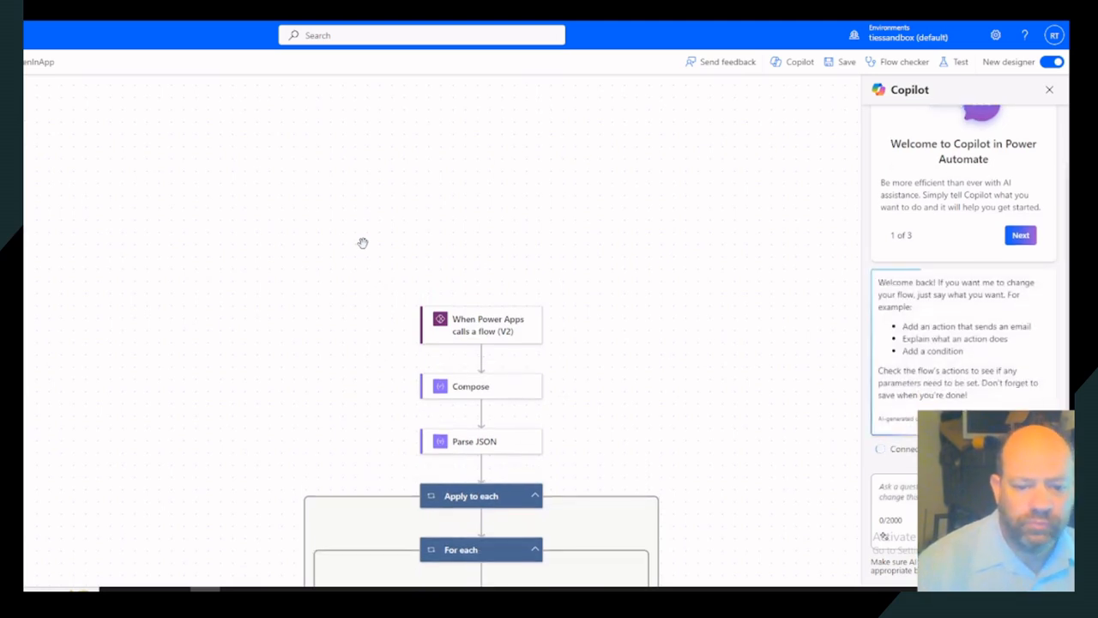
- Examine the structure of the EasyFileUpload-OpenInApp flow from its trigger through the condition to the sharing link action
scroll(272, 420, "down", 7)
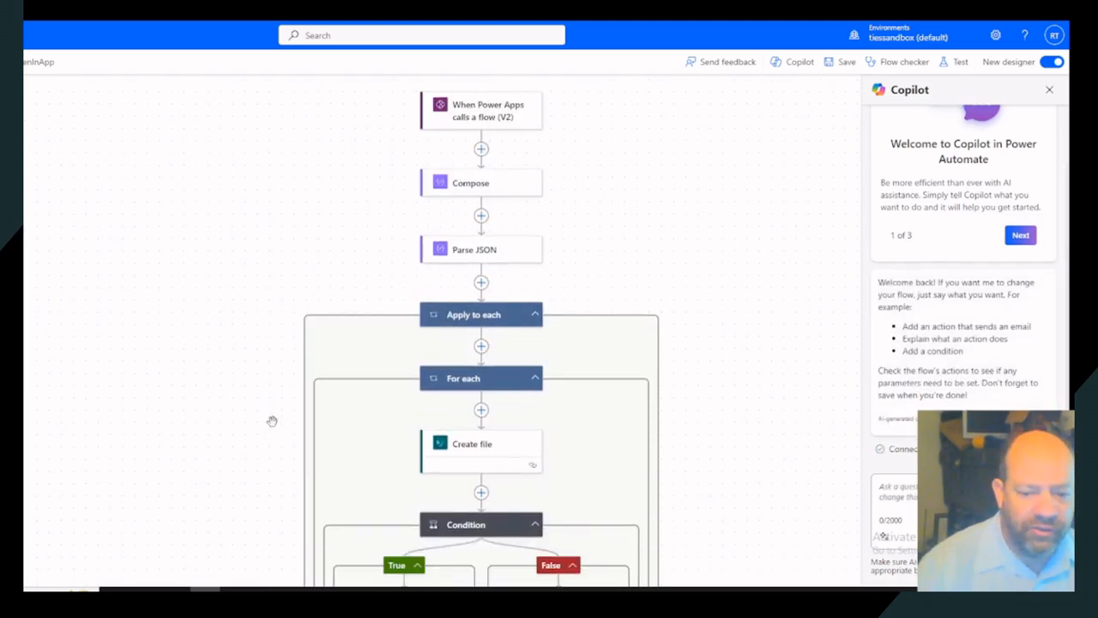
scroll(272, 421, "down", 5)
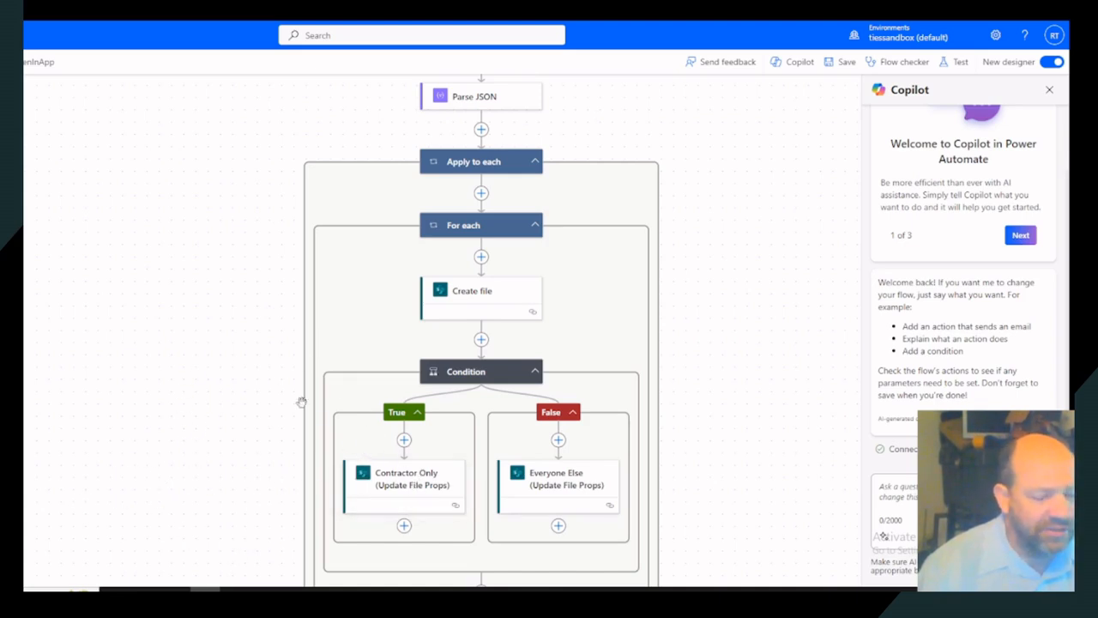
scroll(197, 406, "up", 1)
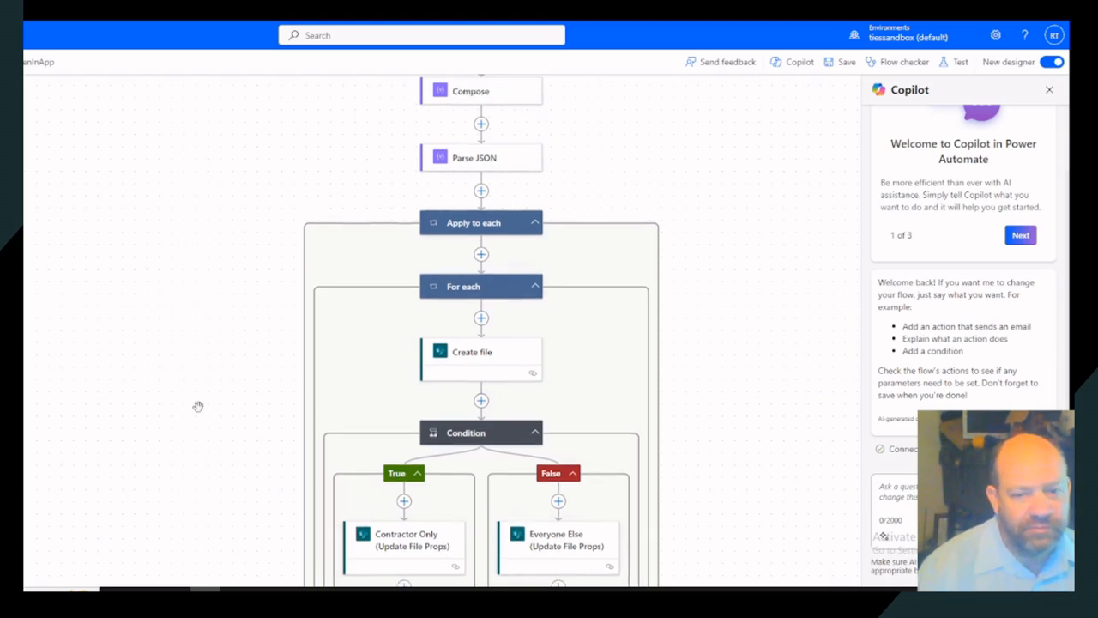
scroll(197, 406, "up", 3)
scroll(197, 405, "down", 2)
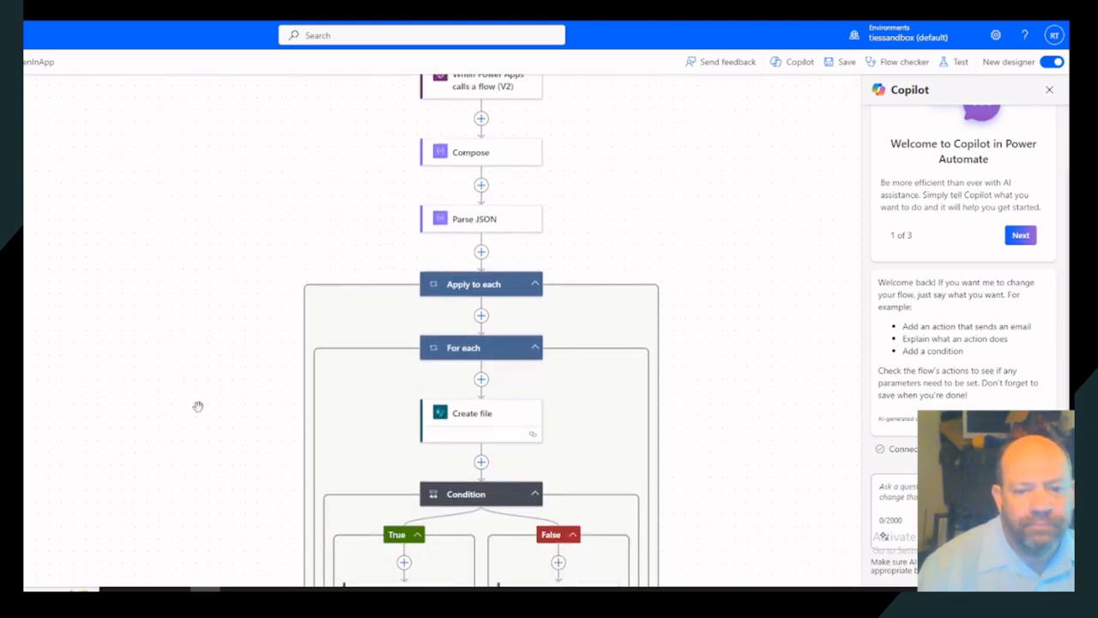
scroll(197, 406, "down", 4)
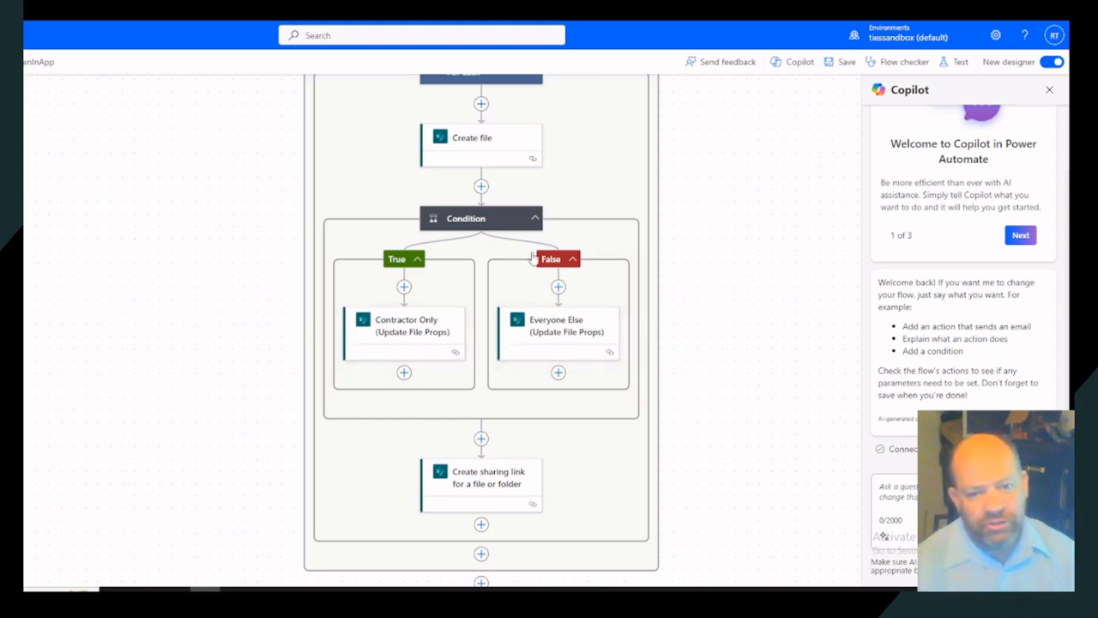
- Search the dynamic content for "id" from the ID field of the Contractor Only (Update File Props) action and clear the search
left_click(435, 329)
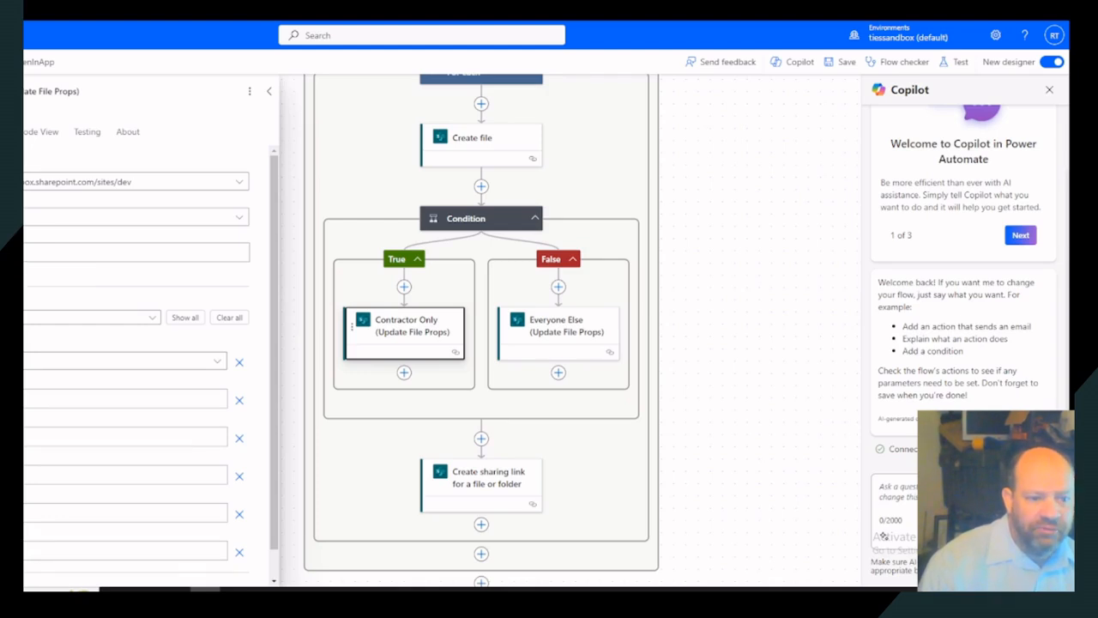
left_click(85, 252)
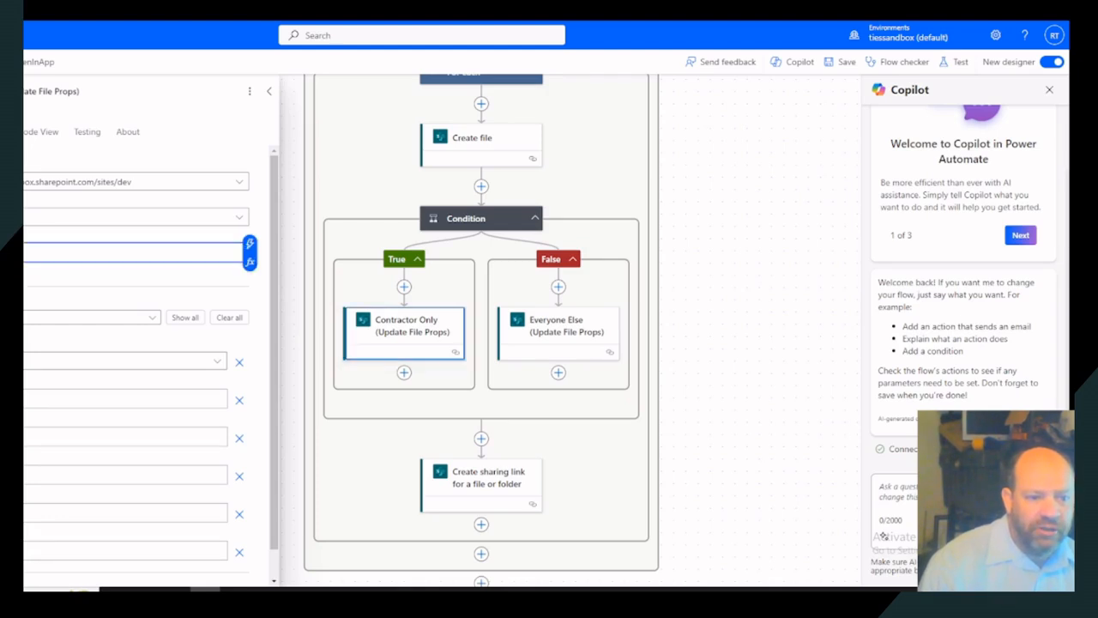
left_click(249, 244)
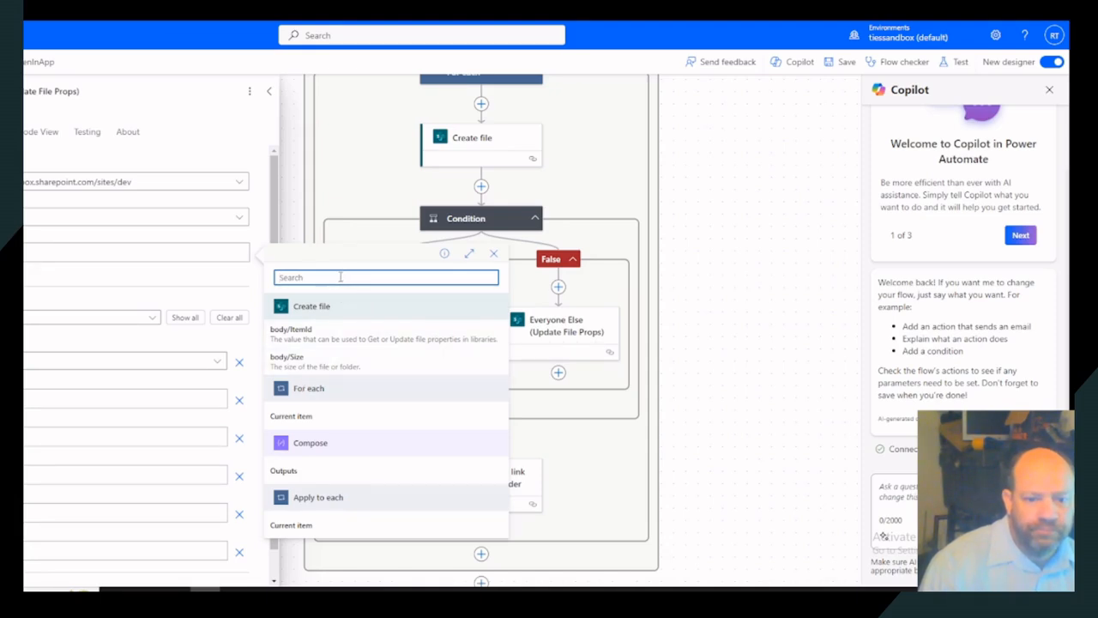
type("id")
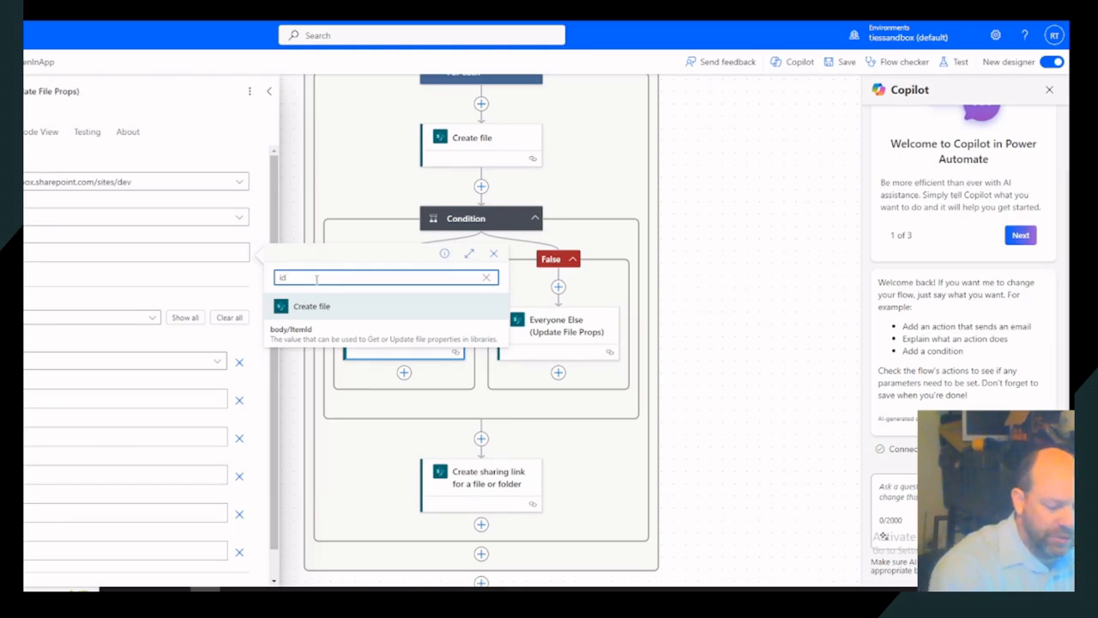
key("BackSpace")
key("BackSpace")
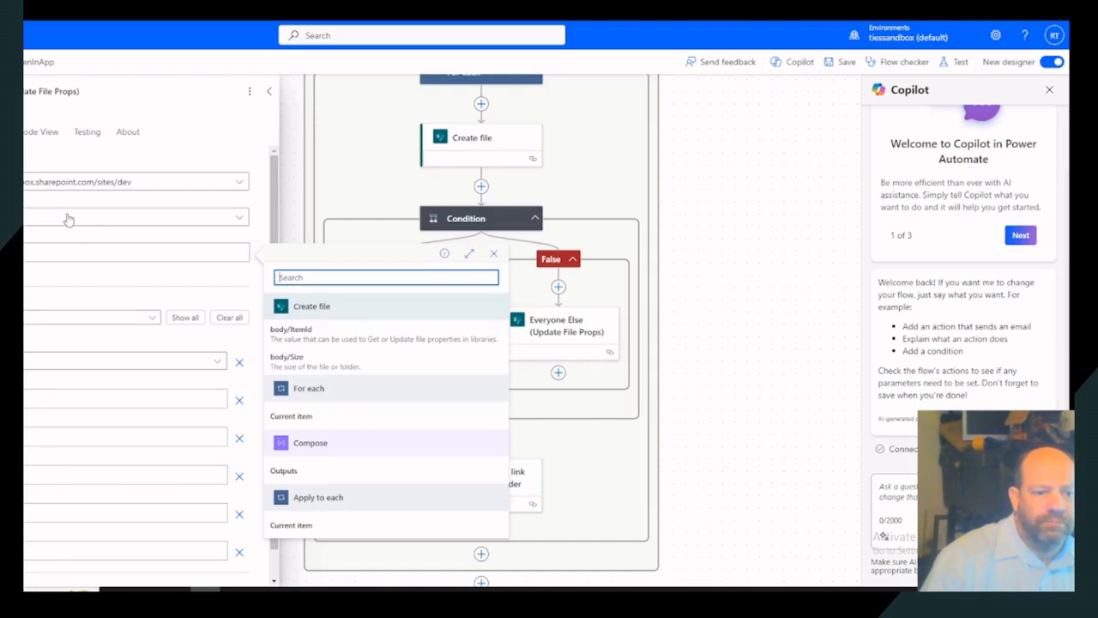
- View the dynamic content offered for a custom value in the Contractor Only action's first advanced parameter
left_click(57, 363)
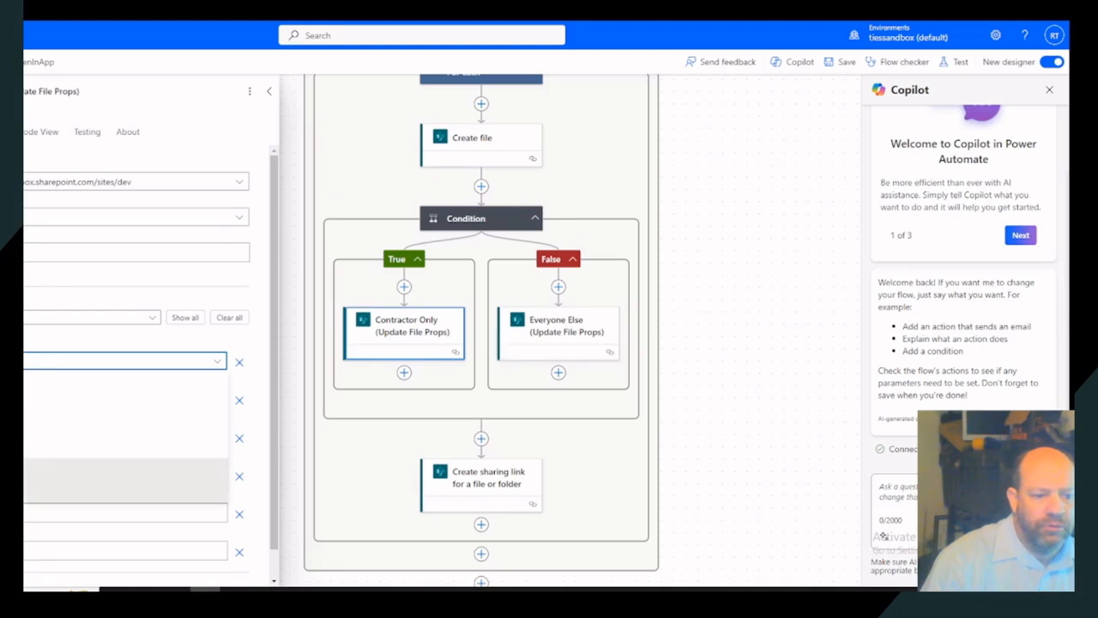
left_click(28, 481)
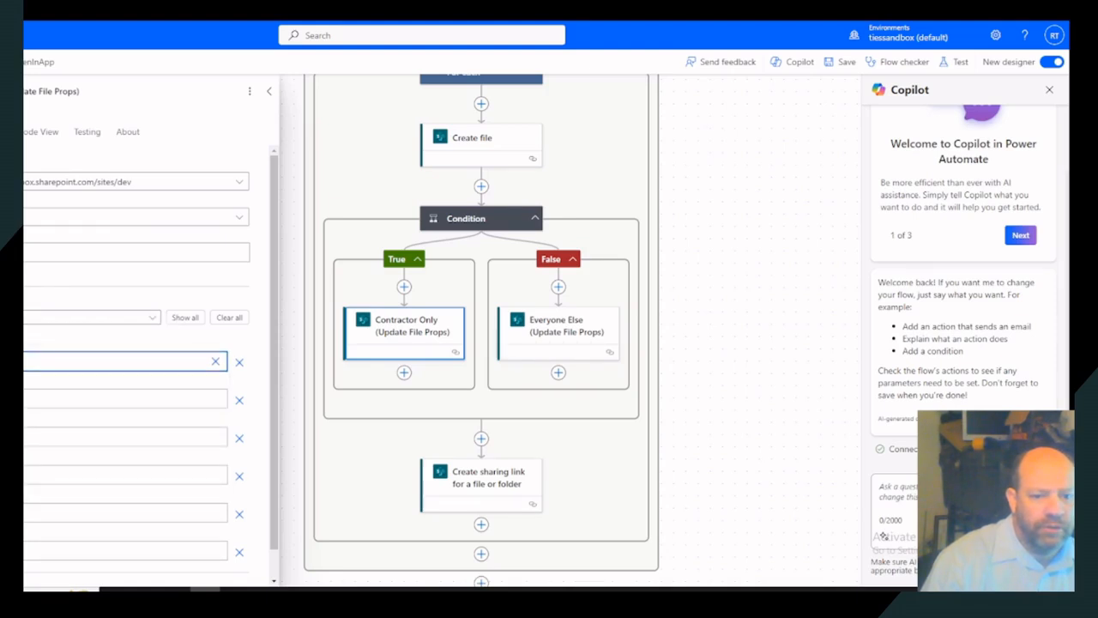
left_click(26, 361)
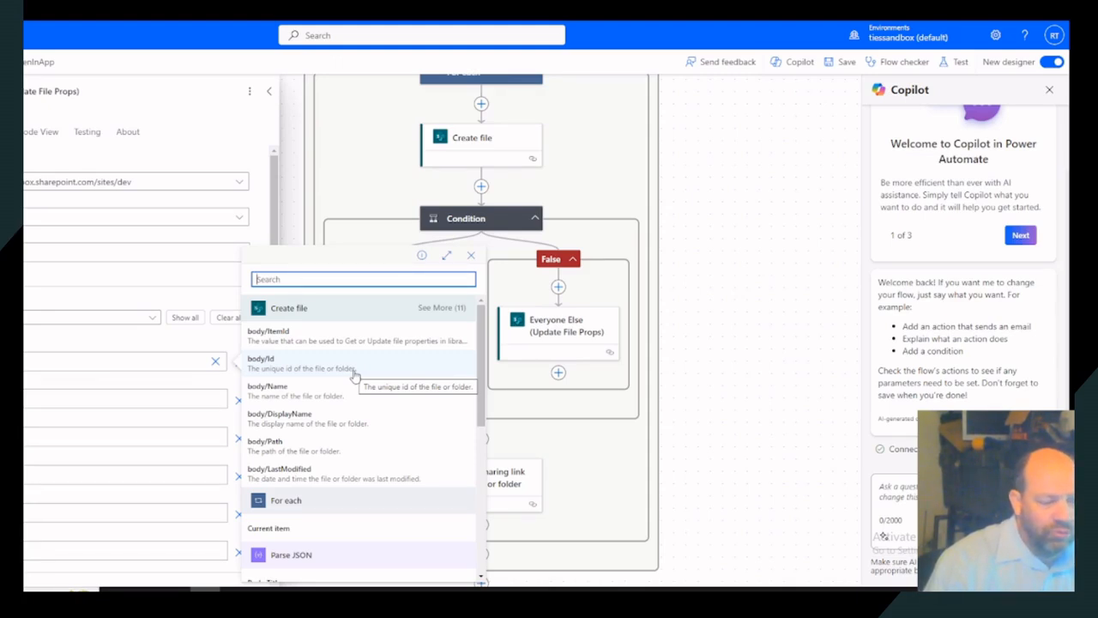
left_click(470, 255)
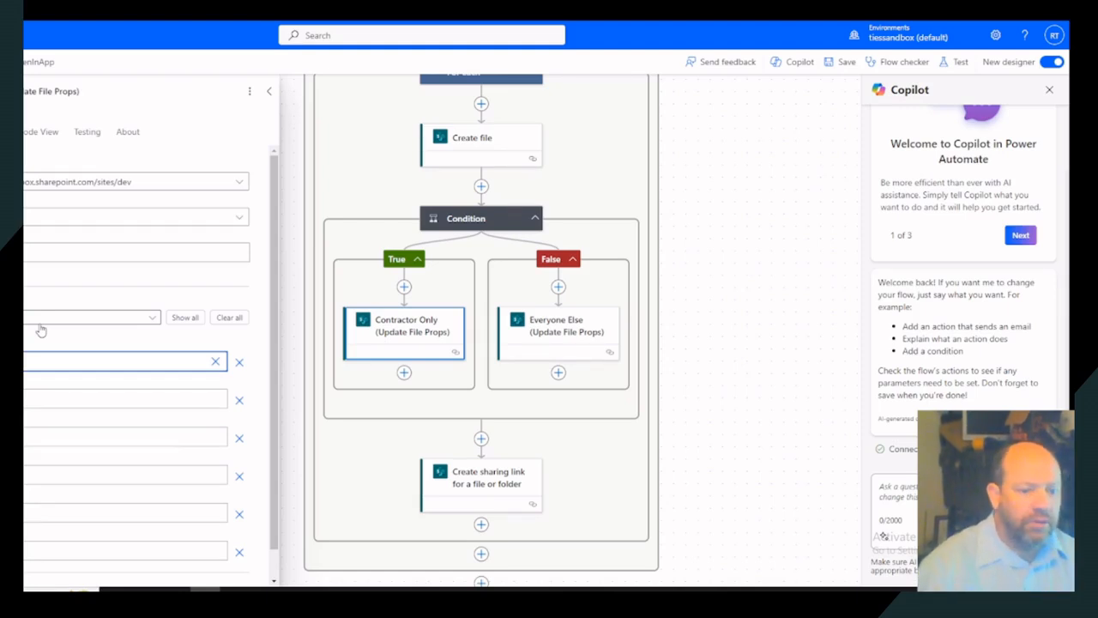
left_click(257, 350)
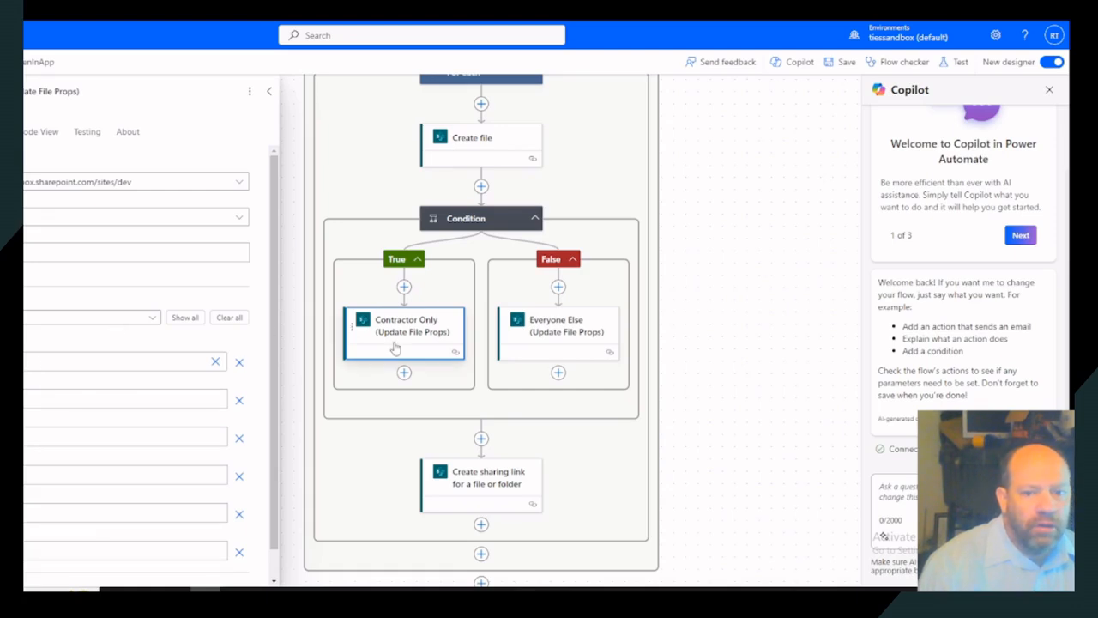
- Review the Power Apps trigger's inputs and the Contractor Only action's list of advanced parameters, and look over the whole flow again
scroll(404, 304, "up", 4)
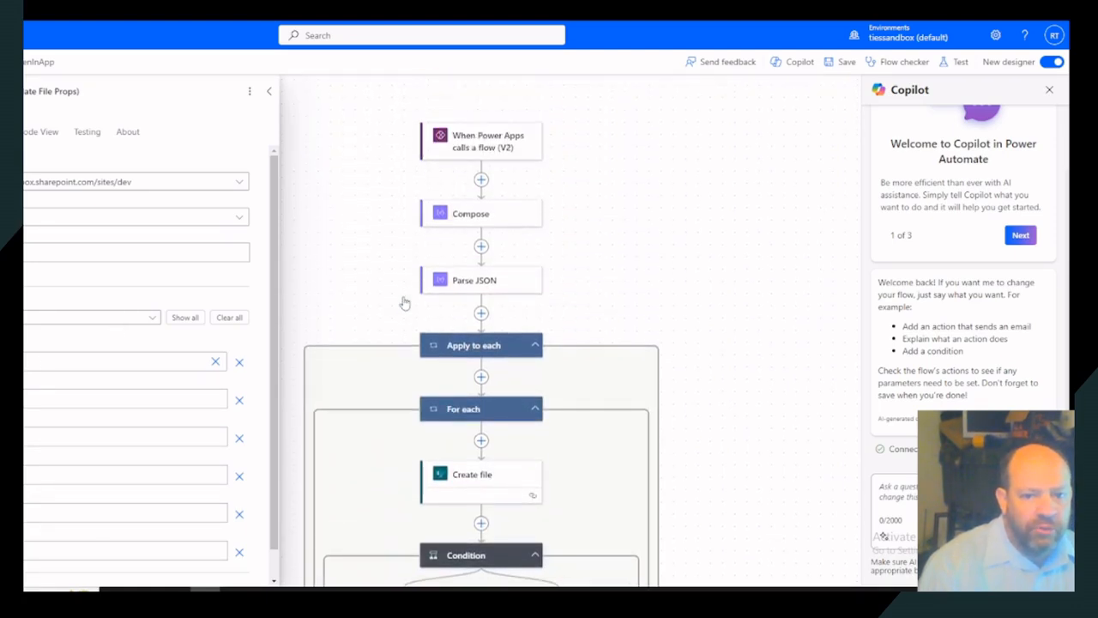
left_click(449, 151)
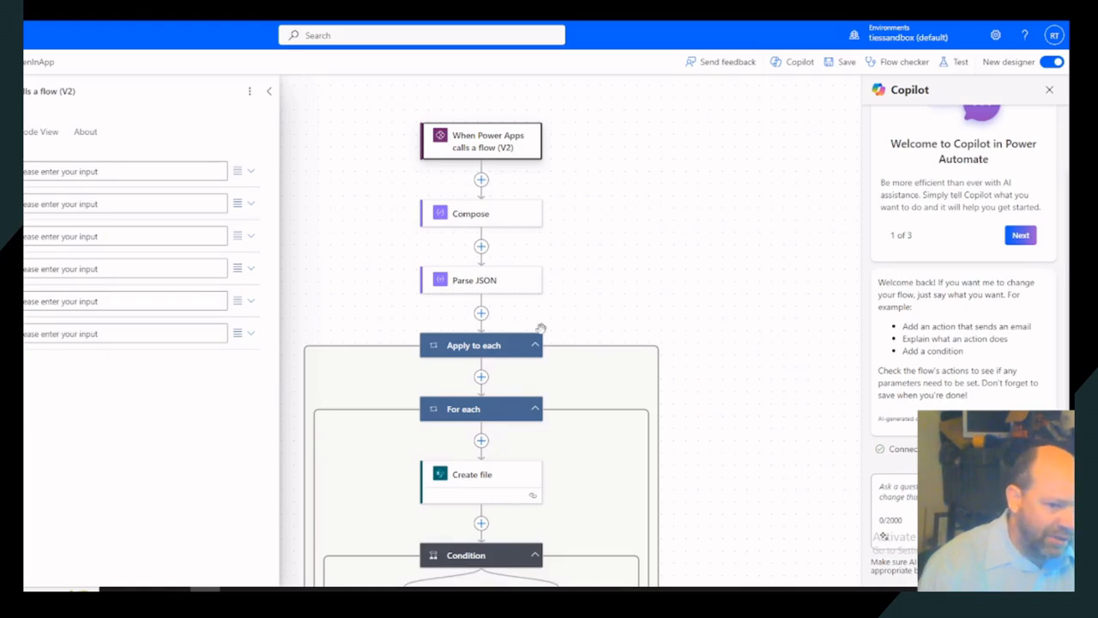
scroll(429, 421, "down", 4)
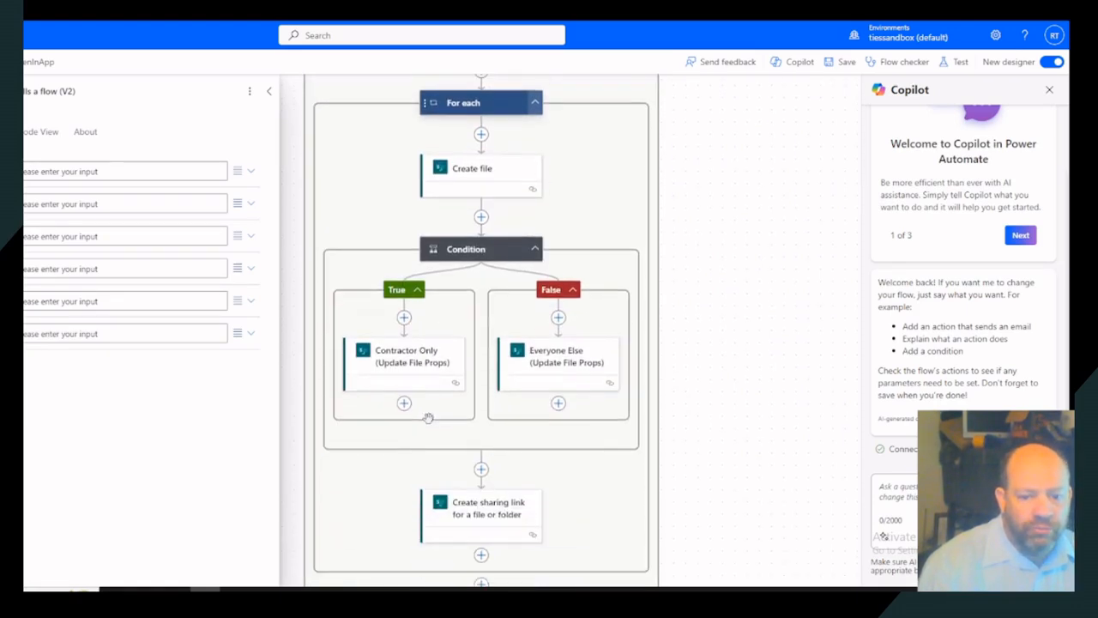
left_click(409, 362)
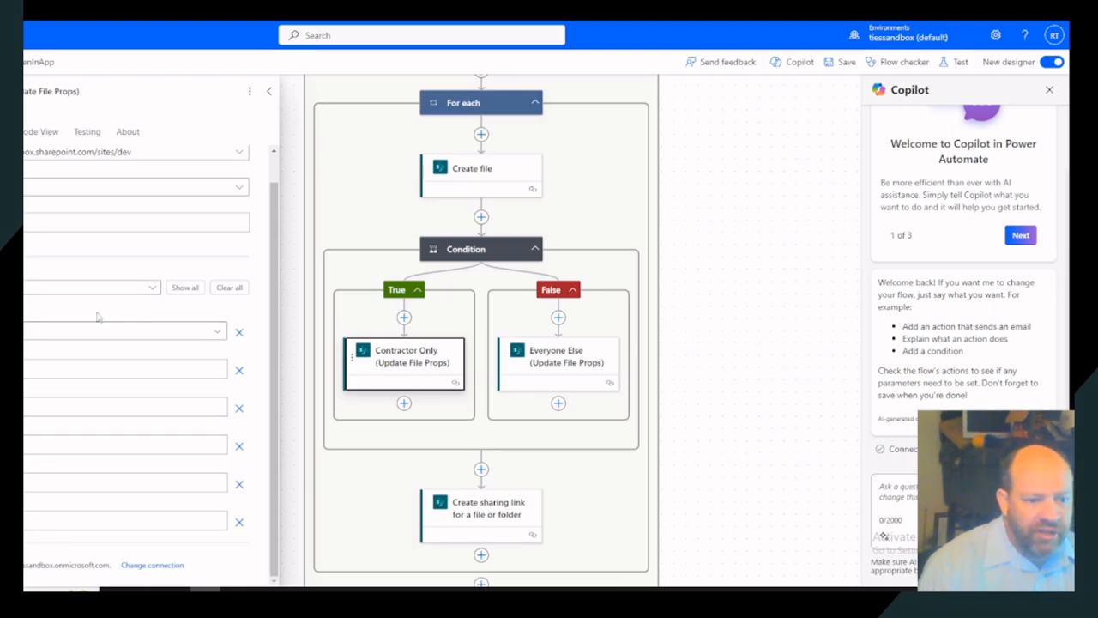
left_click(152, 288)
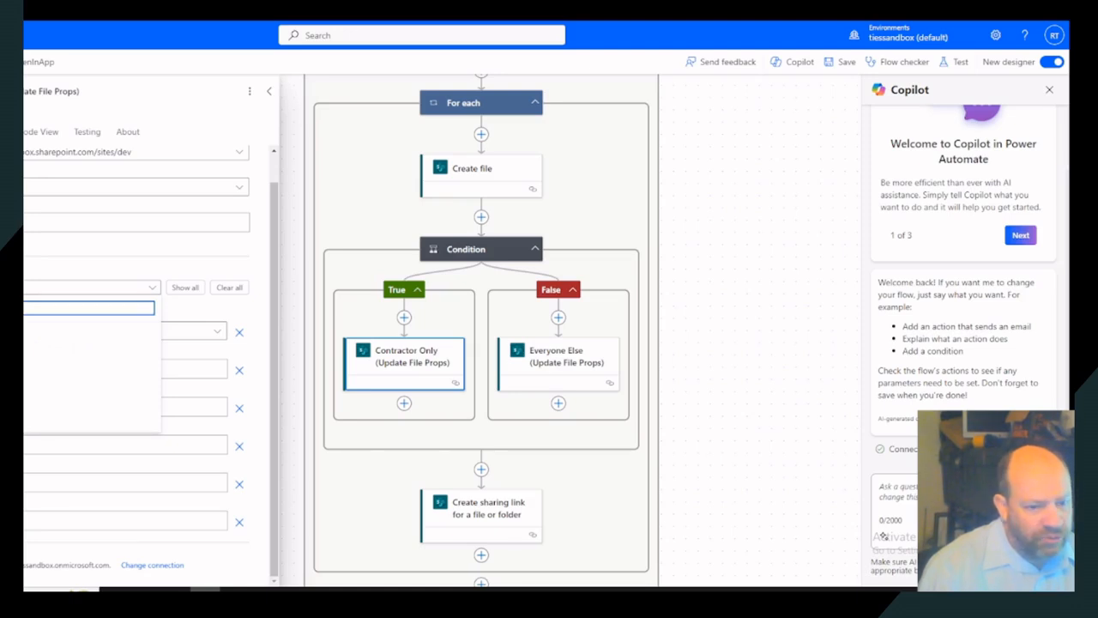
left_click(173, 265)
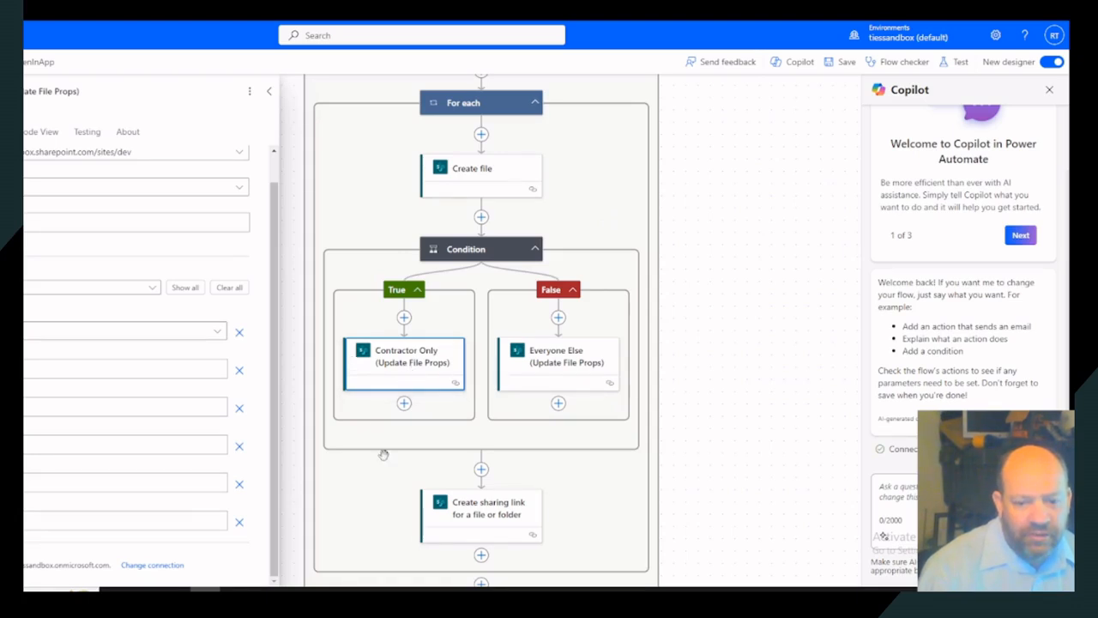
scroll(549, 500, "down", 3)
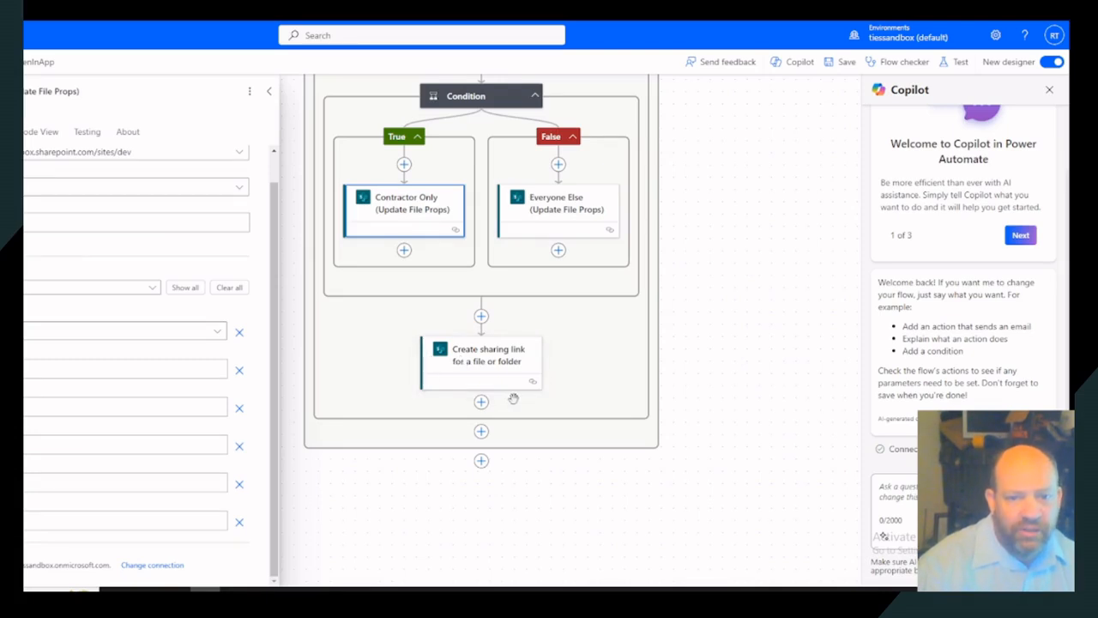
scroll(513, 387, "up", 8)
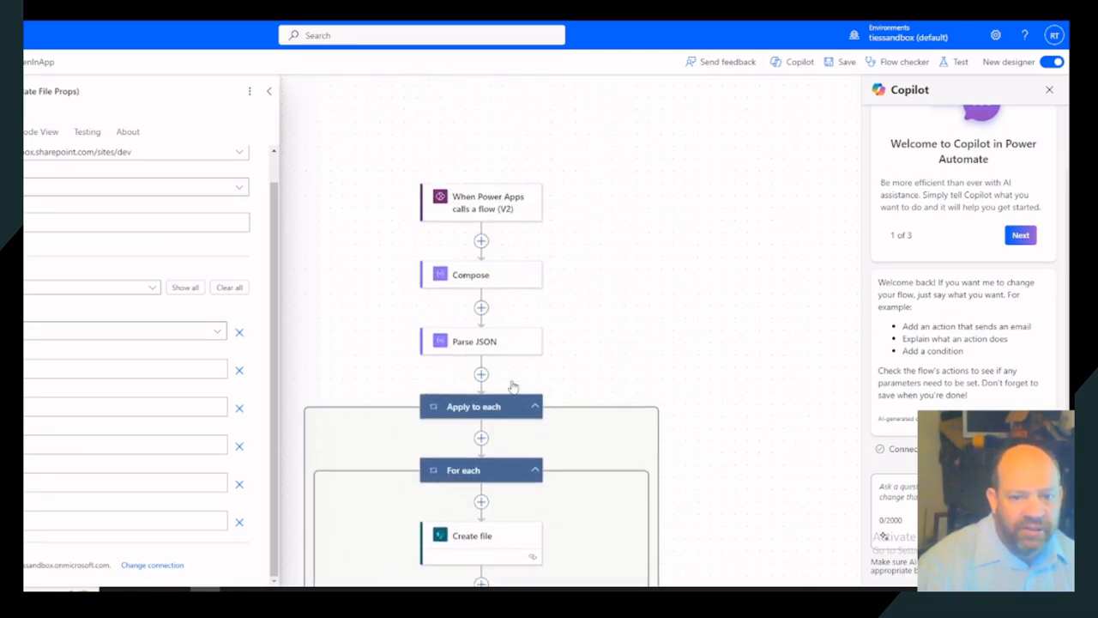
scroll(513, 386, "down", 5)
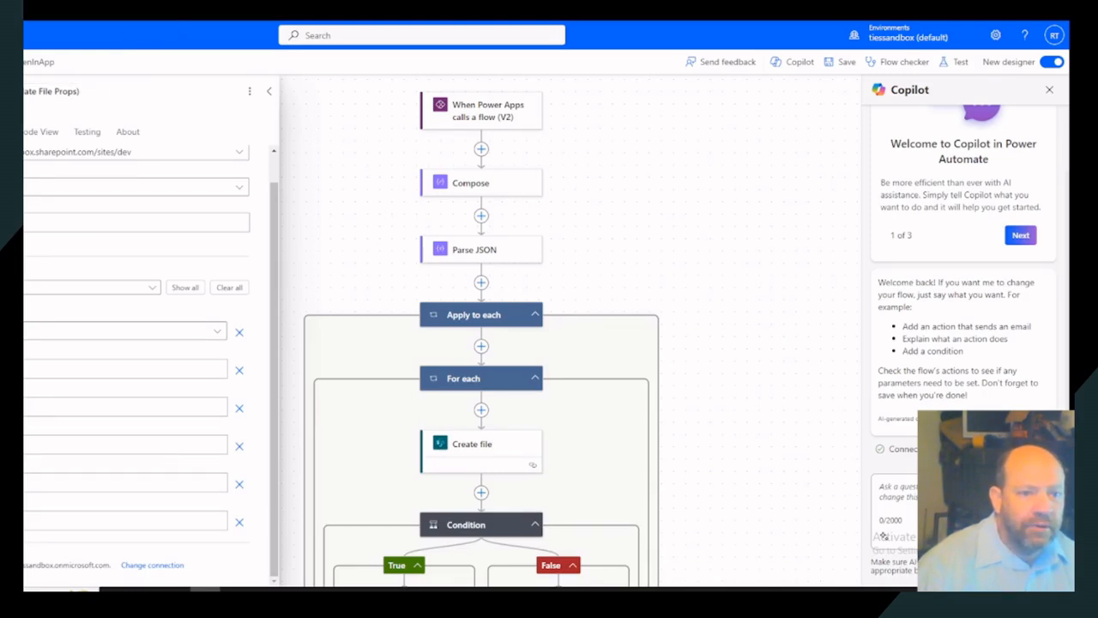
- Switch to the OpenWithAppPDF app in Power Apps and examine the App object's full formula, highlighting FileID in the colLibrary collection
left_click(120, 10)
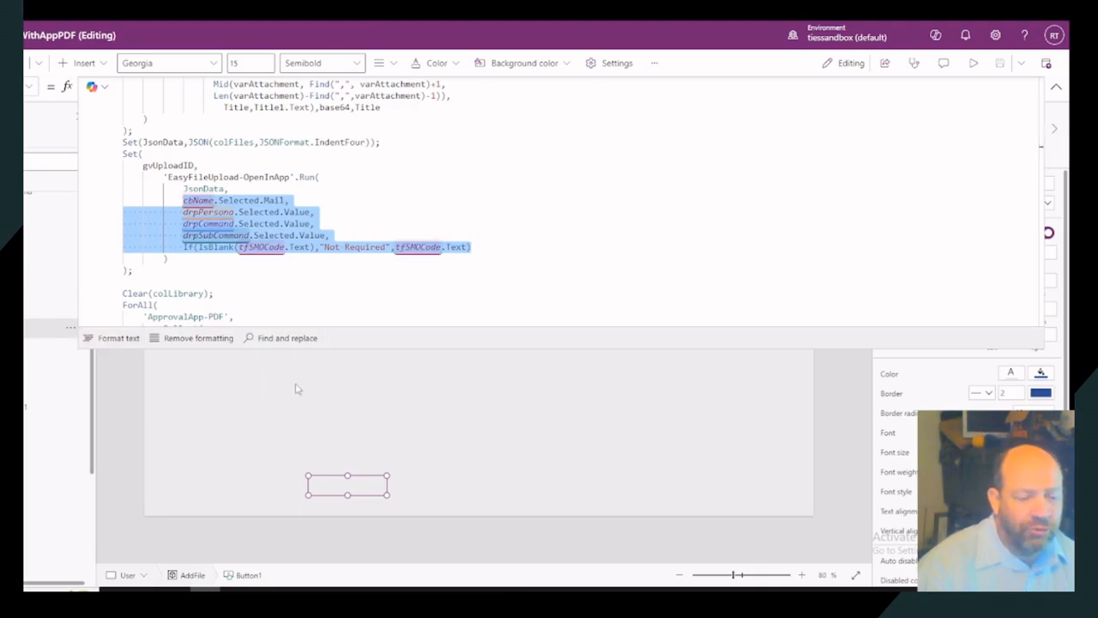
left_click(1056, 87)
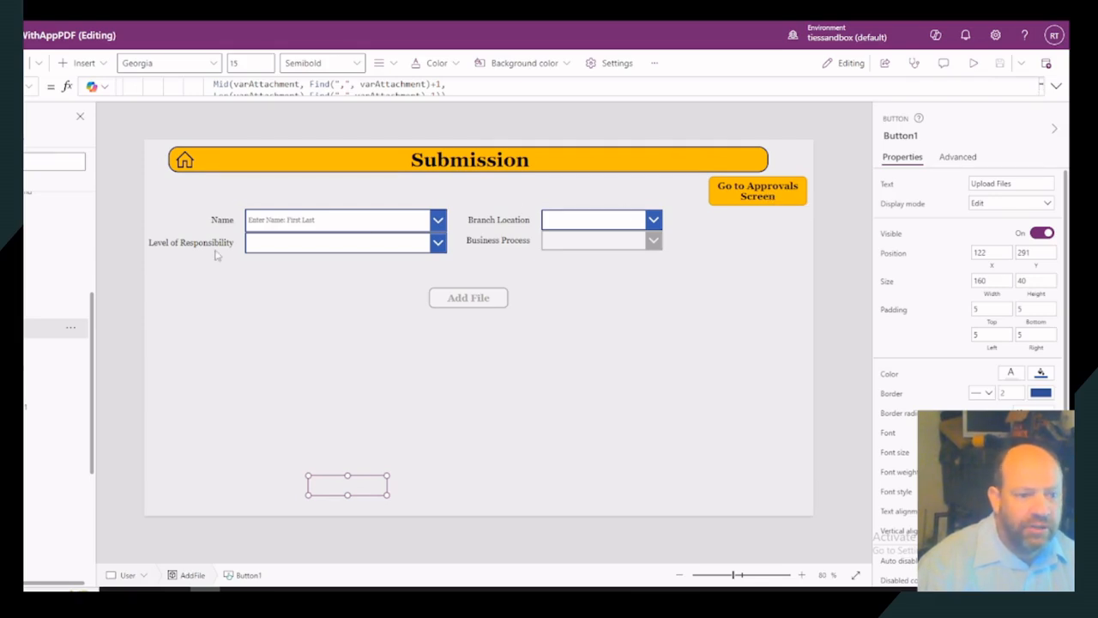
scroll(56, 317, "up", 3)
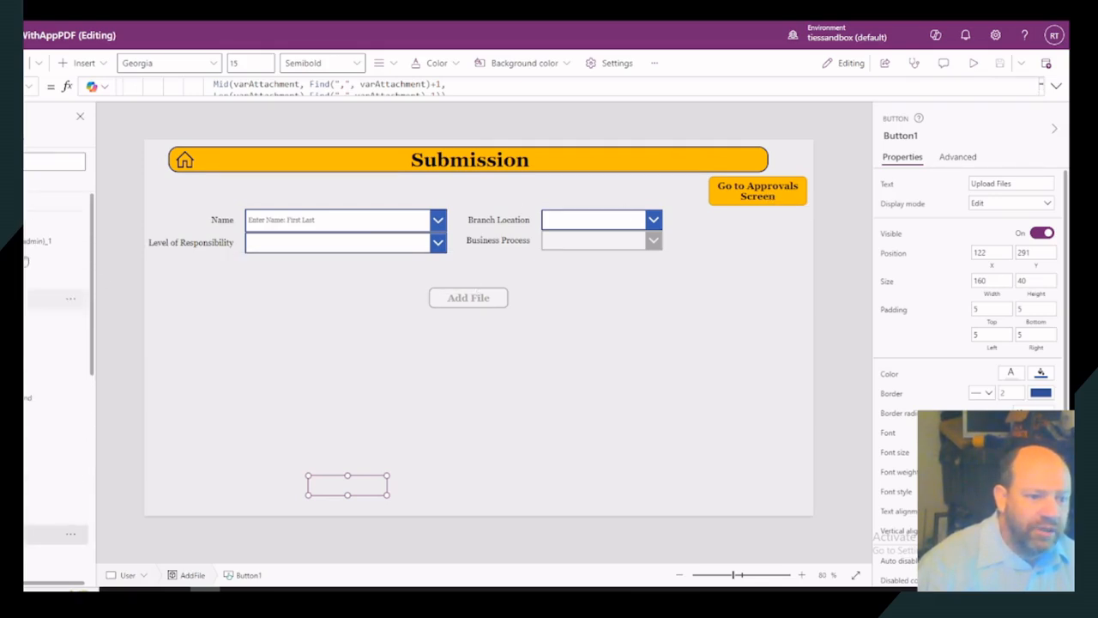
left_click(52, 200)
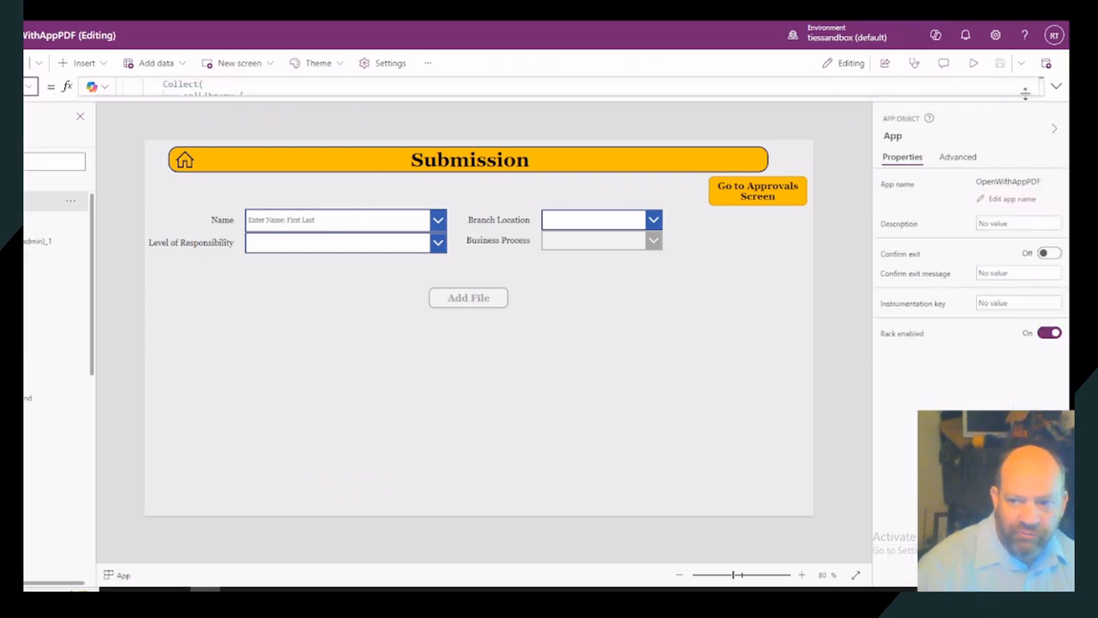
left_click(1055, 85)
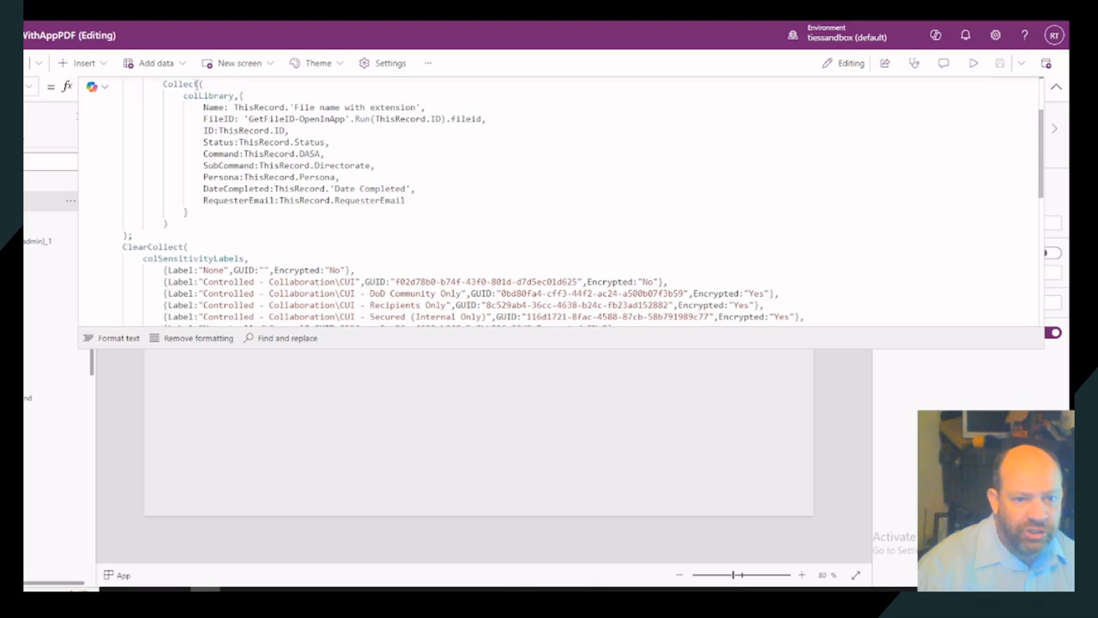
scroll(195, 113, "up", 3)
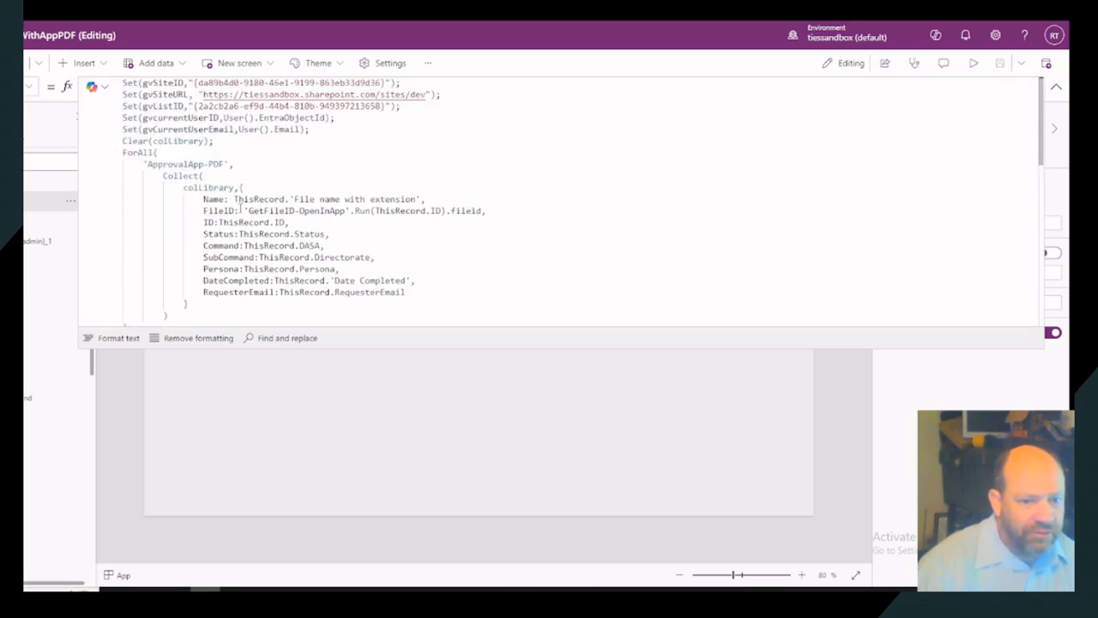
left_click_drag(203, 211, 240, 211)
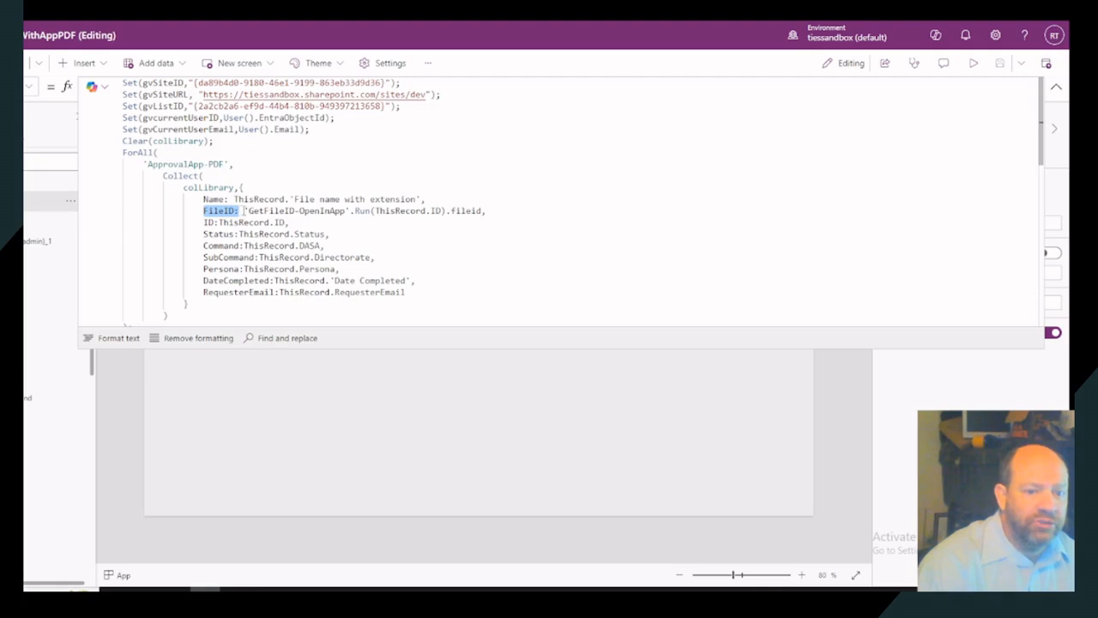
- Highlight the 'GetFileID-OpenInApp' run call and the five opening Set statements in the App formula, and collapse the formula
left_click_drag(245, 211, 484, 215)
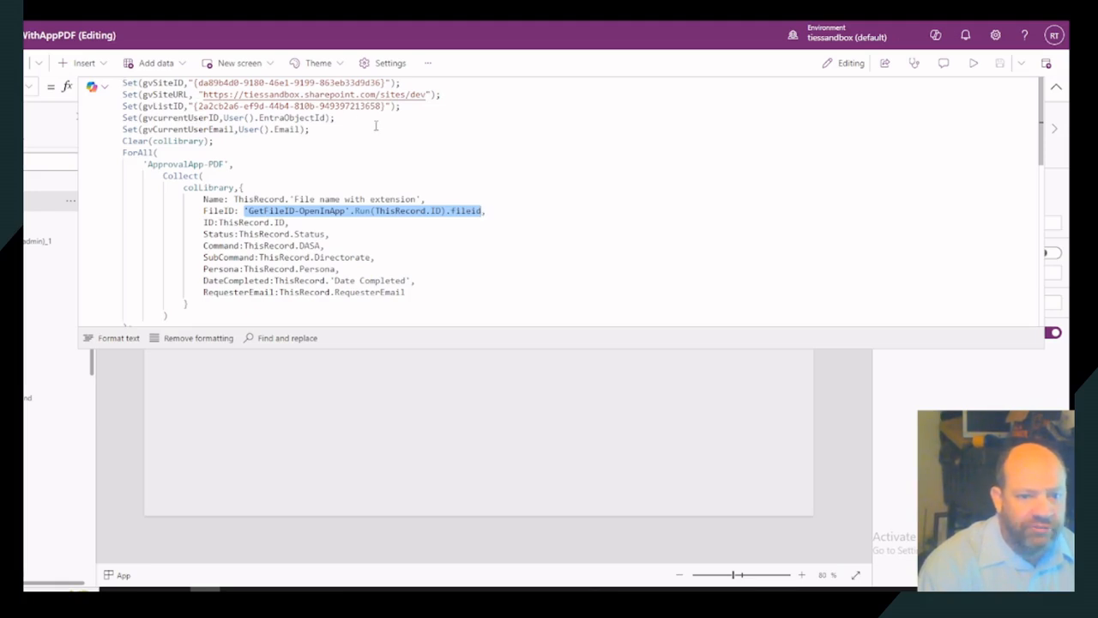
left_click_drag(323, 130, 120, 77)
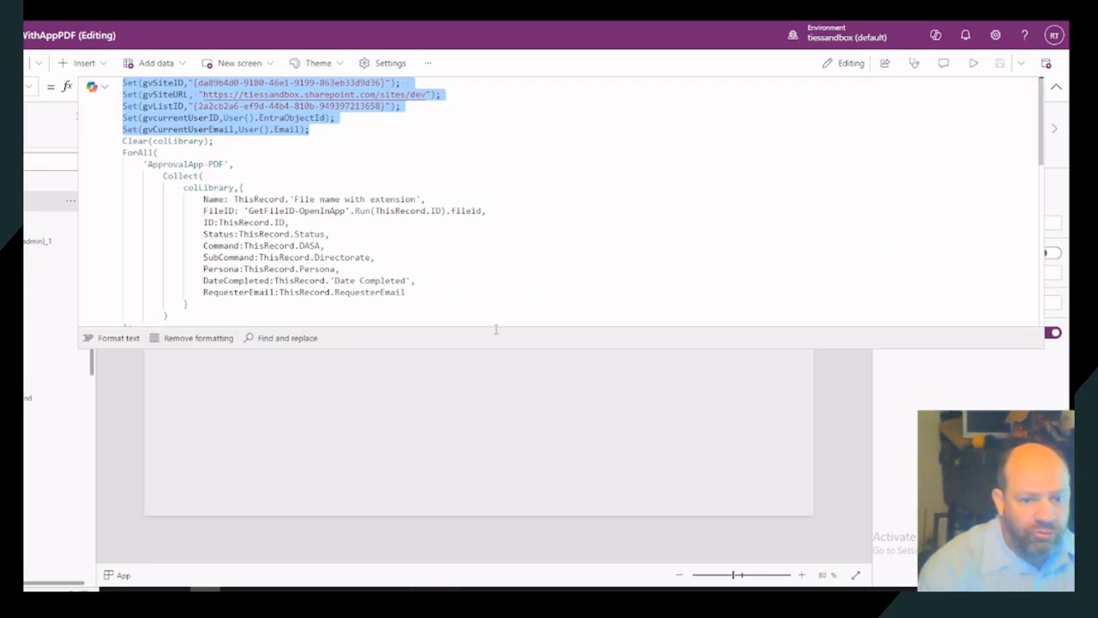
left_click(1056, 89)
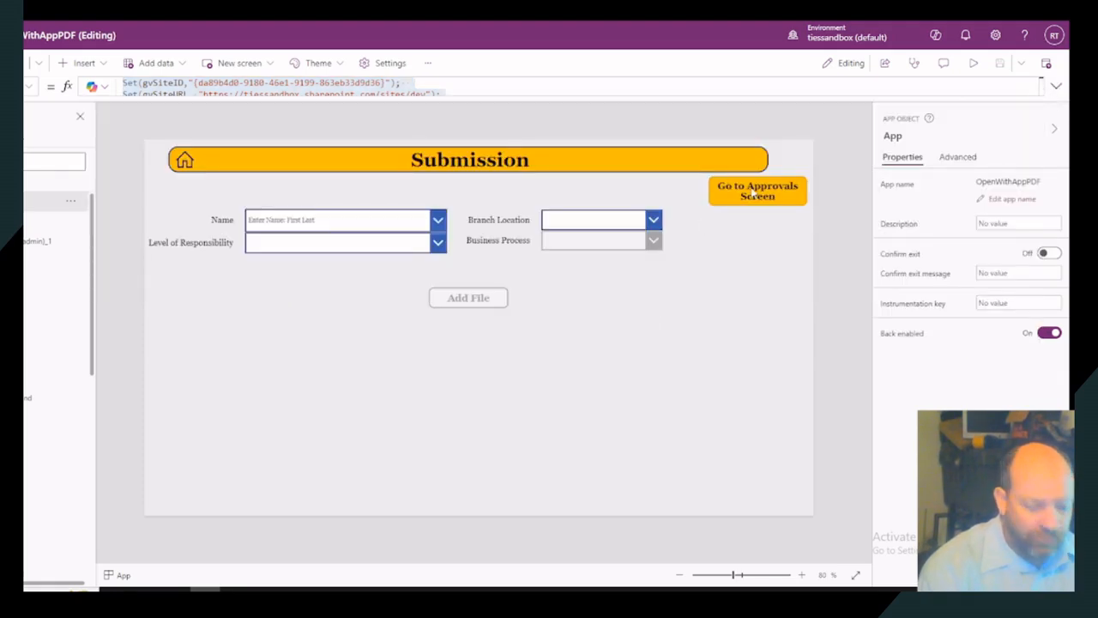
- Go to the Approval Dashboard and examine the Launch formula behind the Adobe image, highlighting its odopen link and parameters
left_click(753, 194, "alt")
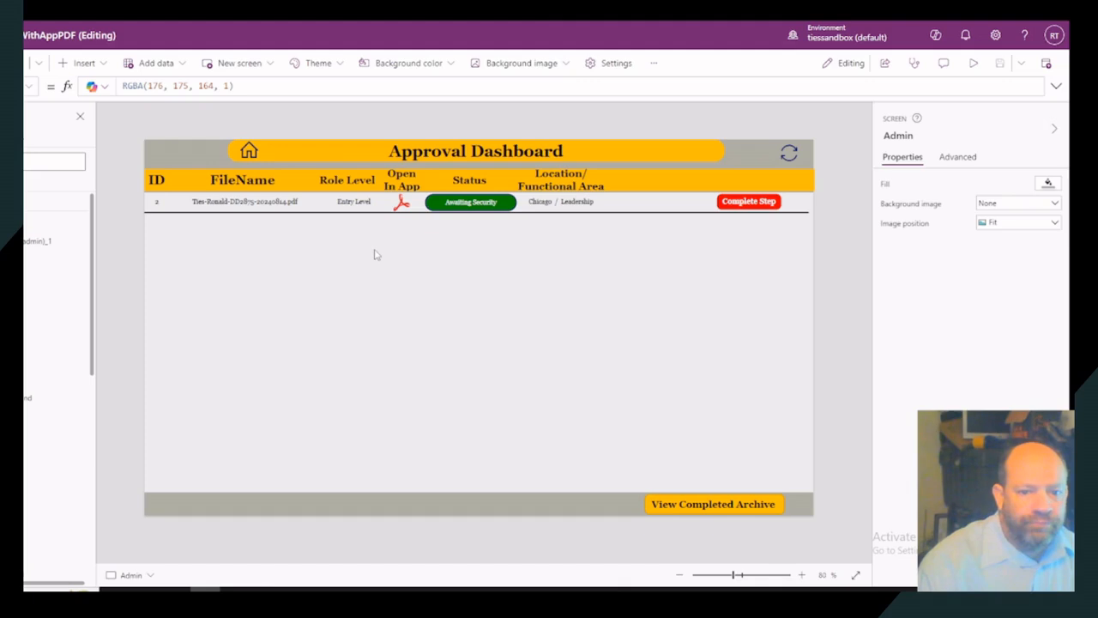
left_click(401, 204)
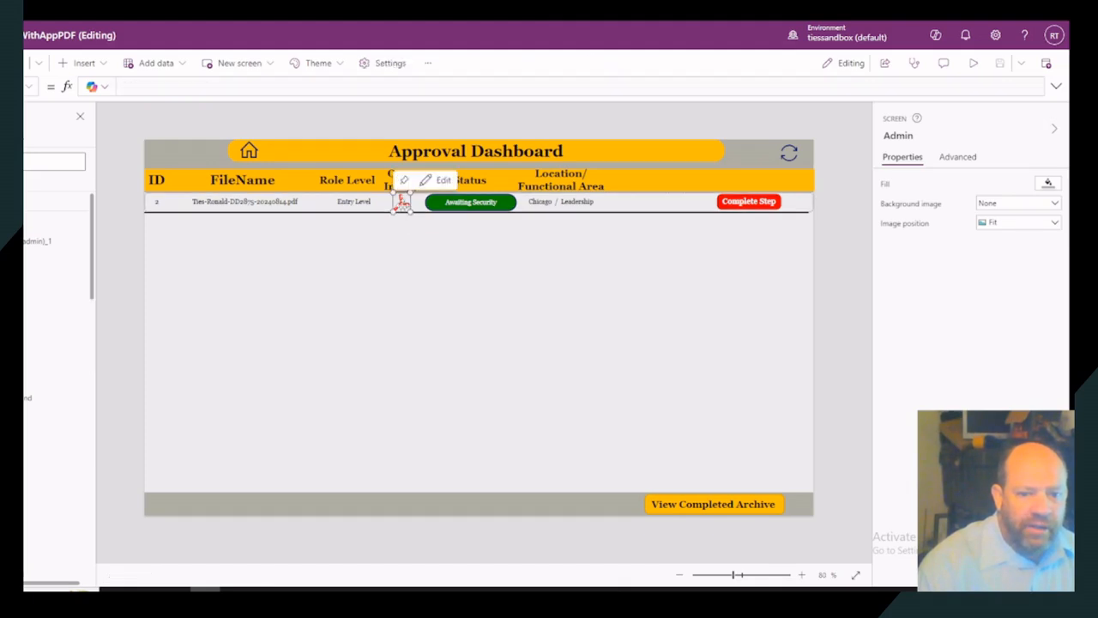
left_click(1053, 86)
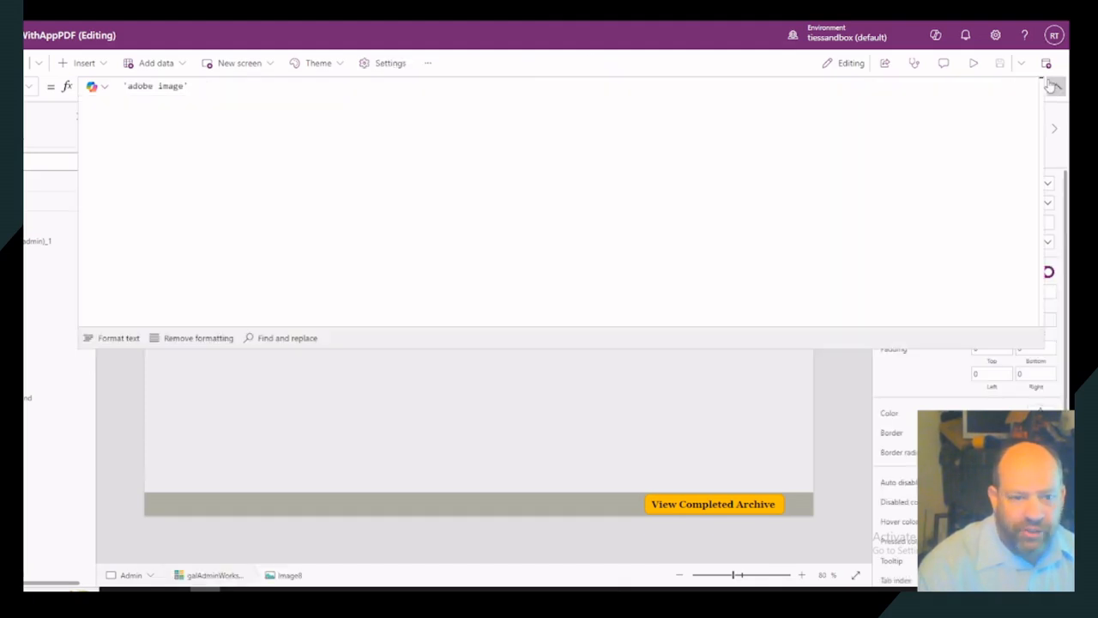
left_click(32, 88)
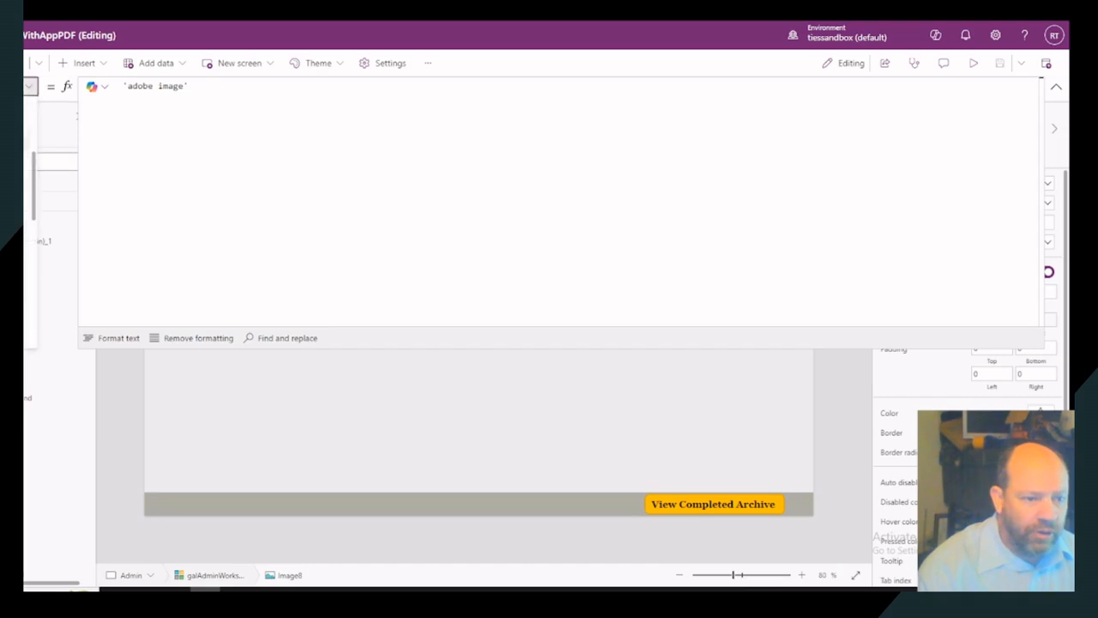
scroll(52, 240, "down", 5)
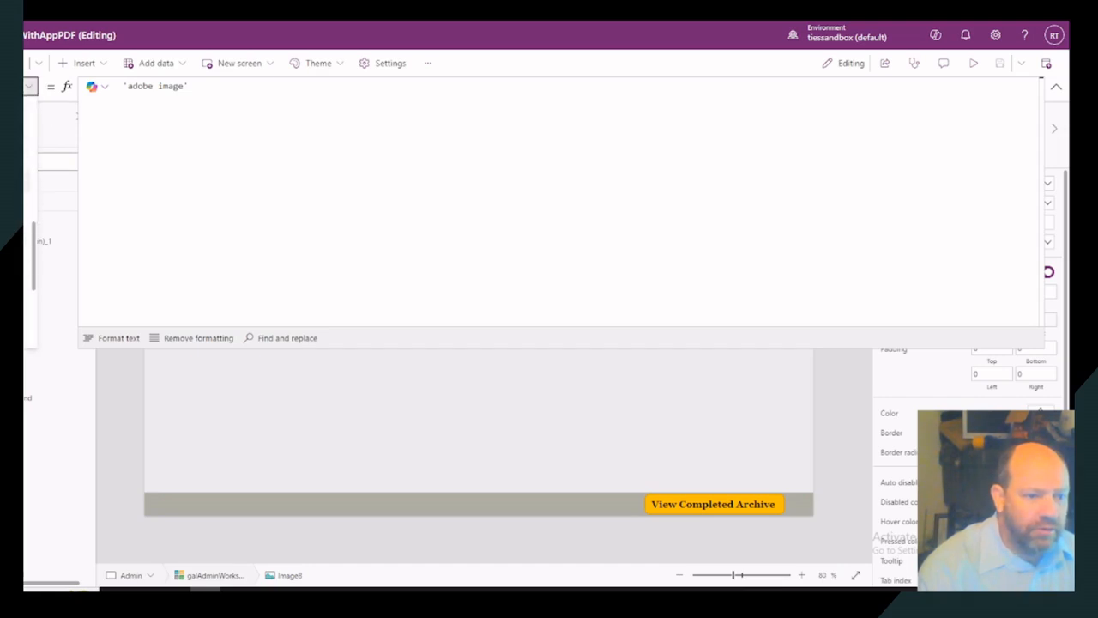
left_click(28, 159)
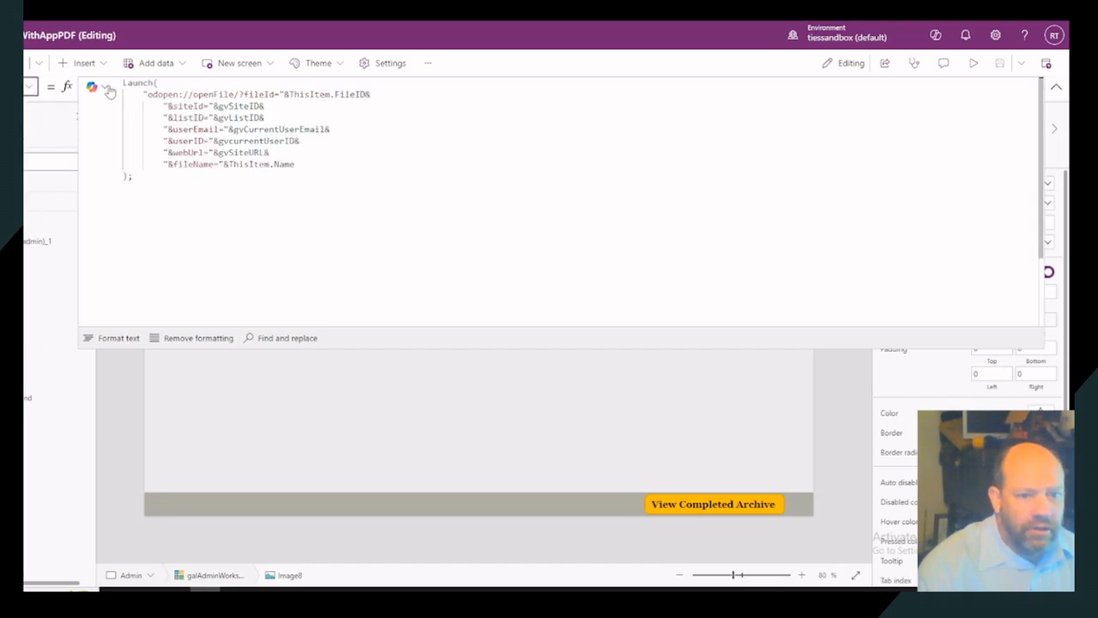
left_click_drag(142, 95, 317, 167)
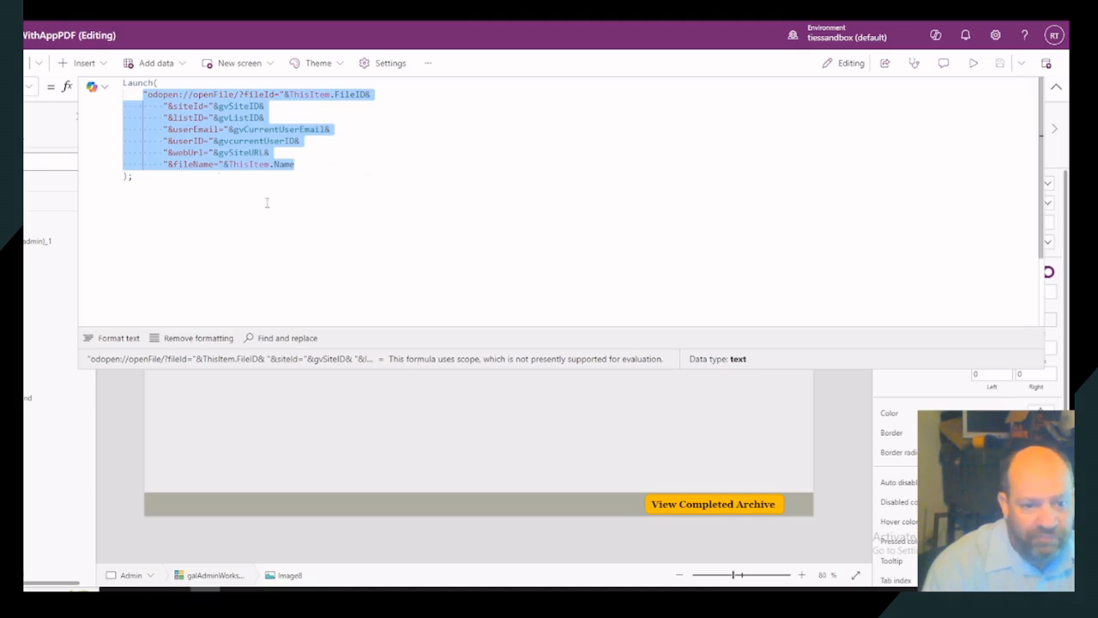
left_click(1056, 86)
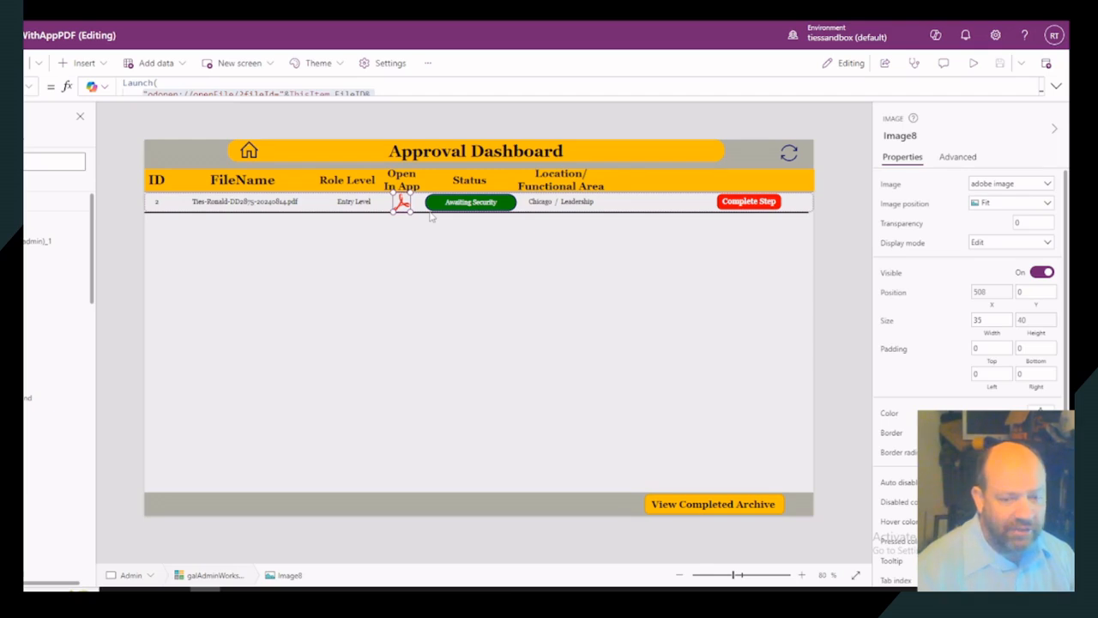
- Run the Adobe image's action for the listed file, always allow the site to open Microsoft OneDrive, and open the PDF in Microsoft Edge
key("alt")
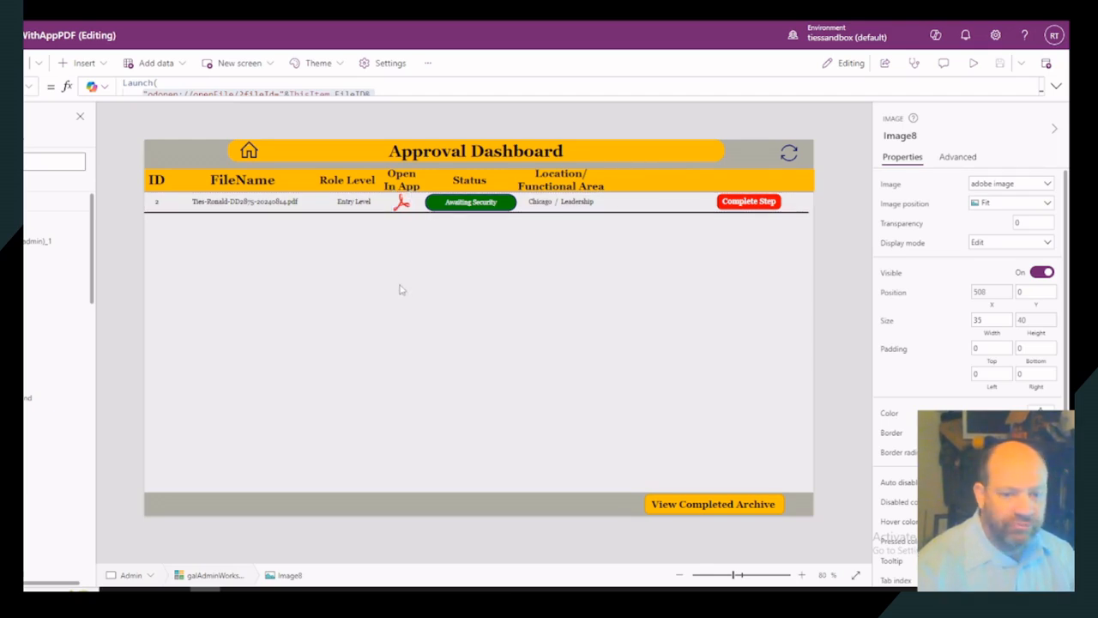
left_click(403, 207, "alt")
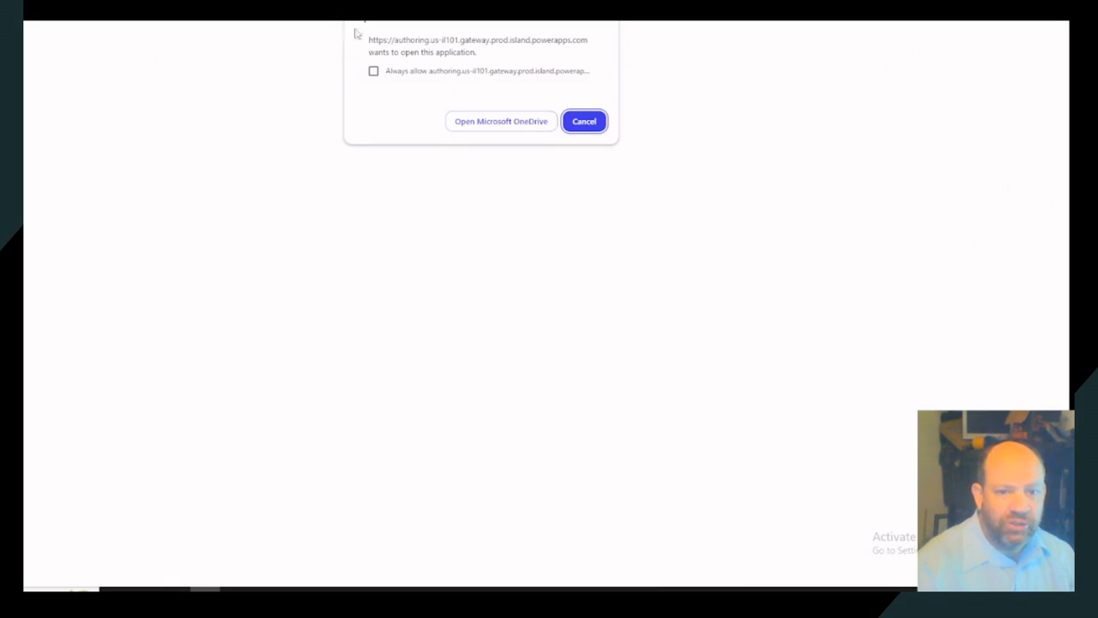
left_click(374, 72)
left_click(500, 124)
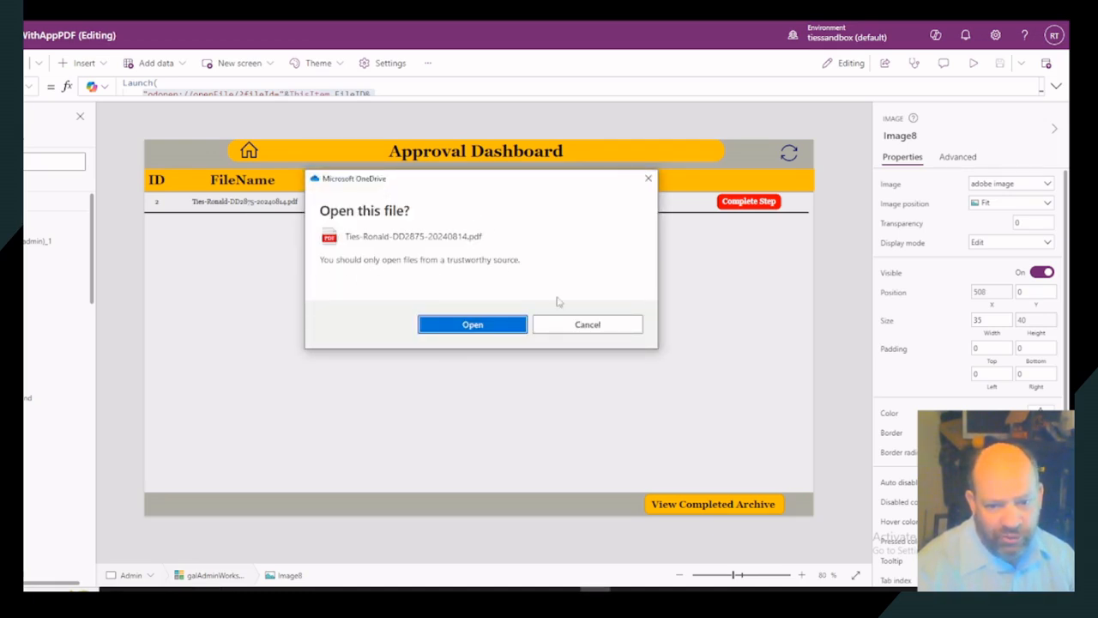
left_click(500, 324)
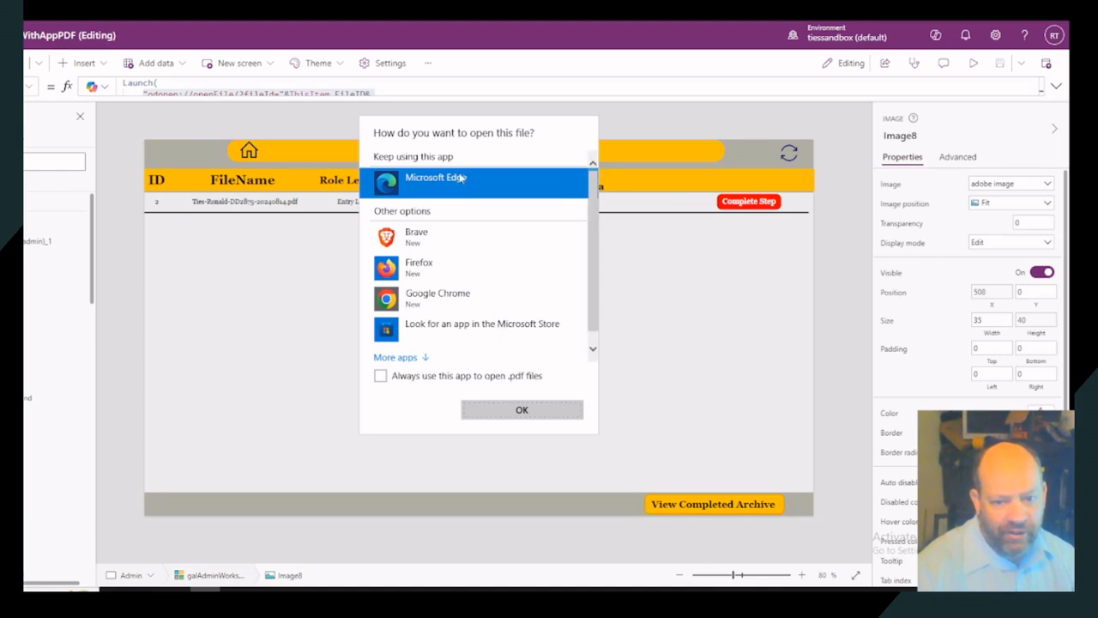
left_click(405, 359)
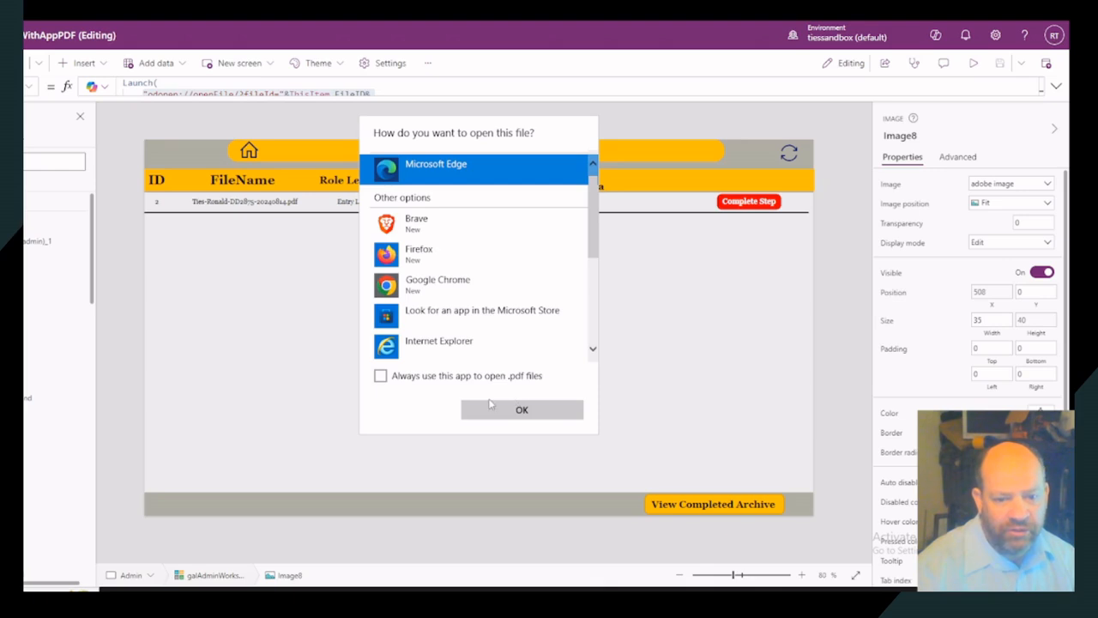
left_click(506, 412)
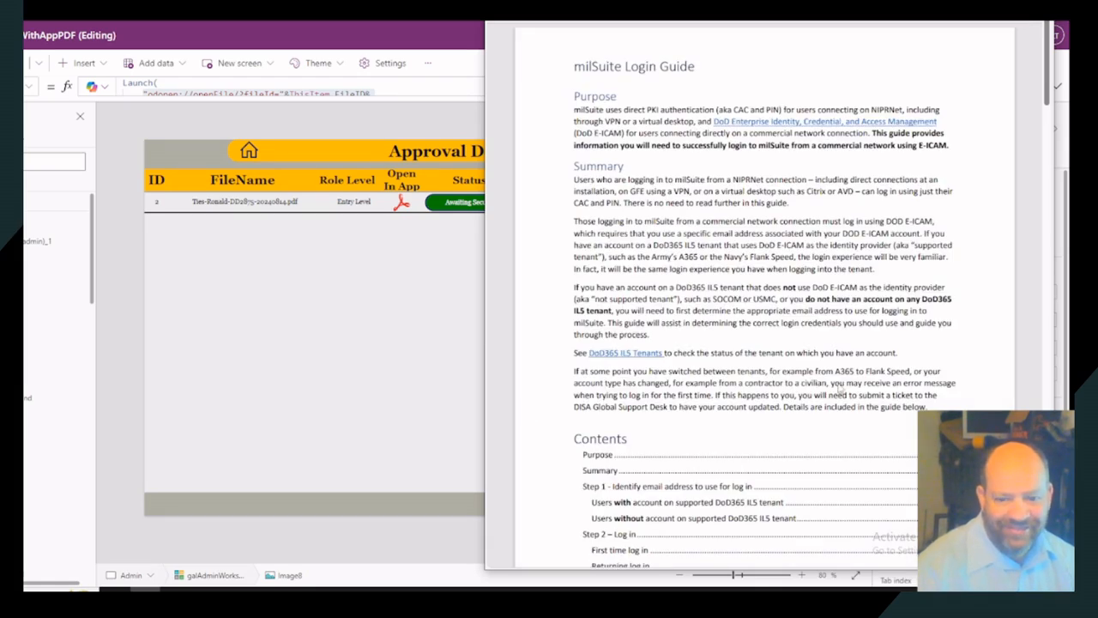
- Look through the pages of the opened milSuite Login Guide PDF and close it
scroll(742, 377, "down", 20)
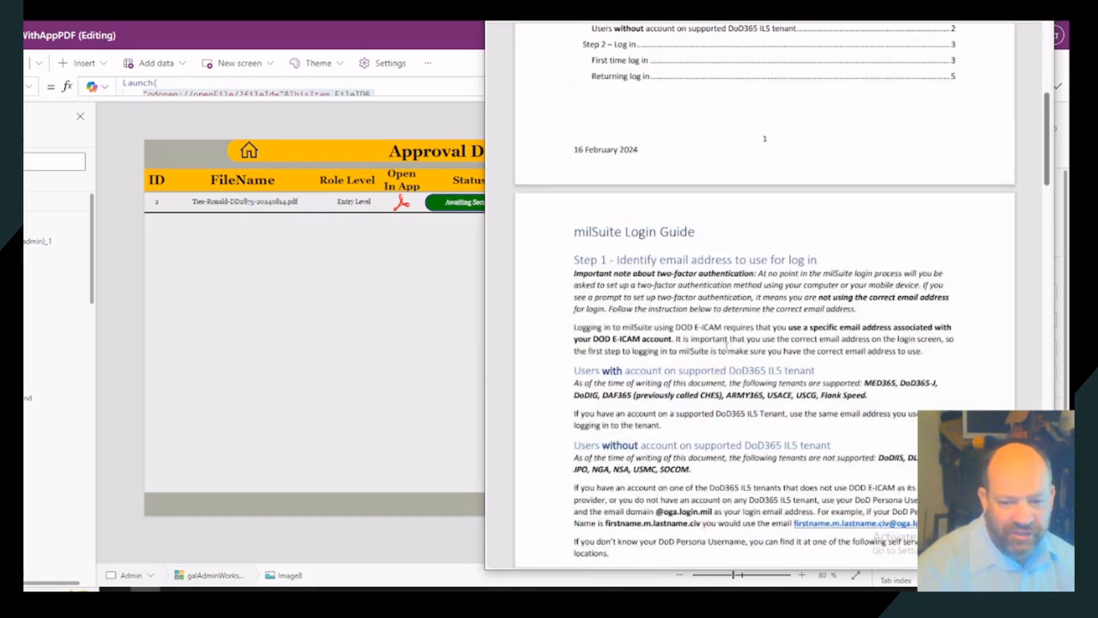
scroll(726, 346, "down", 10)
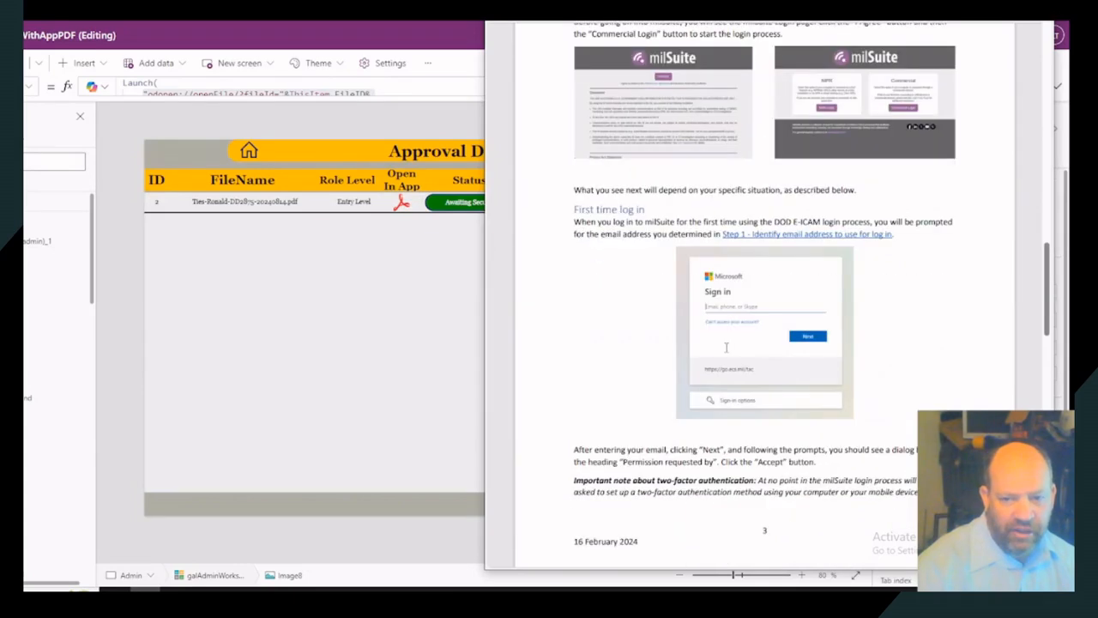
scroll(726, 346, "down", 5)
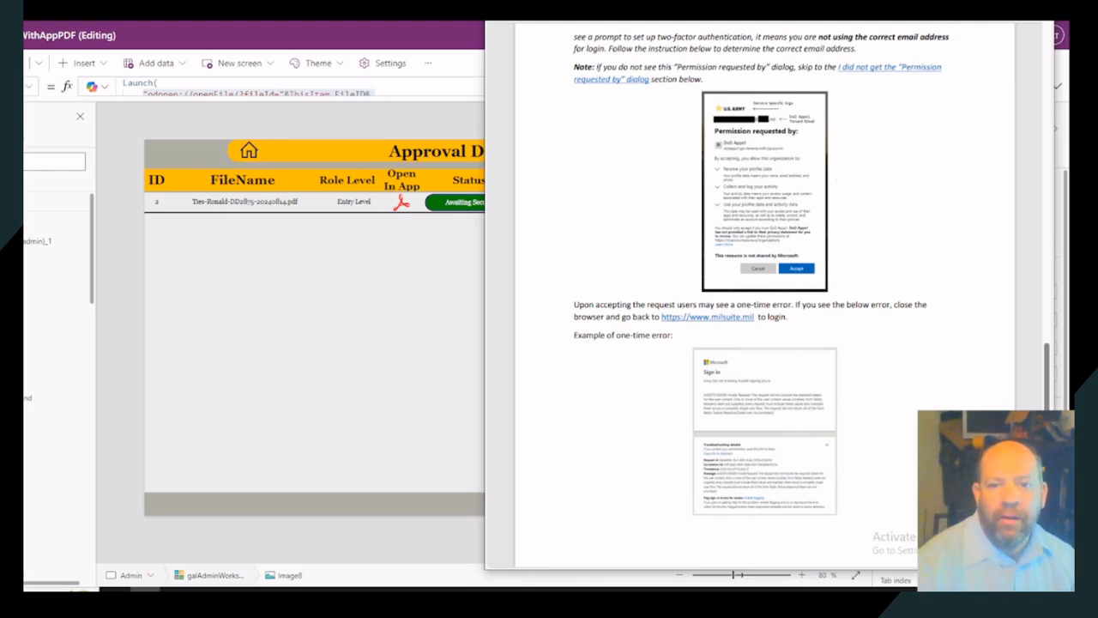
left_click(1035, 12)
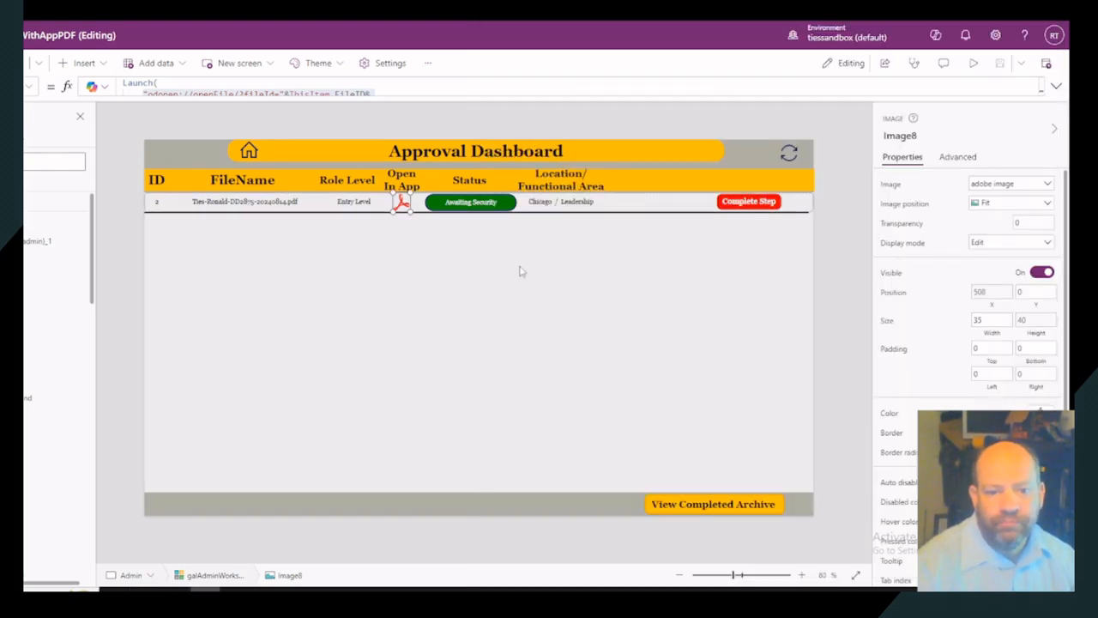